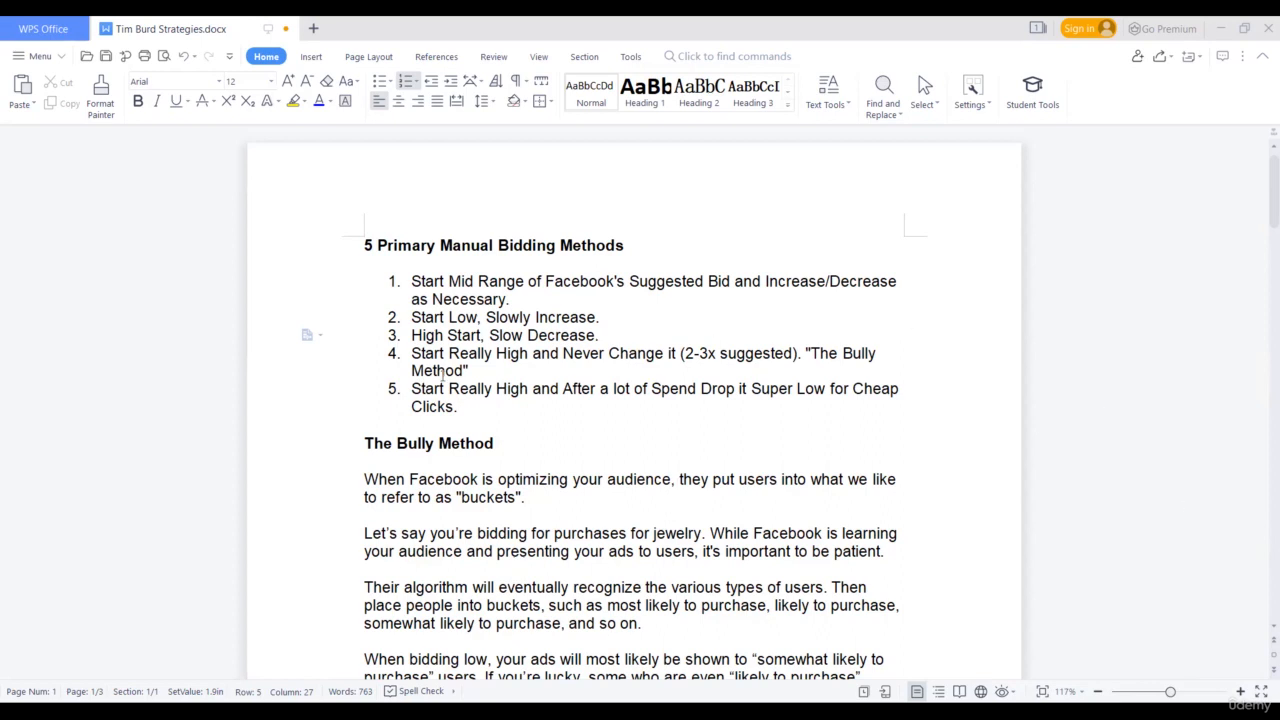
Switch to Ads Manager and check the Bid Control setting under Optimization & Delivery for the New Conversions Ad Set
{"action": "left_click", "coordinate": [745, 313]}
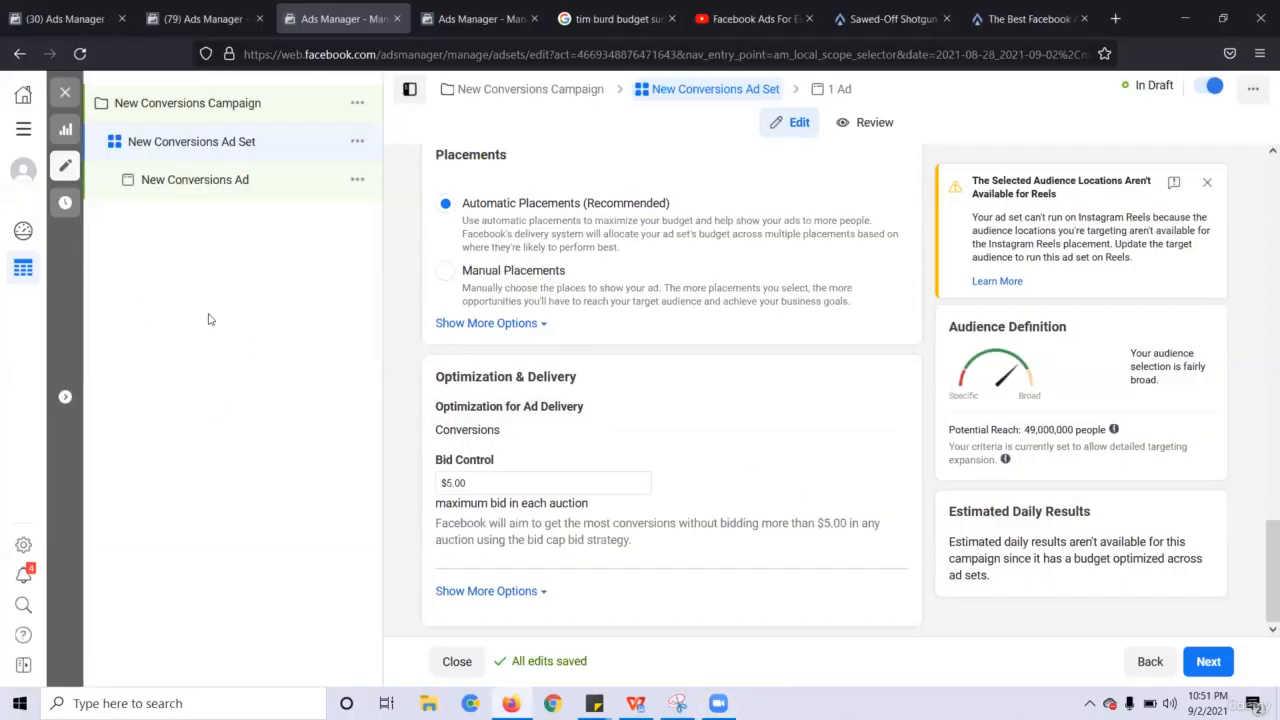
{"action": "left_click", "coordinate": [203, 112]}
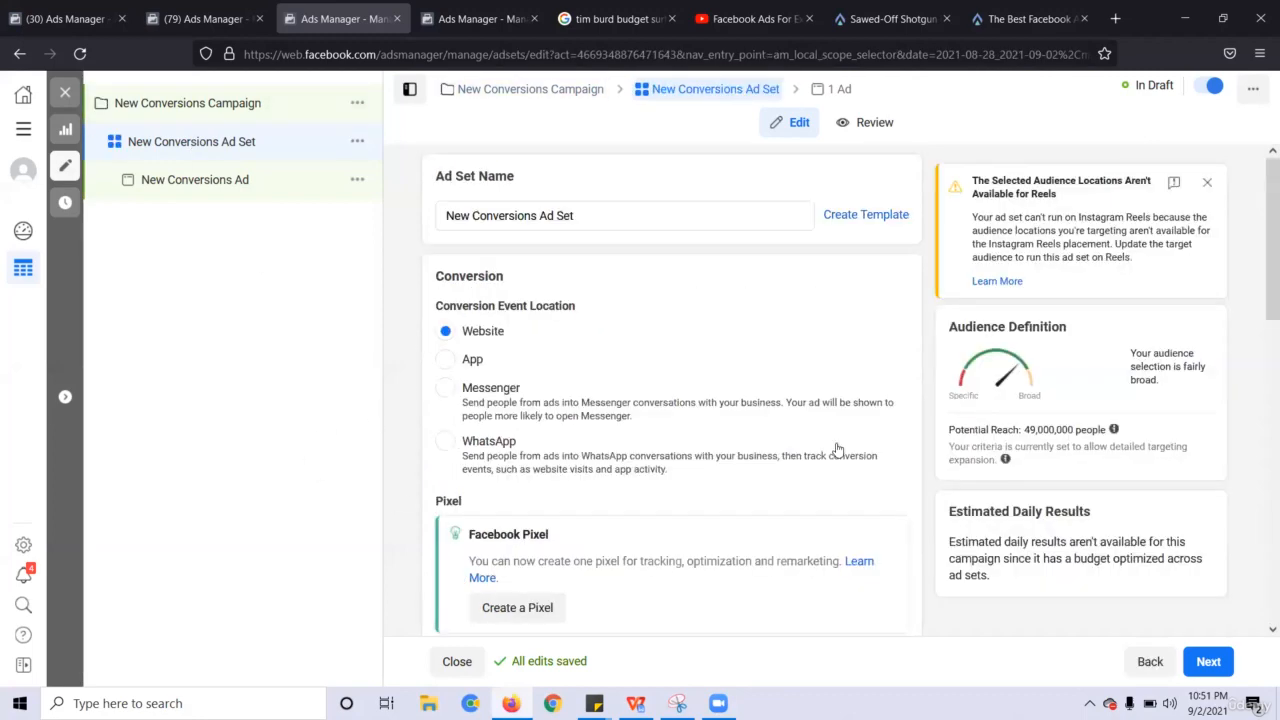
{"action": "left_click_drag", "start_coordinate": [1262, 226], "coordinate": [1262, 588]}
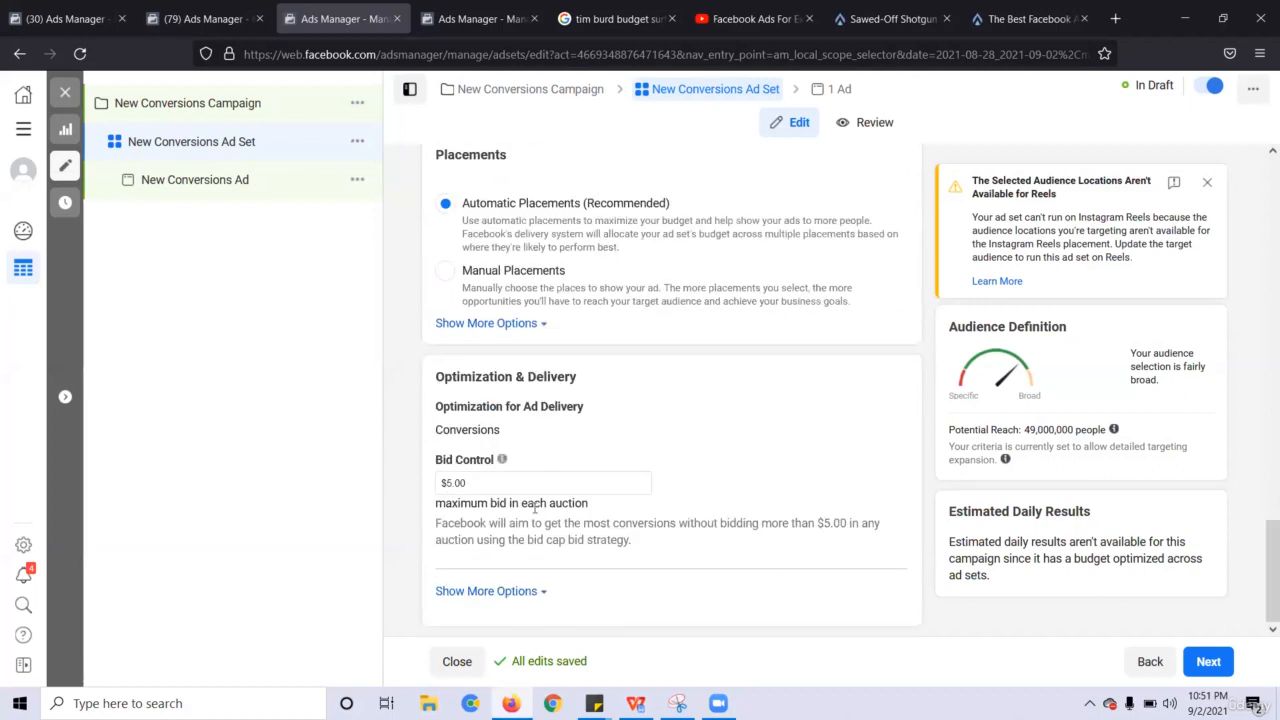
{"action": "left_click", "coordinate": [448, 486]}
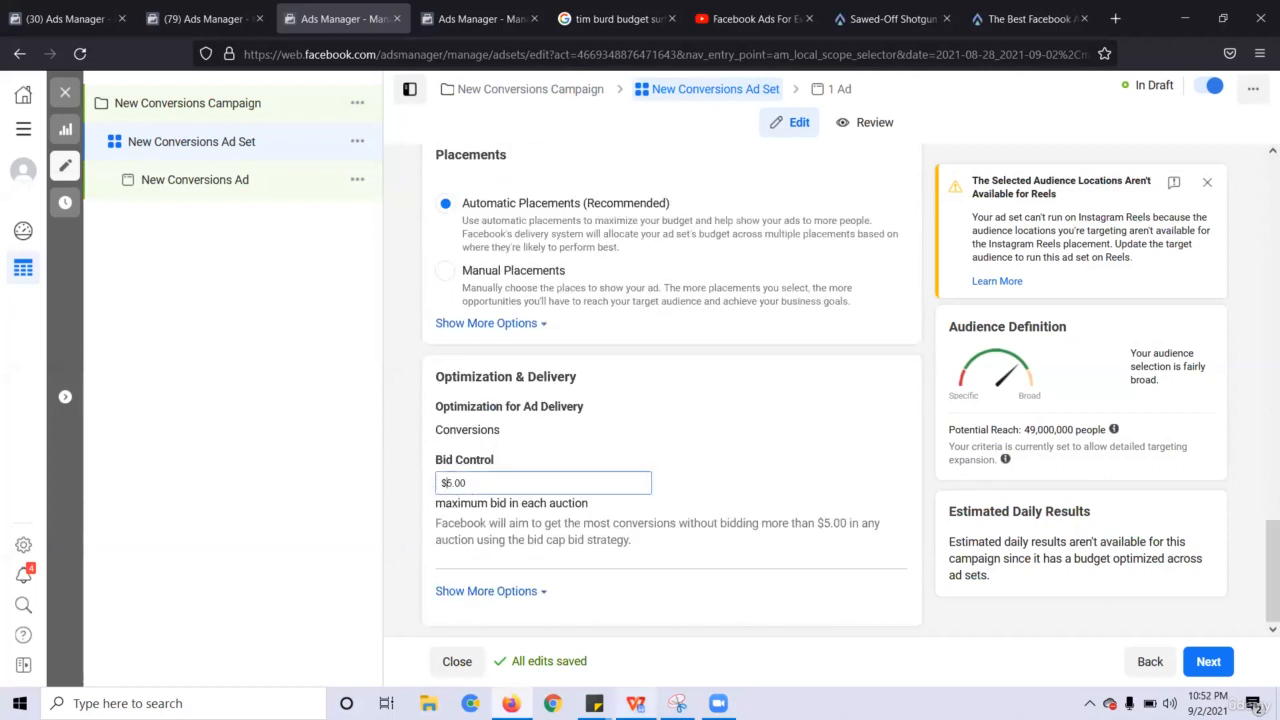
Switch to the bidding strategies document in WPS Office and review the mid-range, low-start and high-start manual bidding methods
{"action": "left_click", "coordinate": [635, 703]}
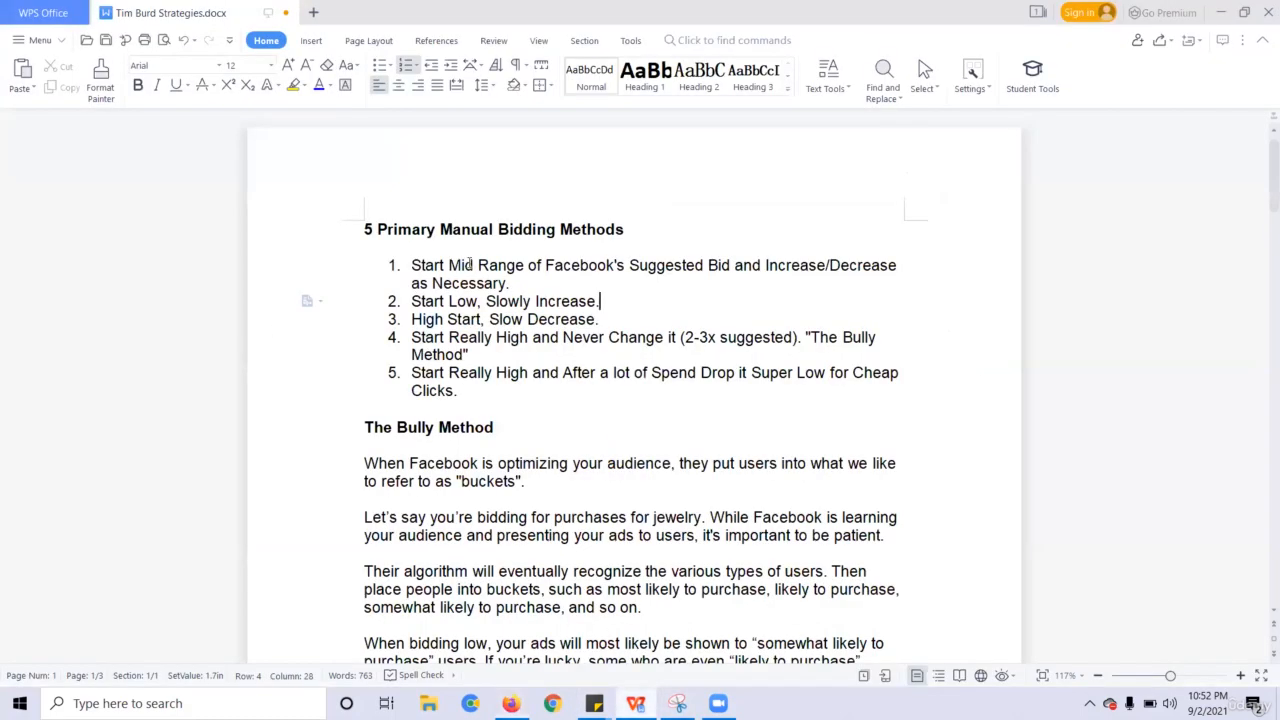
{"action": "left_click", "coordinate": [588, 266]}
{"action": "left_click", "coordinate": [423, 355]}
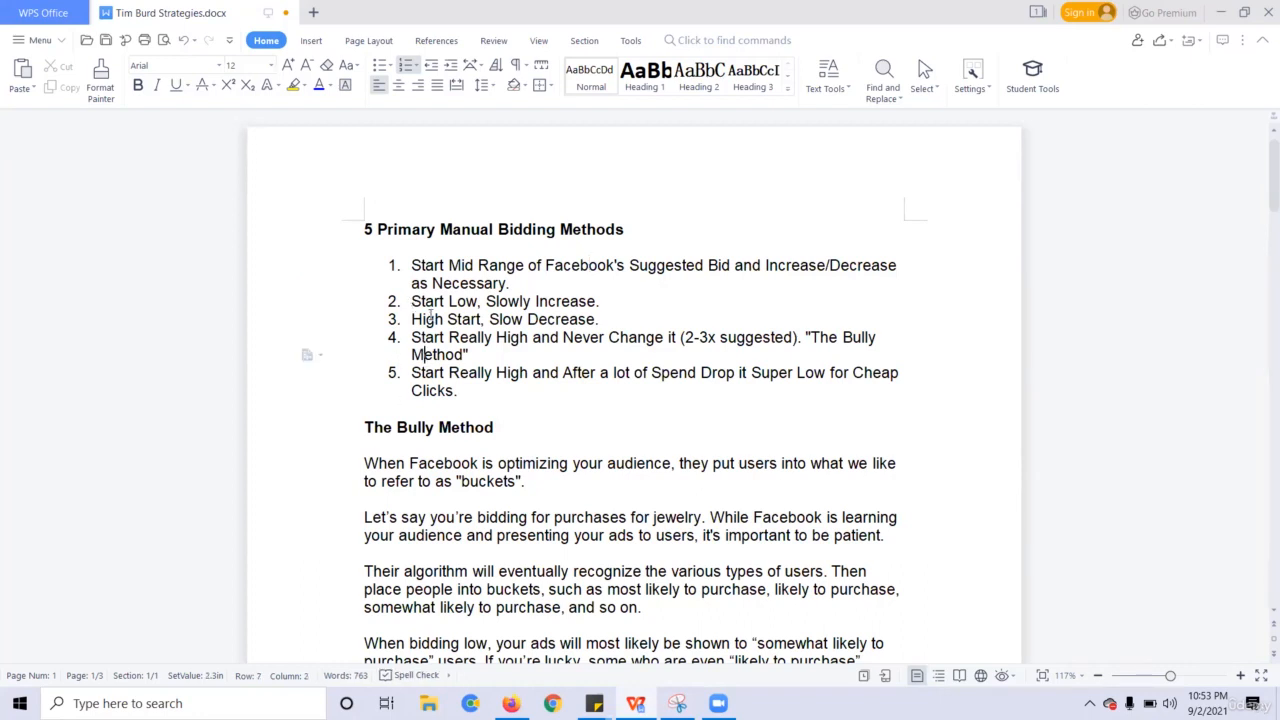
{"action": "left_click", "coordinate": [429, 317]}
{"action": "left_click_drag", "start_coordinate": [445, 313], "coordinate": [577, 307]}
{"action": "left_click", "coordinate": [586, 318]}
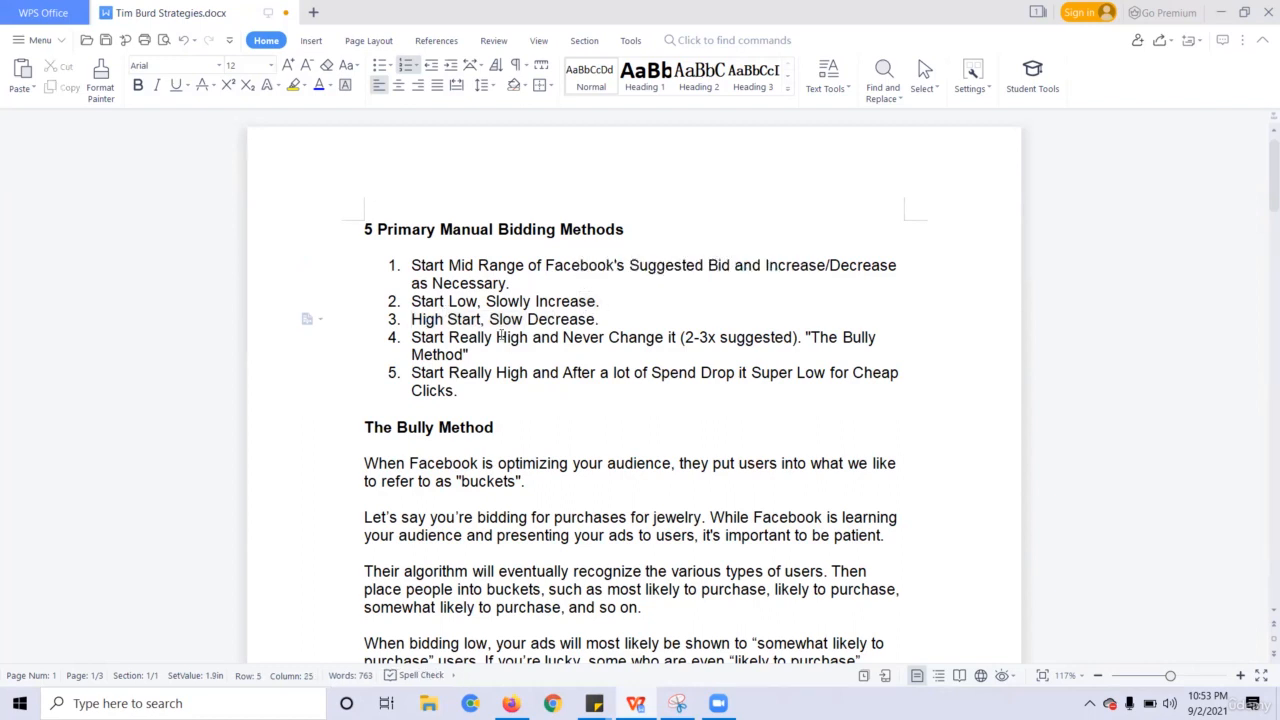
{"action": "left_click_drag", "start_coordinate": [411, 320], "coordinate": [470, 320]}
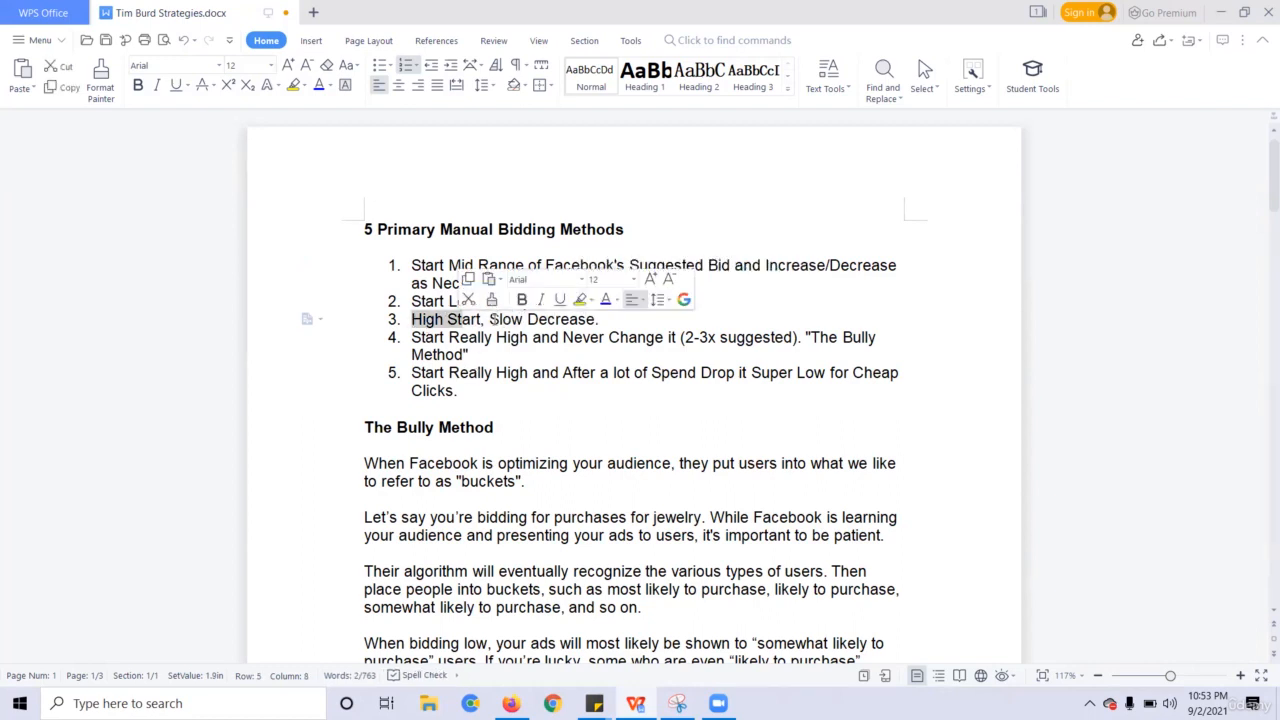
{"action": "left_click", "coordinate": [490, 319]}
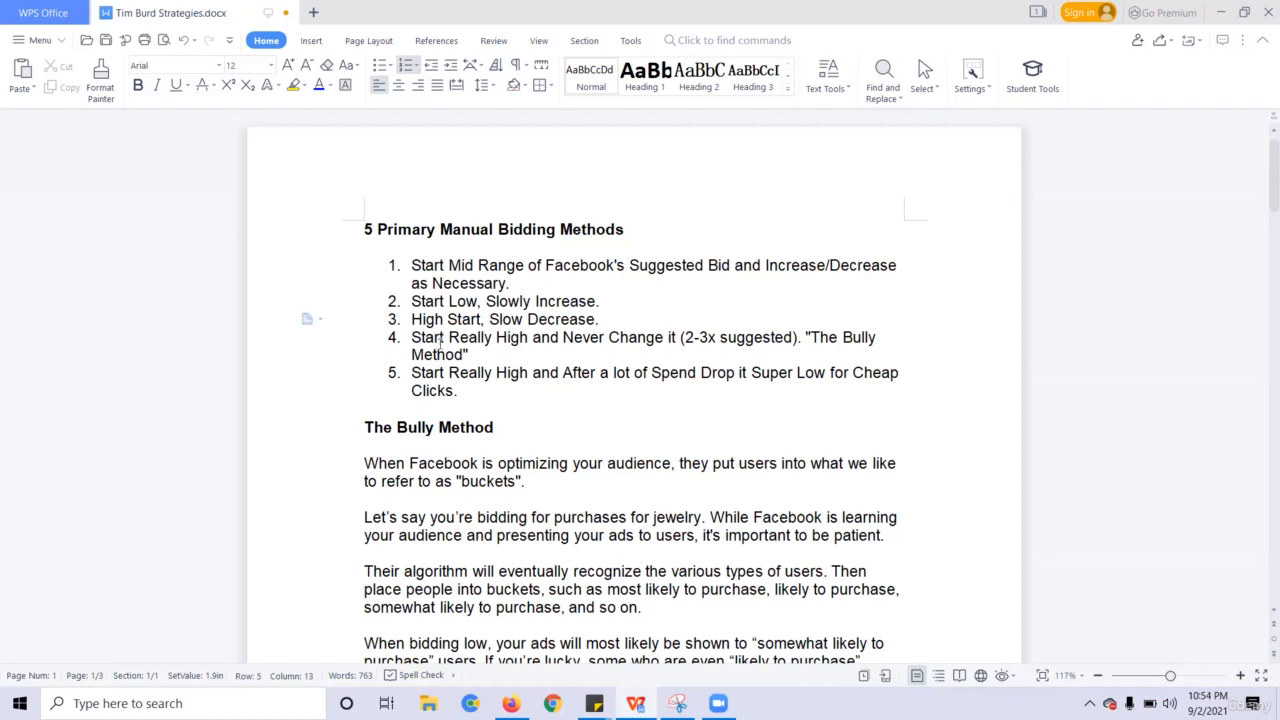
Examine the fifth bidding method, then compare it with the first four methods in the numbered list
{"action": "left_click_drag", "start_coordinate": [469, 394], "coordinate": [343, 357]}
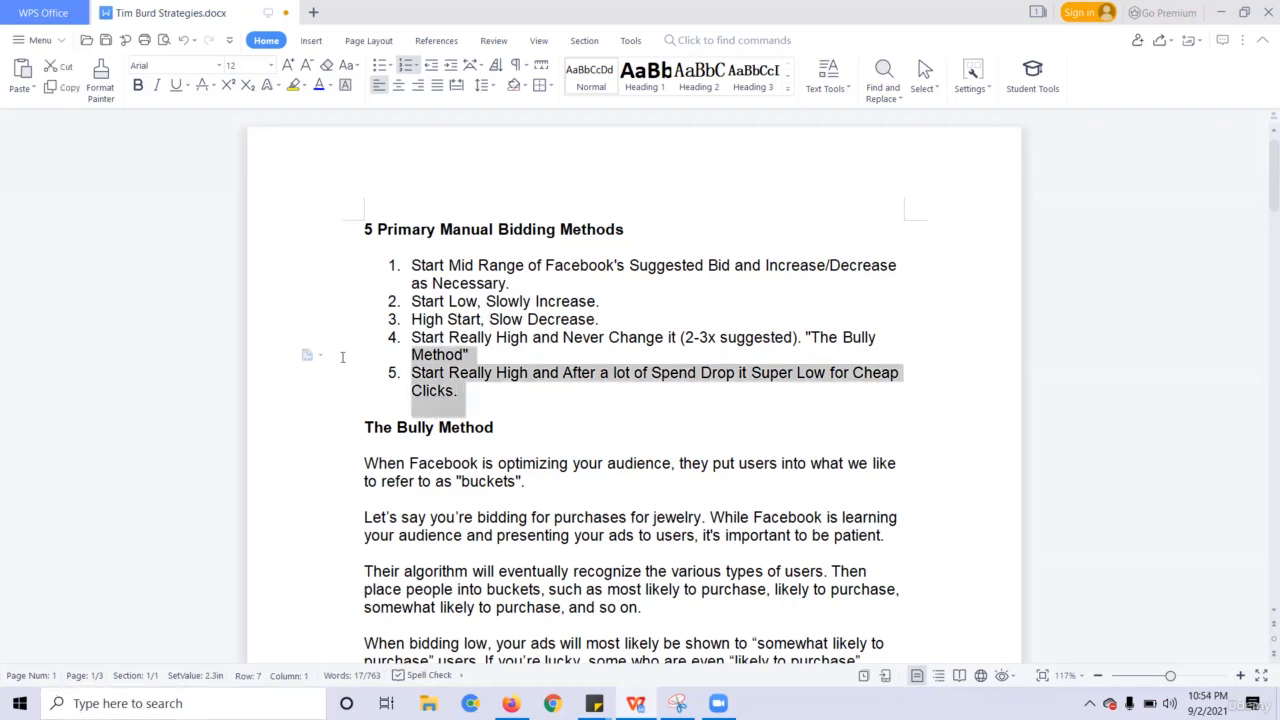
{"action": "left_click", "coordinate": [408, 379]}
{"action": "left_click_drag", "start_coordinate": [459, 391], "coordinate": [397, 372]}
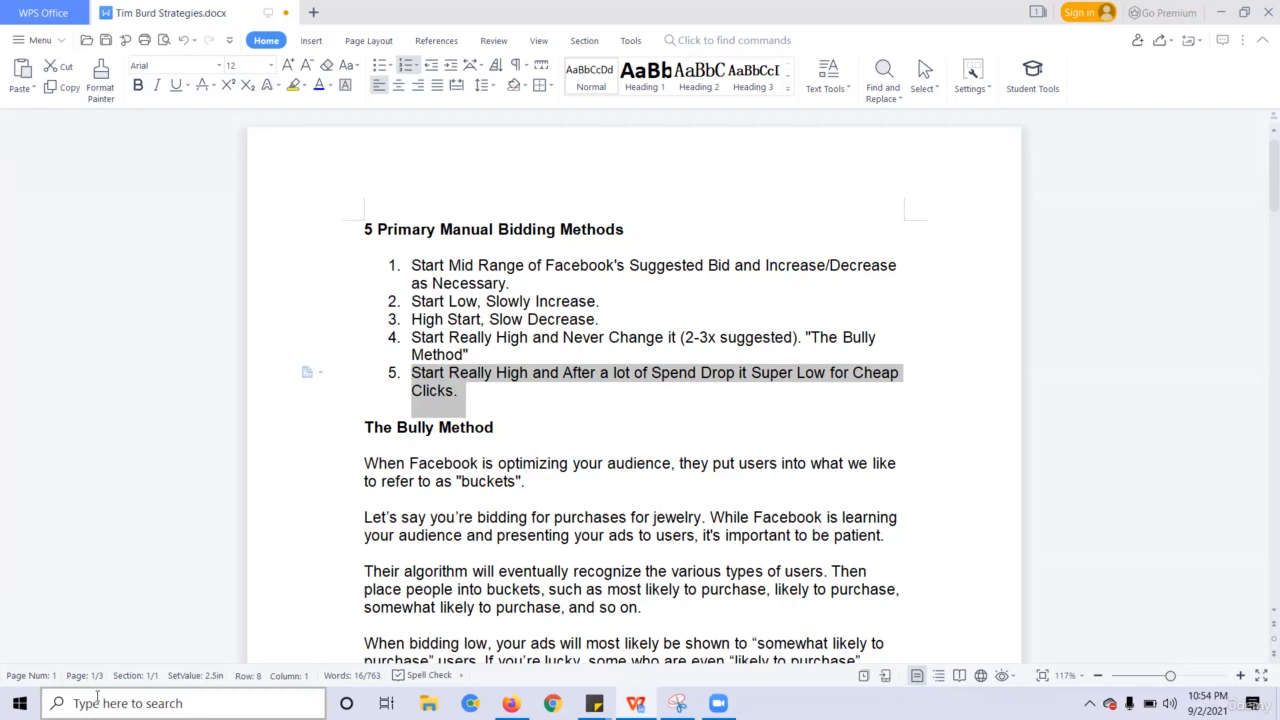
{"action": "left_click", "coordinate": [492, 463]}
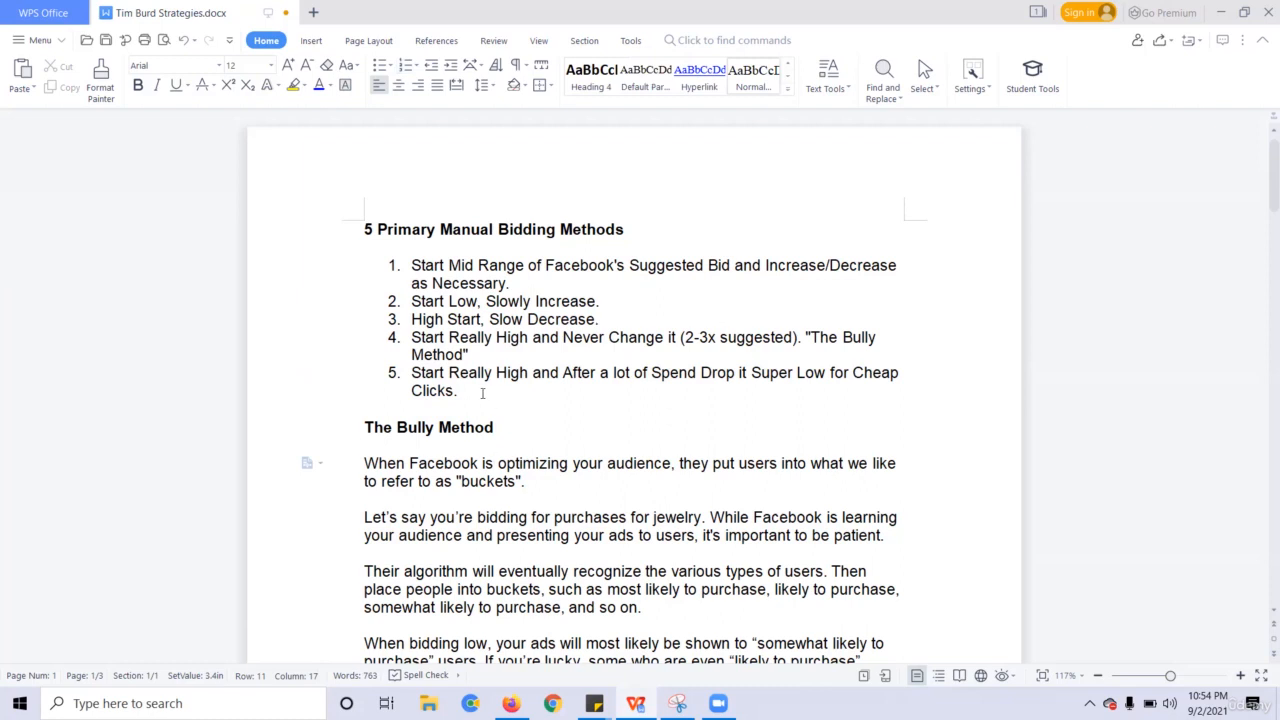
{"action": "left_click_drag", "start_coordinate": [470, 355], "coordinate": [400, 265]}
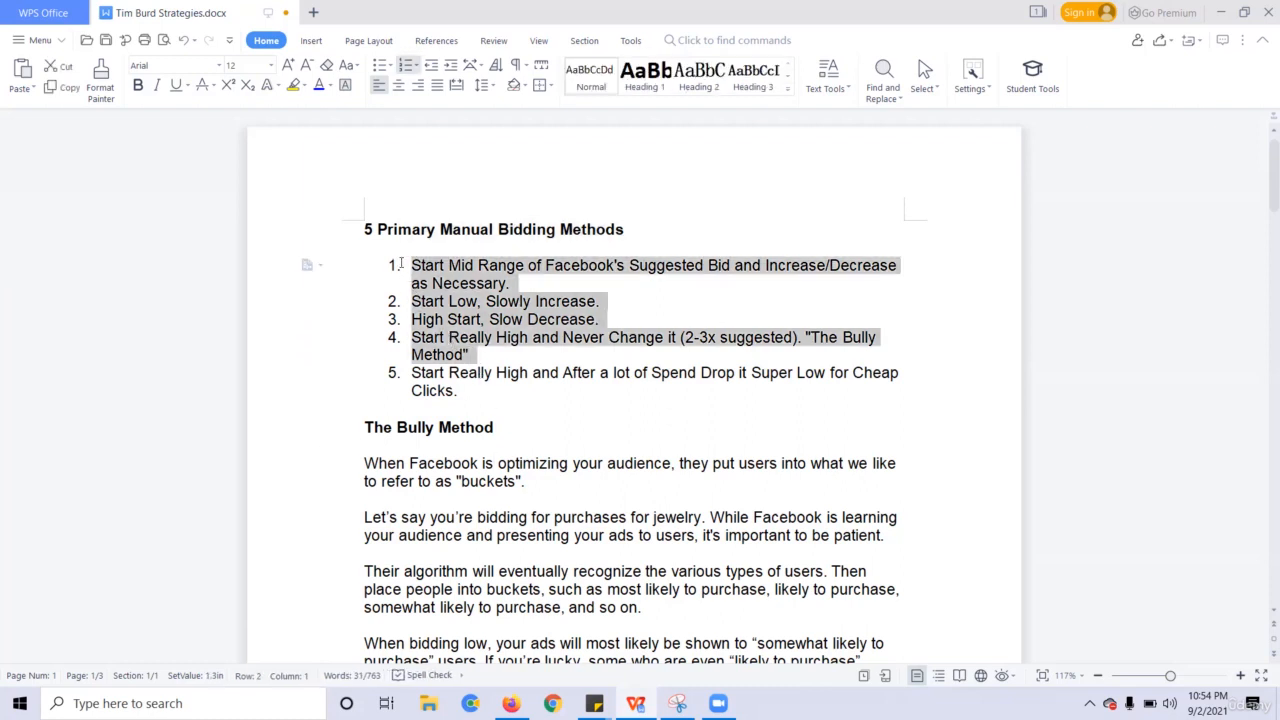
{"action": "left_click", "coordinate": [410, 284]}
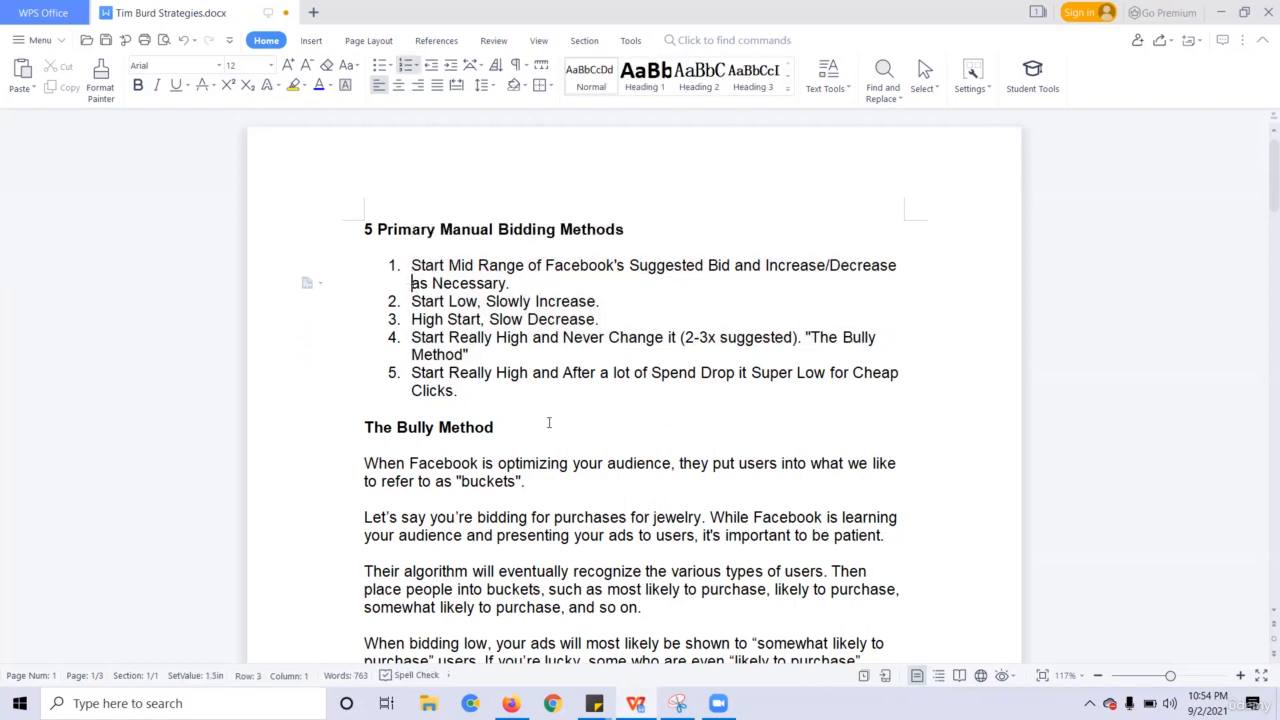
{"action": "left_click", "coordinate": [548, 423]}
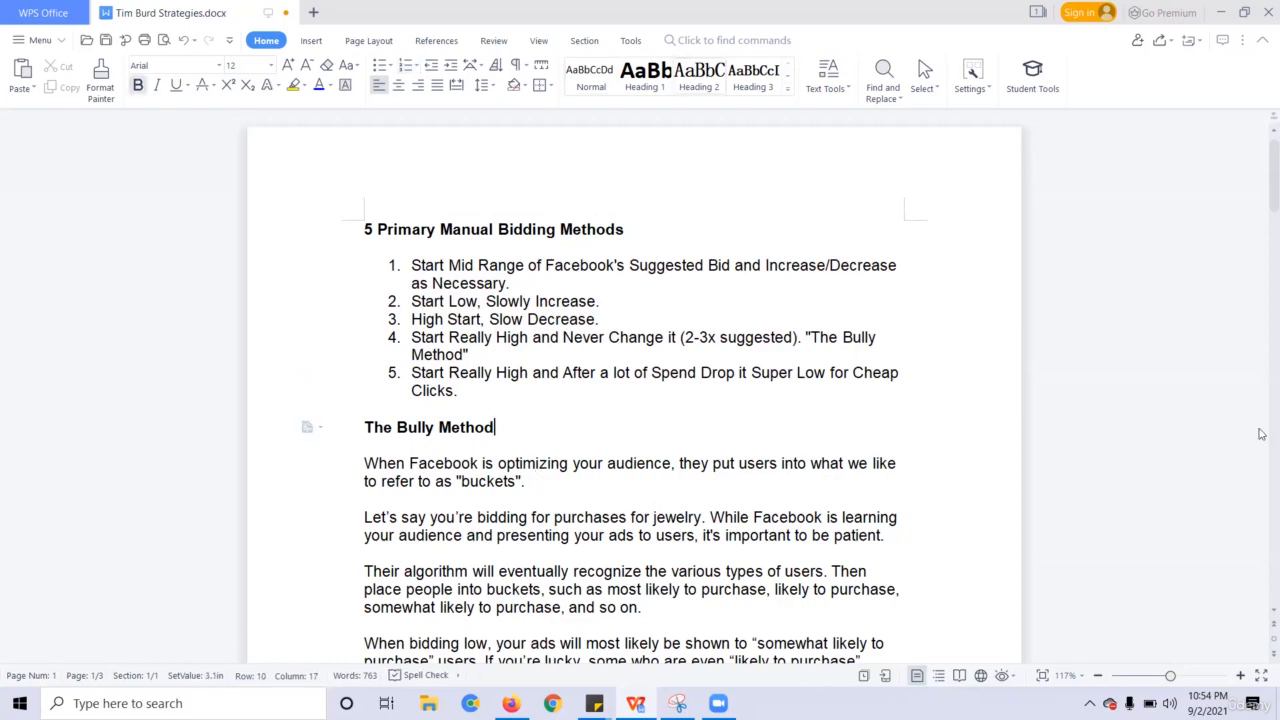
Read through The Bully Method section on user buckets and bid levels, down to the start of its benefits list
{"action": "scroll", "coordinate": [491, 420], "scroll_direction": "down", "scroll_amount": 5}
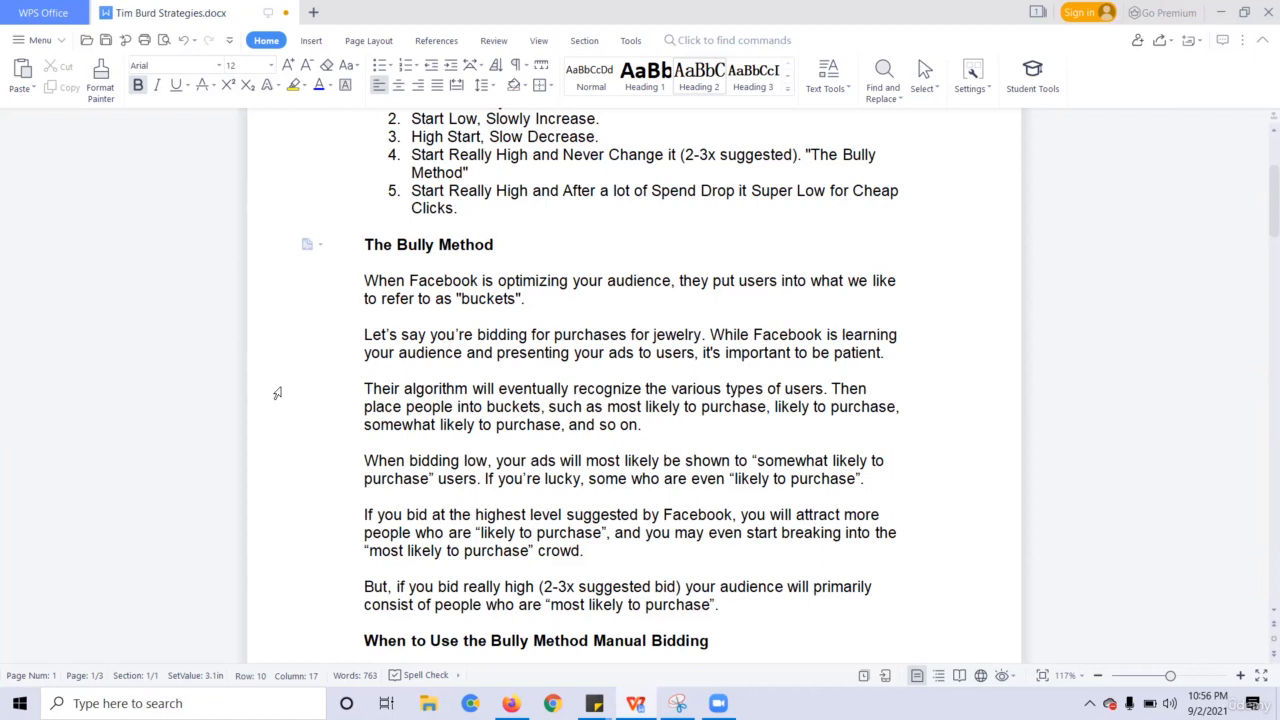
{"action": "left_click", "coordinate": [962, 346]}
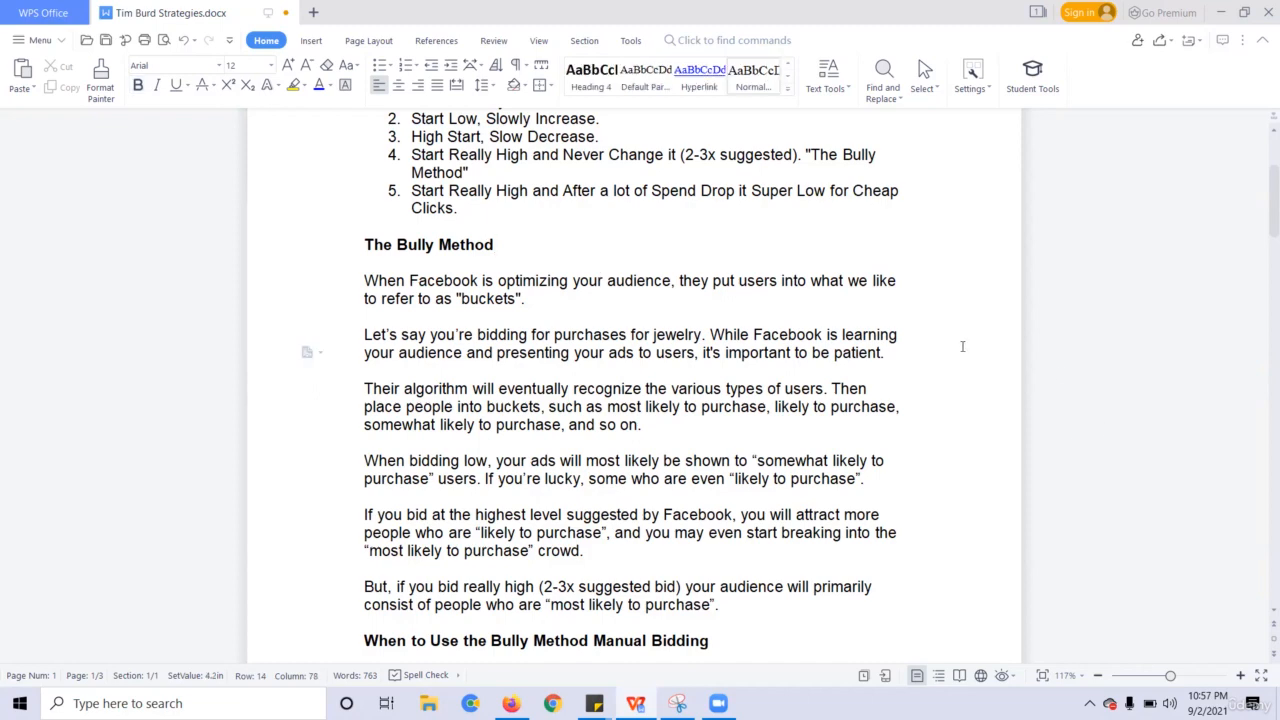
{"action": "key", "text": "Down"}
{"action": "key", "text": "Down"}
{"action": "key", "text": "Down"}
{"action": "key", "text": "Down"}
{"action": "key", "text": "Down"}
{"action": "key", "text": "Down"}
{"action": "key", "text": "Down"}
{"action": "key", "text": "Down"}
{"action": "key", "text": "Down"}
{"action": "key", "text": "Down"}
{"action": "key", "text": "Down"}
{"action": "key", "text": "Down"}
{"action": "key", "text": "Down"}
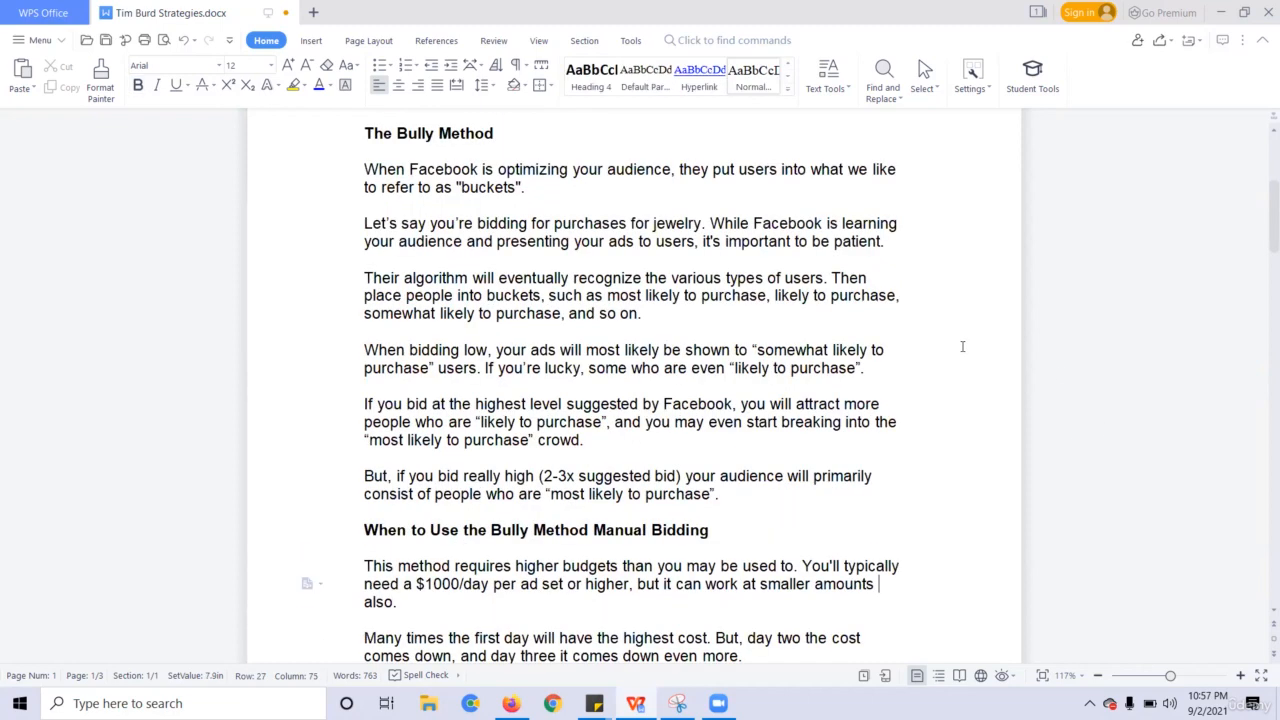
{"action": "key", "text": "Down"}
{"action": "key", "text": "Down"}
{"action": "key", "text": "Down"}
{"action": "key", "text": "Down"}
{"action": "key", "text": "Down"}
{"action": "key", "text": "Down"}
{"action": "key", "text": "Down"}
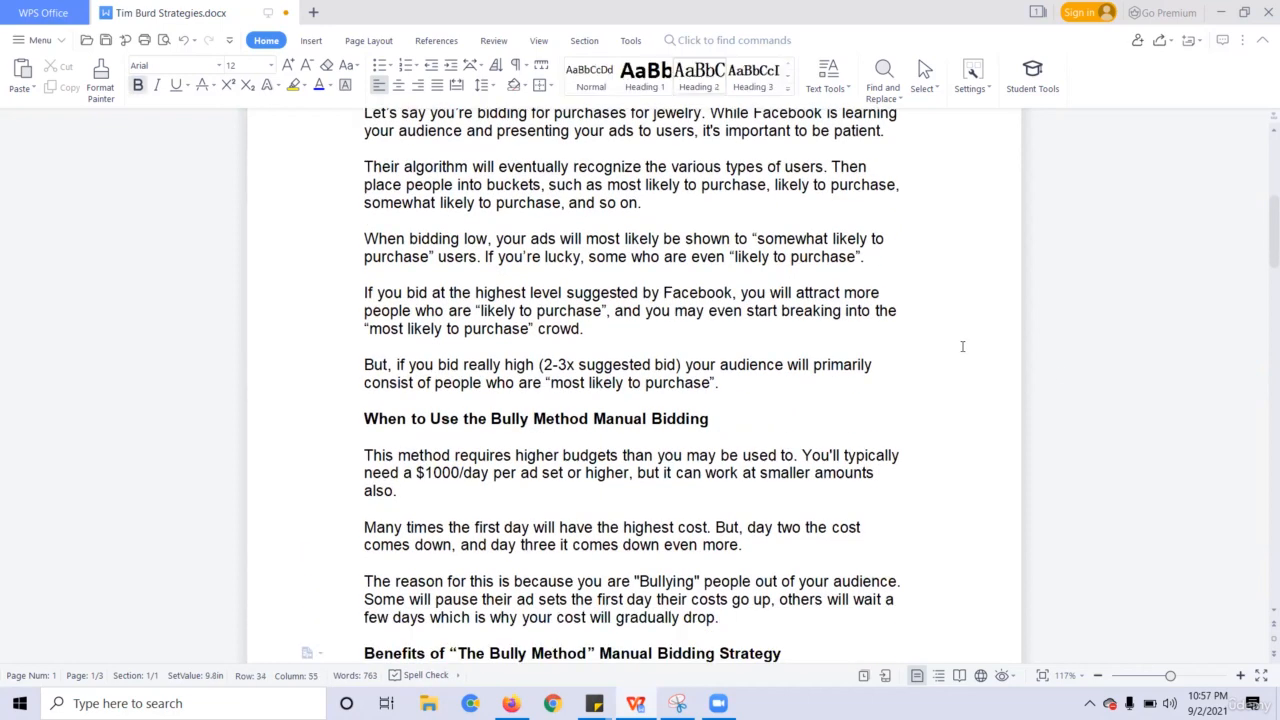
{"action": "scroll", "coordinate": [962, 346], "scroll_direction": "down", "scroll_amount": 5}
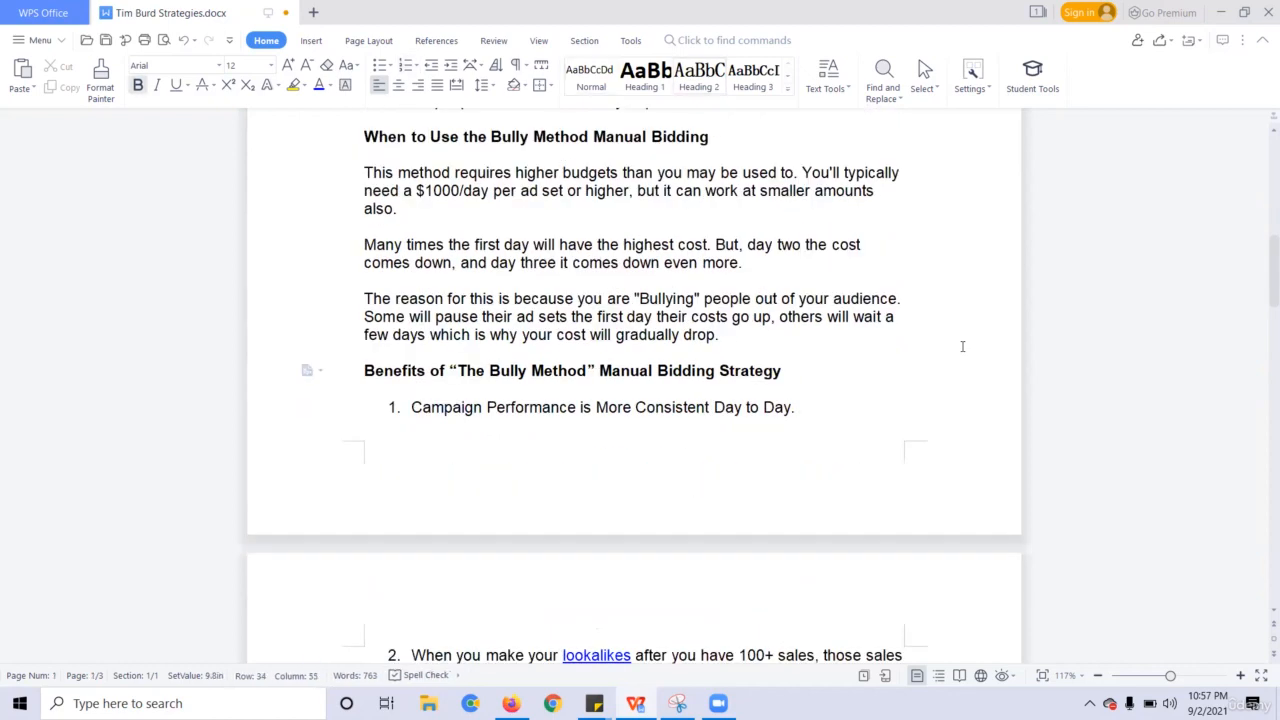
Go back to the When to Use the Bully Method Manual Bidding section and read its budget and cost guidance
{"action": "key", "text": "Up"}
{"action": "key", "text": "Up"}
{"action": "key", "text": "Up"}
{"action": "key", "text": "Up"}
{"action": "key", "text": "Up"}
{"action": "key", "text": "Up"}
{"action": "key", "text": "Up"}
{"action": "key", "text": "Up"}
{"action": "key", "text": "Up"}
{"action": "key", "text": "Up"}
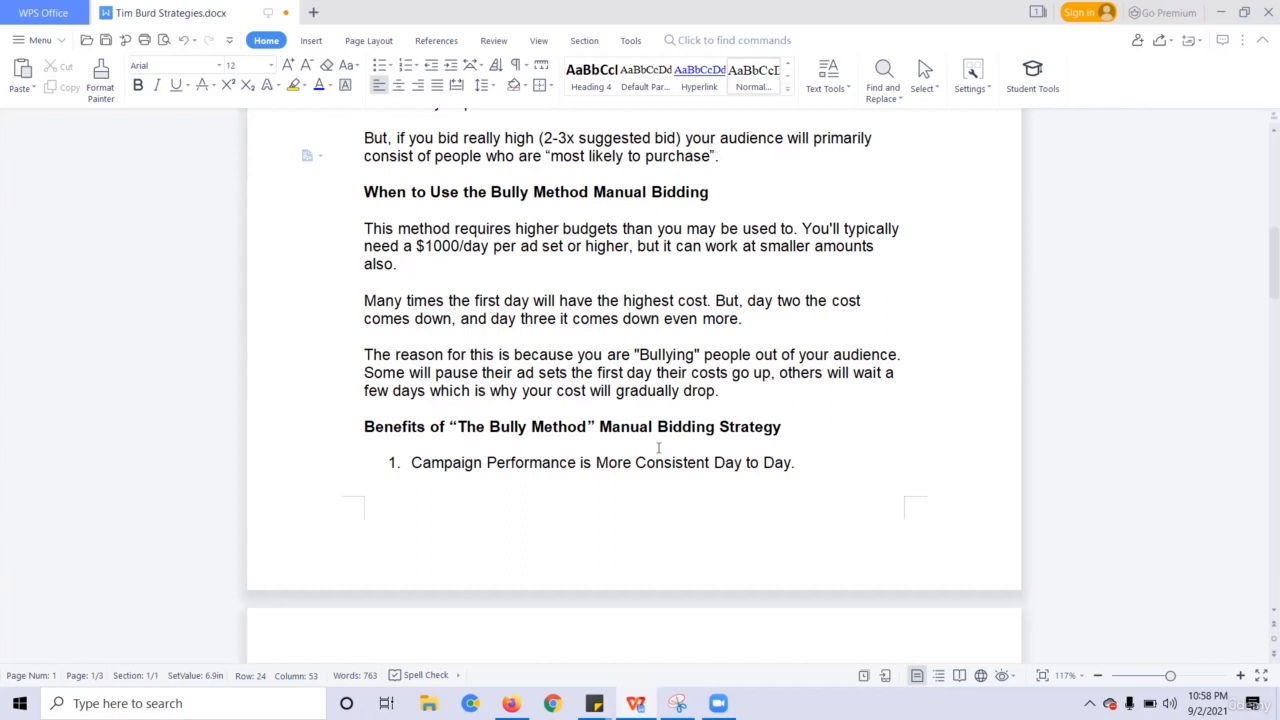
Read the four listed benefits of The Bully Method manual bidding strategy across the page break
{"action": "left_click", "coordinate": [648, 509]}
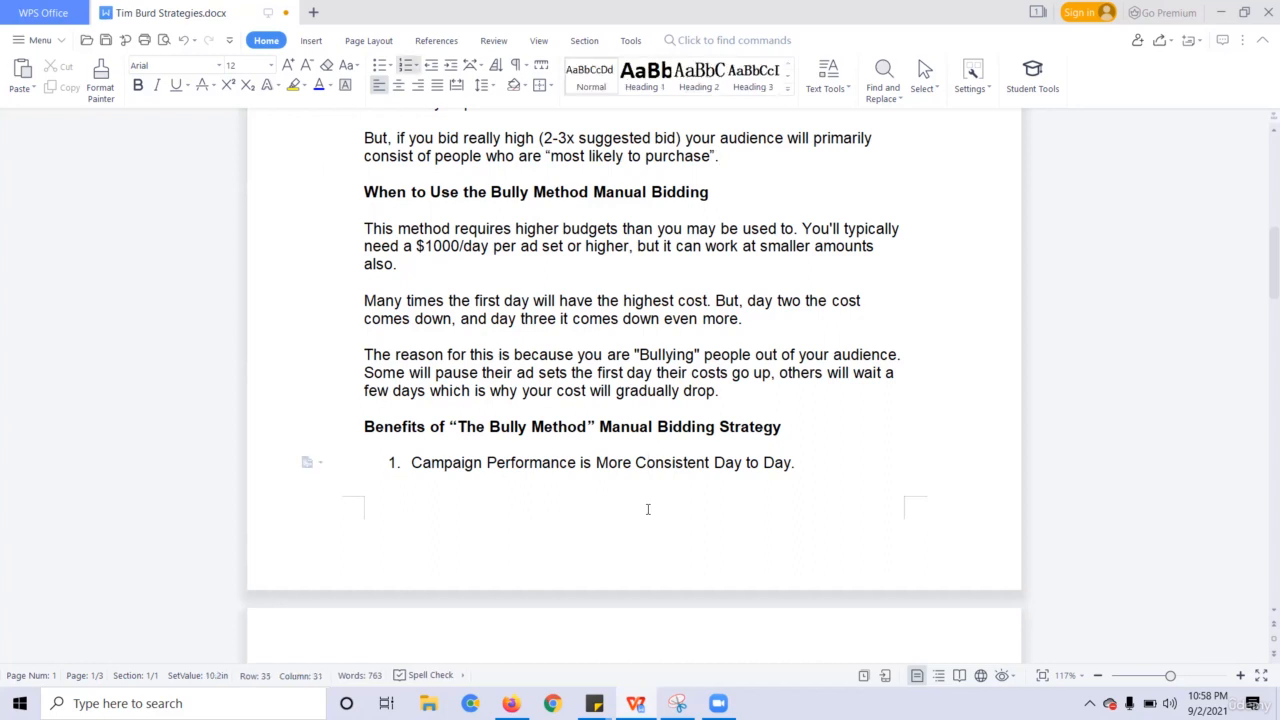
{"action": "key", "text": "Down"}
{"action": "key", "text": "Down"}
{"action": "key", "text": "Down"}
{"action": "key", "text": "Down"}
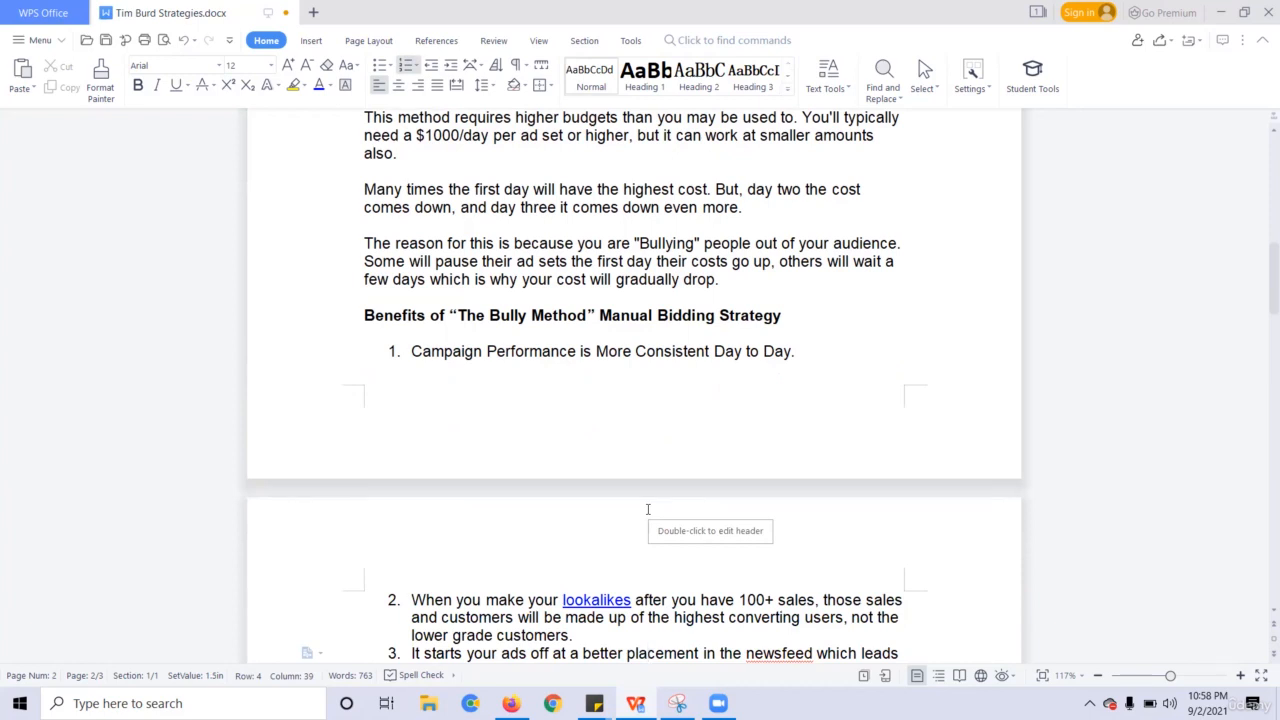
{"action": "key", "text": "Down"}
{"action": "key", "text": "Down"}
{"action": "key", "text": "Down"}
{"action": "key", "text": "Down"}
{"action": "key", "text": "Down"}
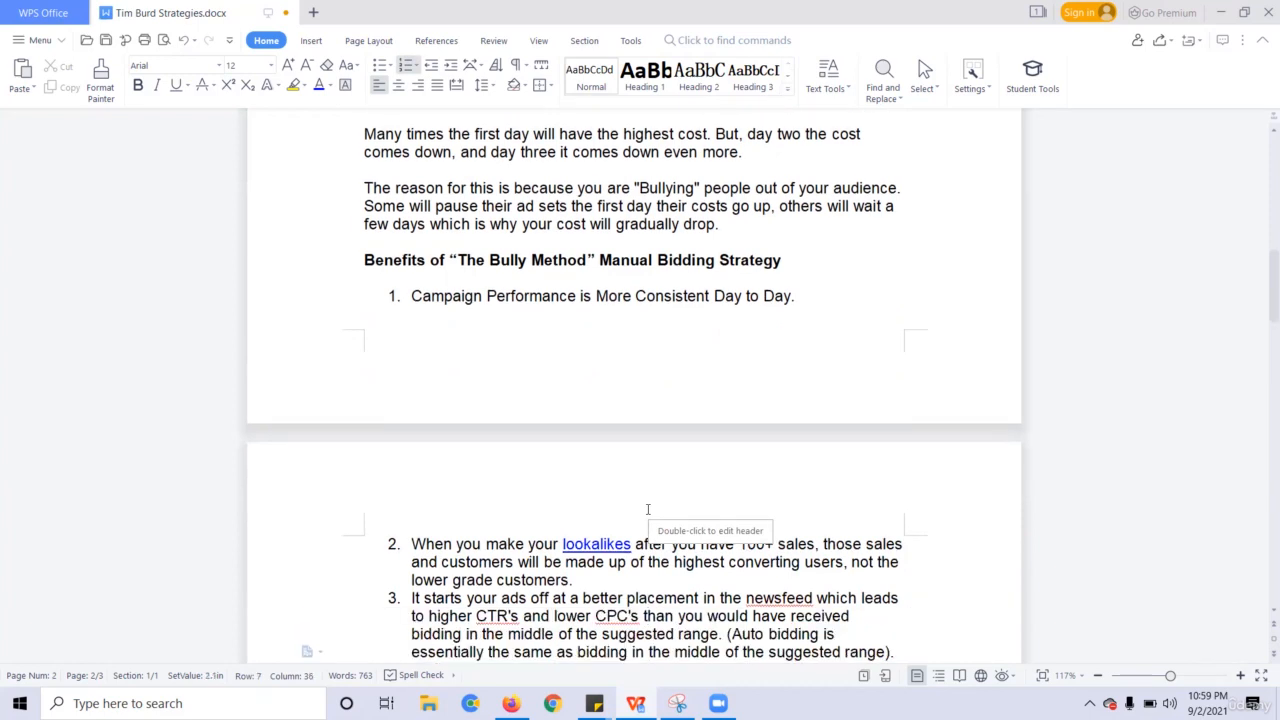
{"action": "key", "text": "Down"}
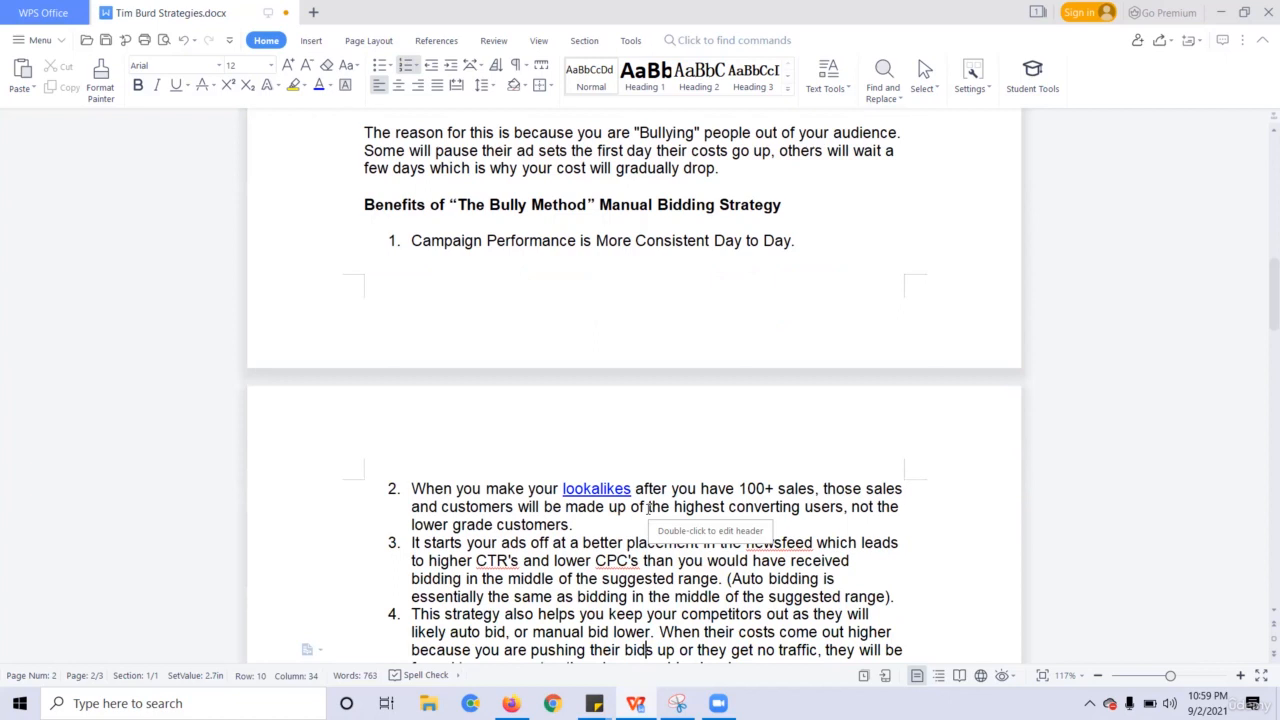
{"action": "key", "text": "Down"}
{"action": "key", "text": "Down"}
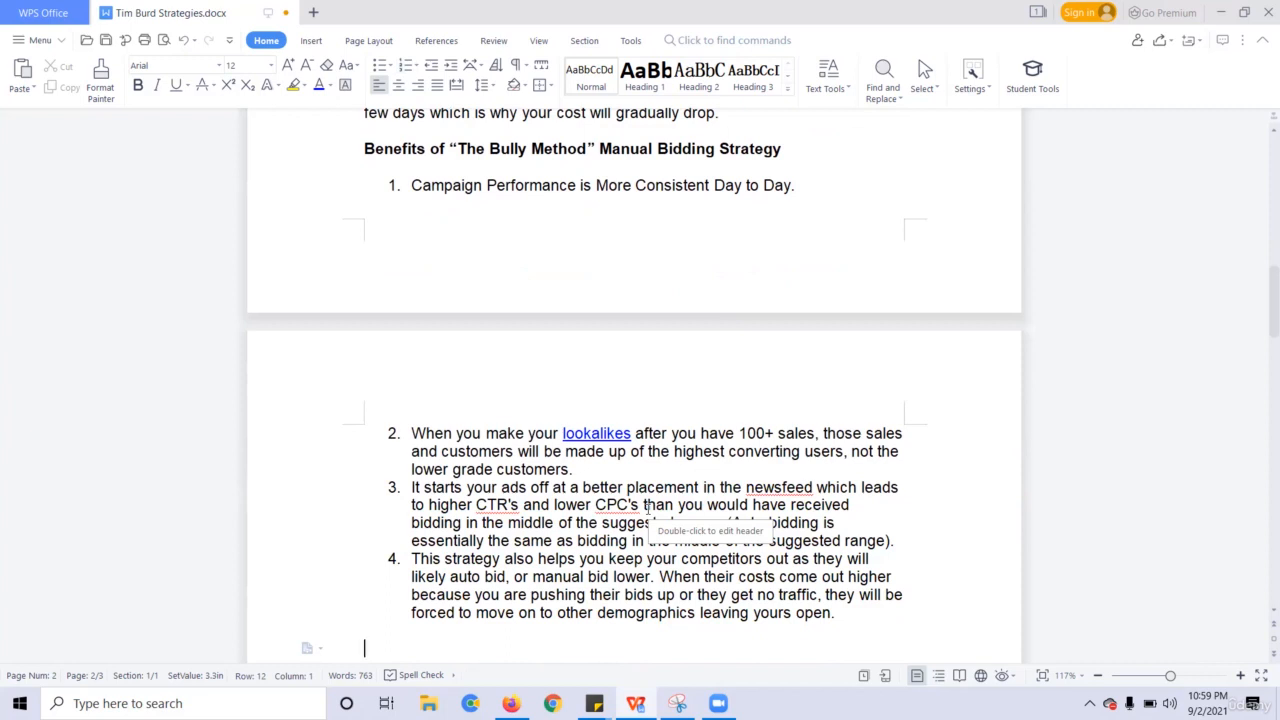
{"action": "key", "text": "Down"}
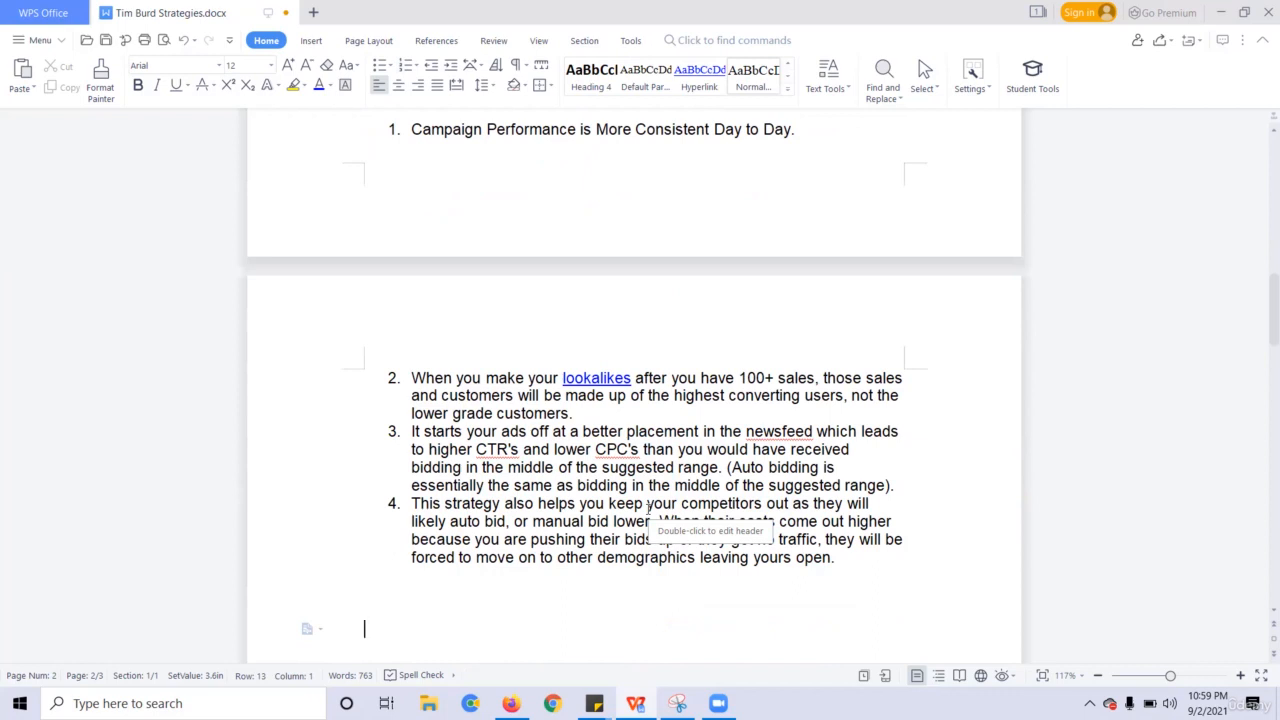
{"action": "scroll", "coordinate": [648, 508], "scroll_direction": "down", "scroll_amount": 1}
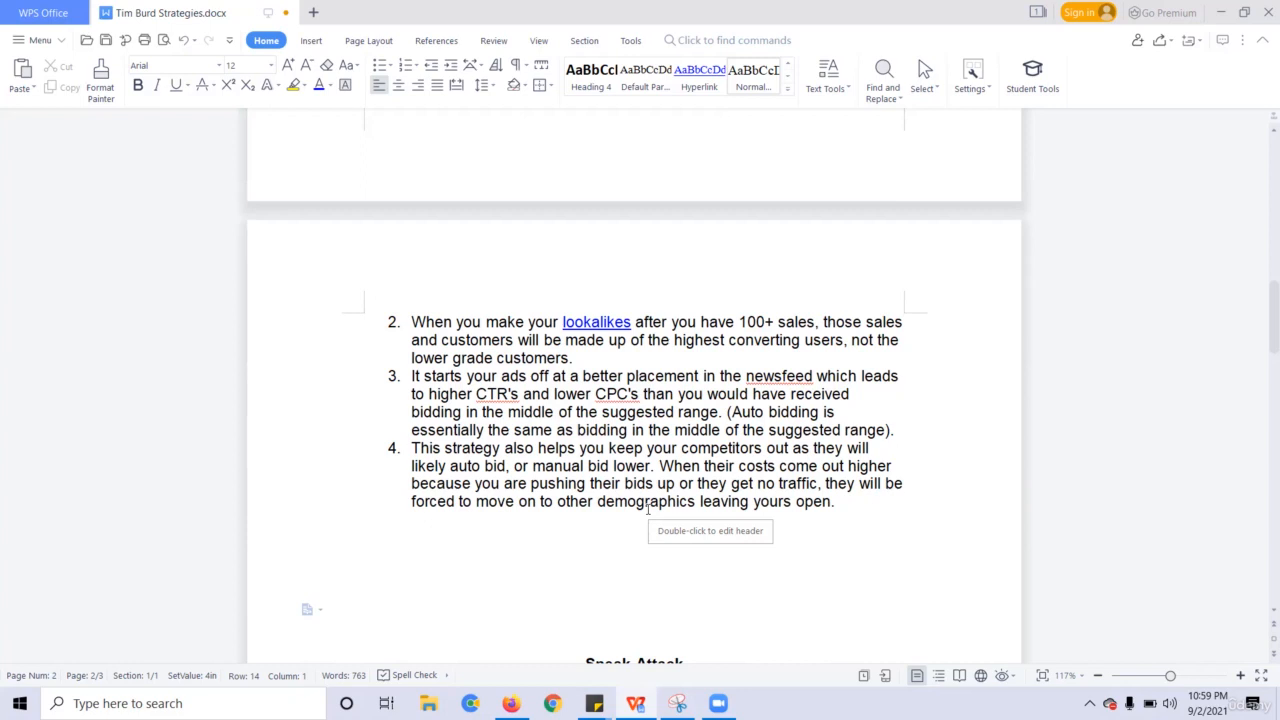
Look at the opening of the Sneak Attack section, then return to the Bully Method benefits list
{"action": "key", "text": "Down"}
{"action": "key", "text": "Down"}
{"action": "key", "text": "Down"}
{"action": "key", "text": "Down"}
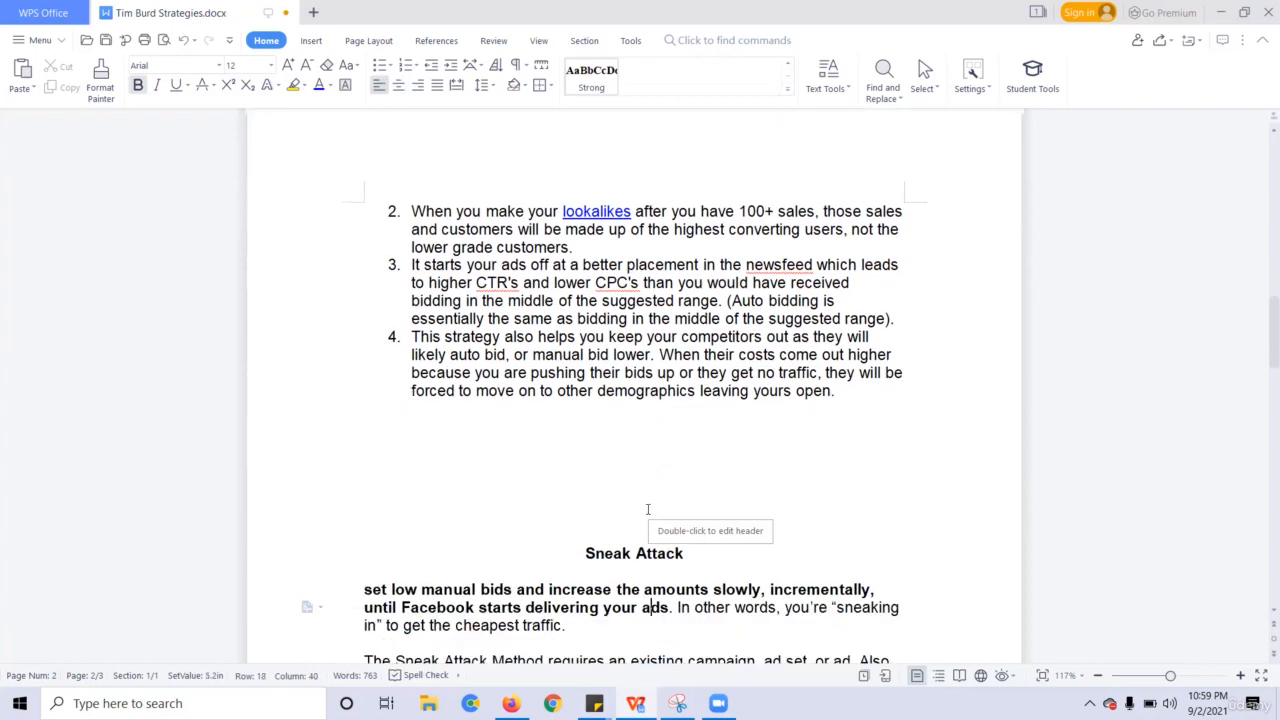
{"action": "key", "text": "Up"}
{"action": "key", "text": "Up"}
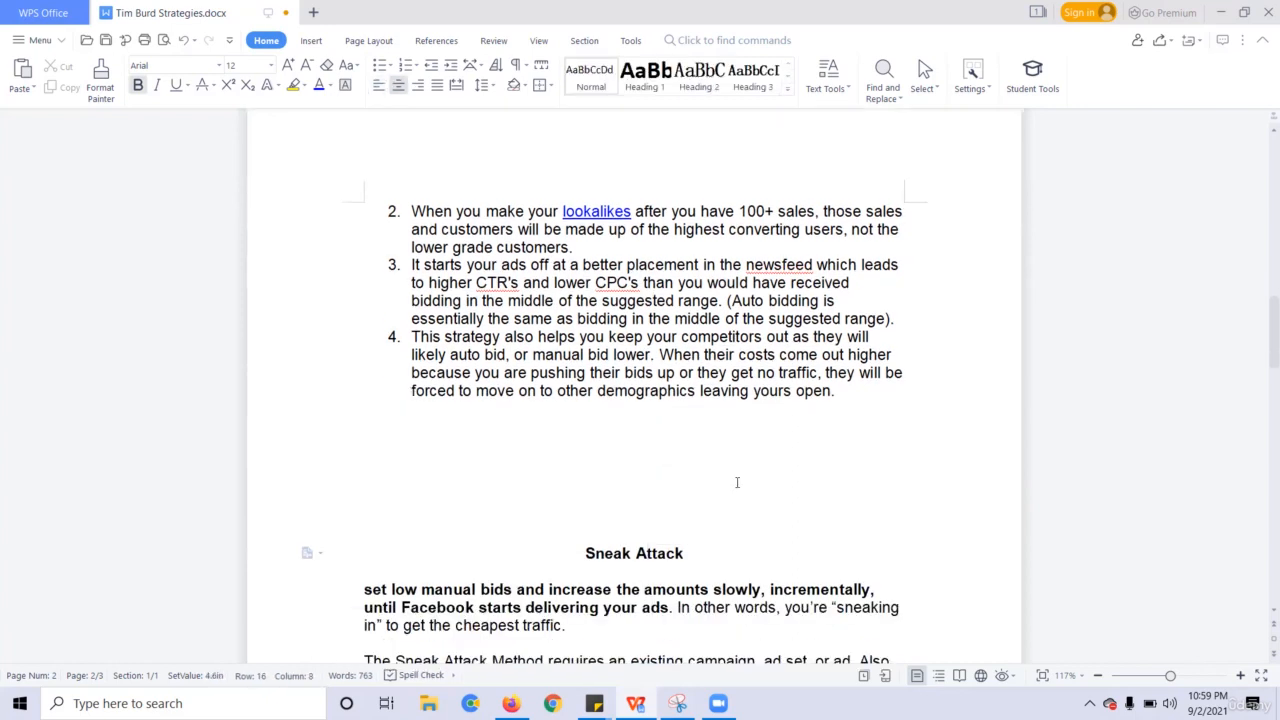
{"action": "left_click", "coordinate": [762, 436]}
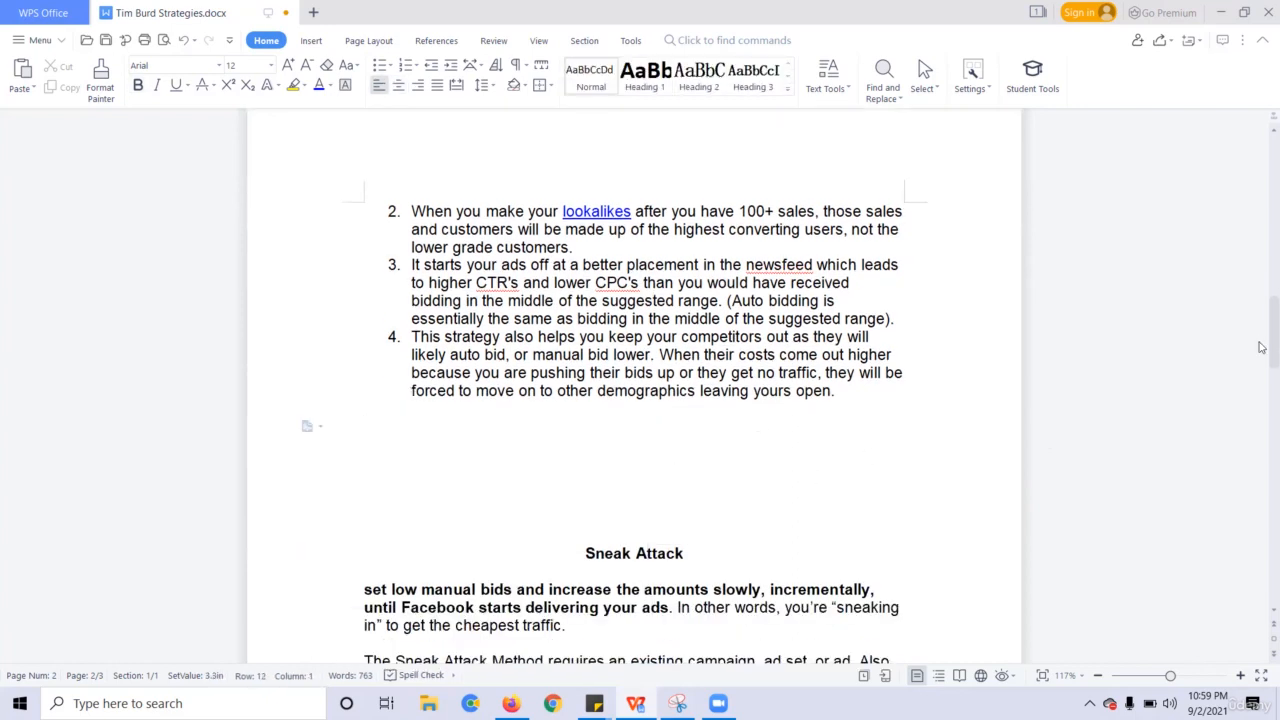
{"action": "scroll", "coordinate": [1260, 347], "scroll_direction": "up", "scroll_amount": 3}
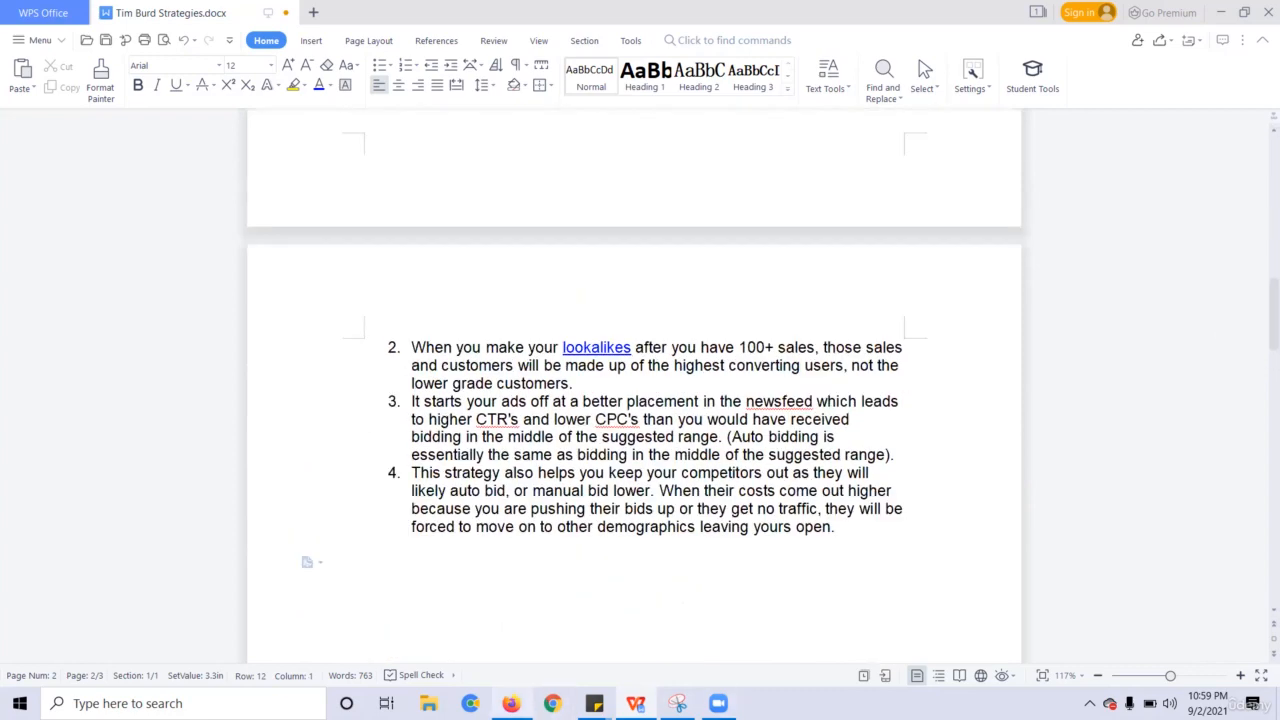
Switch to Ads Manager in Firefox and look at the location targeting options in the ad set's Audience section
{"action": "left_click", "coordinate": [511, 703]}
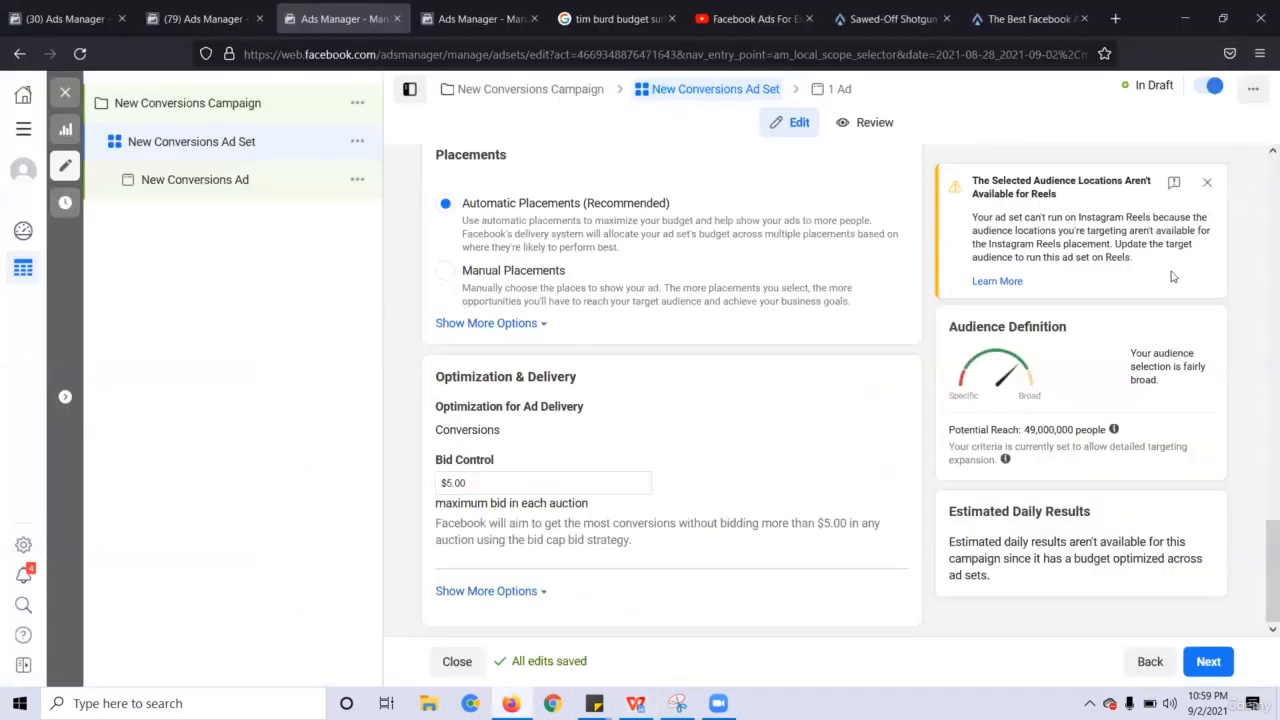
{"action": "left_click_drag", "start_coordinate": [1265, 573], "coordinate": [1260, 360]}
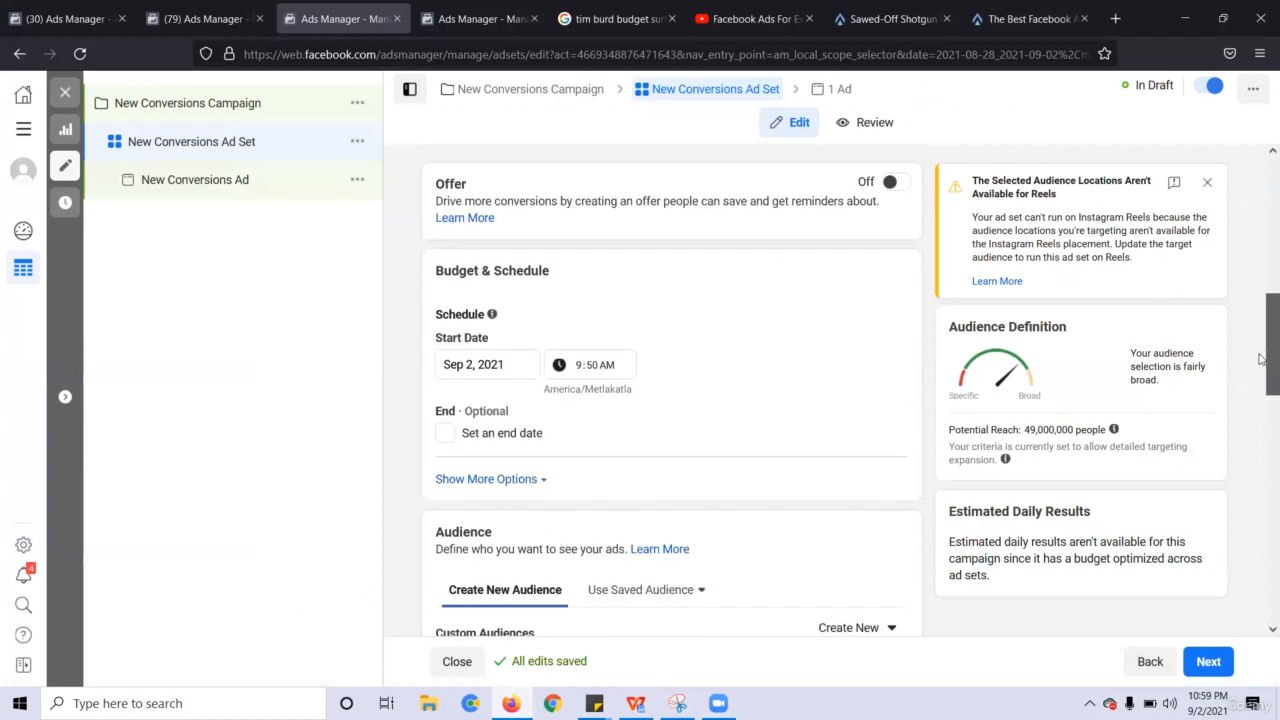
{"action": "scroll", "coordinate": [1250, 335], "scroll_direction": "down", "scroll_amount": 4}
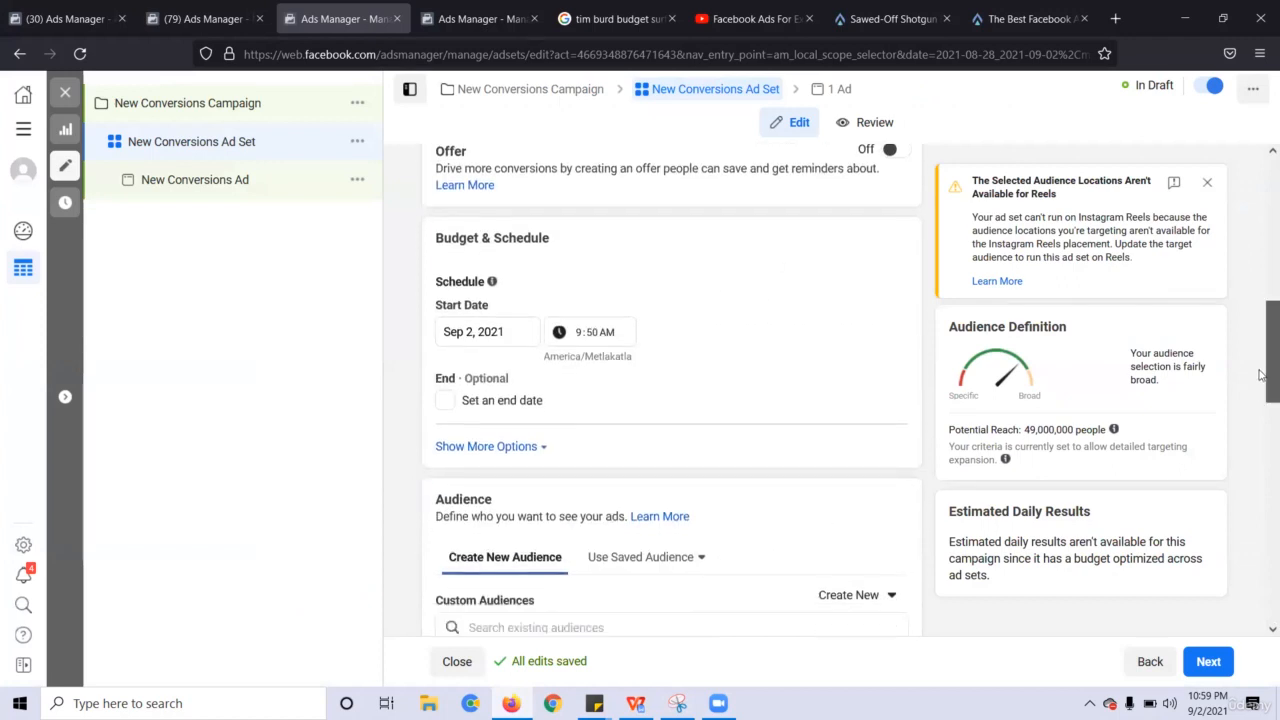
{"action": "mouse_move", "coordinate": [877, 350]}
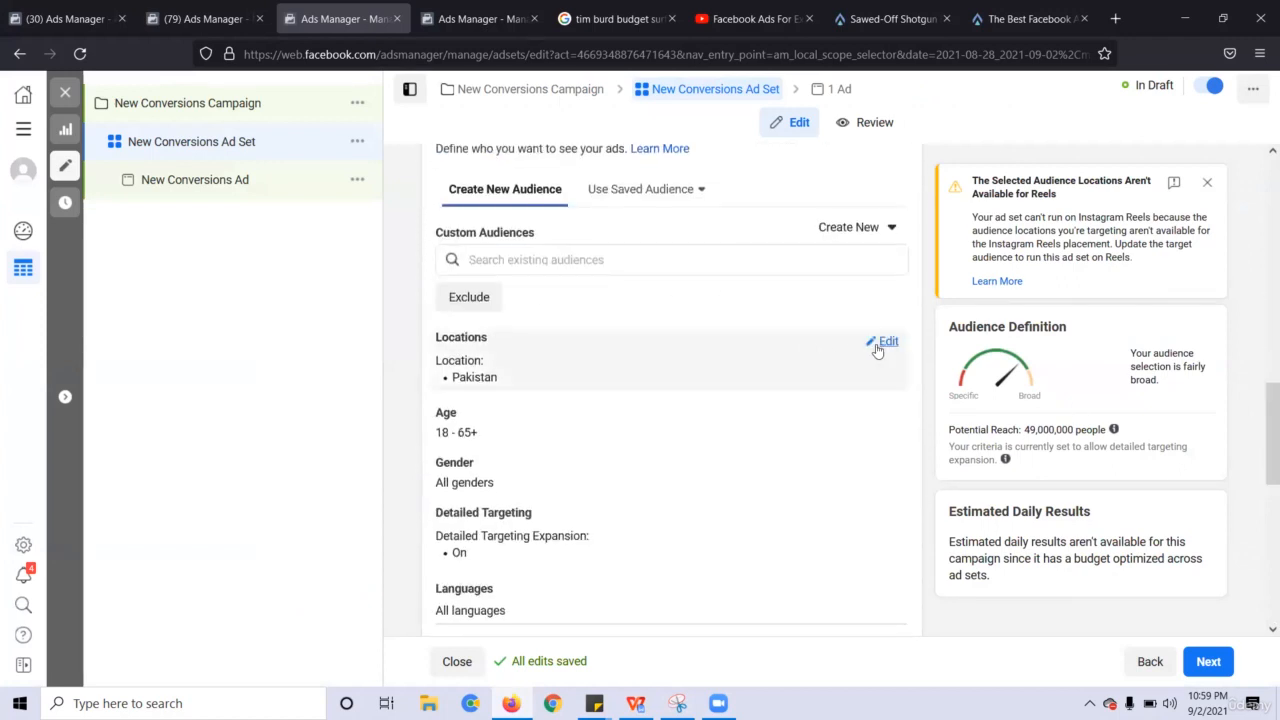
{"action": "left_click", "coordinate": [552, 390]}
{"action": "left_click", "coordinate": [537, 368]}
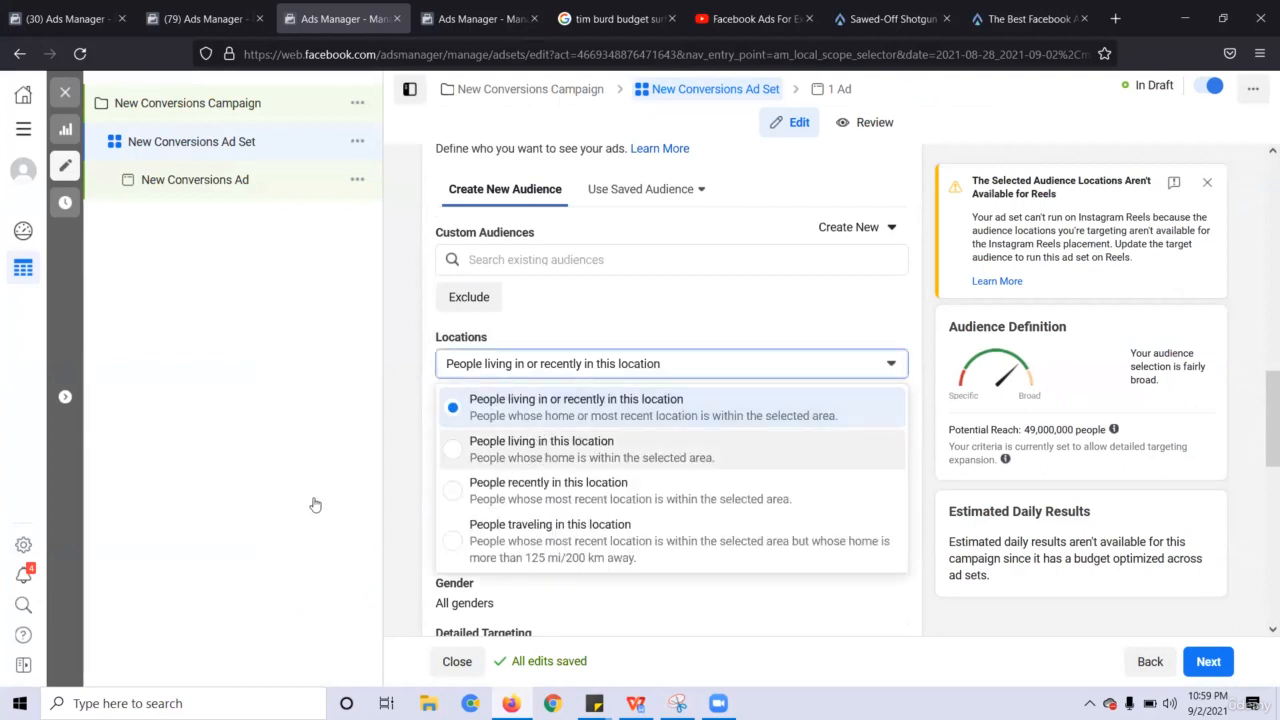
Search the ad set's detailed targeting for shoes and add the Shoes interest
{"action": "left_click_drag", "start_coordinate": [1266, 412], "coordinate": [1263, 472]}
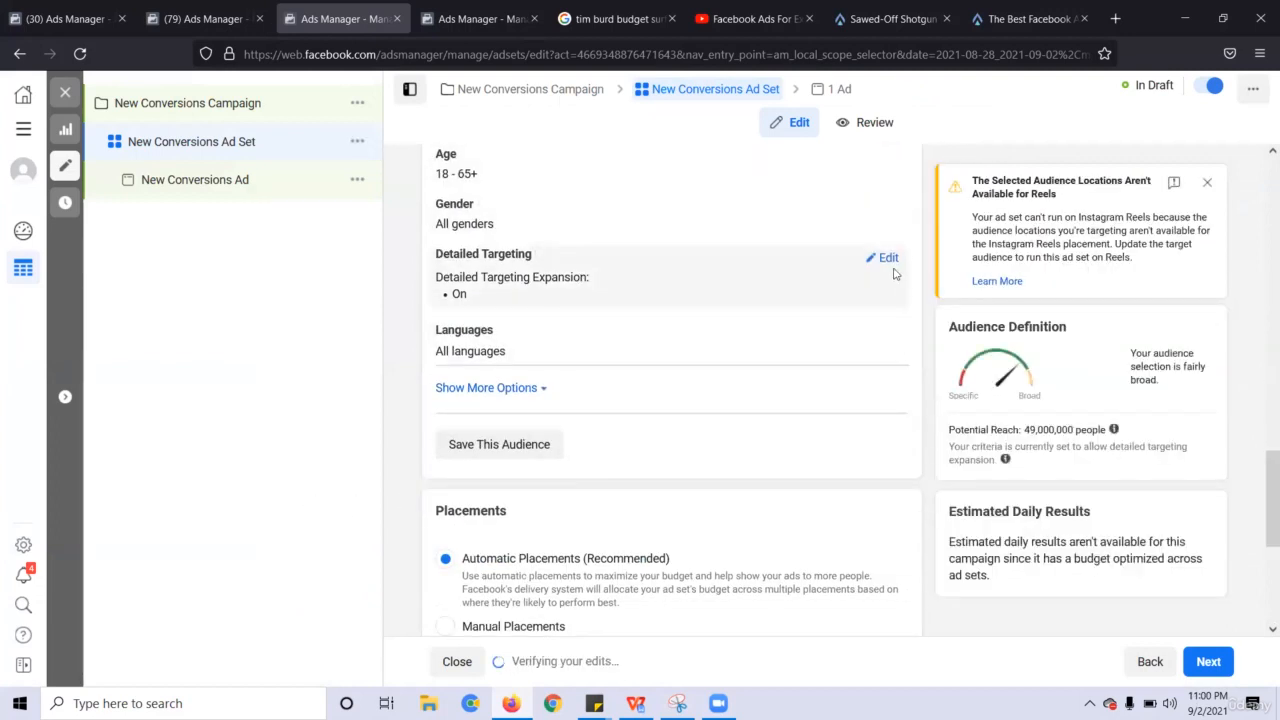
{"action": "left_click", "coordinate": [886, 258]}
{"action": "left_click", "coordinate": [575, 302]}
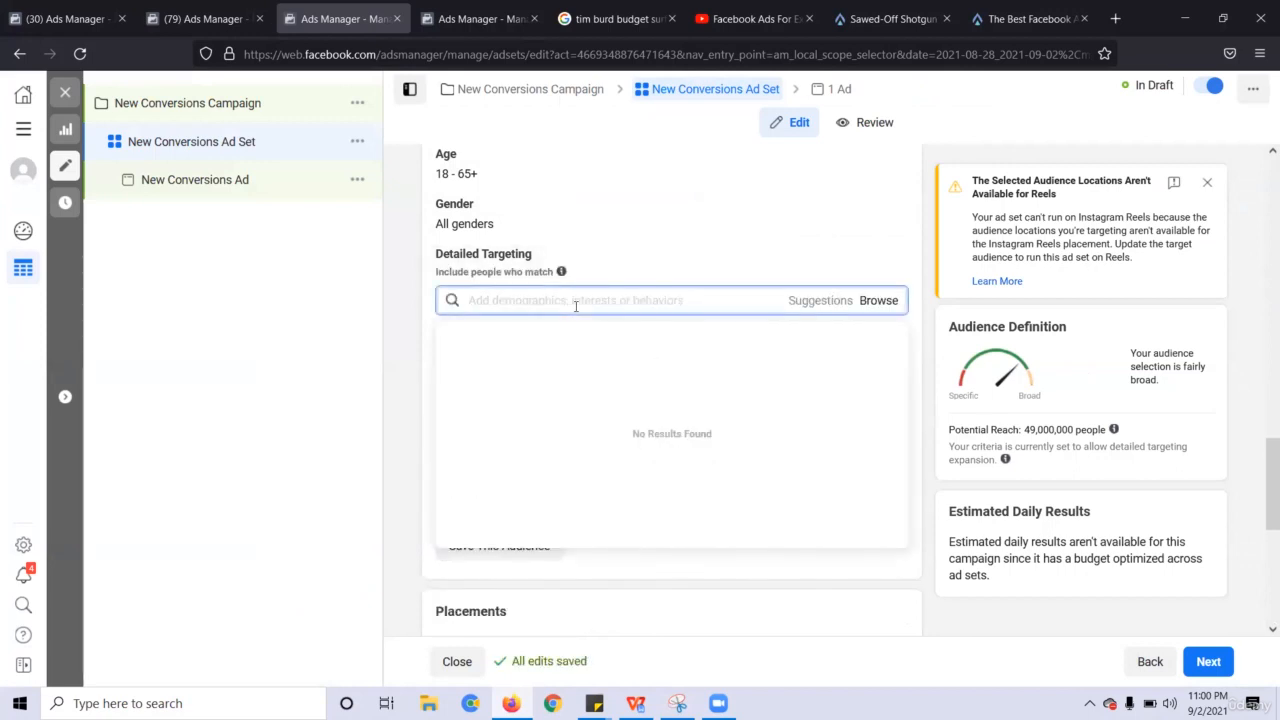
{"action": "type", "text": "sheo"}
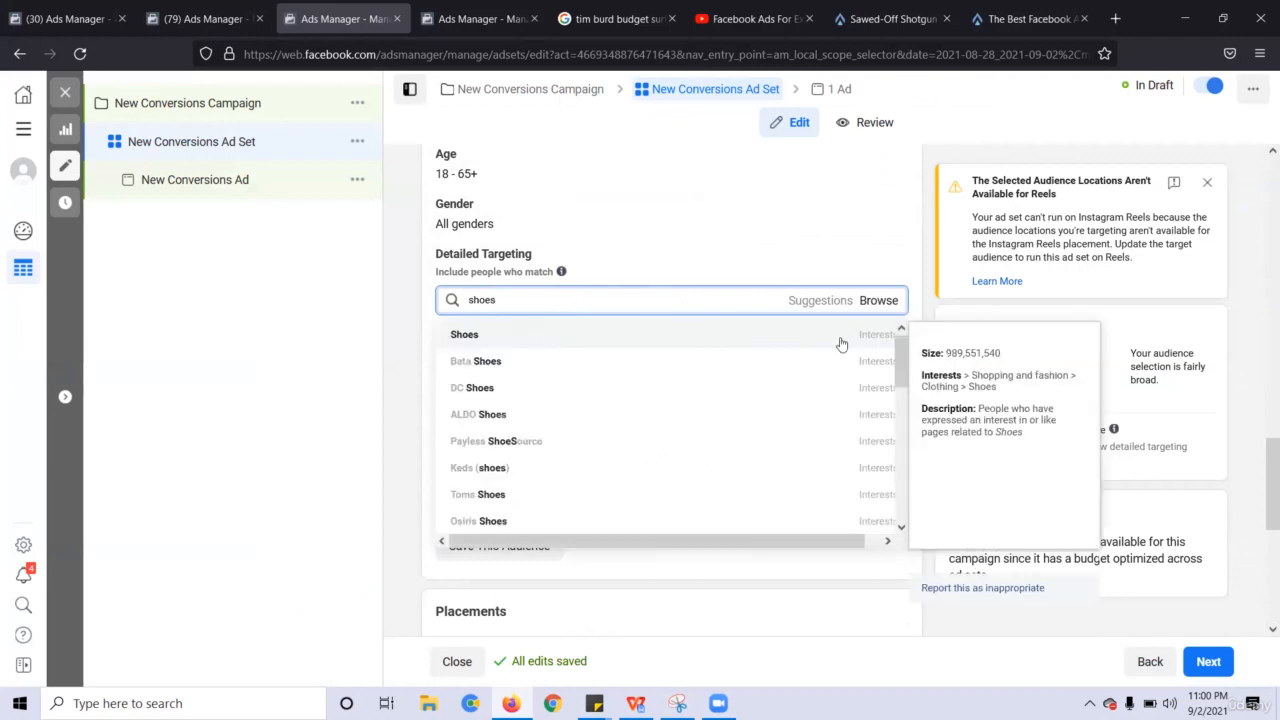
{"action": "left_click", "coordinate": [817, 347]}
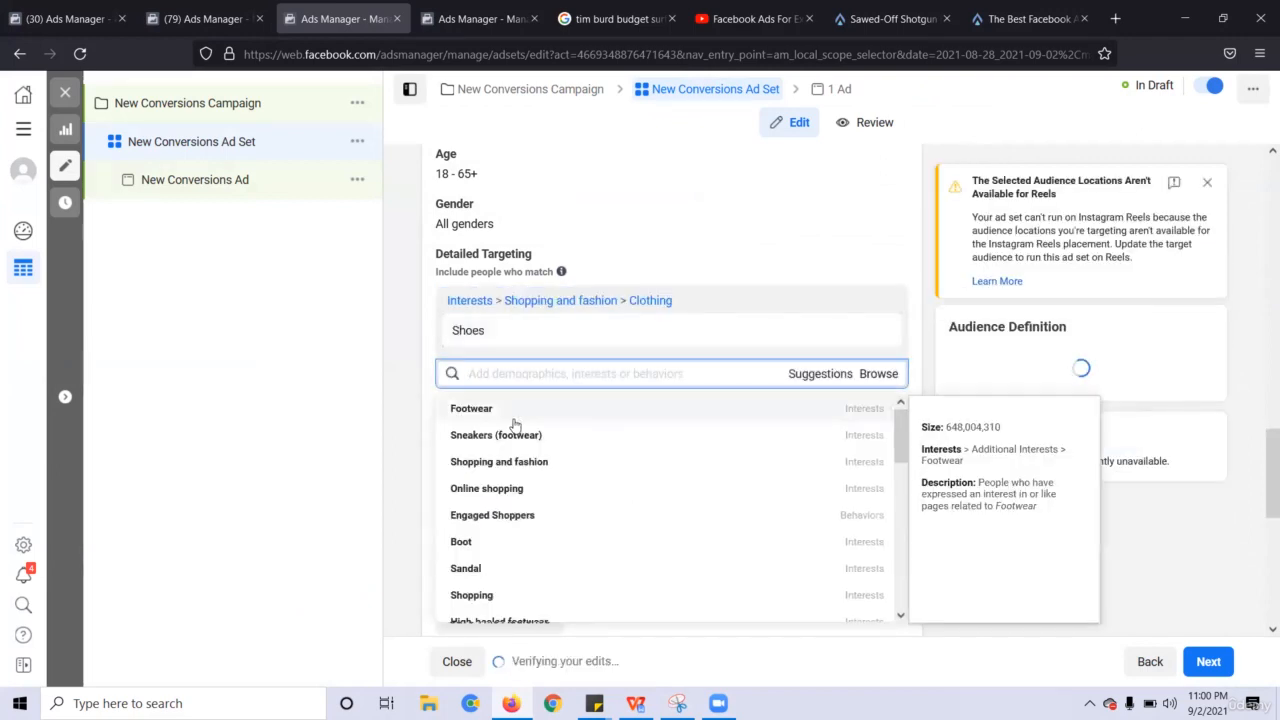
Add the suggested interests Footwear, Sneakers (footwear), Sandal, and Shopping and fashion to the detailed targeting
{"action": "left_click", "coordinate": [558, 418]}
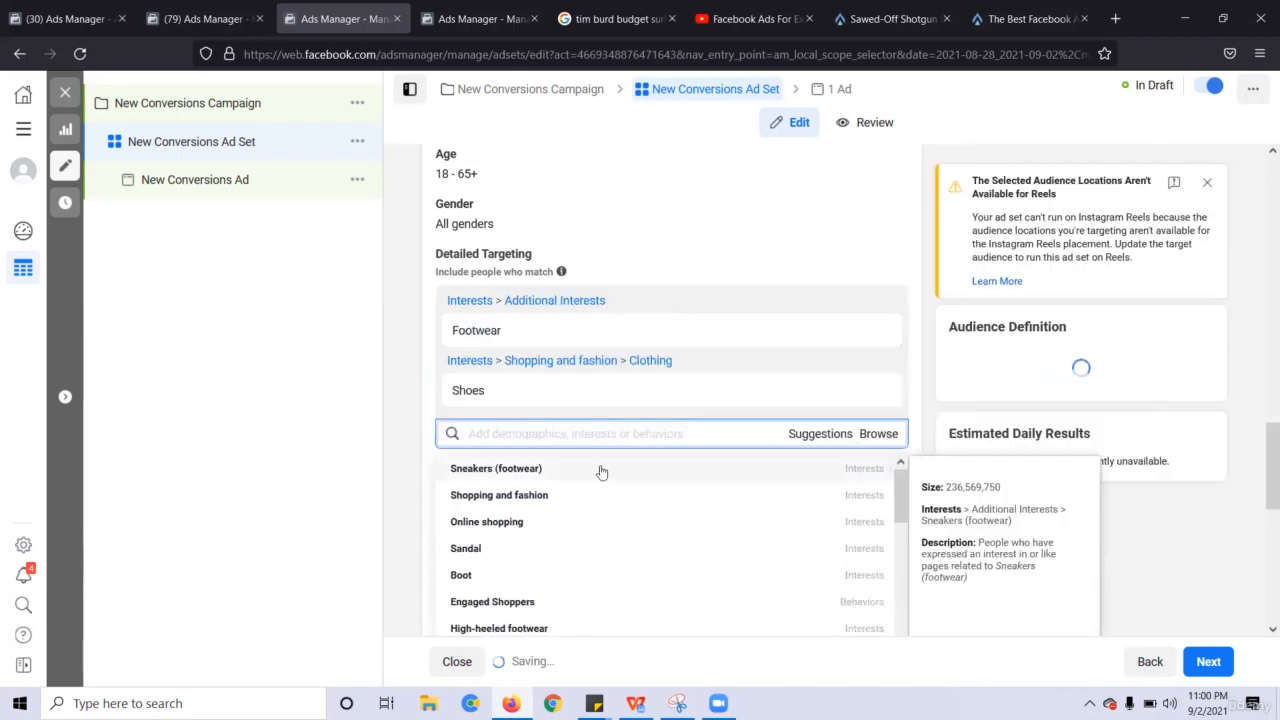
{"action": "left_click", "coordinate": [553, 473]}
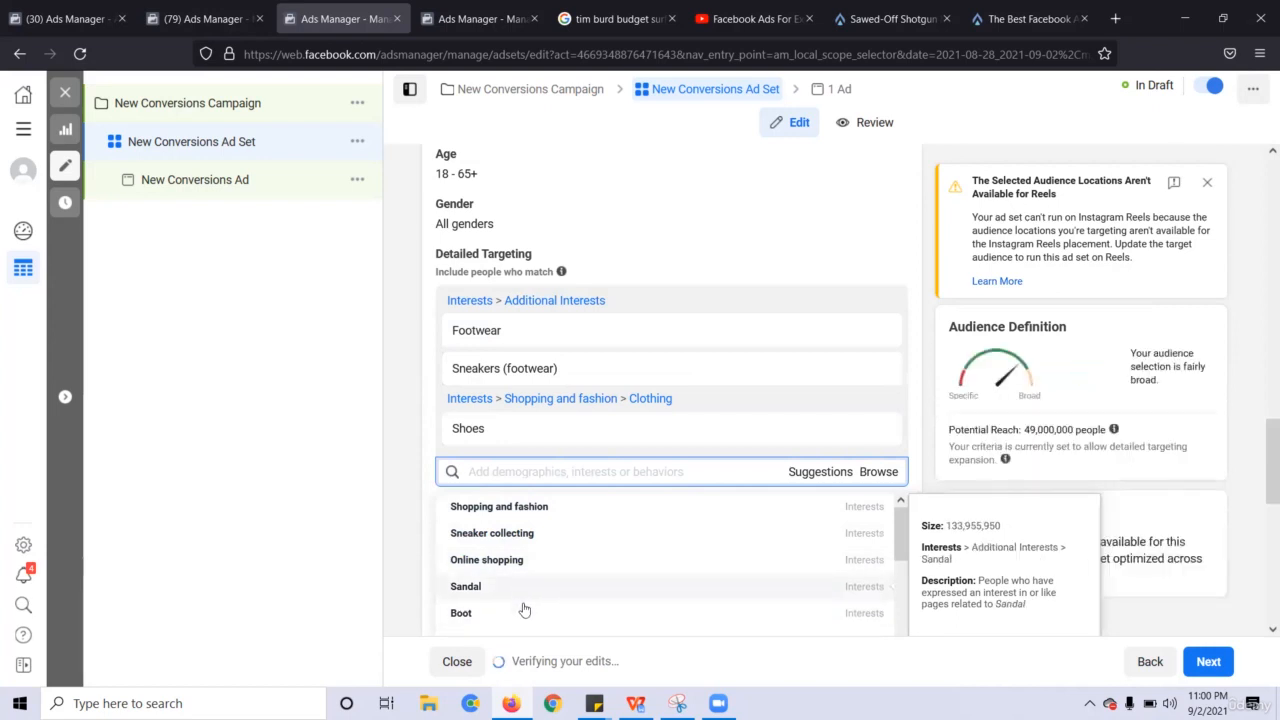
{"action": "left_click", "coordinate": [522, 590]}
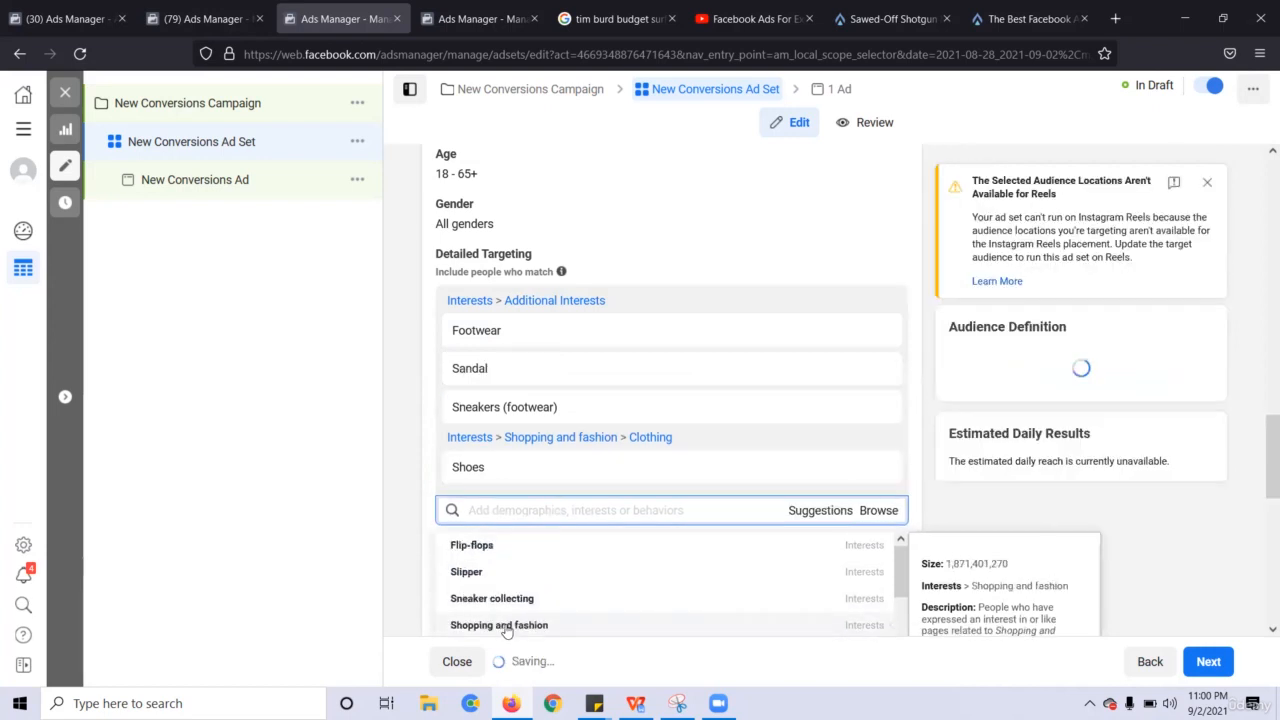
{"action": "left_click", "coordinate": [505, 627]}
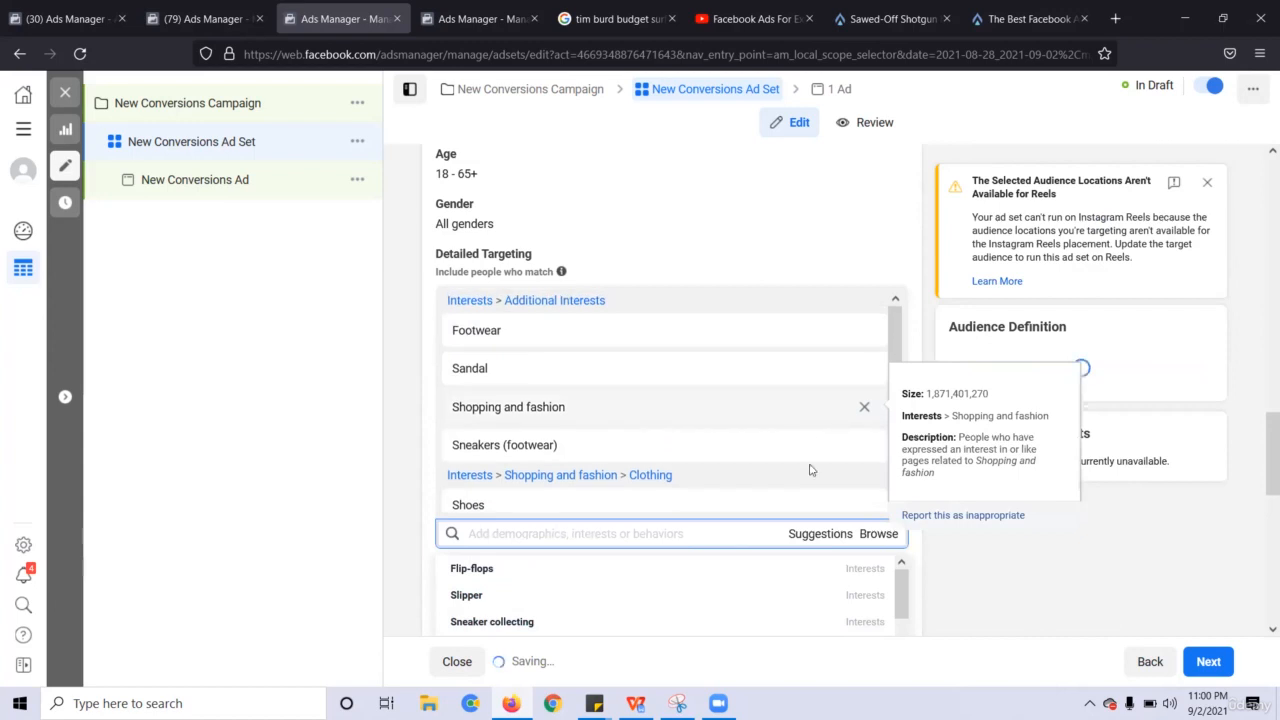
{"action": "scroll", "coordinate": [1262, 472], "scroll_direction": "down", "scroll_amount": 2}
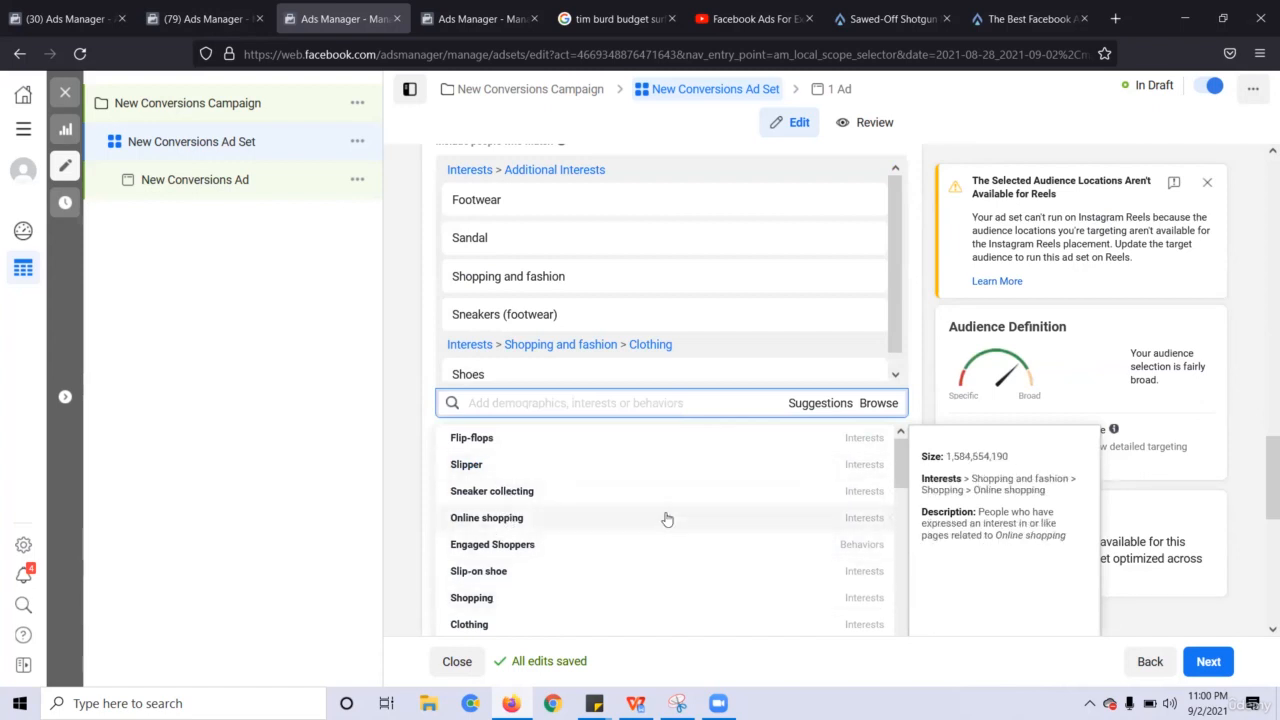
{"action": "left_click", "coordinate": [925, 296]}
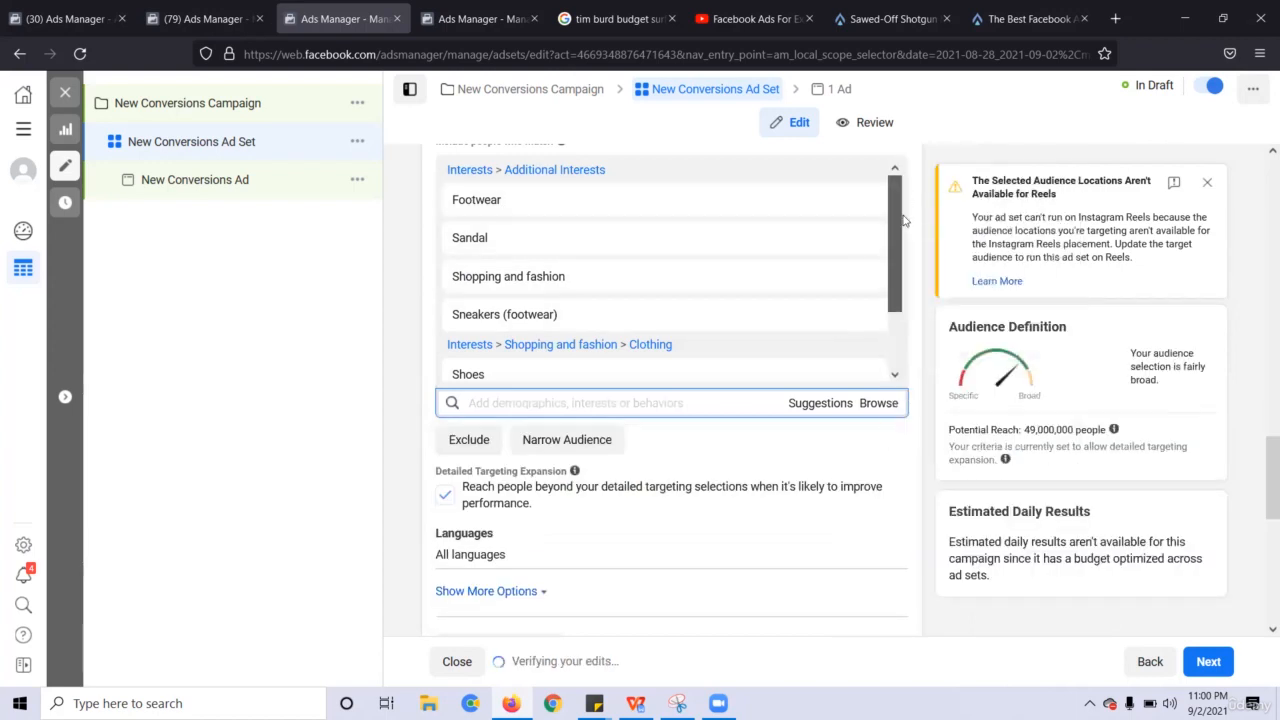
Review the selected interests and the ad set's Bid Control amount in Optimization & Delivery
{"action": "scroll", "coordinate": [895, 205], "scroll_direction": "down", "scroll_amount": 2}
{"action": "scroll", "coordinate": [895, 205], "scroll_direction": "up", "scroll_amount": 2}
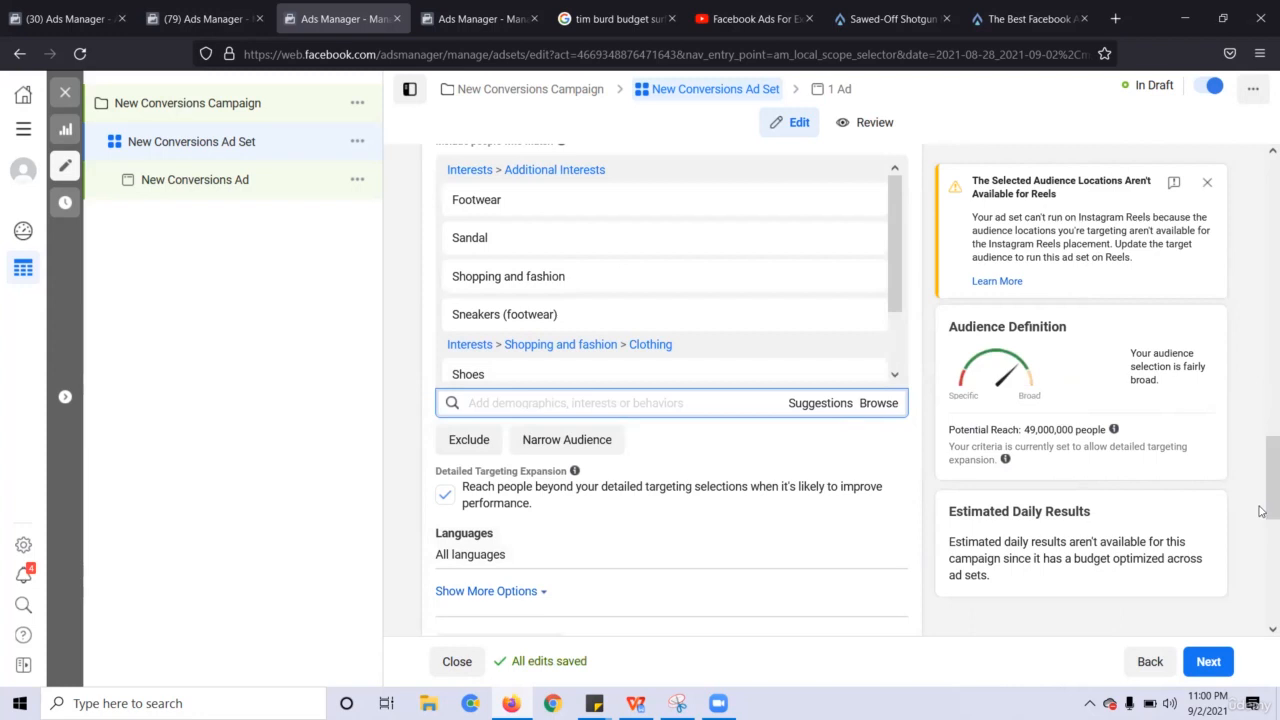
{"action": "left_click_drag", "start_coordinate": [1259, 504], "coordinate": [1270, 606]}
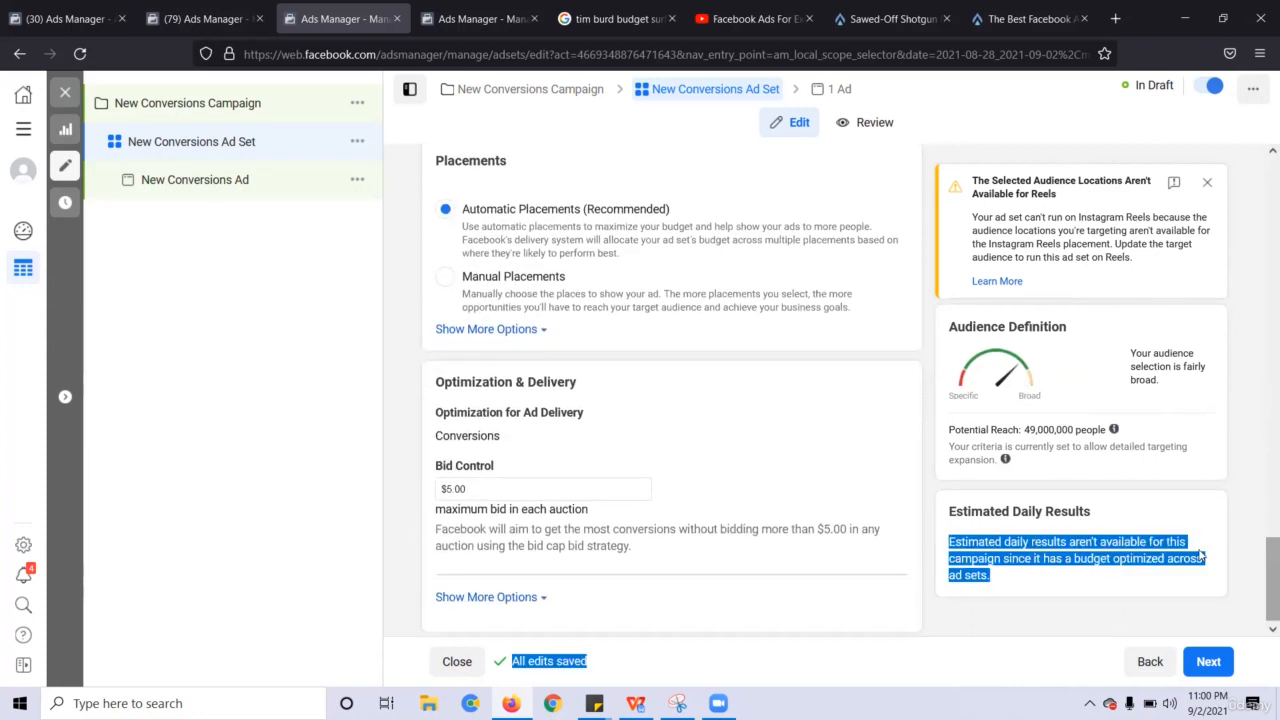
{"action": "left_click", "coordinate": [476, 489]}
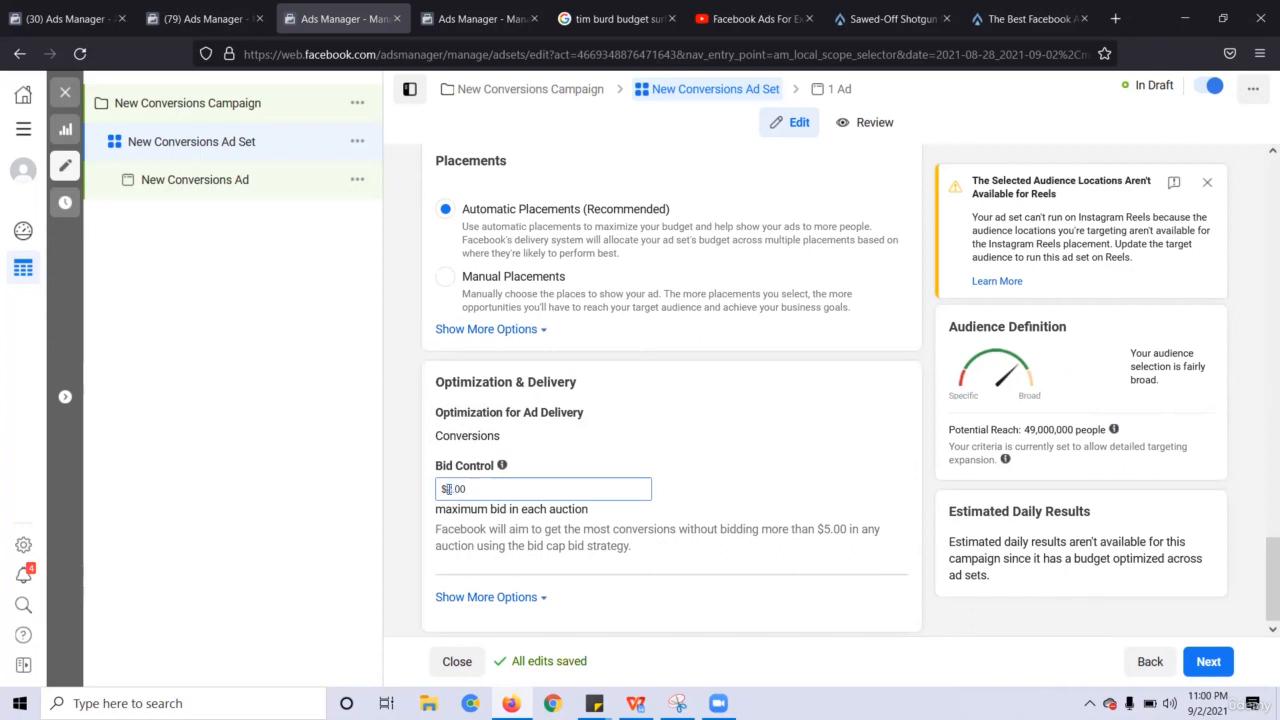
Open the New Conversions Campaign settings and turn Campaign Budget Optimization off and back on
{"action": "left_click", "coordinate": [153, 103]}
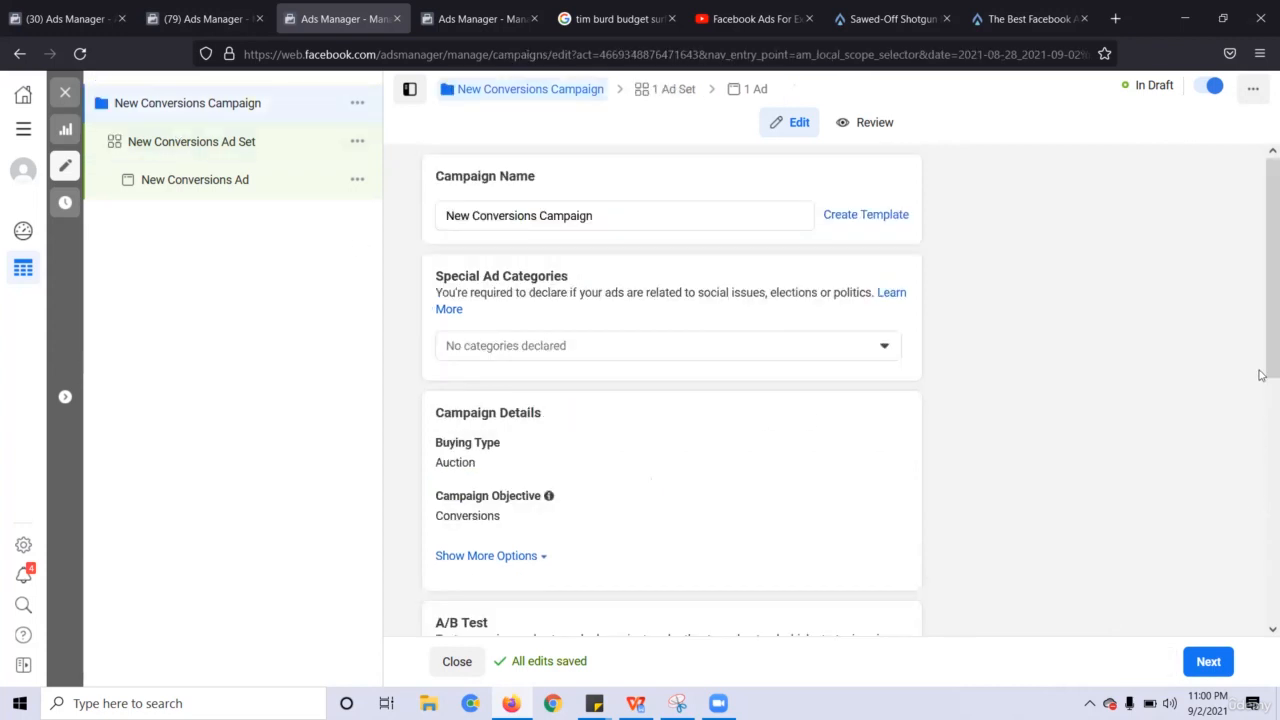
{"action": "scroll", "coordinate": [1000, 500], "scroll_direction": "down", "scroll_amount": 4}
{"action": "left_click", "coordinate": [895, 486]}
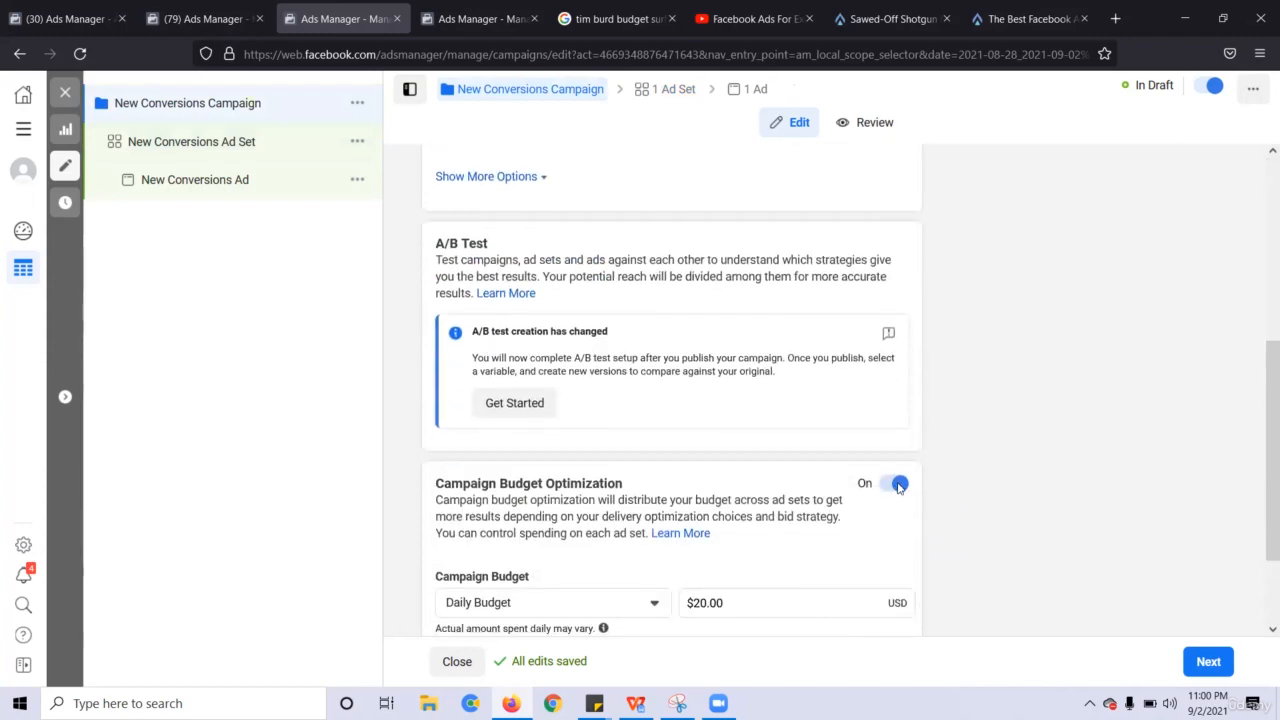
{"action": "left_click", "coordinate": [822, 347]}
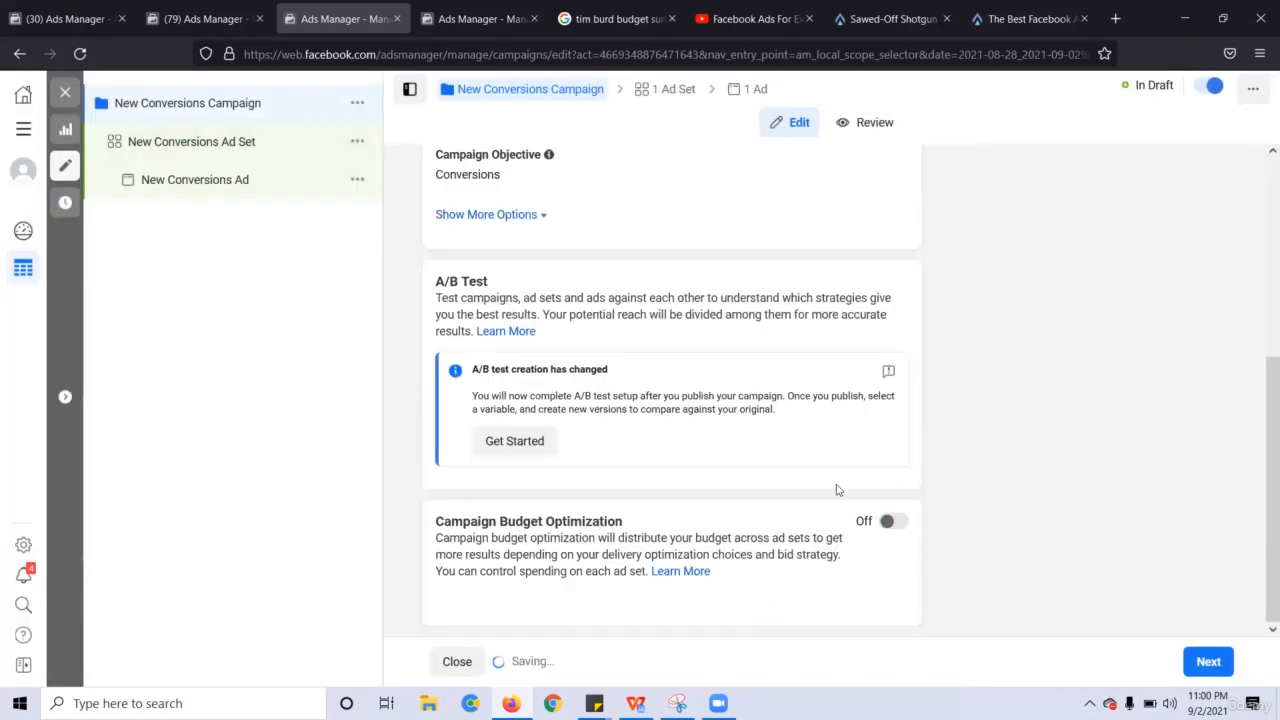
{"action": "scroll", "coordinate": [797, 528], "scroll_direction": "down", "scroll_amount": 2}
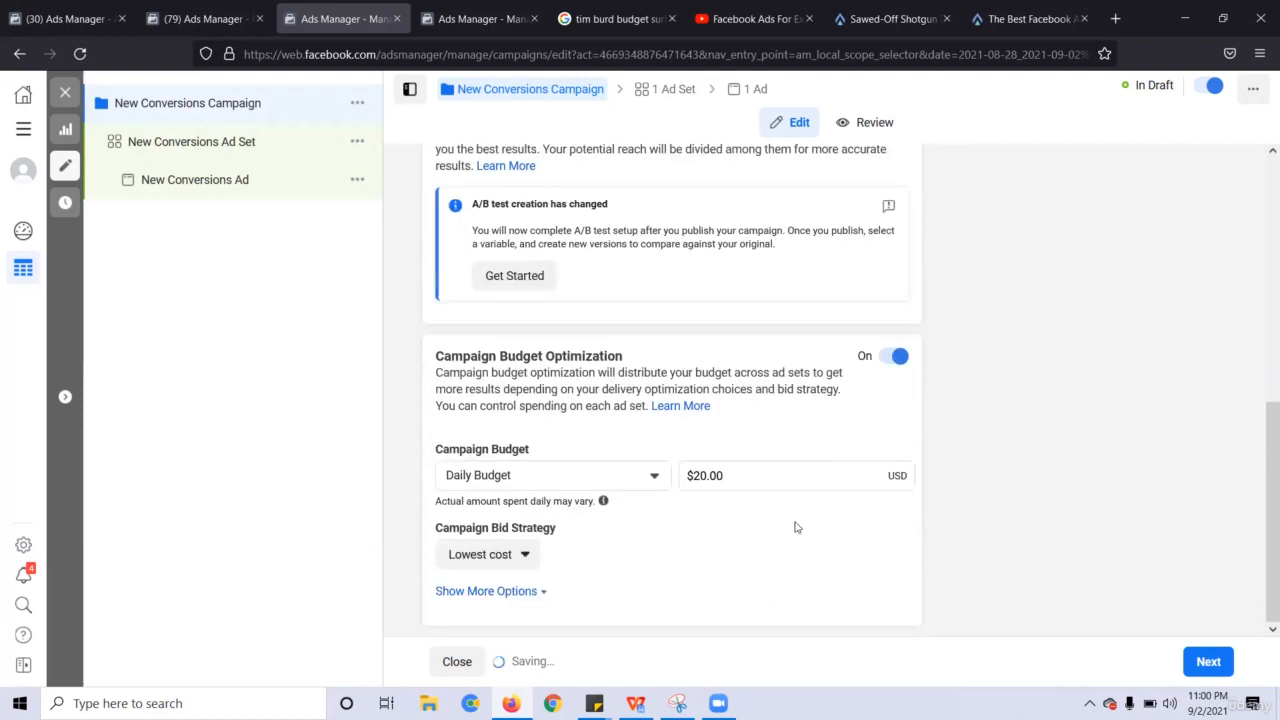
Set the campaign's daily budget to $1,000.00
{"action": "left_click", "coordinate": [742, 474]}
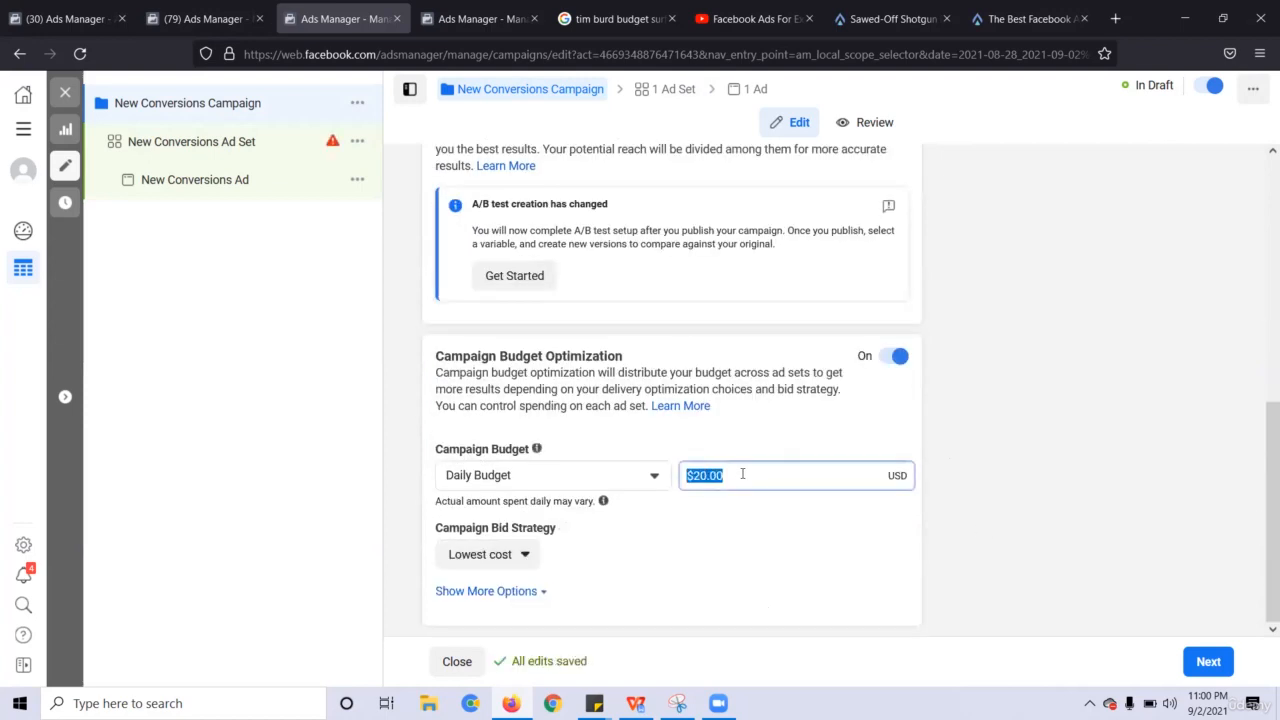
{"action": "type", "text": "1000"}
{"action": "left_click", "coordinate": [760, 453]}
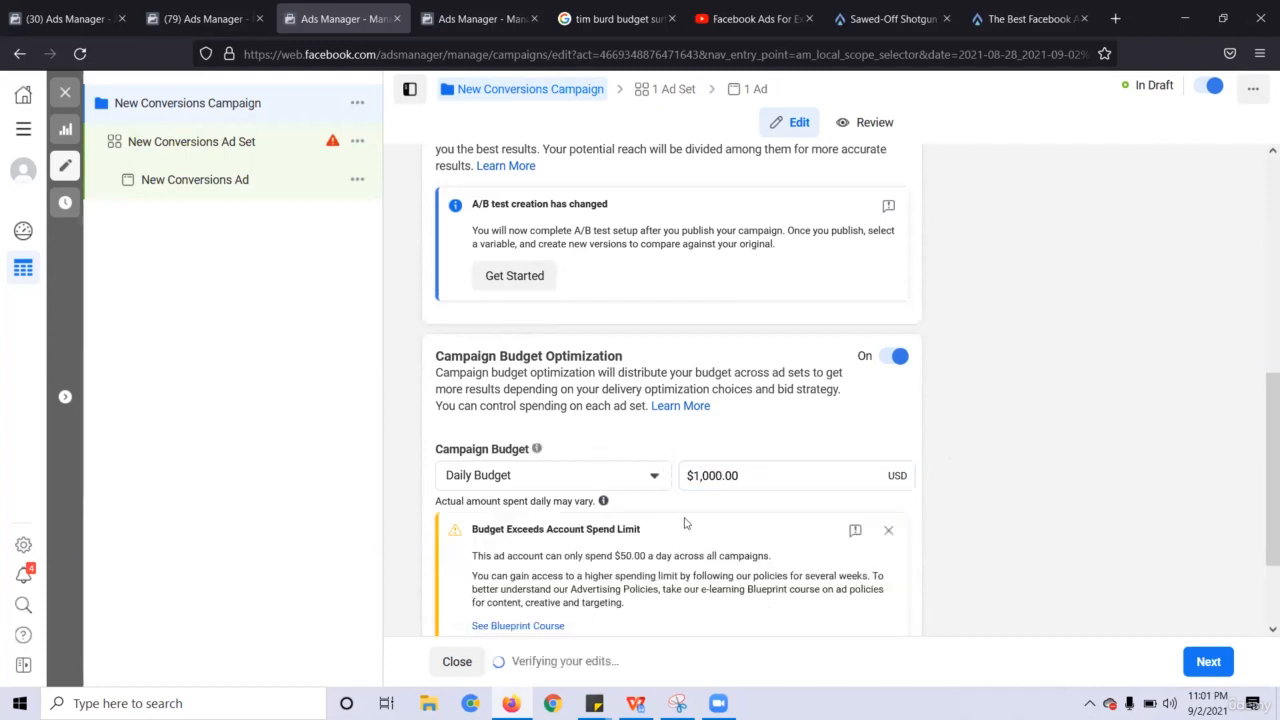
{"action": "left_click_drag", "start_coordinate": [1268, 471], "coordinate": [1261, 530]}
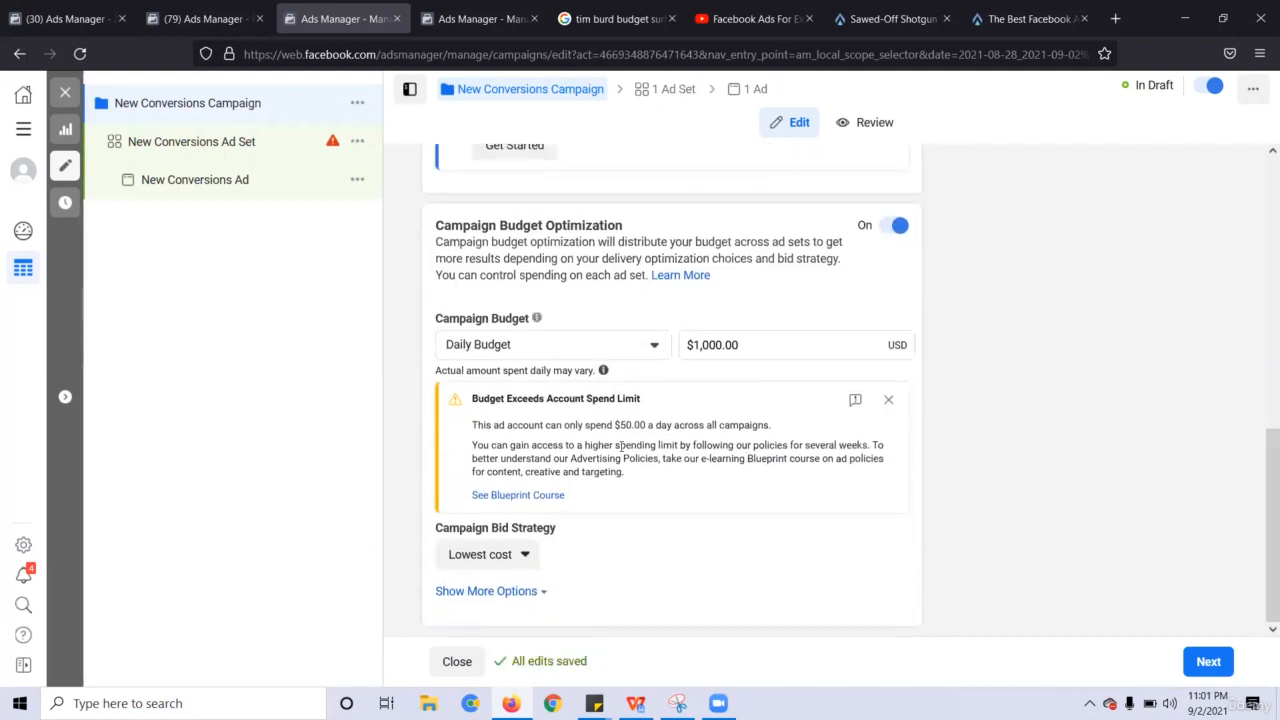
Change the campaign bid strategy from Lowest cost to Bid cap
{"action": "left_click", "coordinate": [224, 150]}
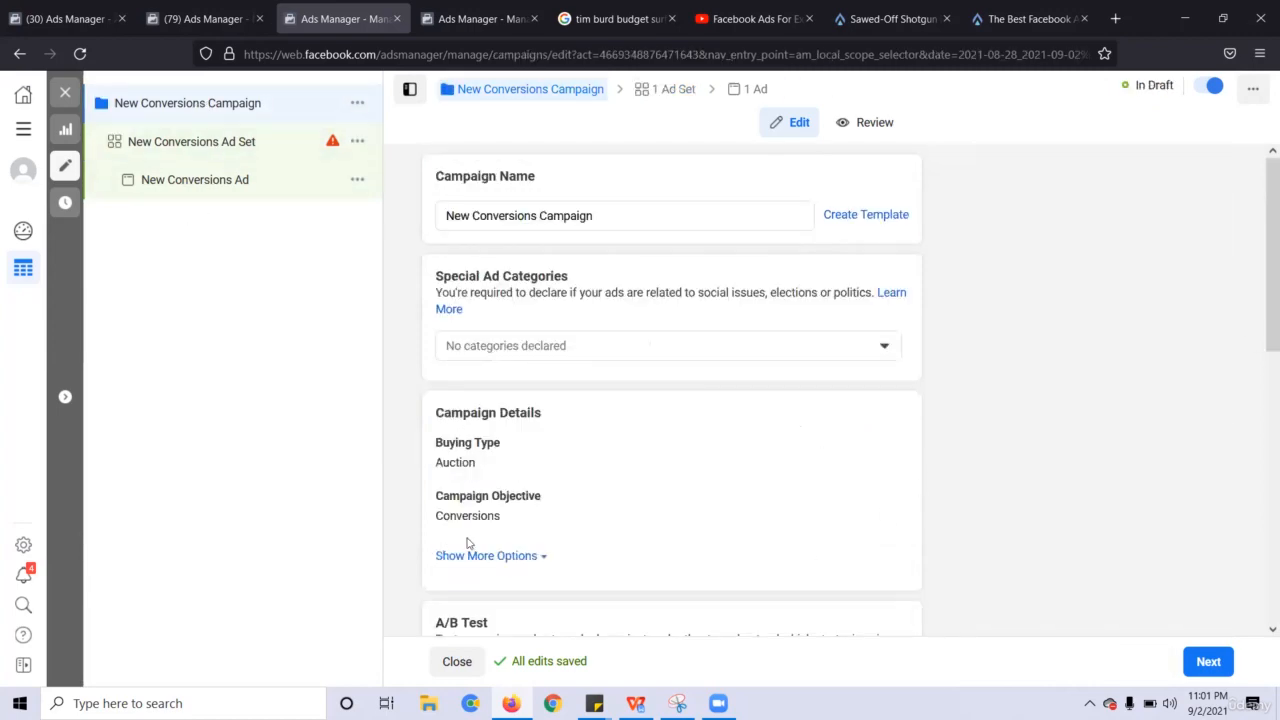
{"action": "scroll", "coordinate": [550, 496], "scroll_direction": "down", "scroll_amount": 5}
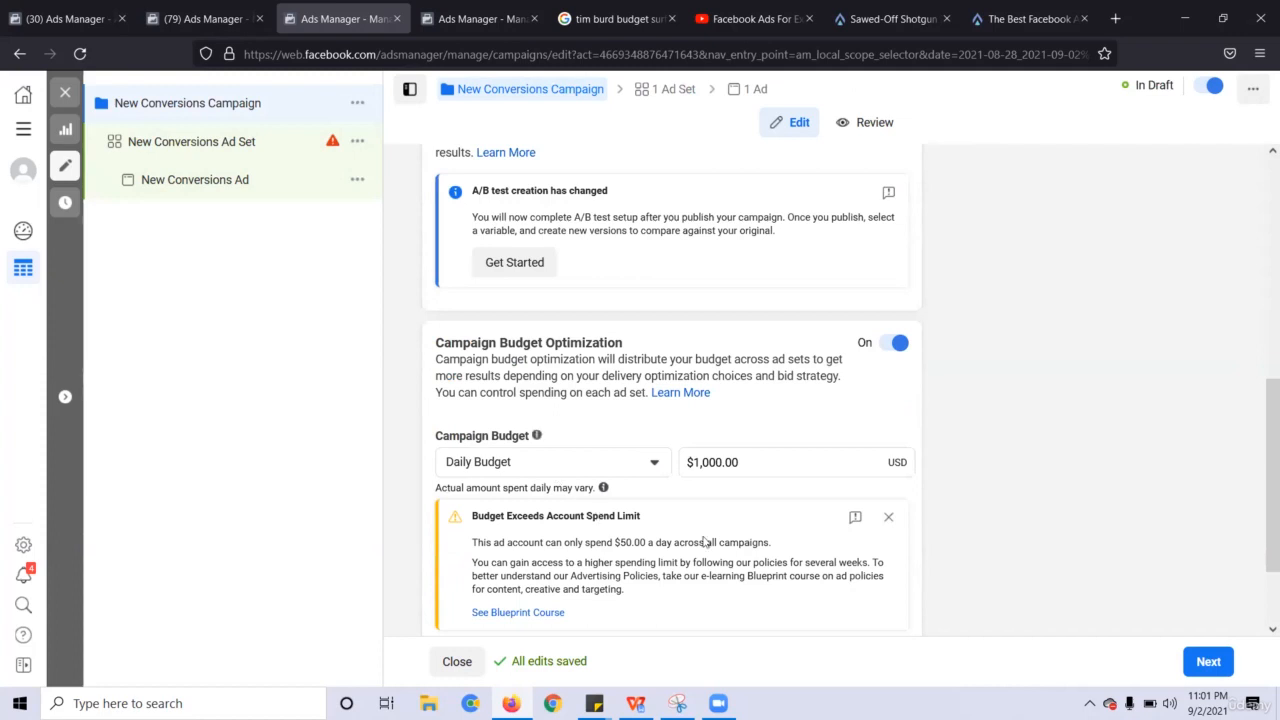
{"action": "scroll", "coordinate": [500, 520], "scroll_direction": "down", "scroll_amount": 1}
{"action": "left_click", "coordinate": [452, 556]}
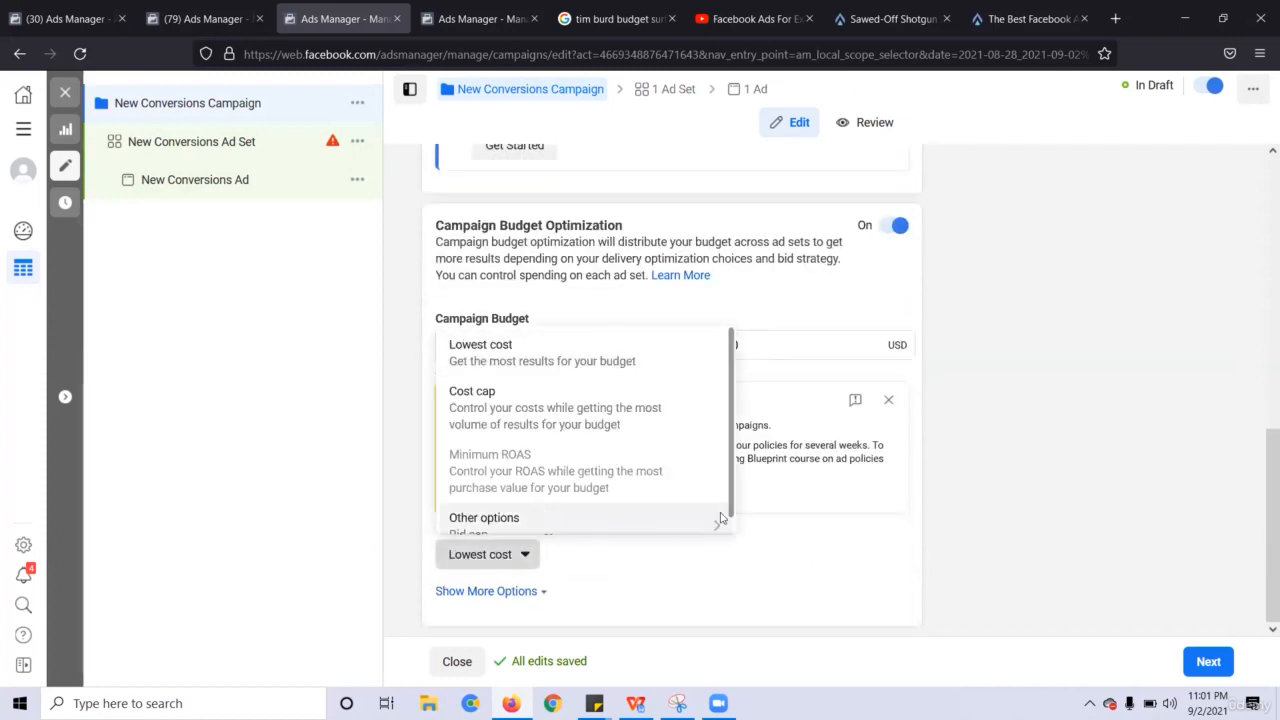
{"action": "scroll", "coordinate": [718, 525], "scroll_direction": "down", "scroll_amount": 1}
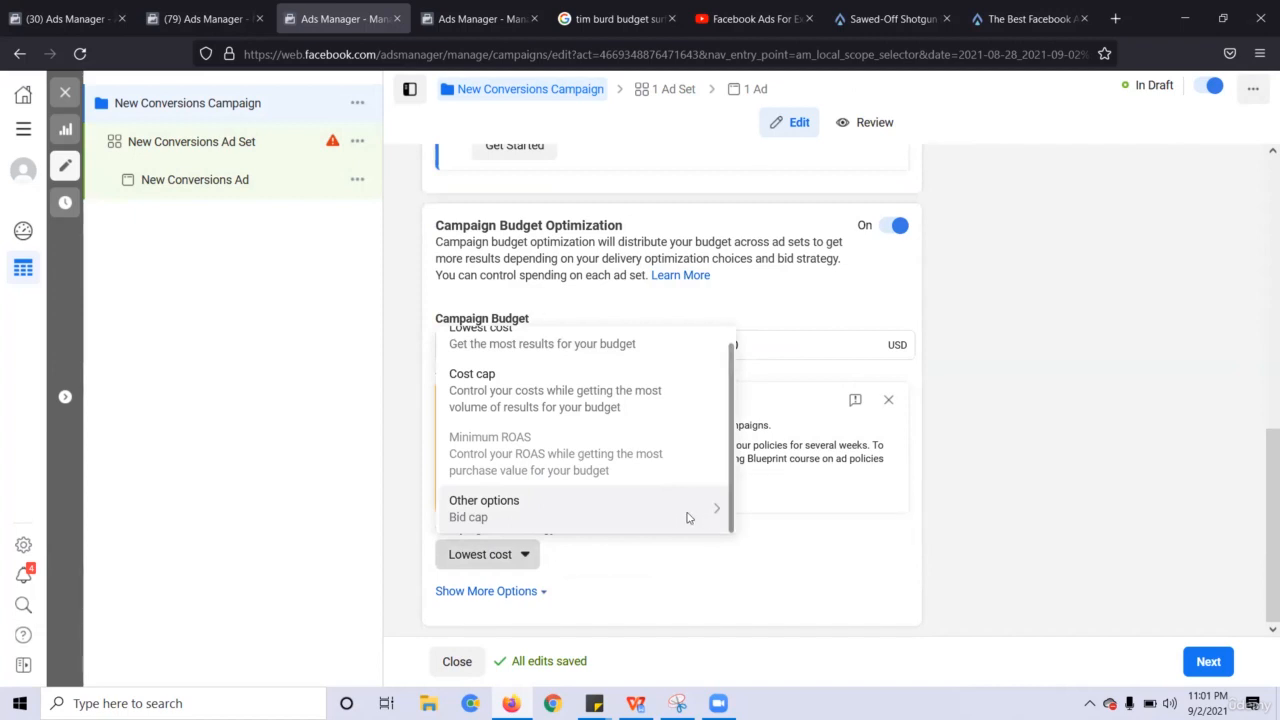
{"action": "left_click", "coordinate": [797, 511]}
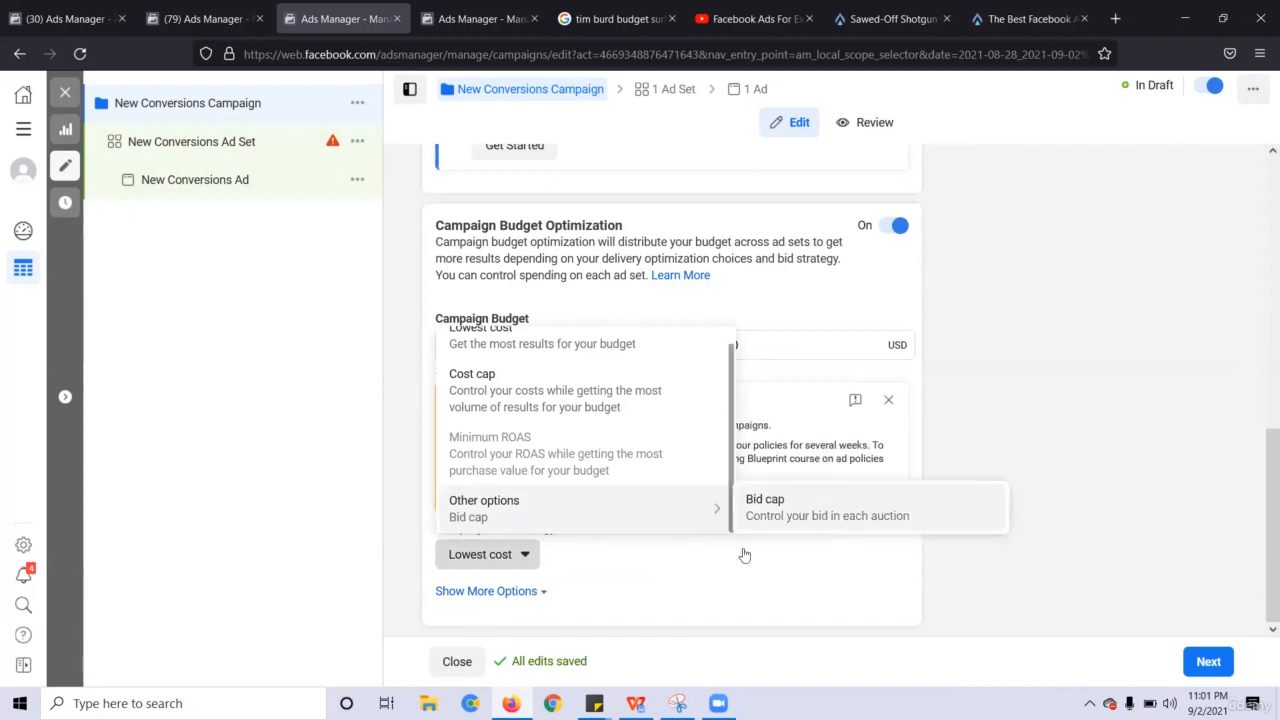
Set the Bid Control of New Conversions Ad Set to a maximum bid of $15.00 per auction
{"action": "left_click", "coordinate": [221, 153]}
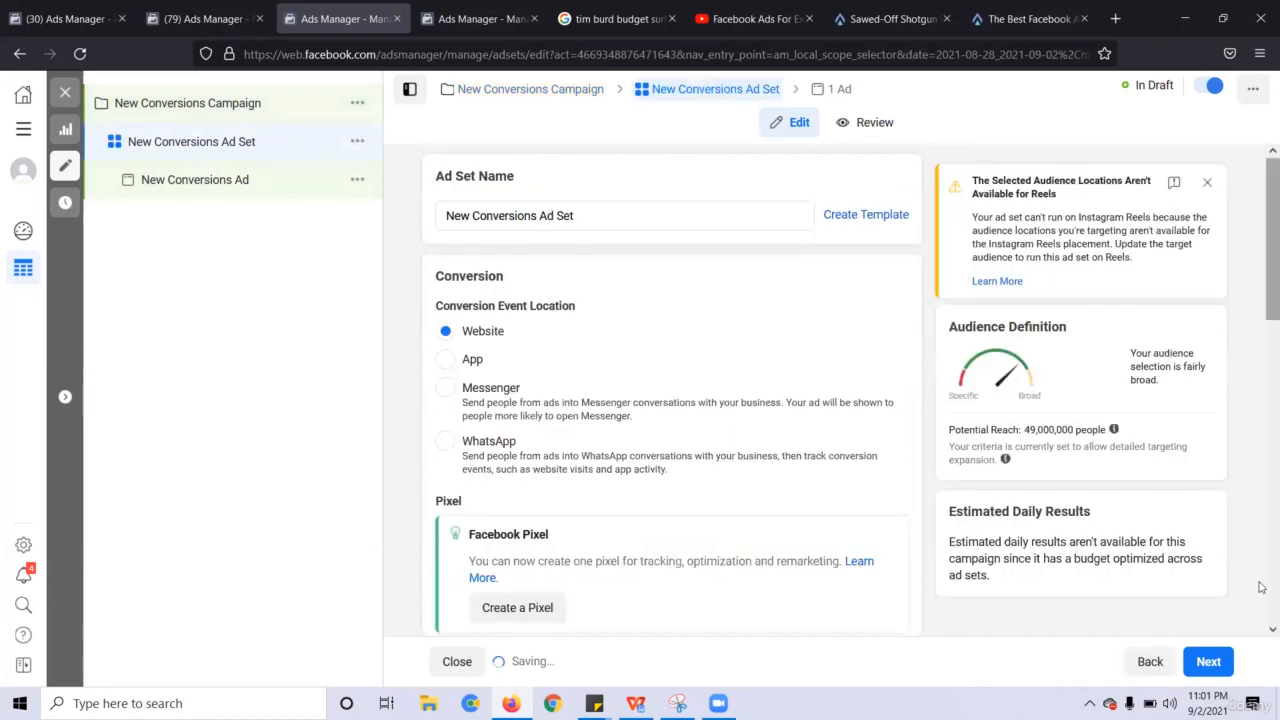
{"action": "scroll", "coordinate": [1261, 400], "scroll_direction": "down", "scroll_amount": 8}
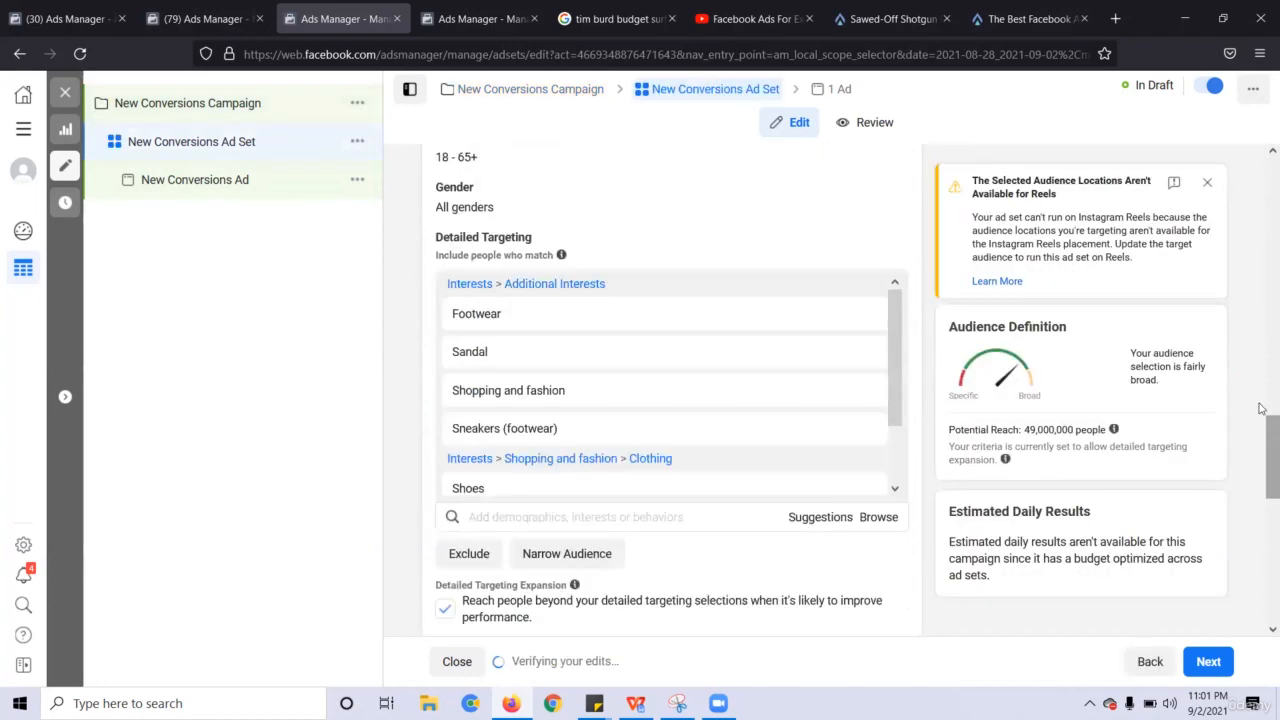
{"action": "scroll", "coordinate": [1261, 408], "scroll_direction": "down", "scroll_amount": 8}
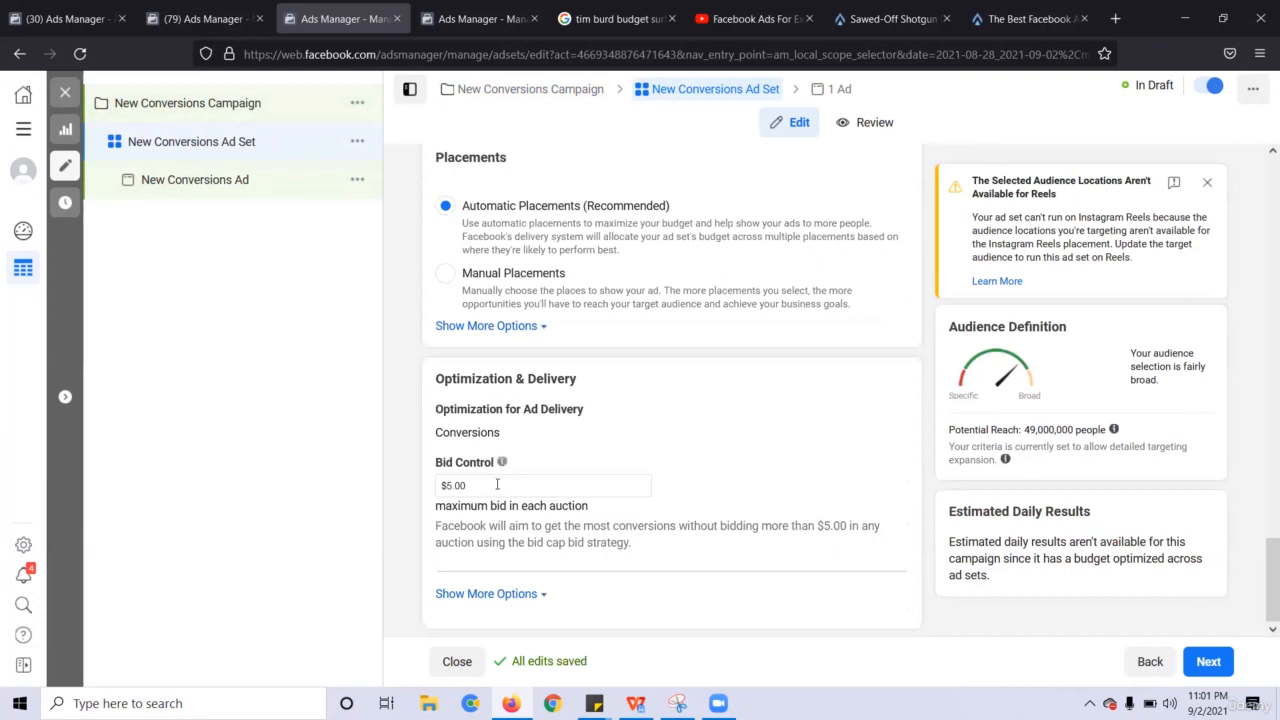
{"action": "double_click", "coordinate": [497, 484]}
{"action": "type", "text": "15"}
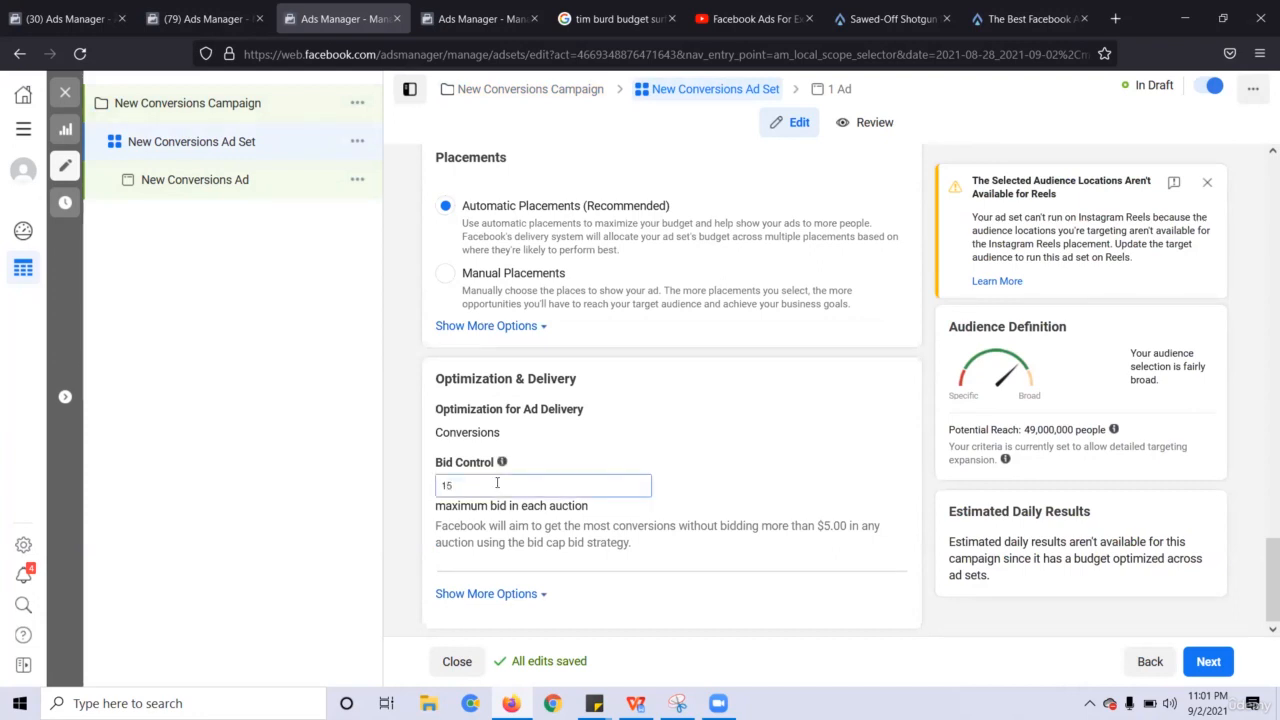
{"action": "left_click", "coordinate": [548, 416]}
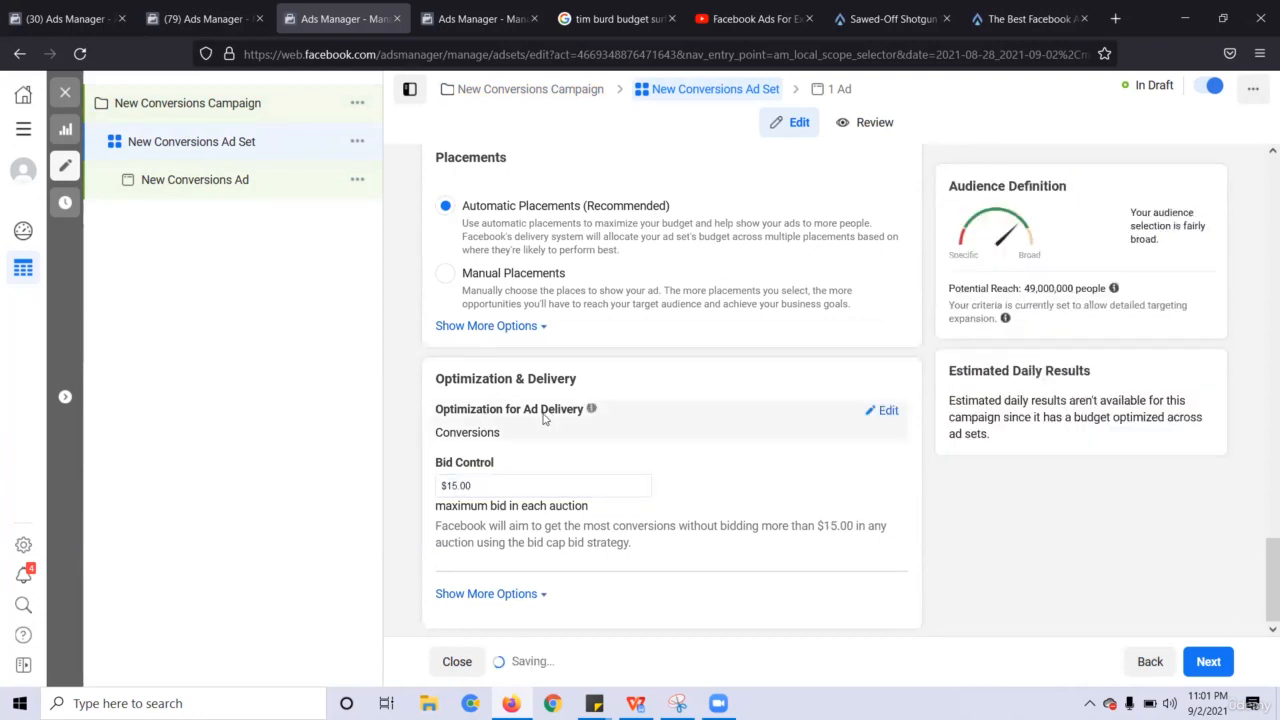
Expand the additional Optimization & Delivery options of New Conversions Ad Set to review the attribution and charging settings
{"action": "left_click", "coordinate": [462, 594]}
{"action": "double_click", "coordinate": [452, 485]}
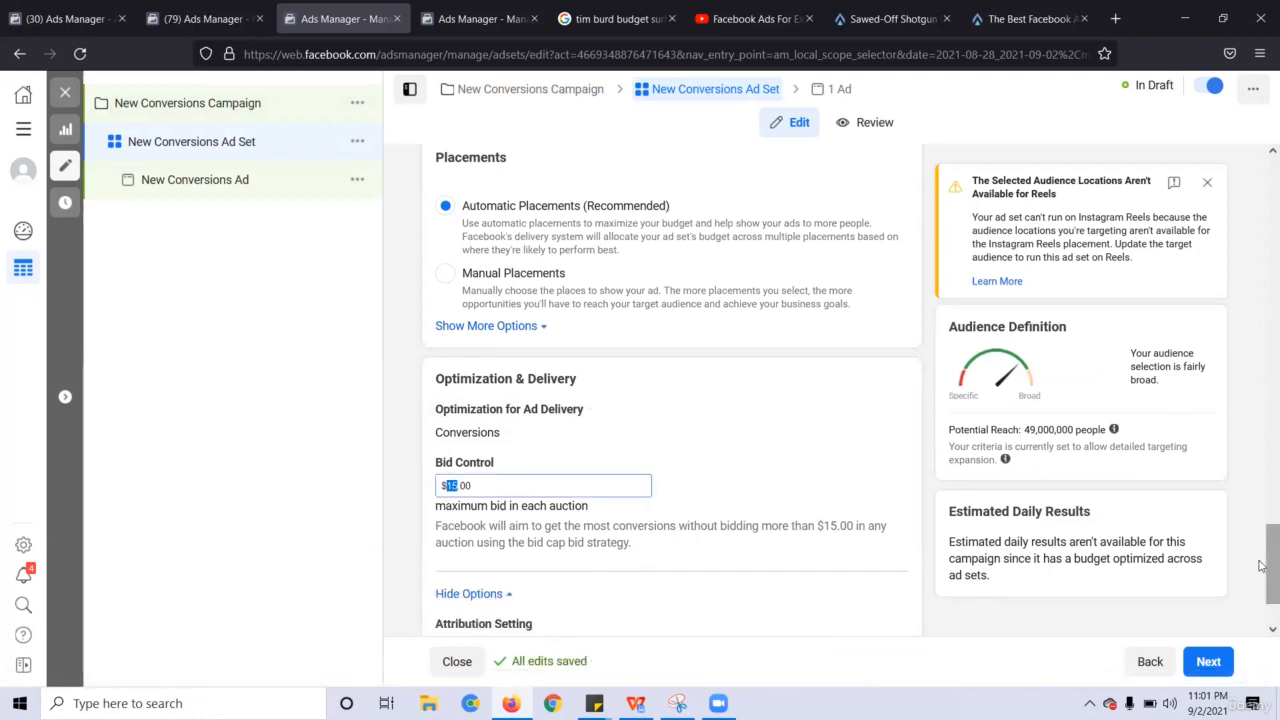
{"action": "left_click_drag", "start_coordinate": [1271, 566], "coordinate": [1273, 602]}
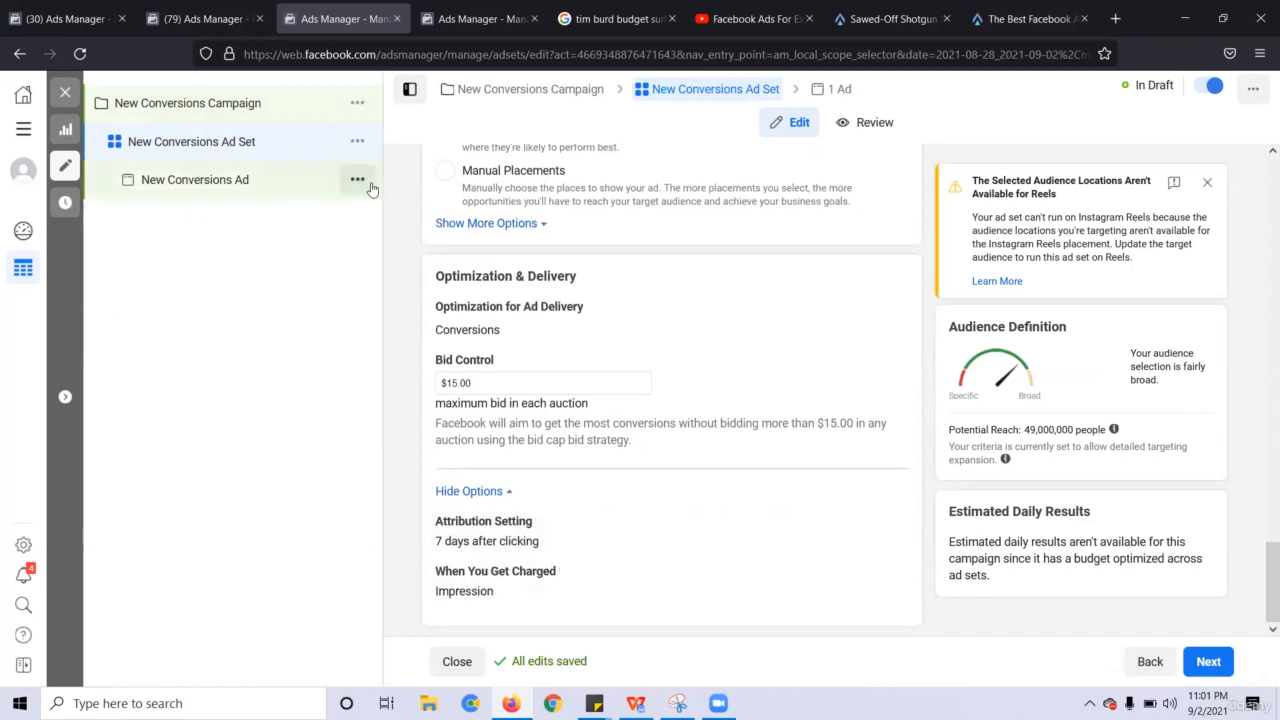
Quickly duplicate New Conversions Ad twice within New Conversions Ad Set
{"action": "left_click", "coordinate": [212, 181]}
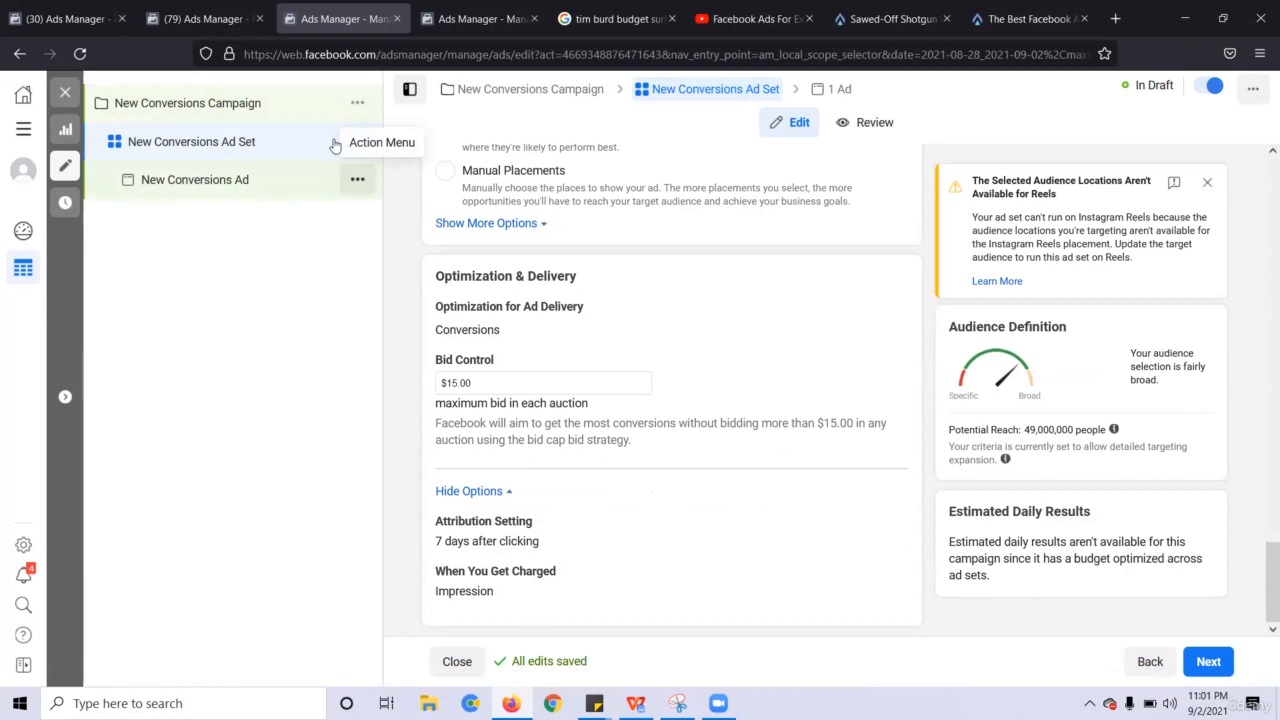
{"action": "left_click", "coordinate": [357, 179]}
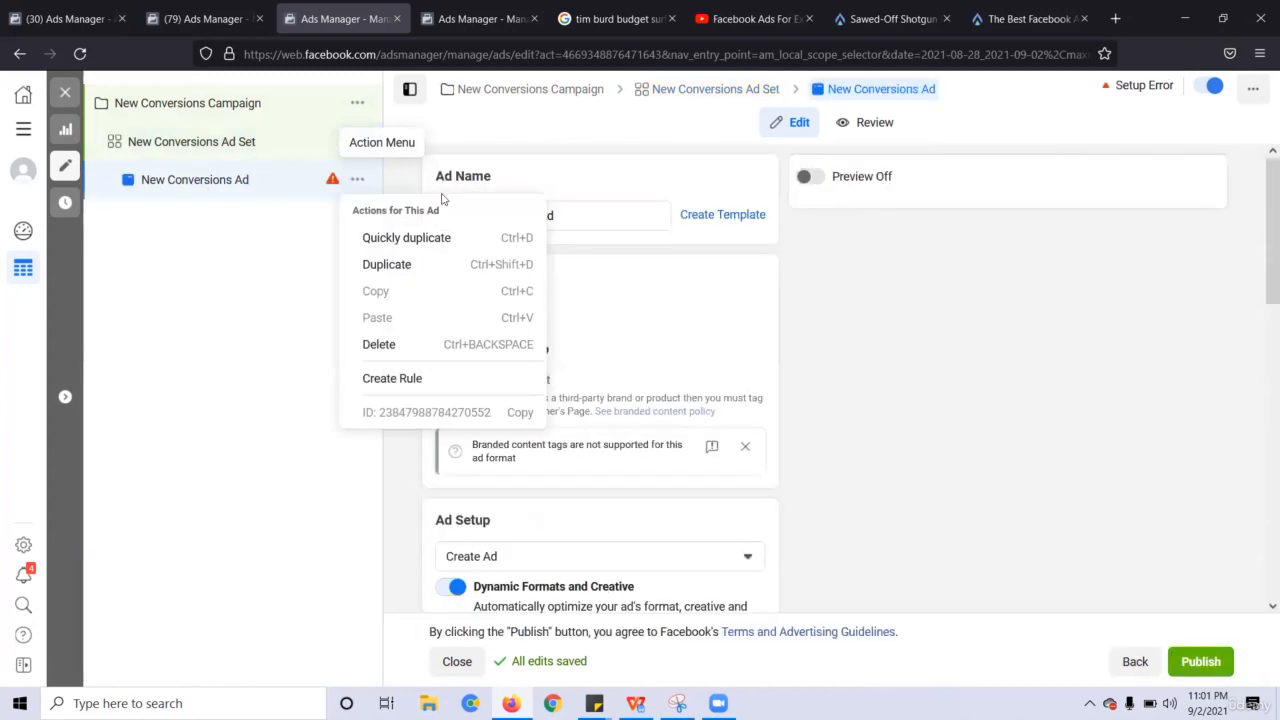
{"action": "left_click", "coordinate": [357, 179]}
{"action": "left_click", "coordinate": [357, 179]}
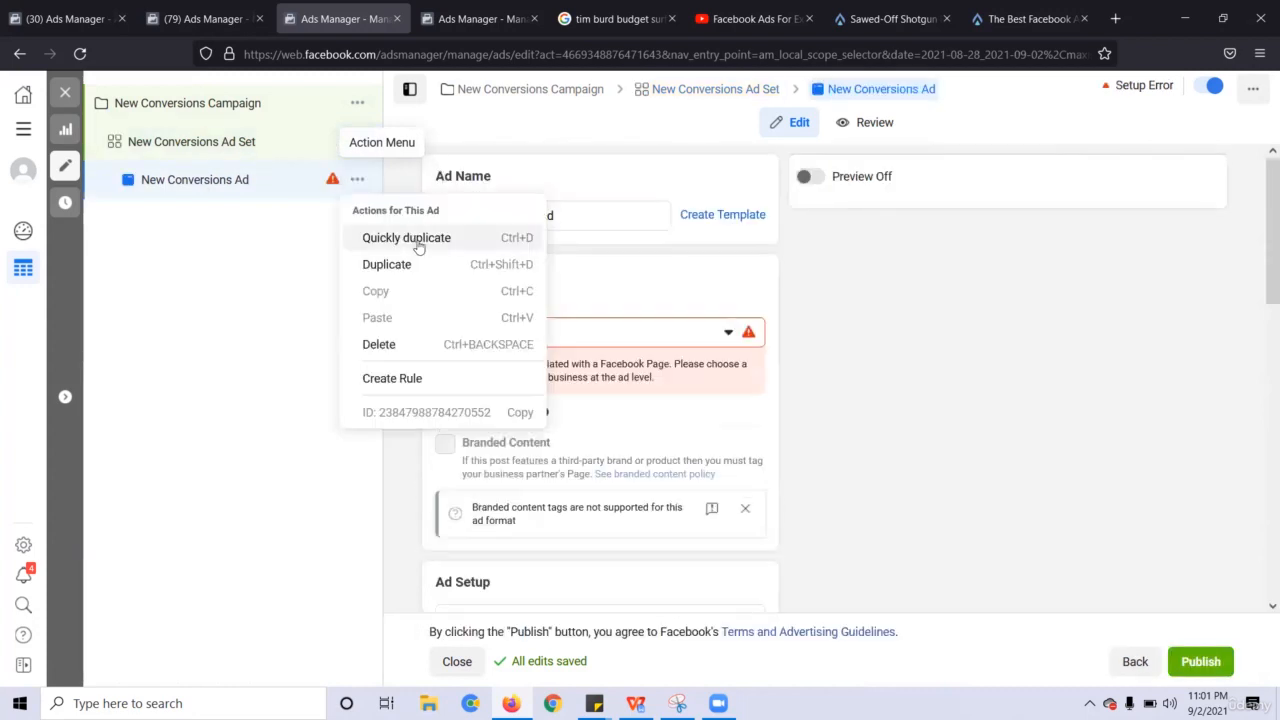
{"action": "left_click", "coordinate": [408, 240]}
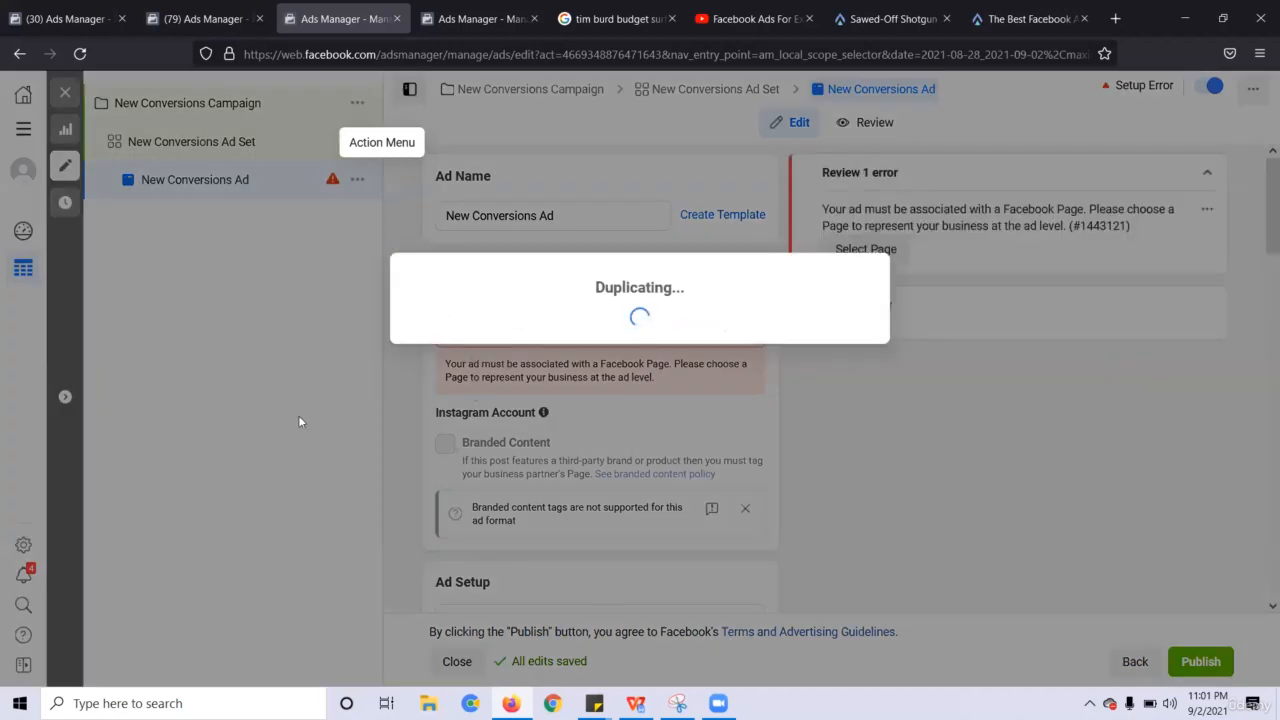
{"action": "key", "text": "ctrl+d"}
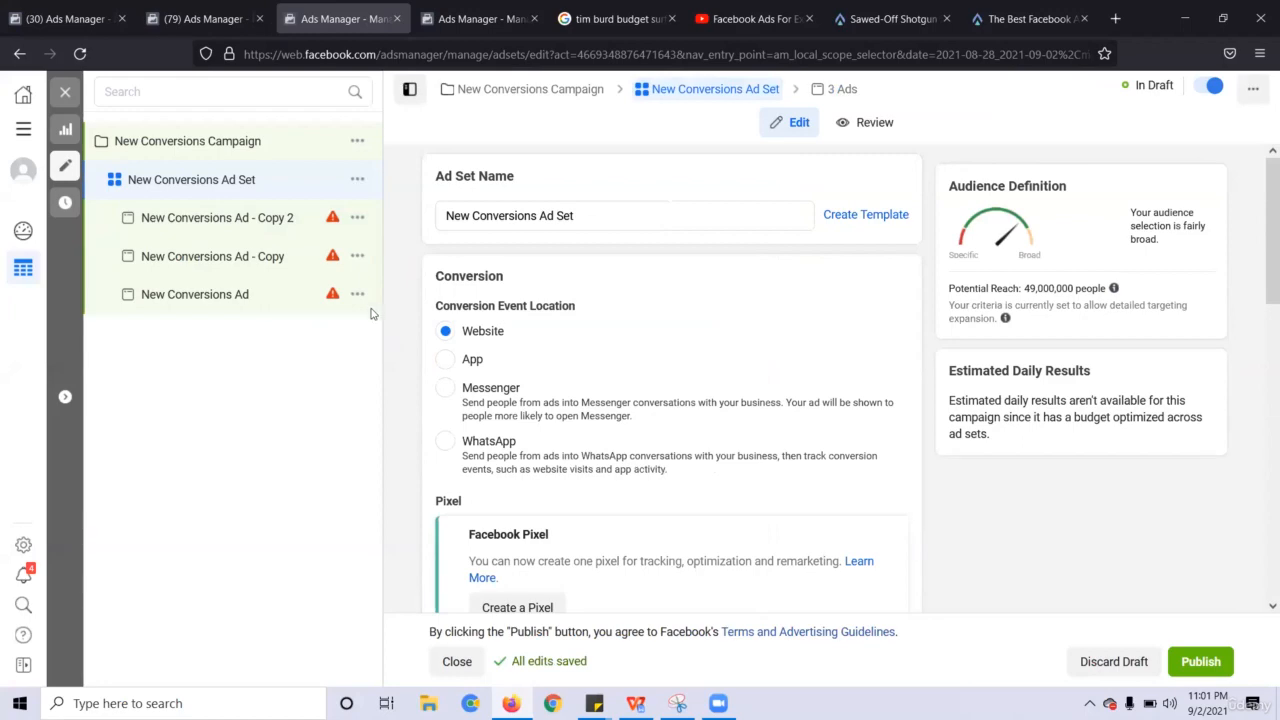
Duplicate New Conversions Ad Set together with its three ads until New Conversions Ad Set - Copy 4 exists
{"action": "key", "text": "ctrl+d"}
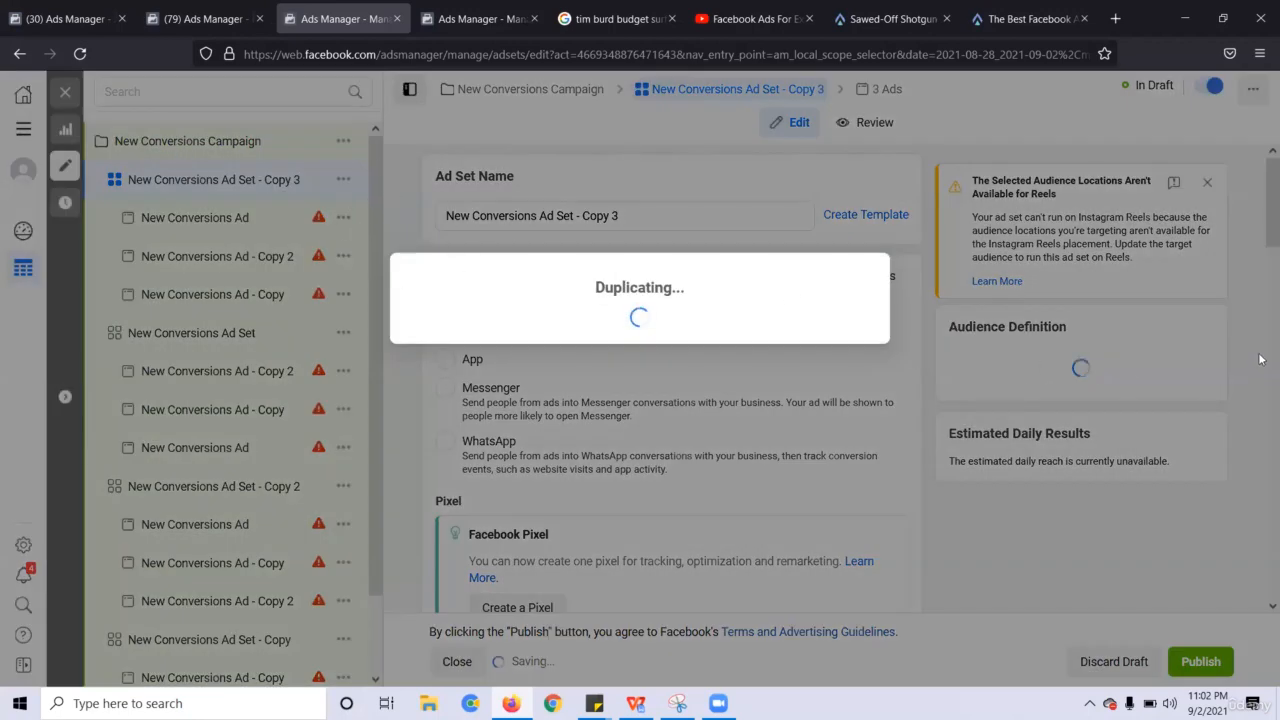
{"action": "scroll", "coordinate": [1224, 316], "scroll_direction": "down", "scroll_amount": 7}
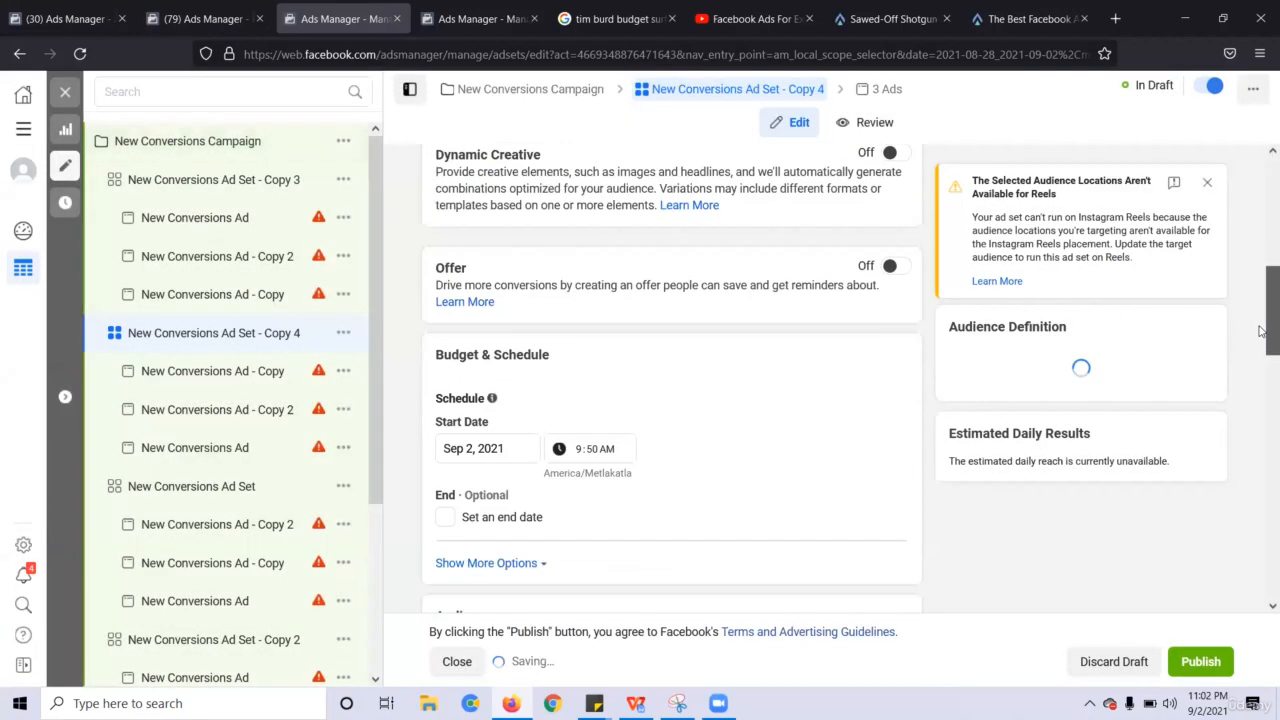
{"action": "scroll", "coordinate": [1261, 233], "scroll_direction": "up", "scroll_amount": 3}
{"action": "scroll", "coordinate": [1261, 225], "scroll_direction": "up", "scroll_amount": 4}
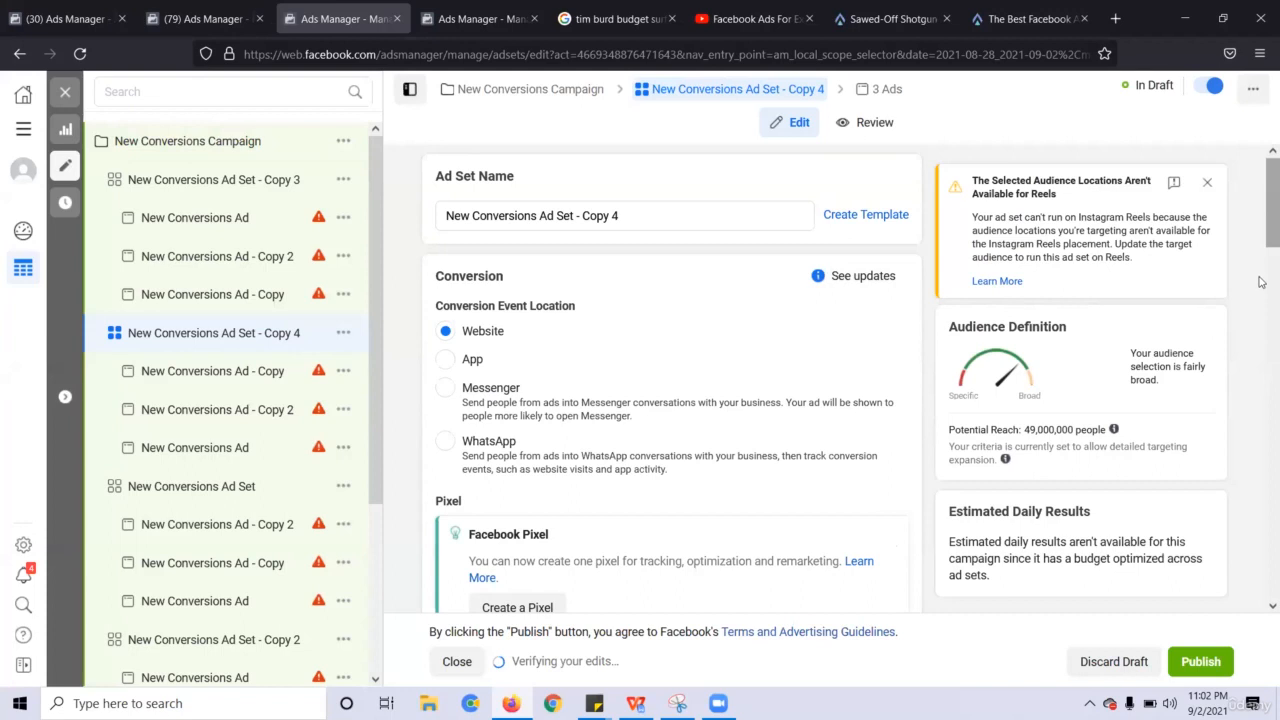
Remove the Sandal, Shopping and fashion, Sneakers (footwear) and Shoes interests from the detailed targeting of New Conversions Ad Set - Copy 4
{"action": "scroll", "coordinate": [1262, 360], "scroll_direction": "down", "scroll_amount": 10}
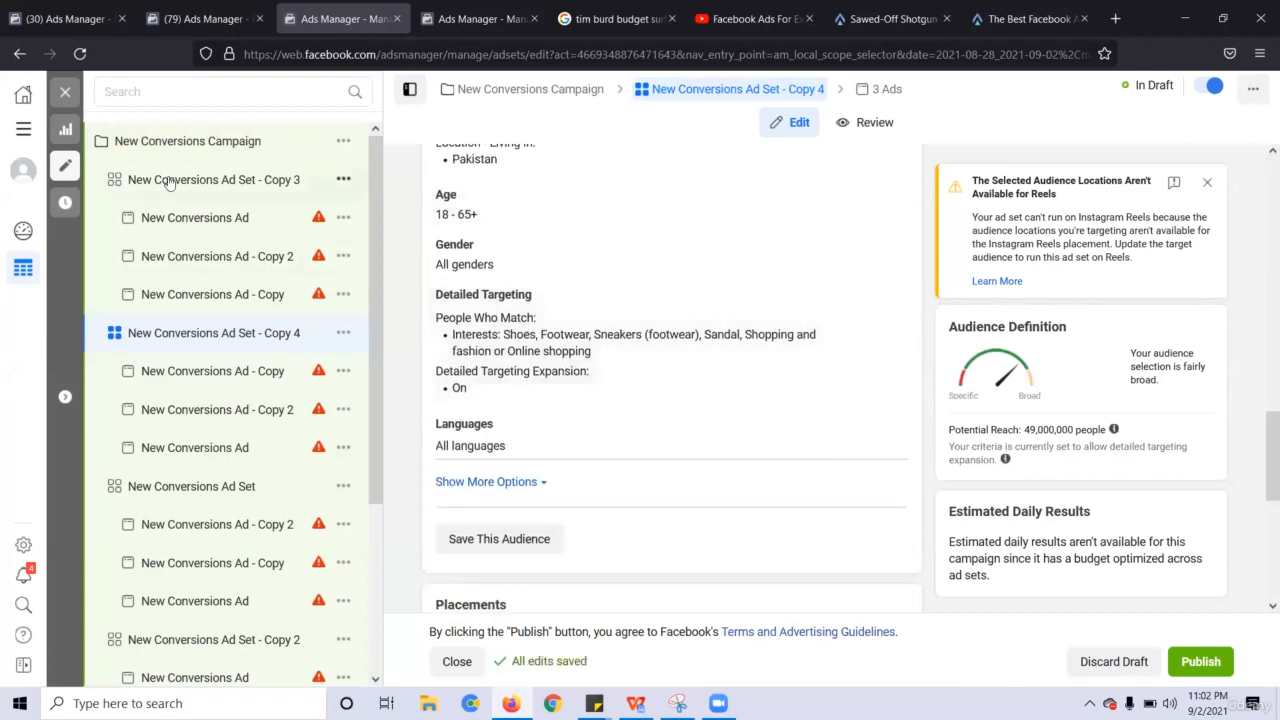
{"action": "left_click", "coordinate": [543, 352]}
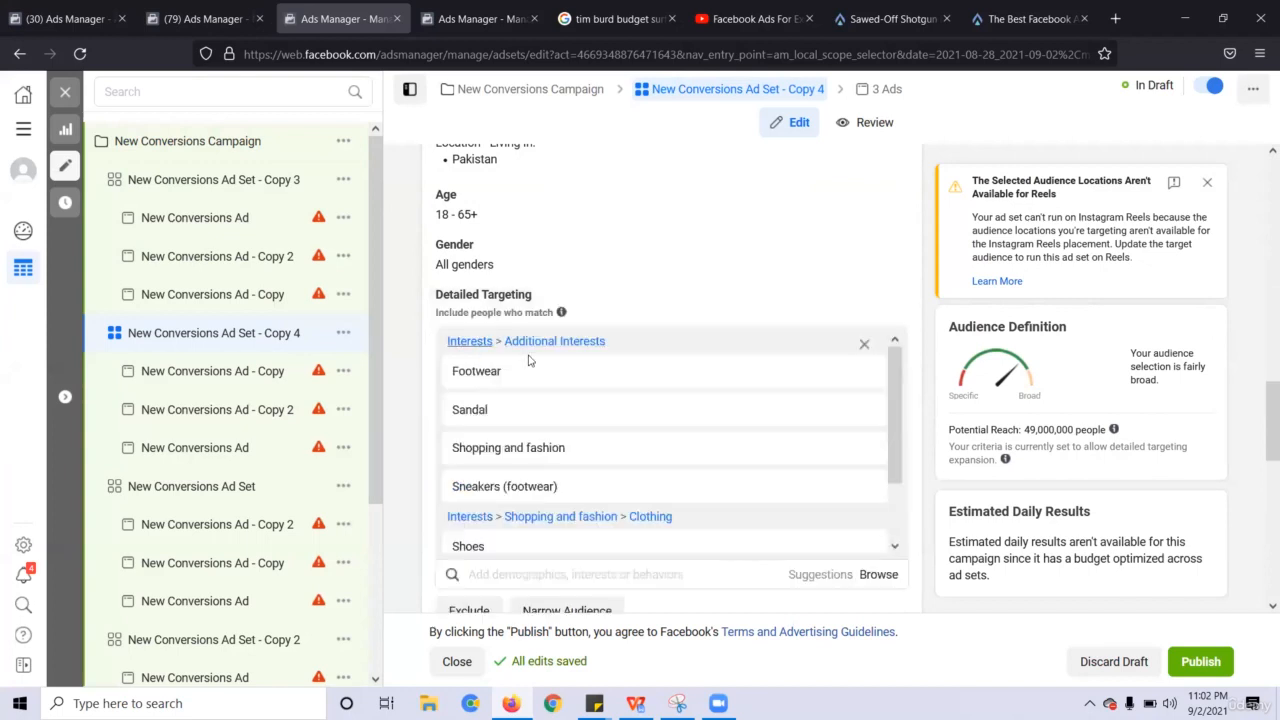
{"action": "double_click", "coordinate": [478, 373]}
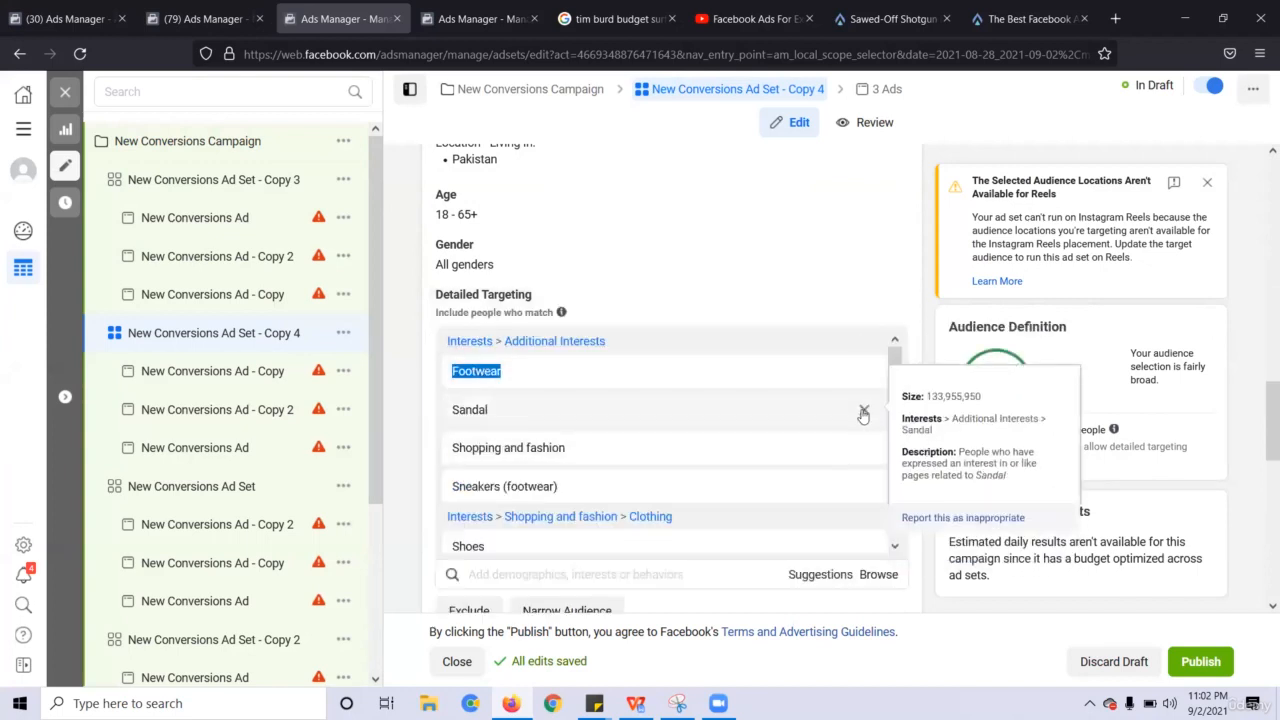
{"action": "left_click", "coordinate": [865, 413]}
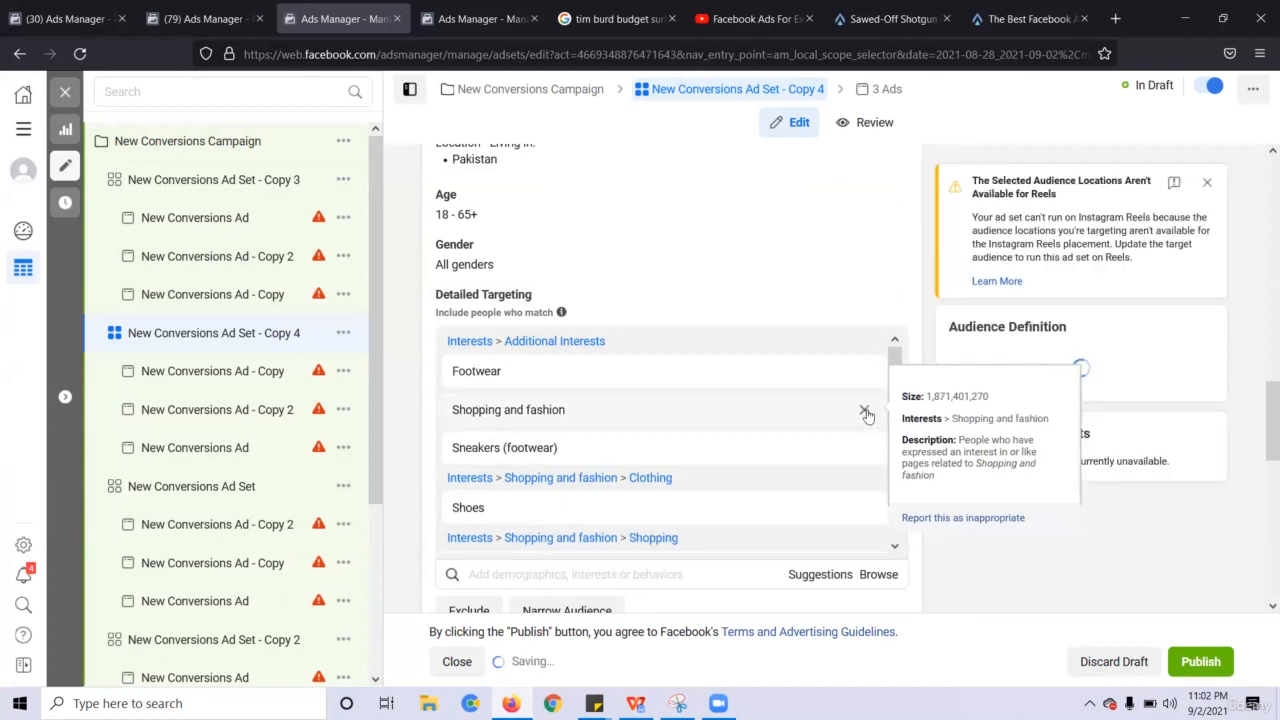
{"action": "left_click", "coordinate": [867, 412]}
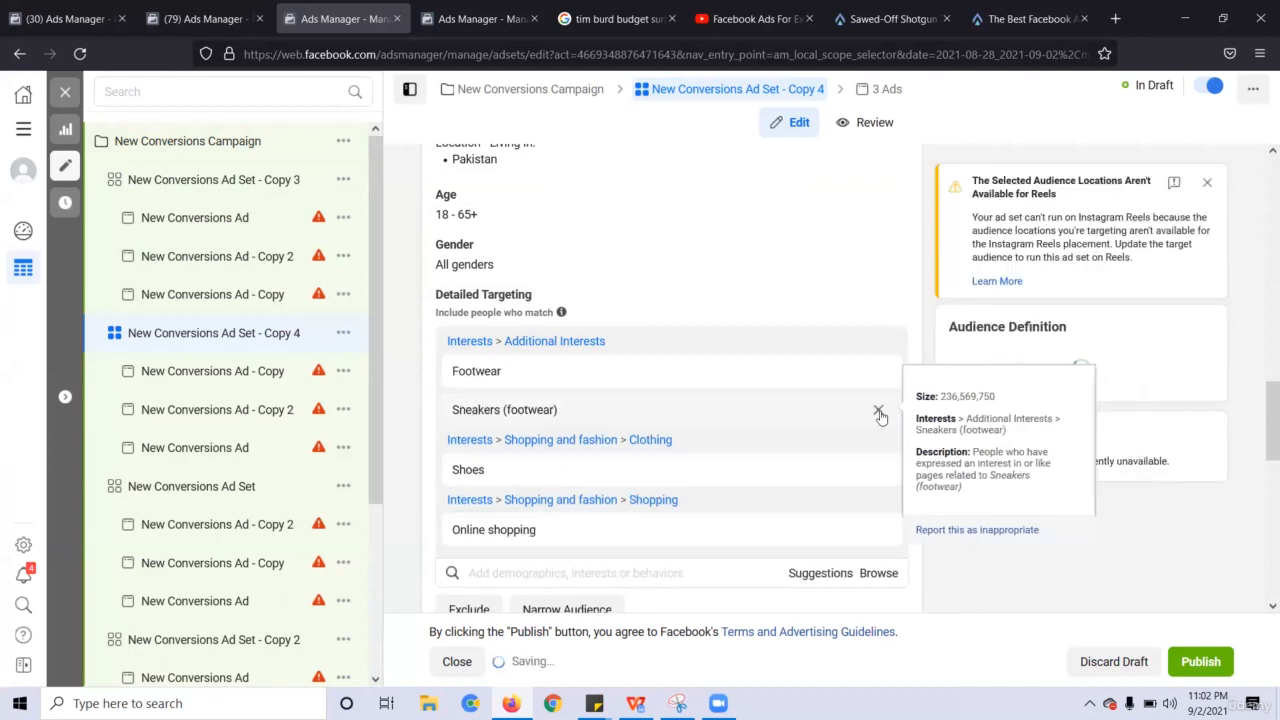
{"action": "left_click", "coordinate": [878, 413]}
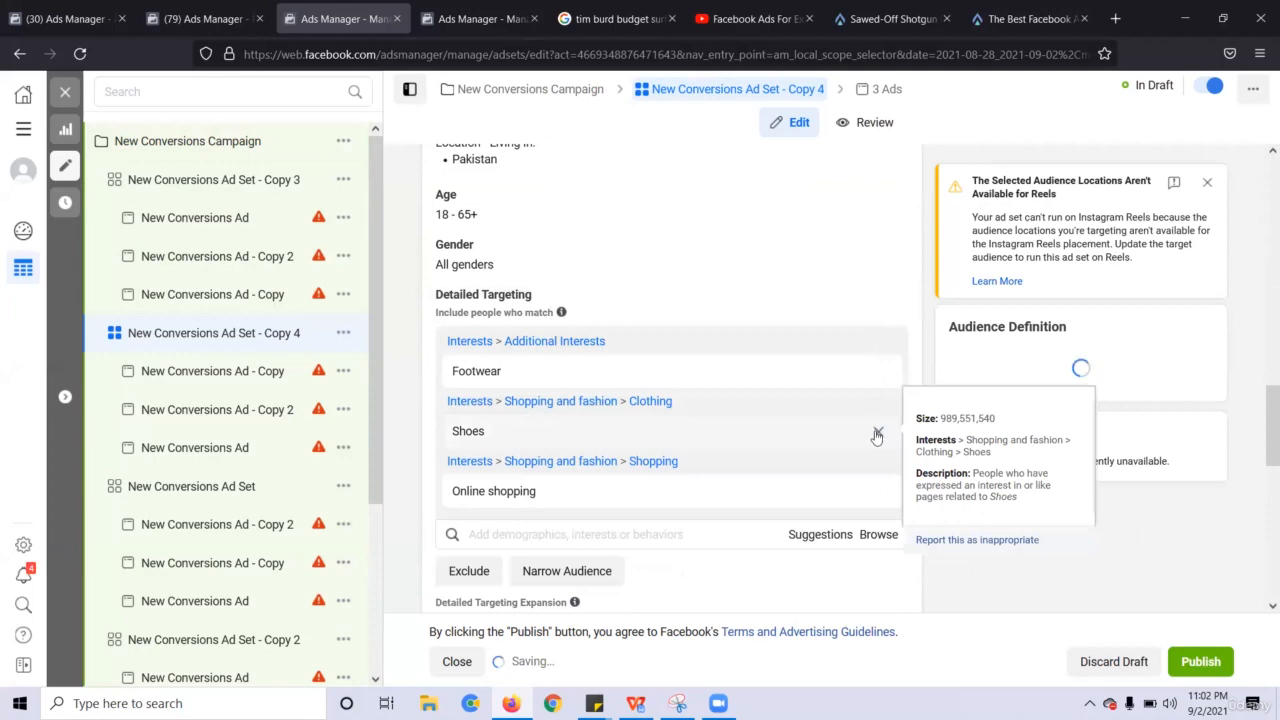
{"action": "left_click", "coordinate": [877, 434]}
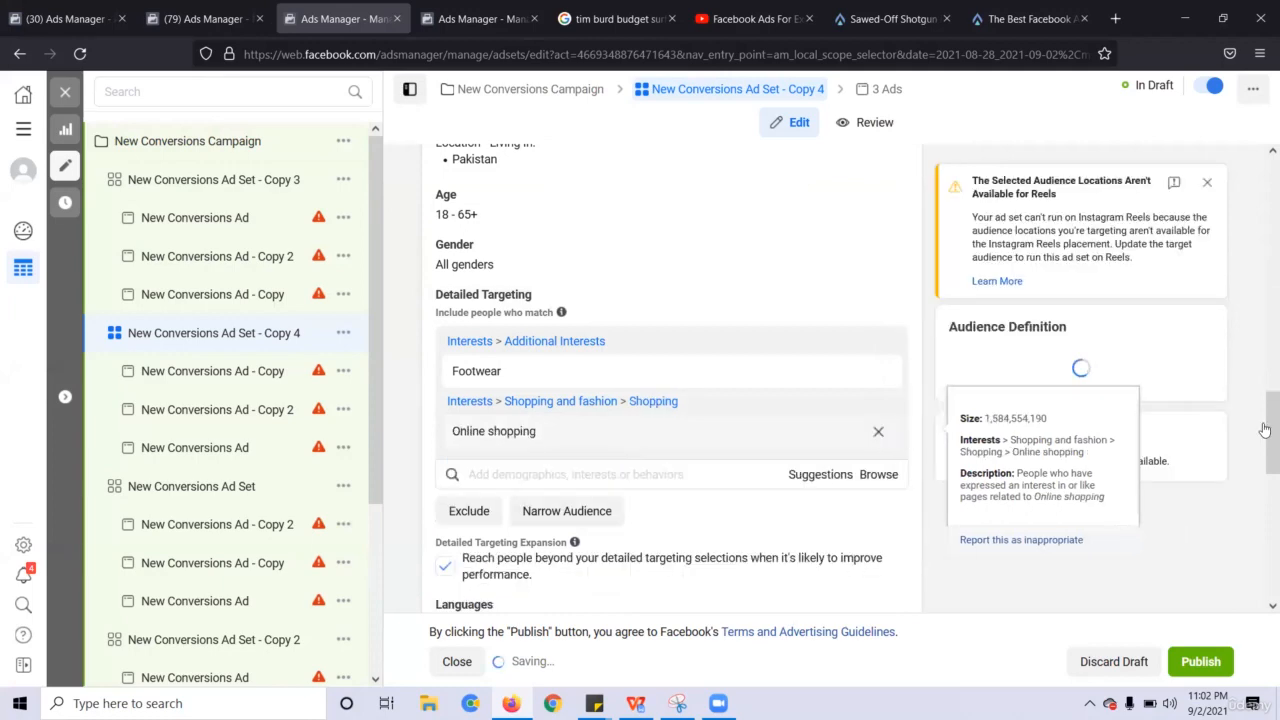
Rename New Conversions Ad Set - Copy 4 as Footwear
{"action": "scroll", "coordinate": [1262, 424], "scroll_direction": "up", "scroll_amount": 8}
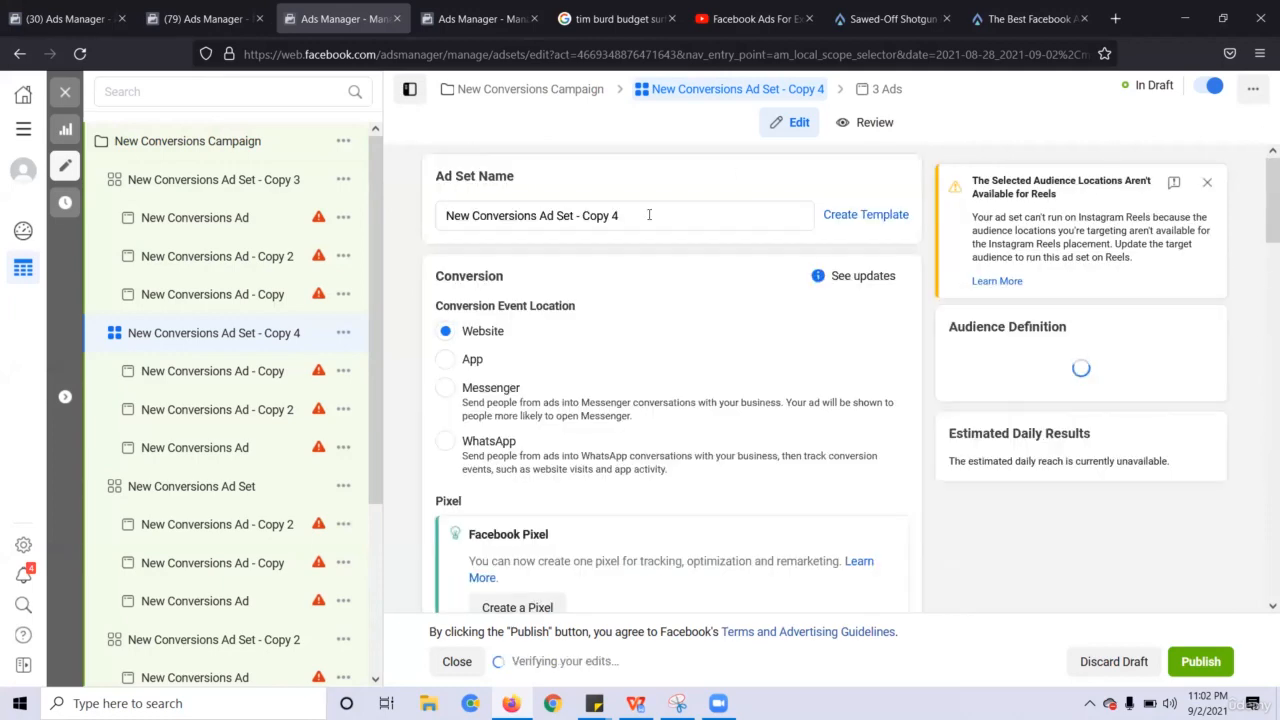
{"action": "double_click", "coordinate": [649, 215]}
{"action": "key", "text": "ctrl+a"}
{"action": "type", "text": "Footwear"}
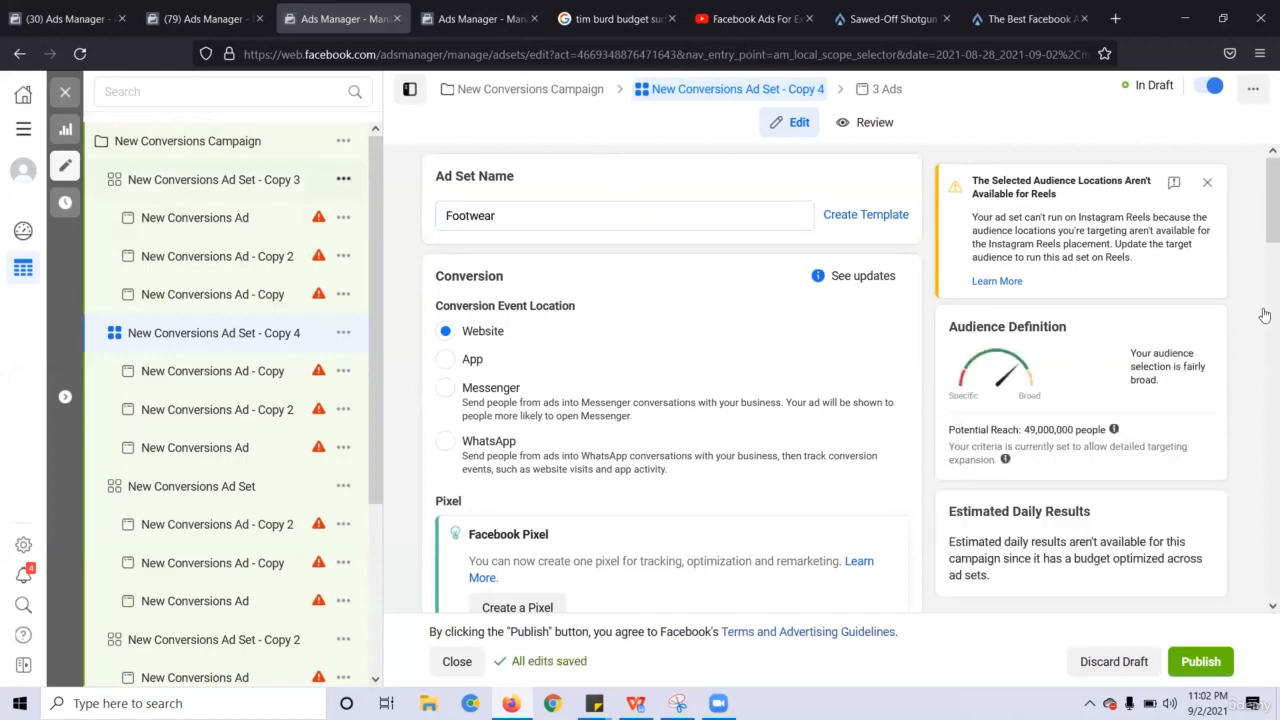
In New Conversions Ad Set - Copy 3, copy the Sandal interest's name and remove the Footwear, Shopping and fashion, Sneakers (footwear) and Shoes interests
{"action": "left_click_drag", "start_coordinate": [1267, 222], "coordinate": [1262, 420]}
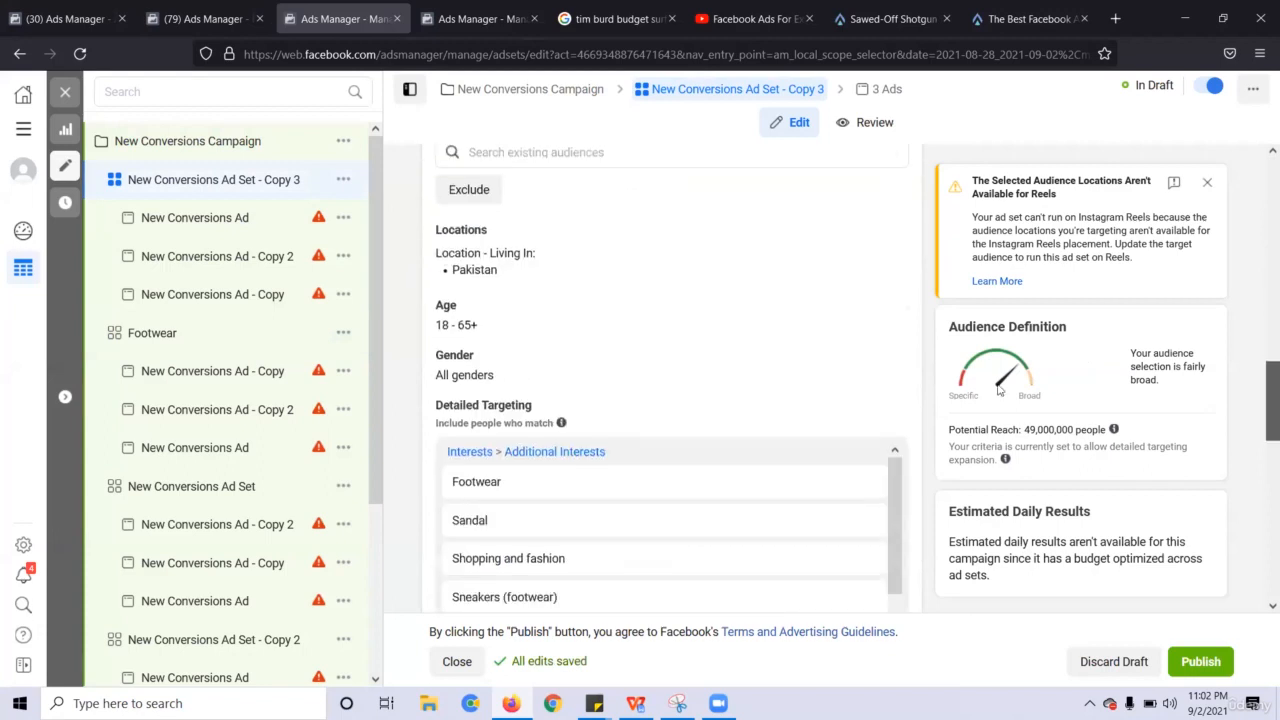
{"action": "double_click", "coordinate": [500, 521]}
{"action": "key", "text": "ctrl+c"}
{"action": "mouse_move", "coordinate": [869, 489]}
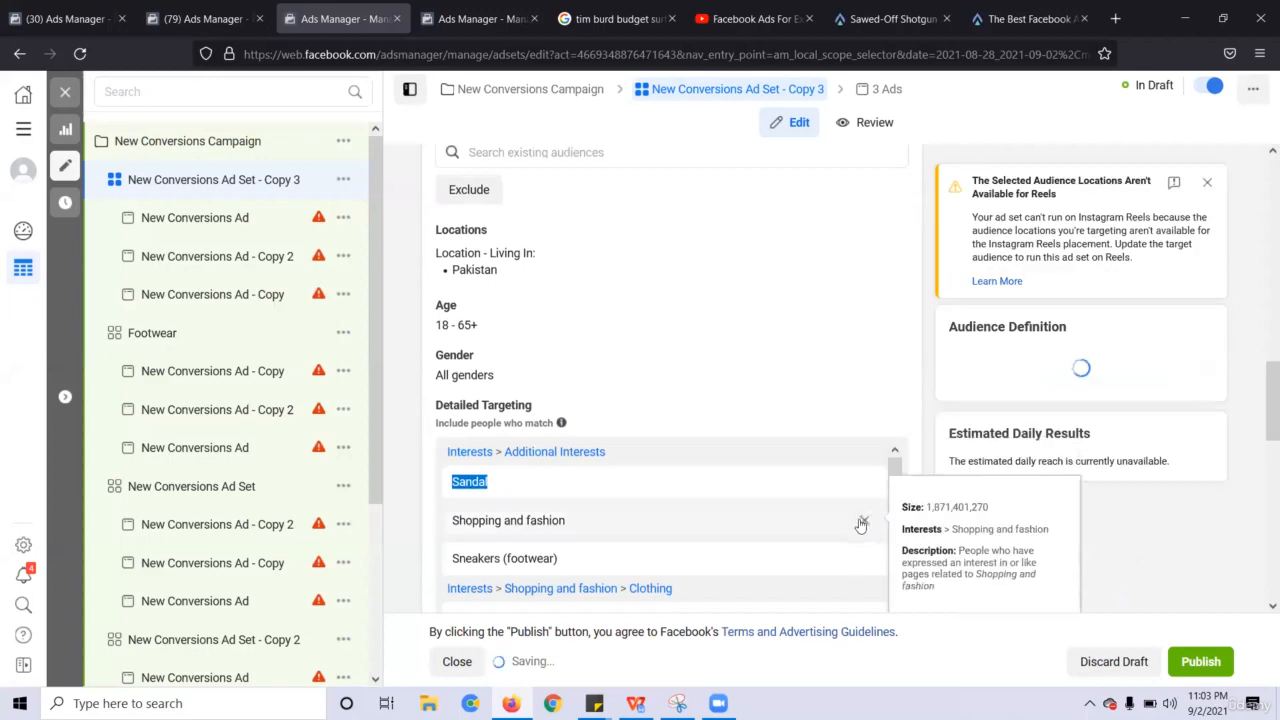
{"action": "left_click", "coordinate": [872, 523]}
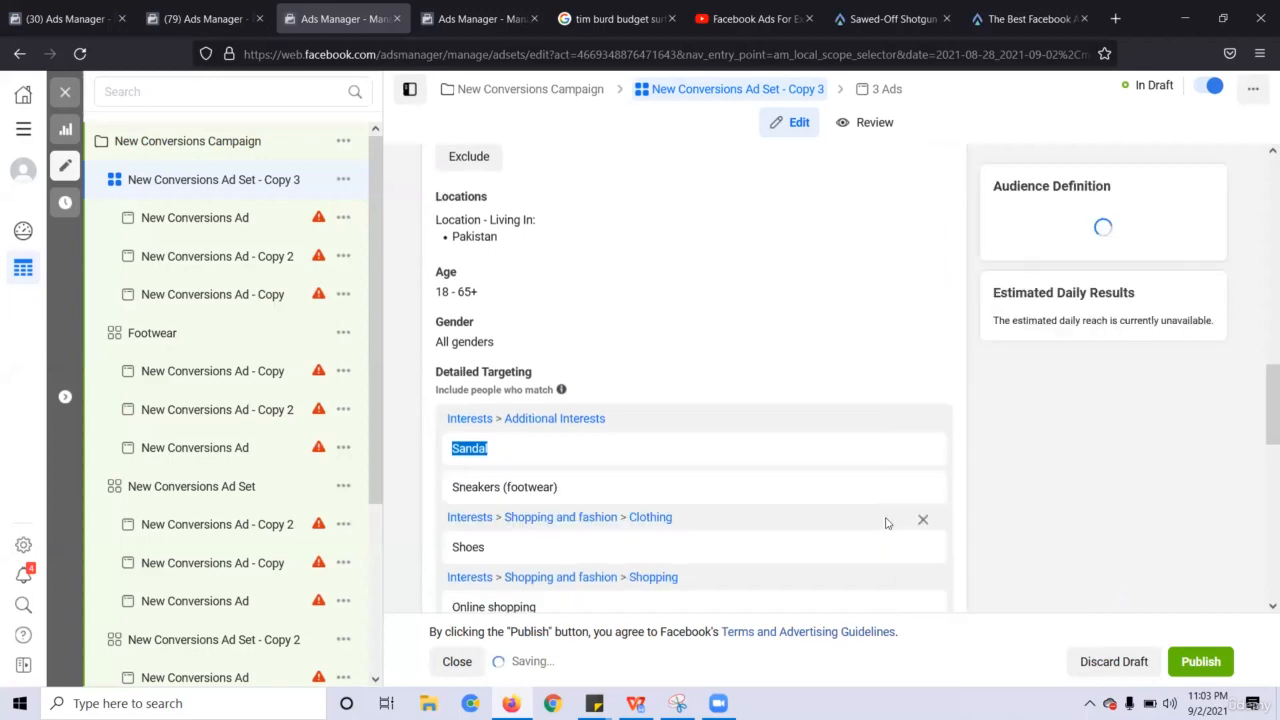
{"action": "left_click", "coordinate": [881, 523]}
{"action": "left_click_drag", "start_coordinate": [1268, 393], "coordinate": [1268, 430]}
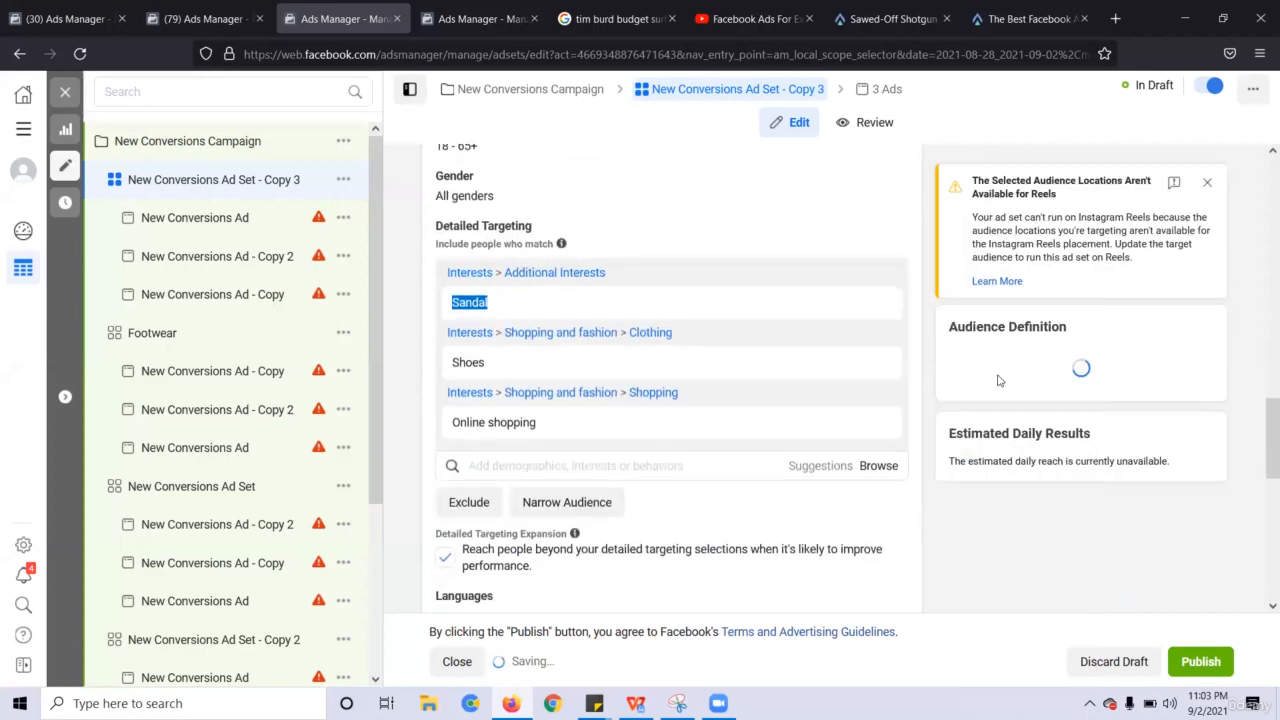
{"action": "left_click", "coordinate": [879, 363]}
{"action": "left_click", "coordinate": [880, 365]}
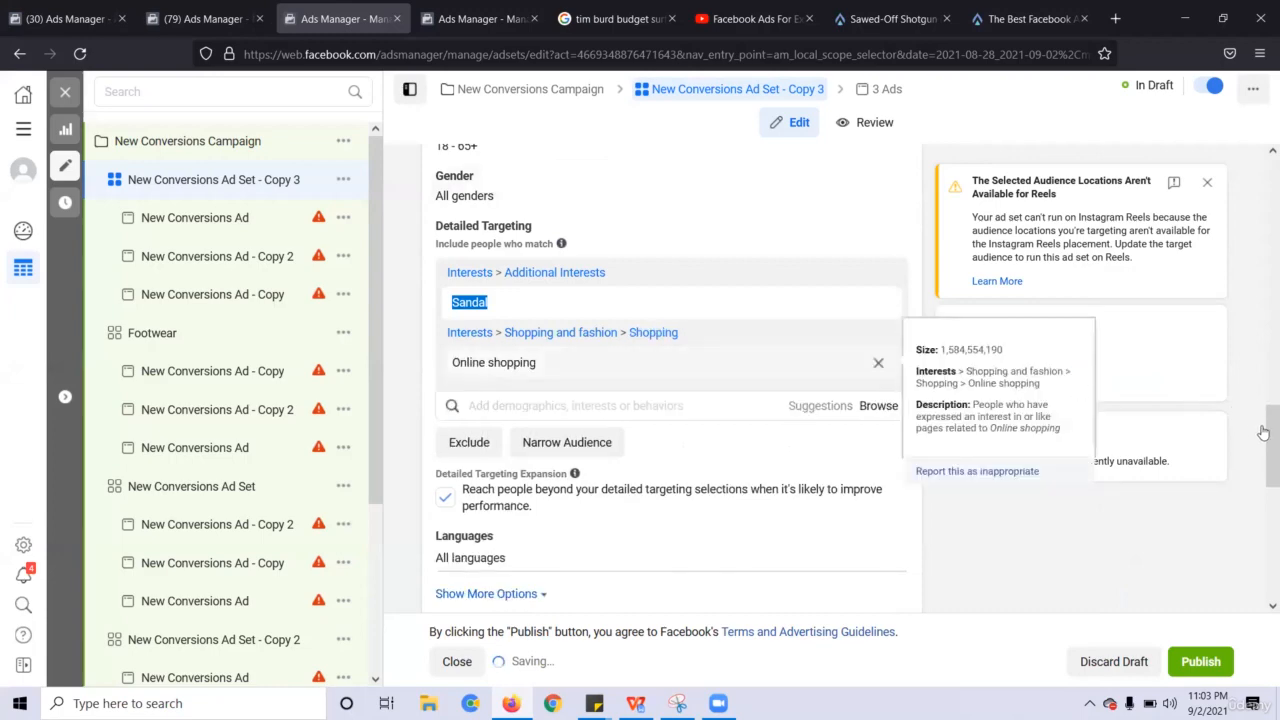
Rename New Conversions Ad Set - Copy 3 as Sandal using the copied interest name
{"action": "scroll", "coordinate": [1258, 420], "scroll_direction": "up", "scroll_amount": 2}
{"action": "scroll", "coordinate": [1261, 320], "scroll_direction": "up", "scroll_amount": 10}
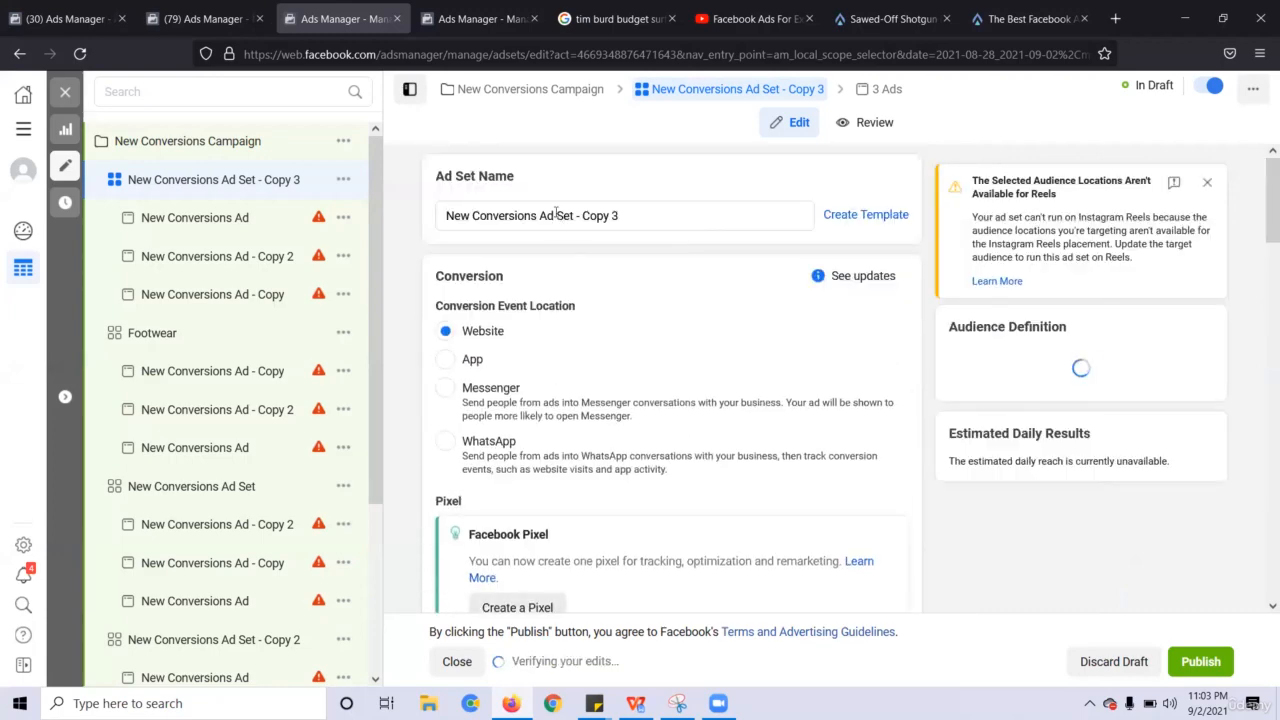
{"action": "double_click", "coordinate": [566, 215]}
{"action": "key", "text": "ctrl+v"}
{"action": "key", "text": "ctrl+a"}
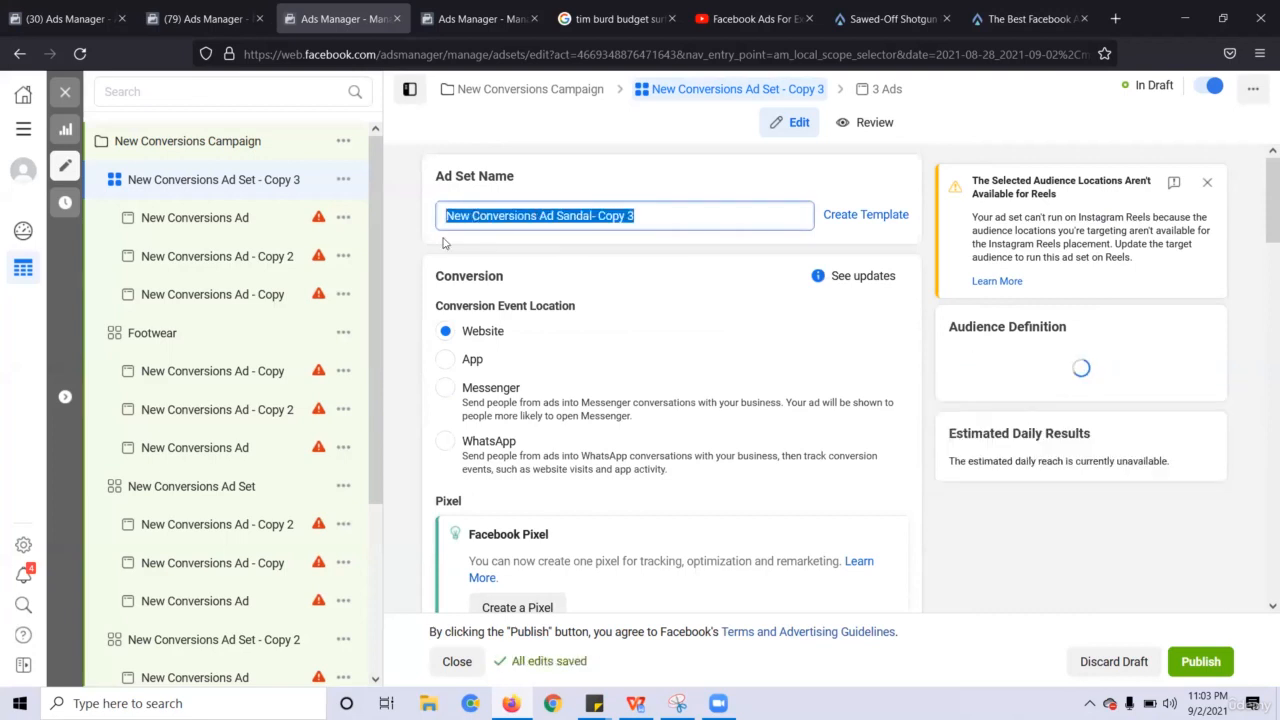
{"action": "key", "text": "ctrl+v"}
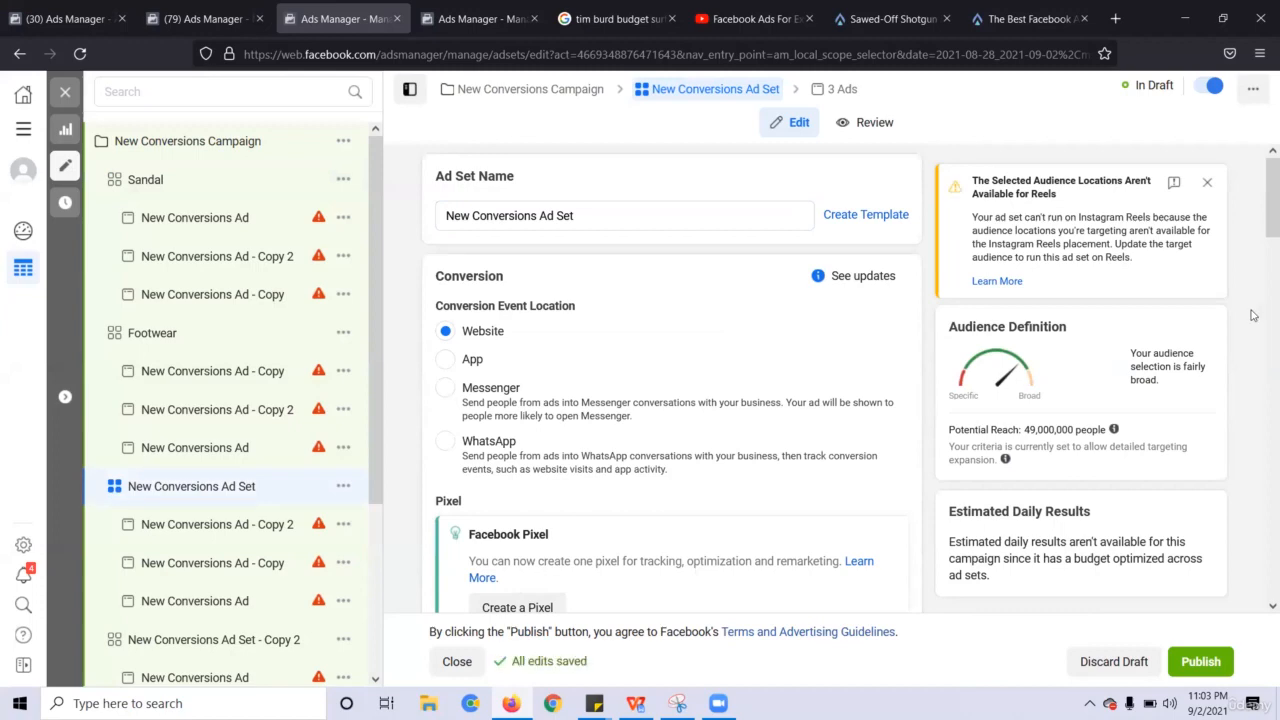
In New Conversions Ad Set, copy the Shopping and fashion interest's name and remove the Footwear, Sandal, Sneakers (footwear) and Shoes interests
{"action": "scroll", "coordinate": [1260, 303], "scroll_direction": "down", "scroll_amount": 1}
{"action": "scroll", "coordinate": [1260, 303], "scroll_direction": "down", "scroll_amount": 6}
{"action": "scroll", "coordinate": [1260, 400], "scroll_direction": "up", "scroll_amount": 1}
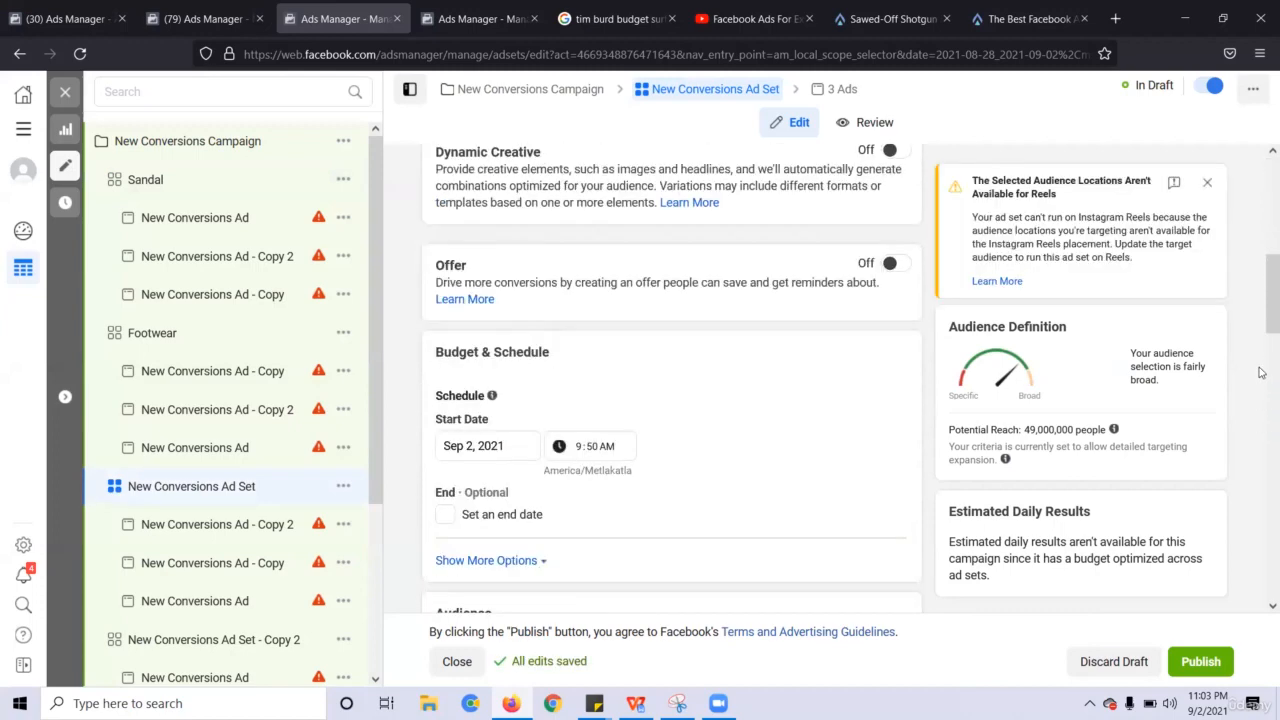
{"action": "scroll", "coordinate": [1260, 372], "scroll_direction": "down", "scroll_amount": 8}
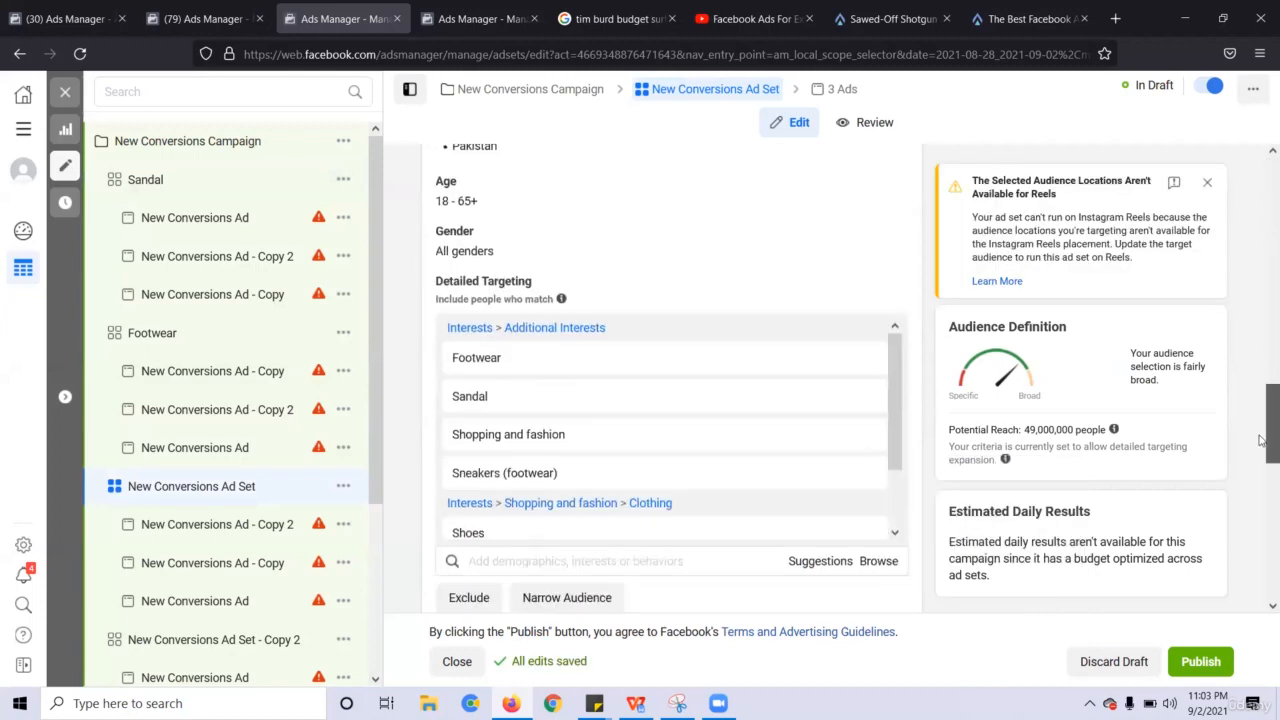
{"action": "scroll", "coordinate": [1259, 440], "scroll_direction": "down", "scroll_amount": 1}
{"action": "triple_click", "coordinate": [540, 372]}
{"action": "key", "text": "ctrl+c"}
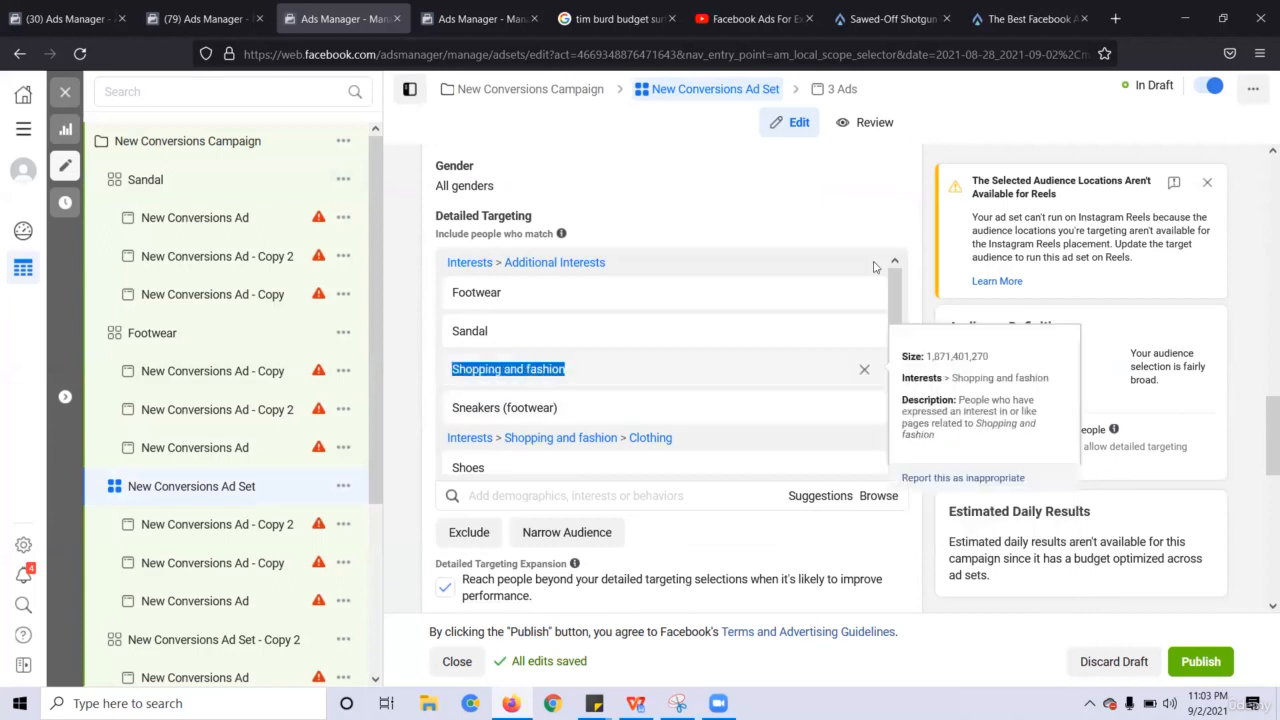
{"action": "left_click", "coordinate": [865, 295]}
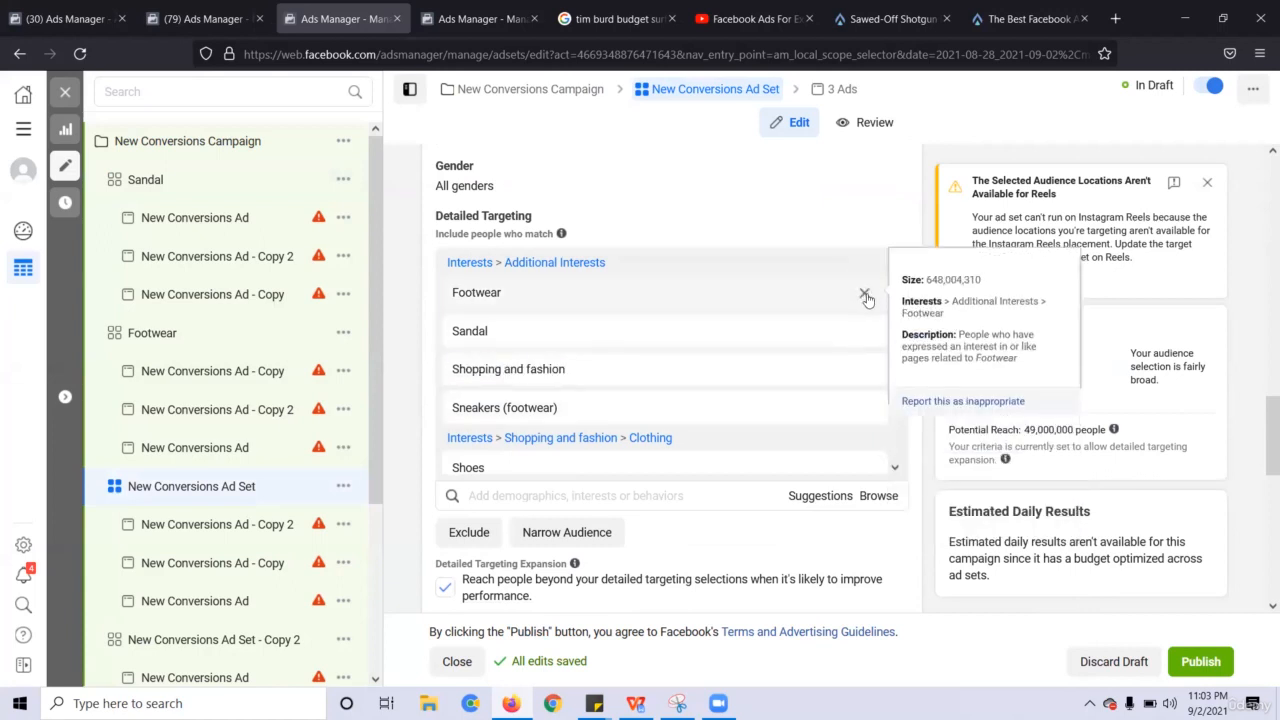
{"action": "left_click", "coordinate": [865, 295]}
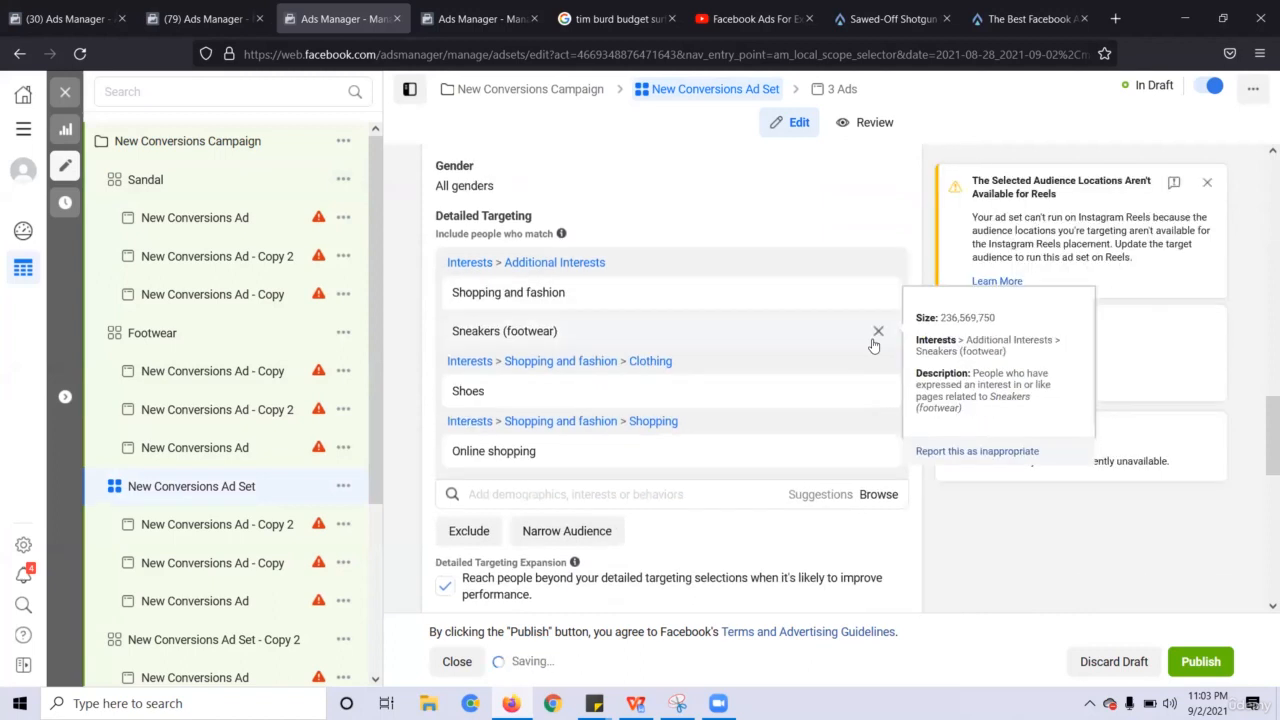
{"action": "left_click", "coordinate": [884, 348]}
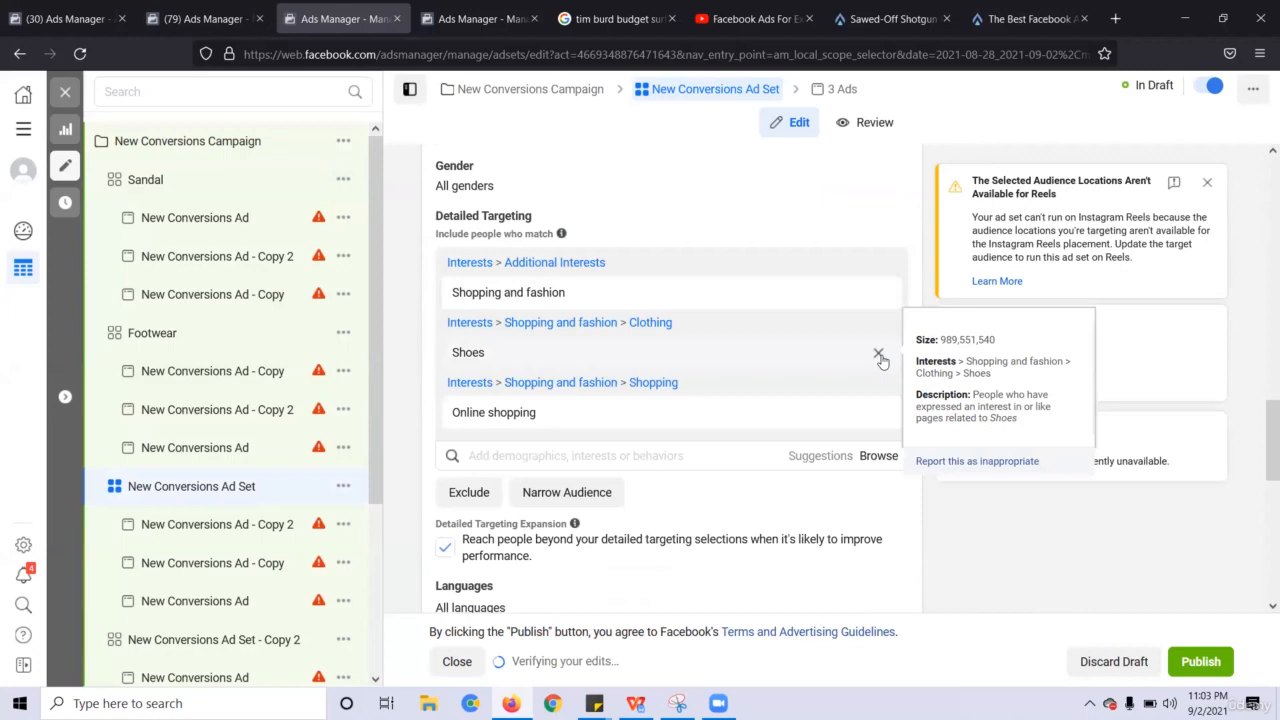
{"action": "left_click", "coordinate": [879, 356]}
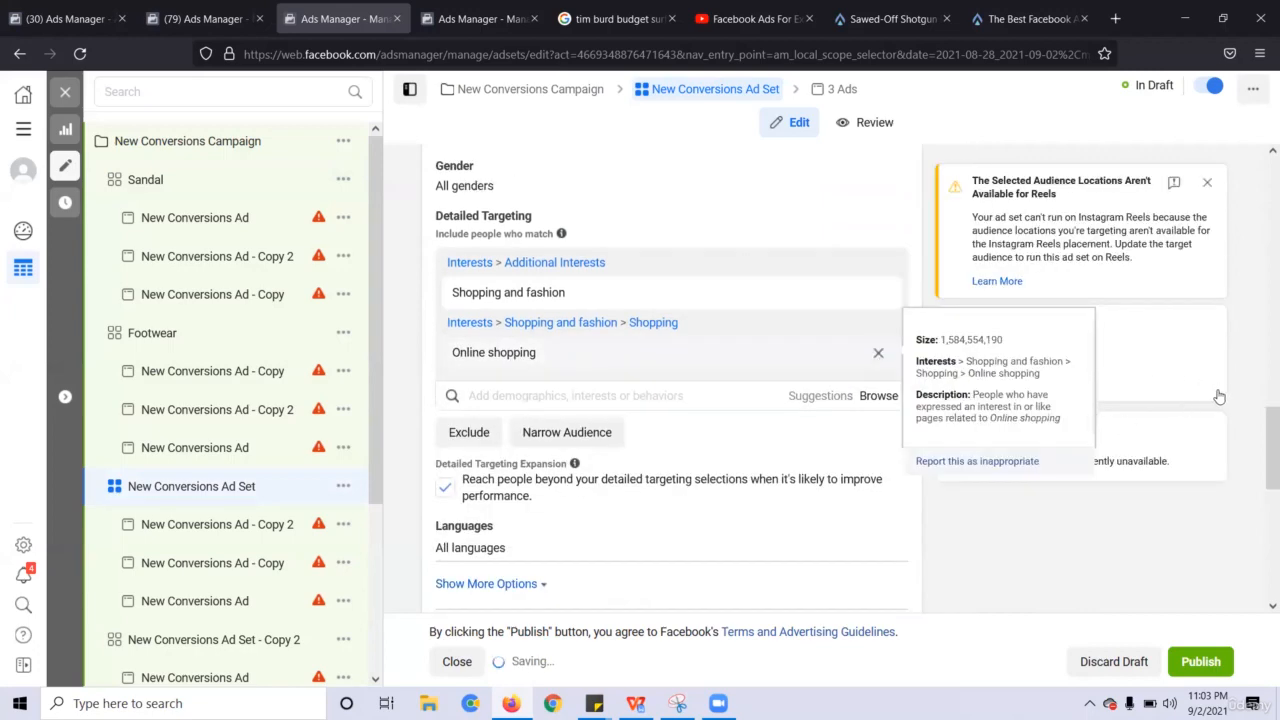
{"action": "left_click_drag", "start_coordinate": [1268, 447], "coordinate": [1265, 158]}
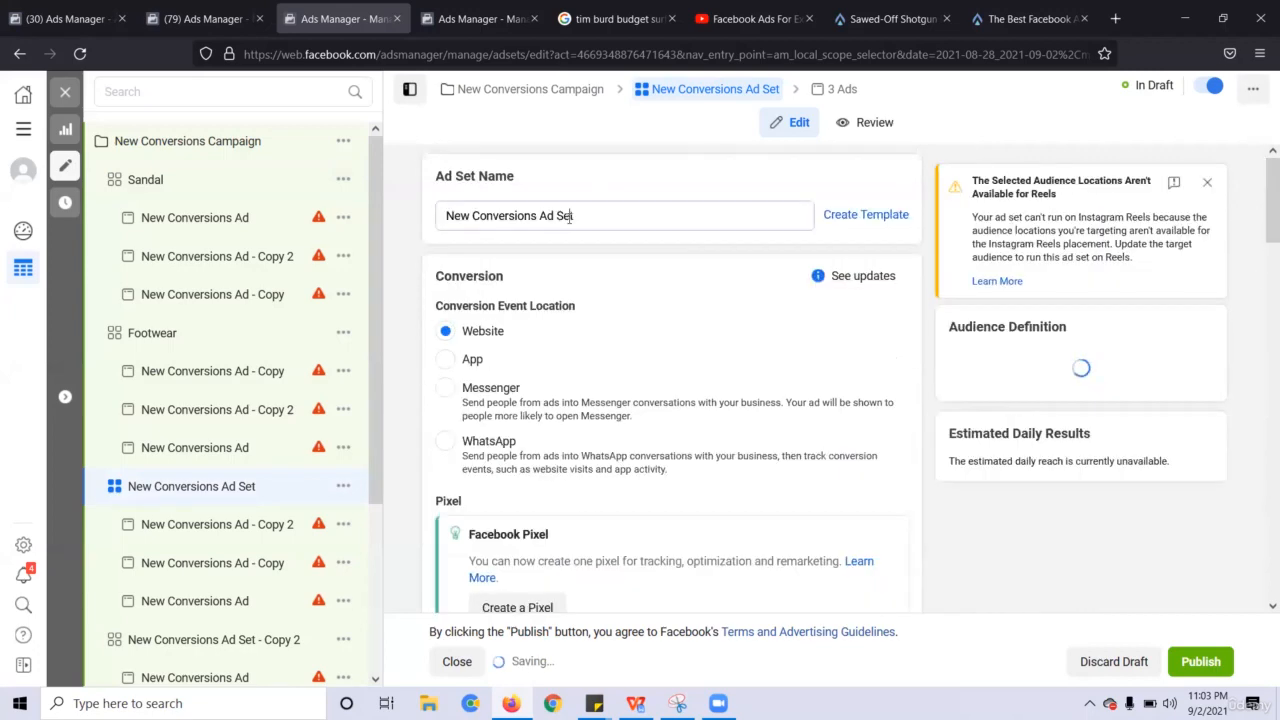
Rename New Conversions Ad Set as Shopping and fashion using the copied interest name
{"action": "triple_click", "coordinate": [570, 217]}
{"action": "key", "text": "ctrl+v"}
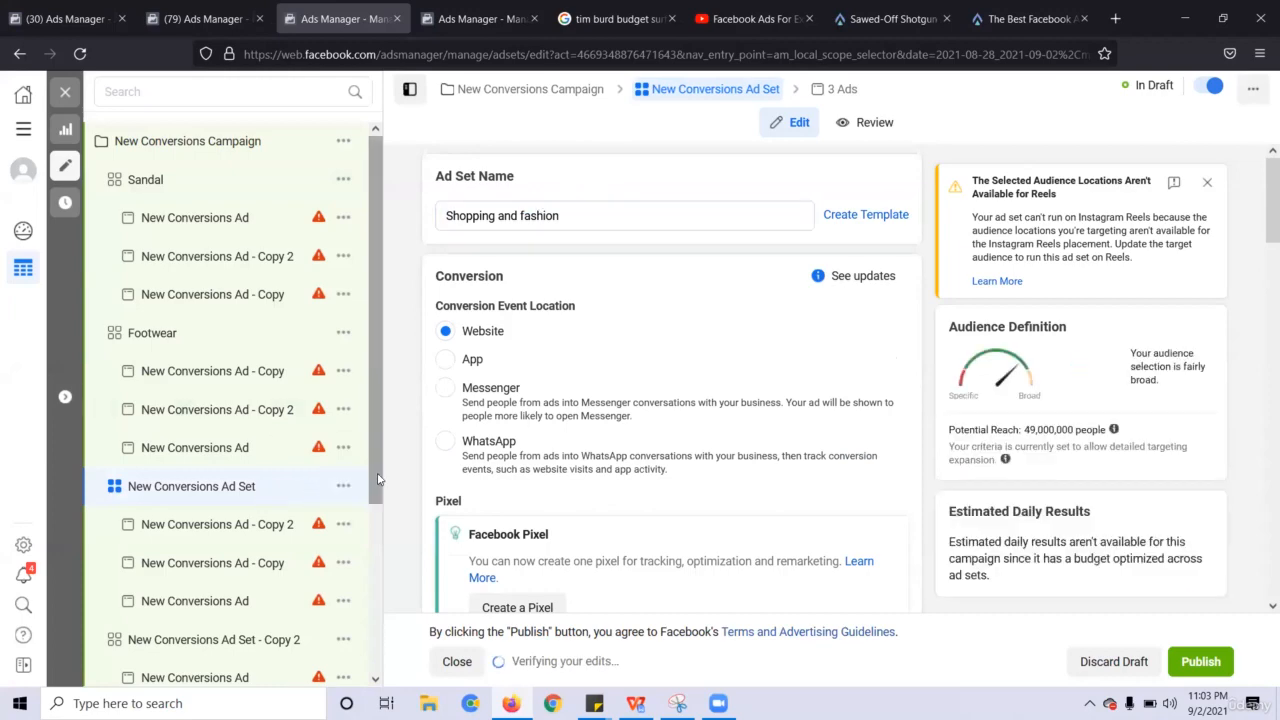
{"action": "scroll", "coordinate": [378, 479], "scroll_direction": "down", "scroll_amount": 3}
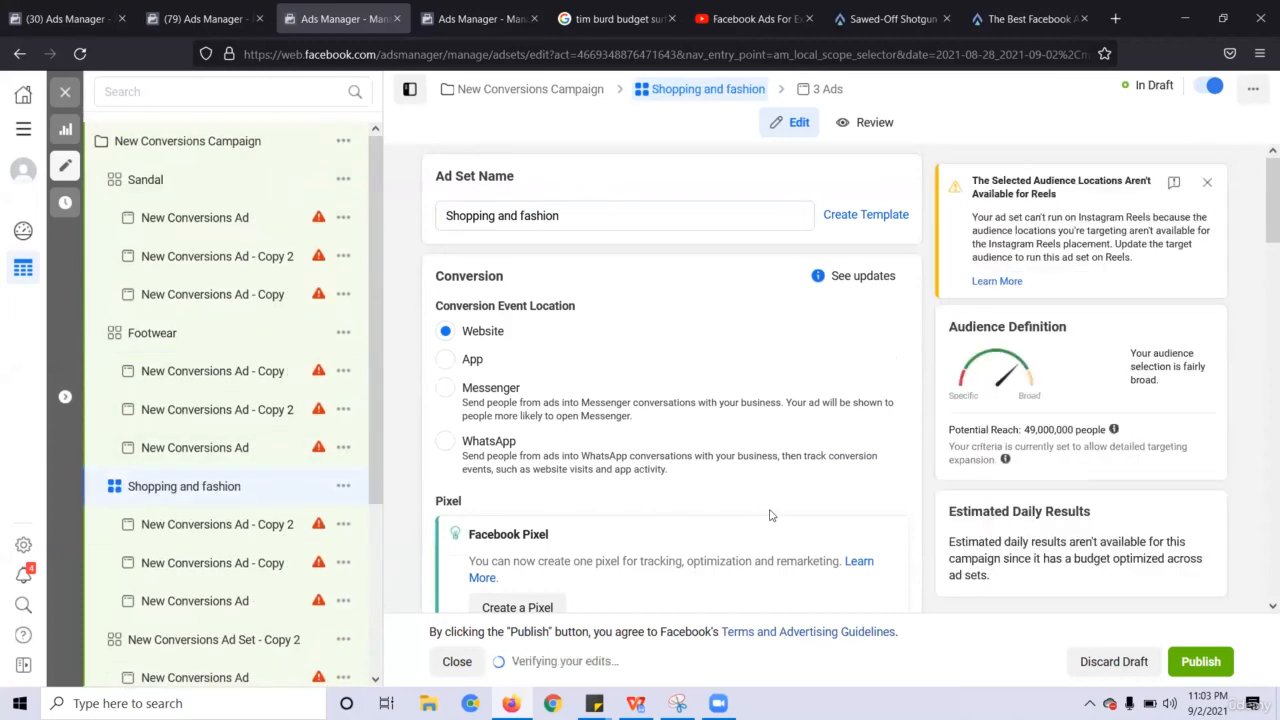
Review the draft ad sets, checking the Sandal ad set's settings from its name through Optimization & Delivery
{"action": "left_click", "coordinate": [268, 645]}
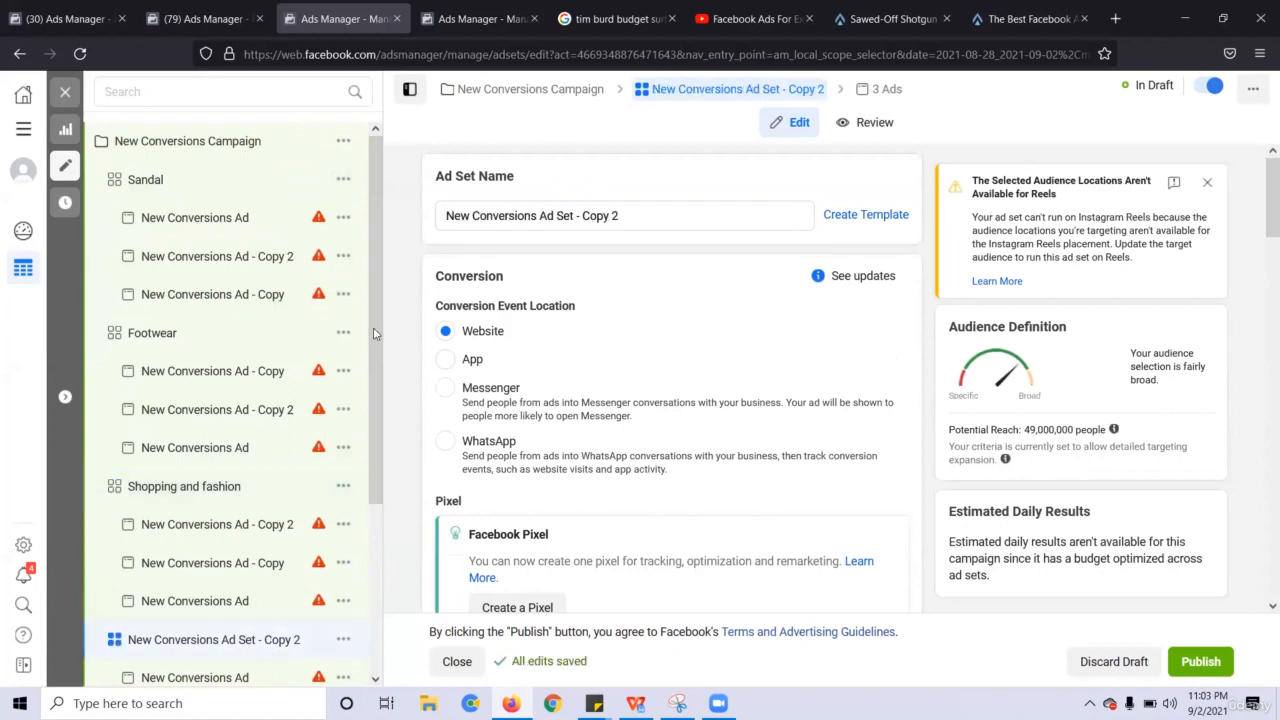
{"action": "scroll", "coordinate": [374, 328], "scroll_direction": "down", "scroll_amount": 1}
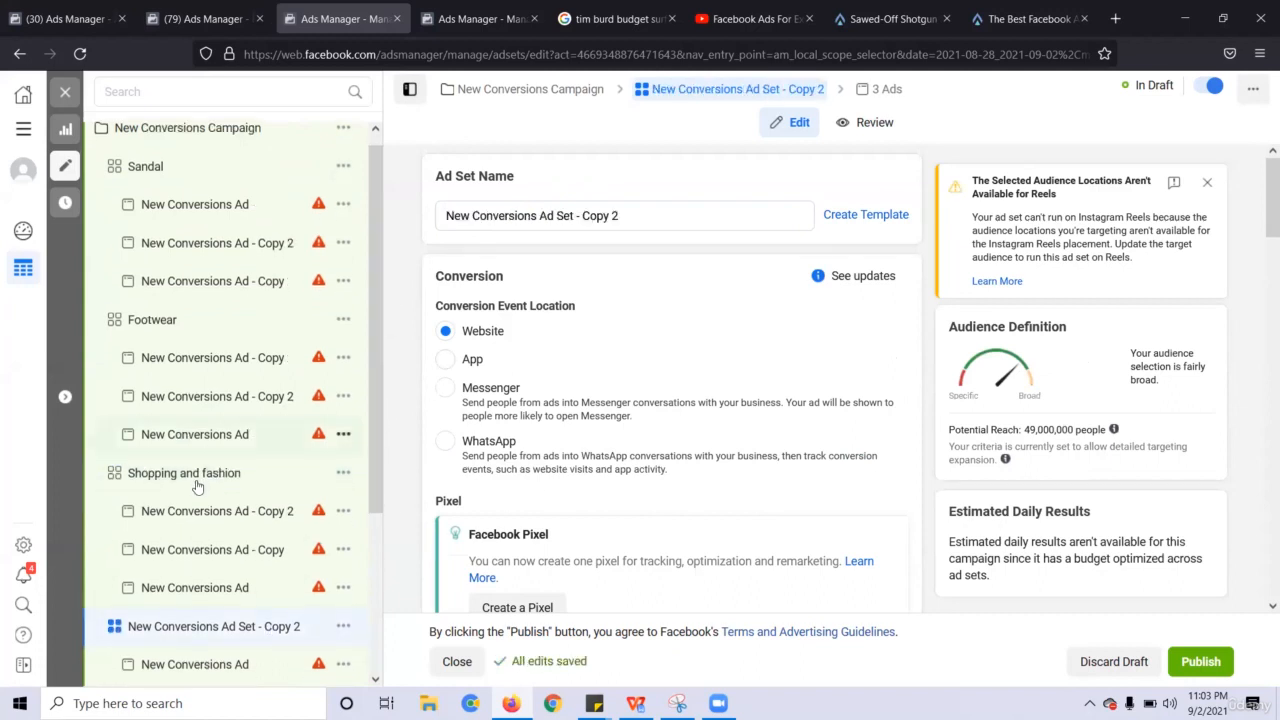
{"action": "left_click", "coordinate": [170, 321]}
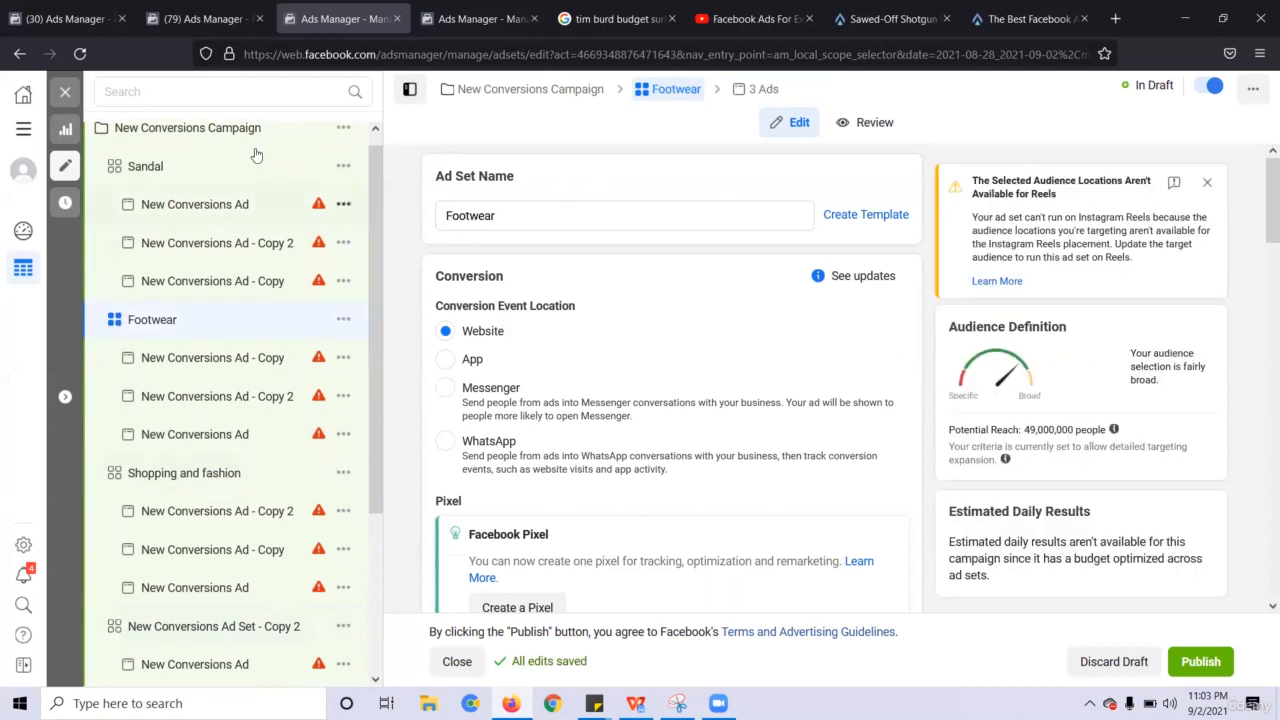
{"action": "left_click_drag", "start_coordinate": [377, 250], "coordinate": [419, 198]}
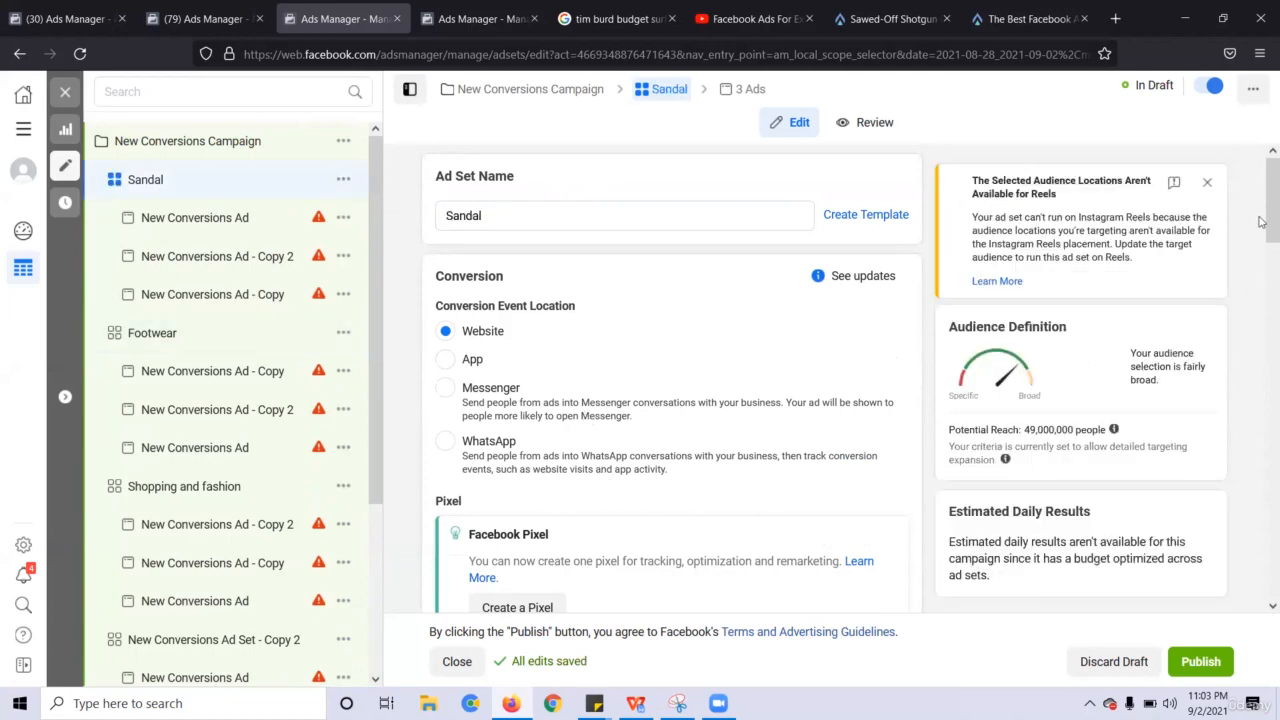
{"action": "mouse_move", "coordinate": [1264, 168]}
{"action": "left_mouse_down"}
{"action": "mouse_move", "coordinate": [1264, 198]}
{"action": "mouse_move", "coordinate": [1263, 155]}
{"action": "left_mouse_up"}
{"action": "double_click", "coordinate": [491, 178]}
{"action": "left_click", "coordinate": [473, 183]}
{"action": "double_click", "coordinate": [478, 176]}
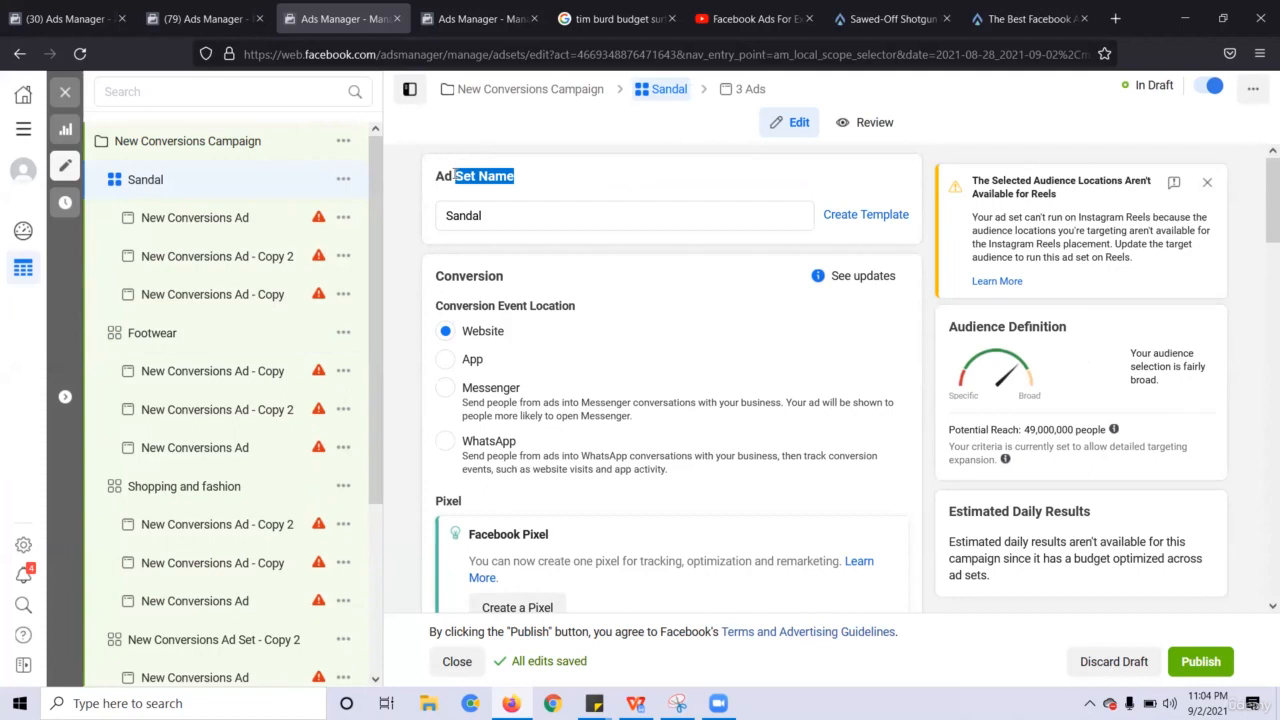
{"action": "left_click", "coordinate": [455, 175]}
{"action": "left_click_drag", "start_coordinate": [1262, 207], "coordinate": [1235, 618]}
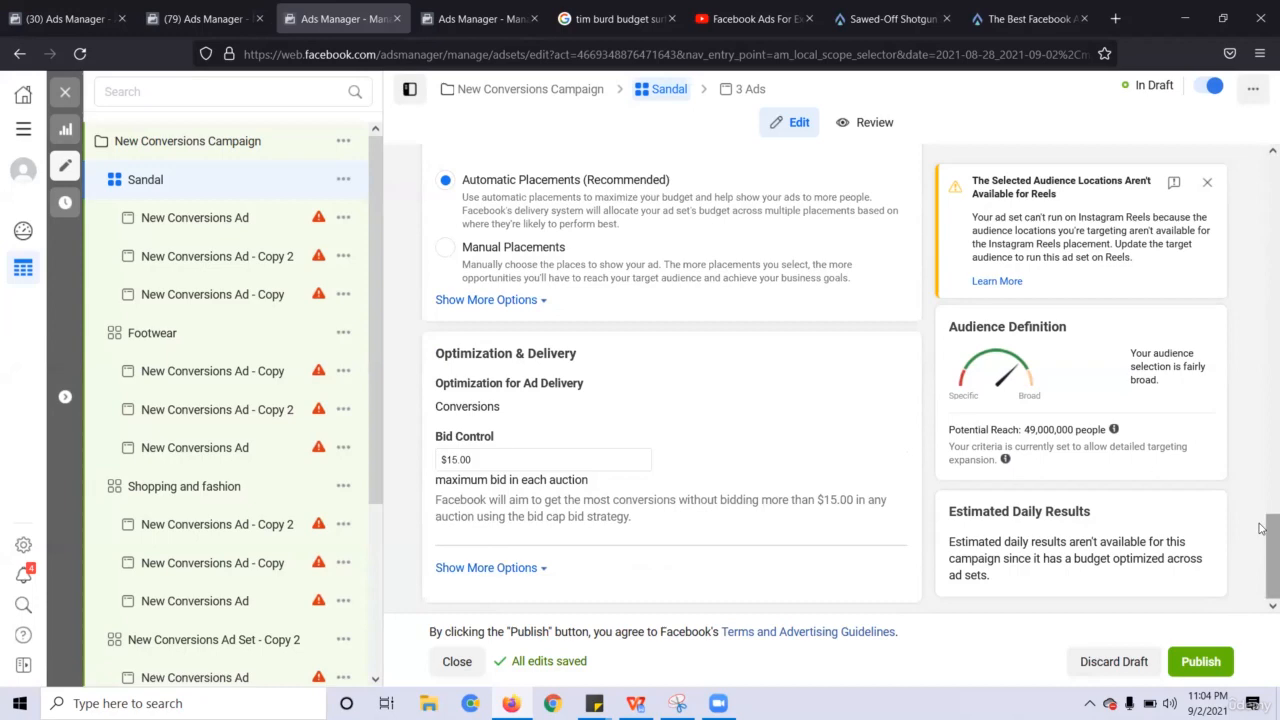
{"action": "left_click_drag", "start_coordinate": [1261, 525], "coordinate": [1262, 207]}
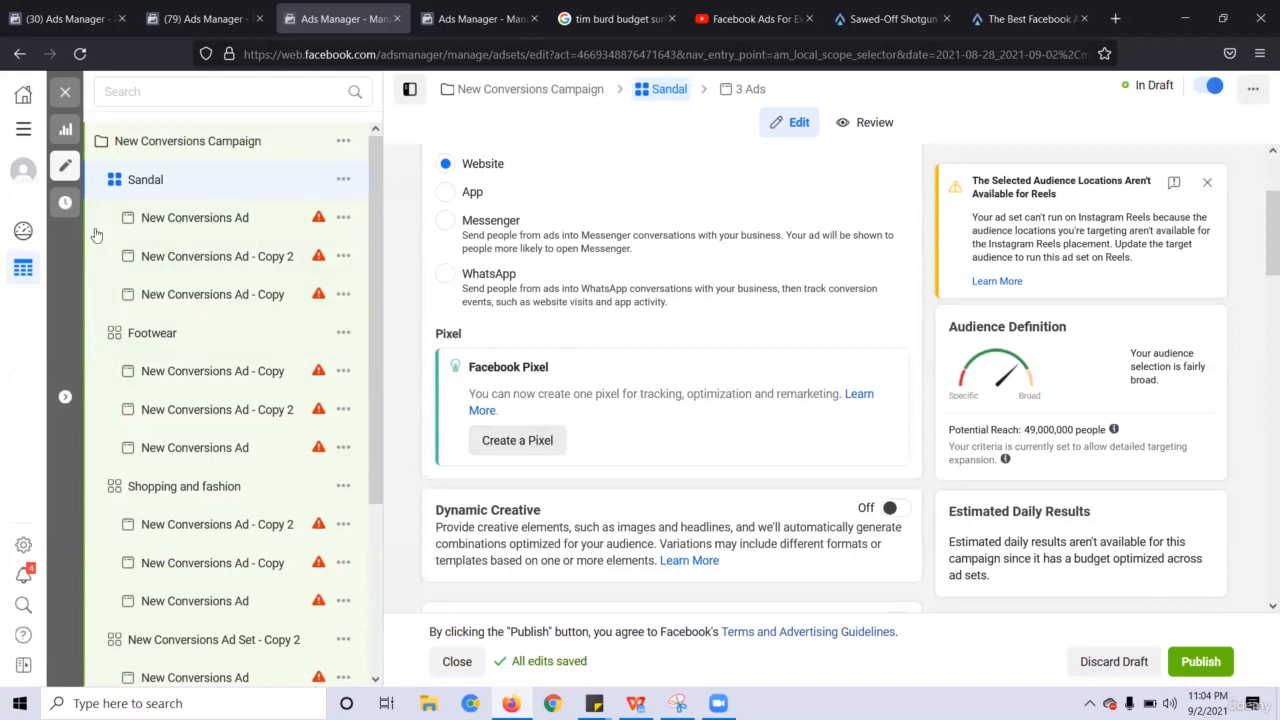
Close the ad set editor and look across the performance columns of the ad sets table
{"action": "left_click", "coordinate": [66, 91]}
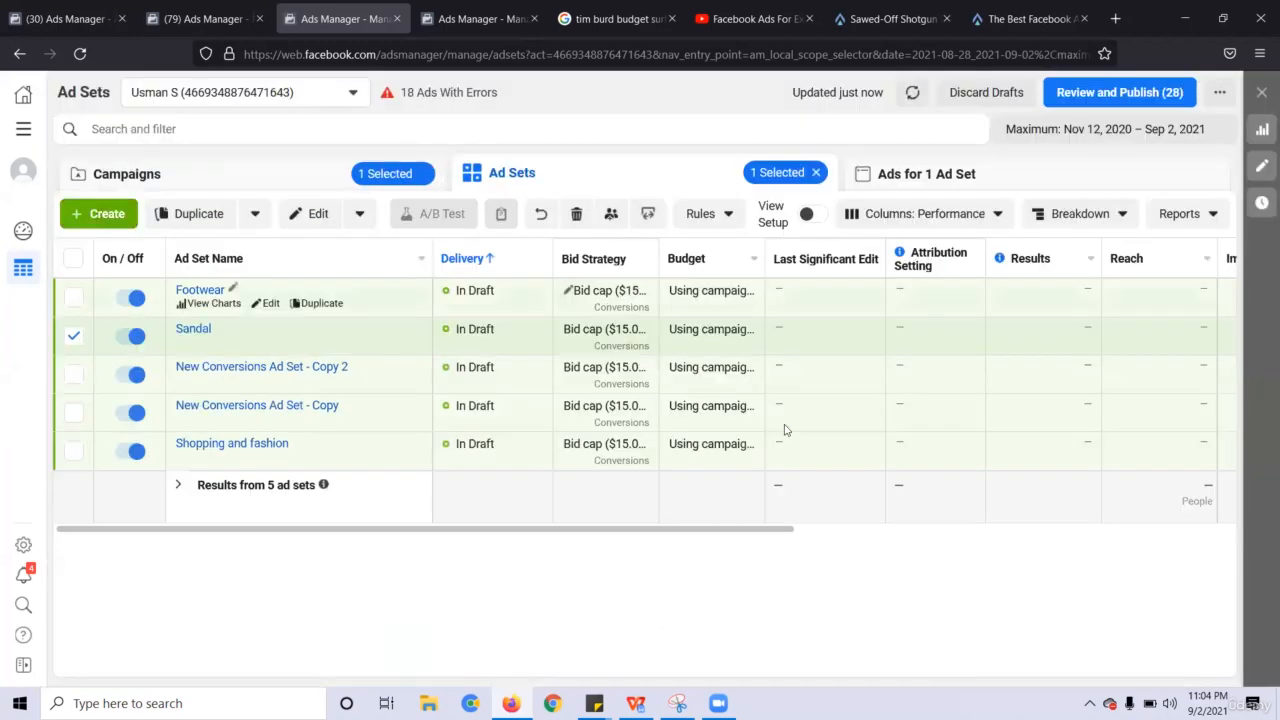
{"action": "left_click_drag", "start_coordinate": [632, 529], "coordinate": [671, 534]}
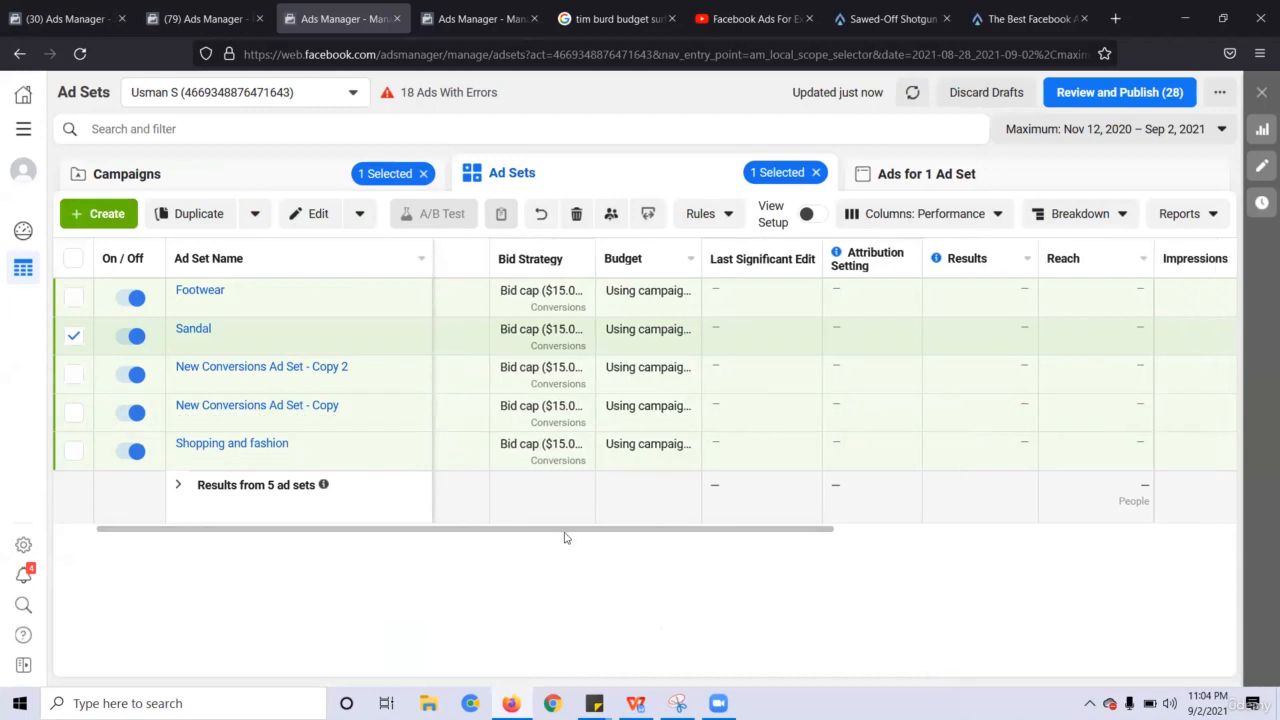
{"action": "left_click_drag", "start_coordinate": [565, 537], "coordinate": [769, 551]}
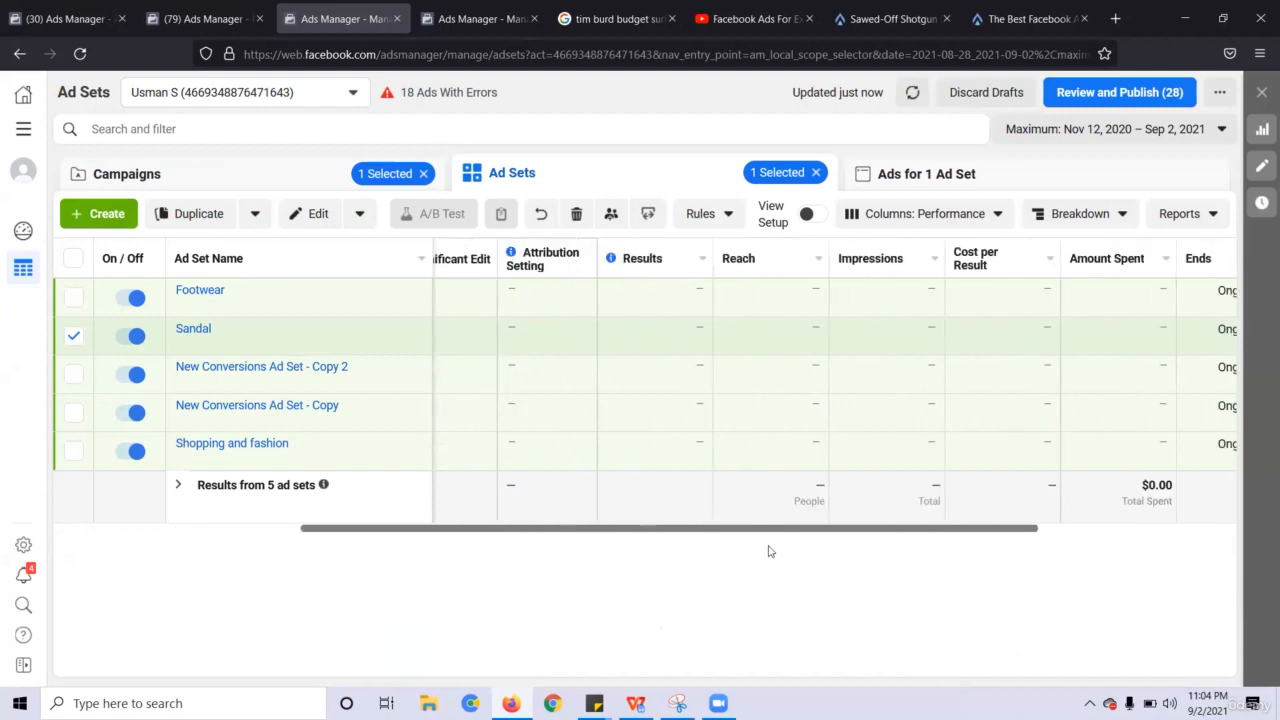
{"action": "left_click", "coordinate": [738, 214]}
{"action": "left_click", "coordinate": [745, 259]}
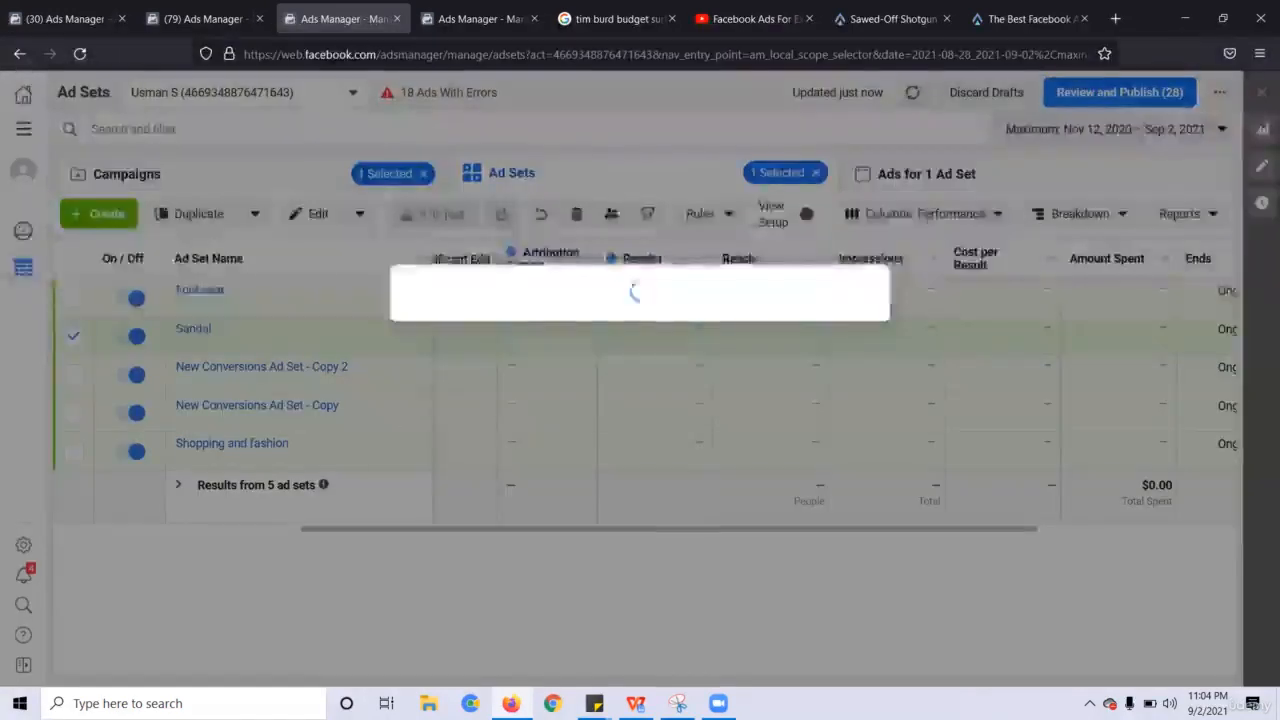
{"action": "key", "text": "Escape"}
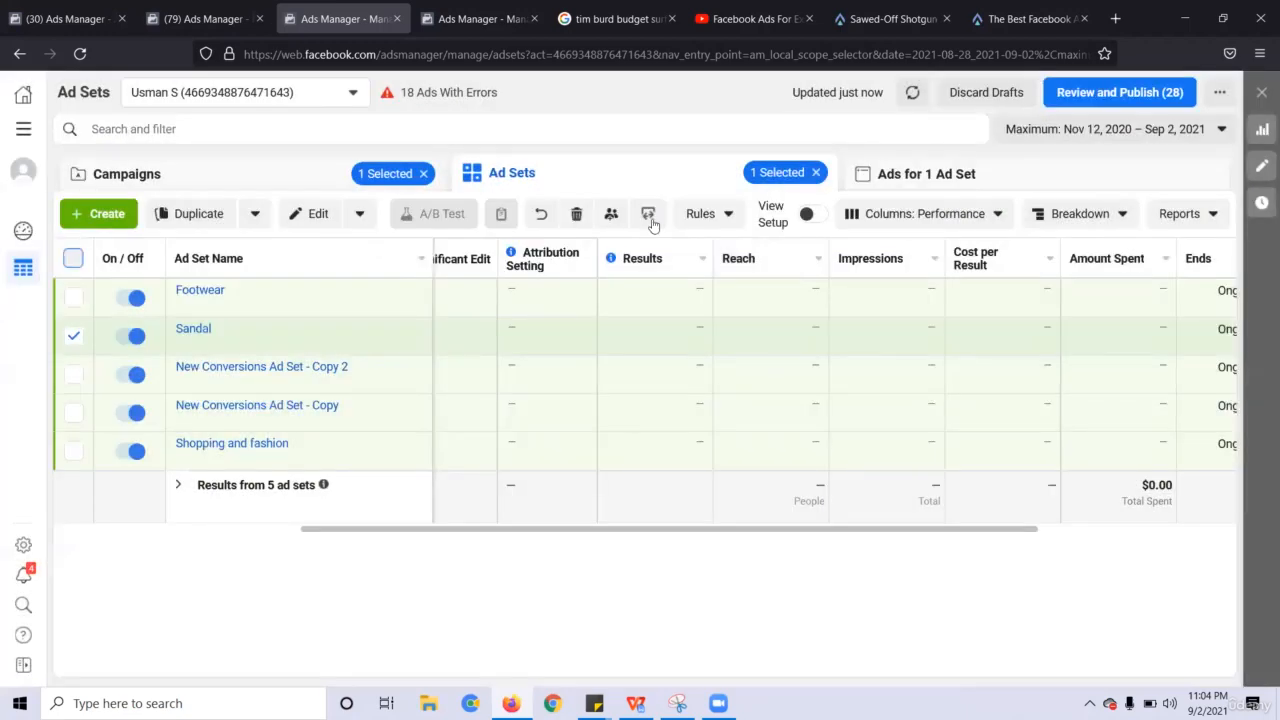
Select all five ad sets in the table and check the available rule types without creating one
{"action": "left_click", "coordinate": [73, 258]}
{"action": "left_click", "coordinate": [712, 214]}
{"action": "left_click", "coordinate": [690, 262]}
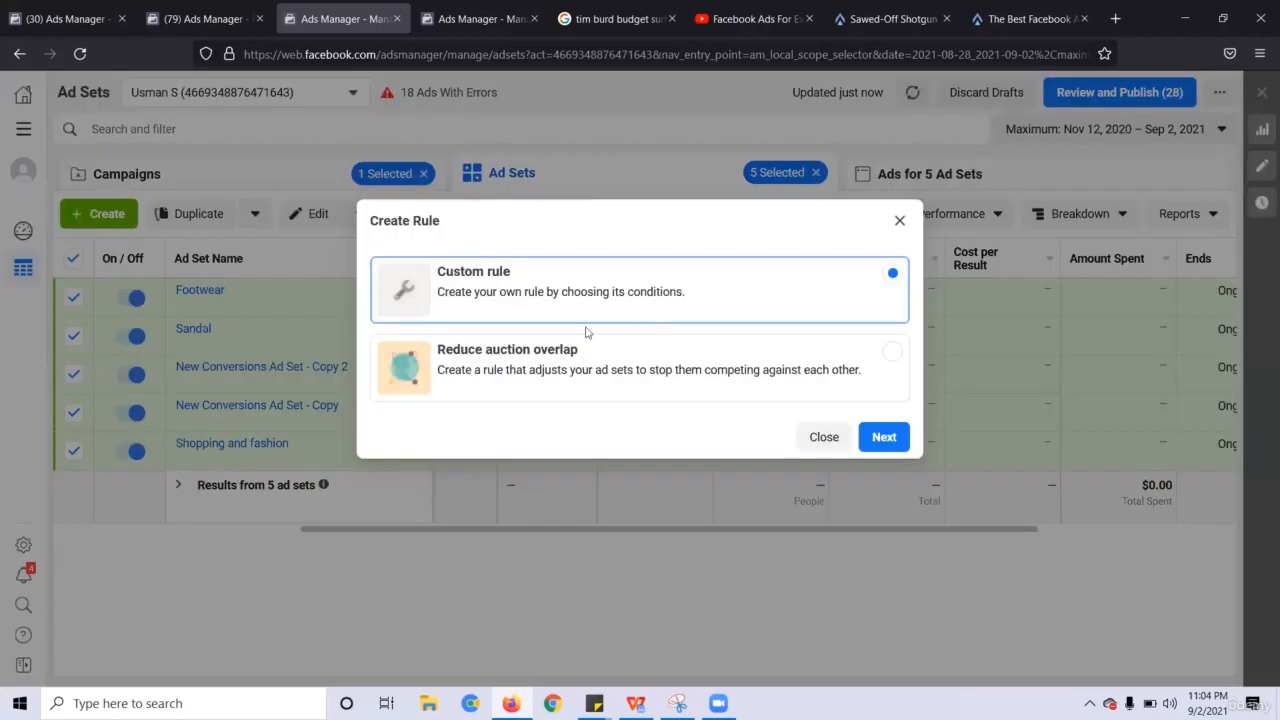
{"action": "left_click", "coordinate": [897, 218]}
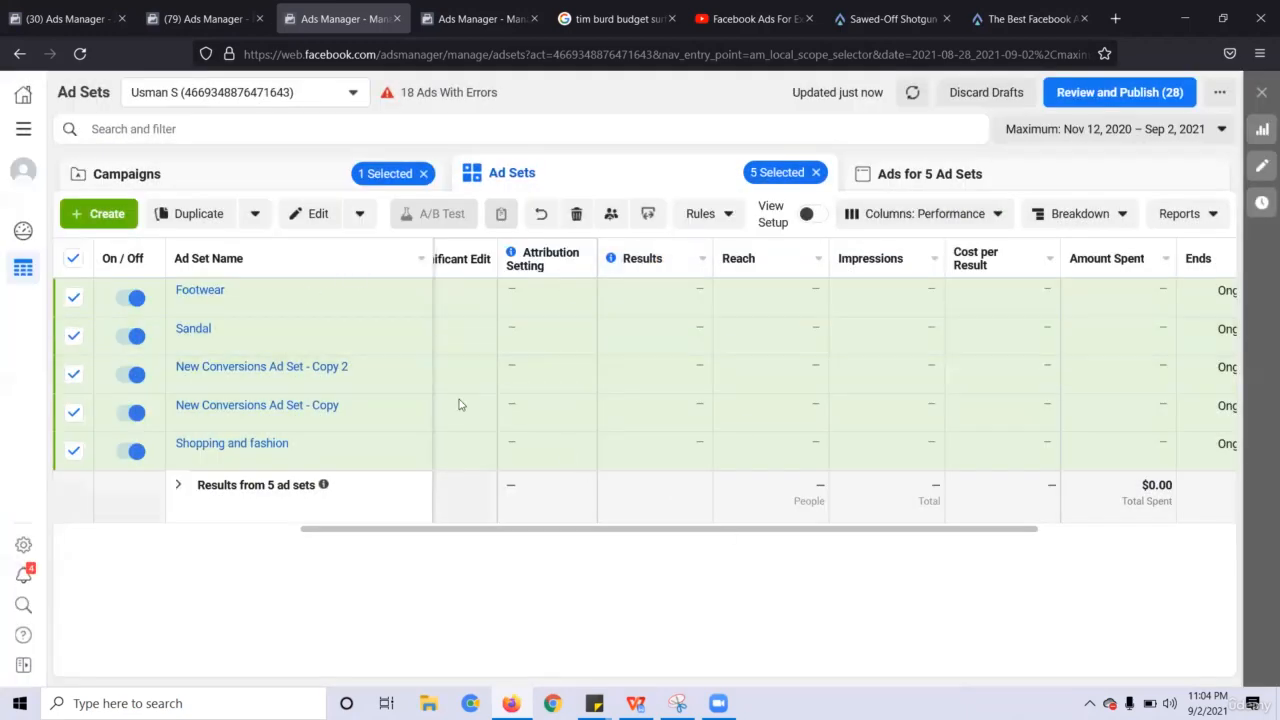
{"action": "left_click_drag", "start_coordinate": [561, 537], "coordinate": [430, 537]}
{"action": "left_click_drag", "start_coordinate": [650, 546], "coordinate": [431, 530]}
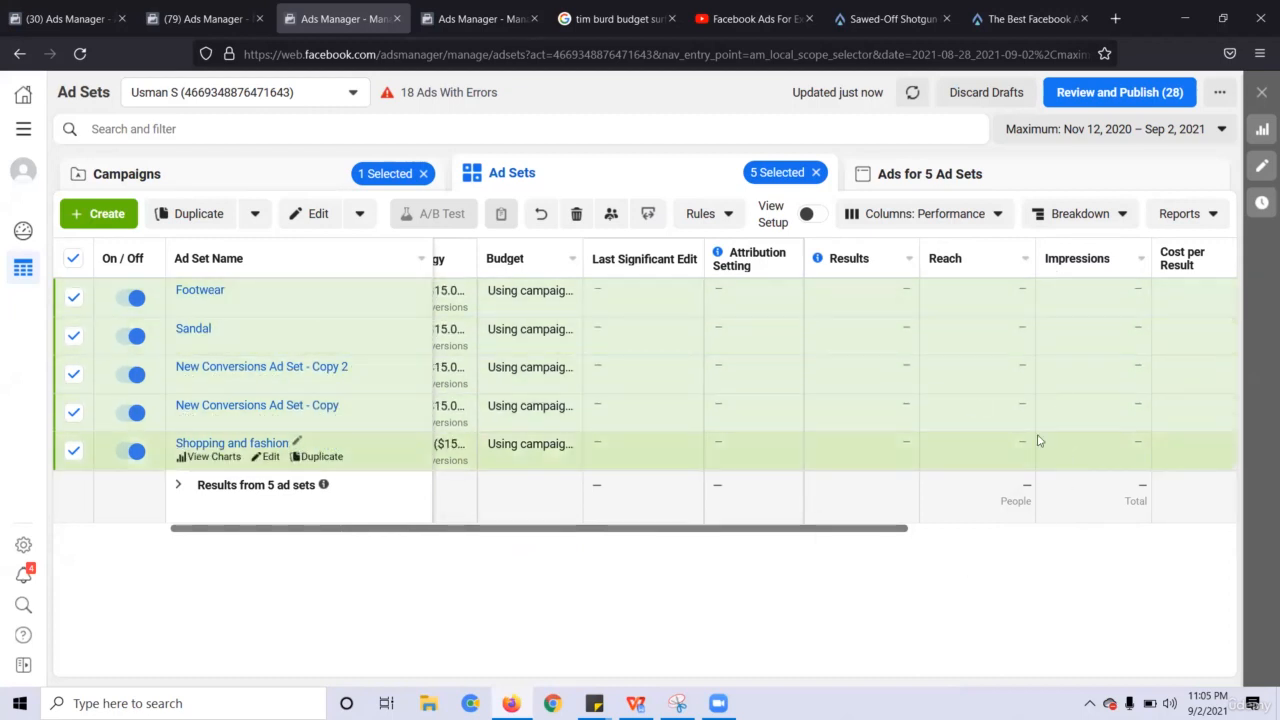
Start a new custom rule for the five selected ad sets and name it Bid Bump
{"action": "left_click", "coordinate": [702, 213]}
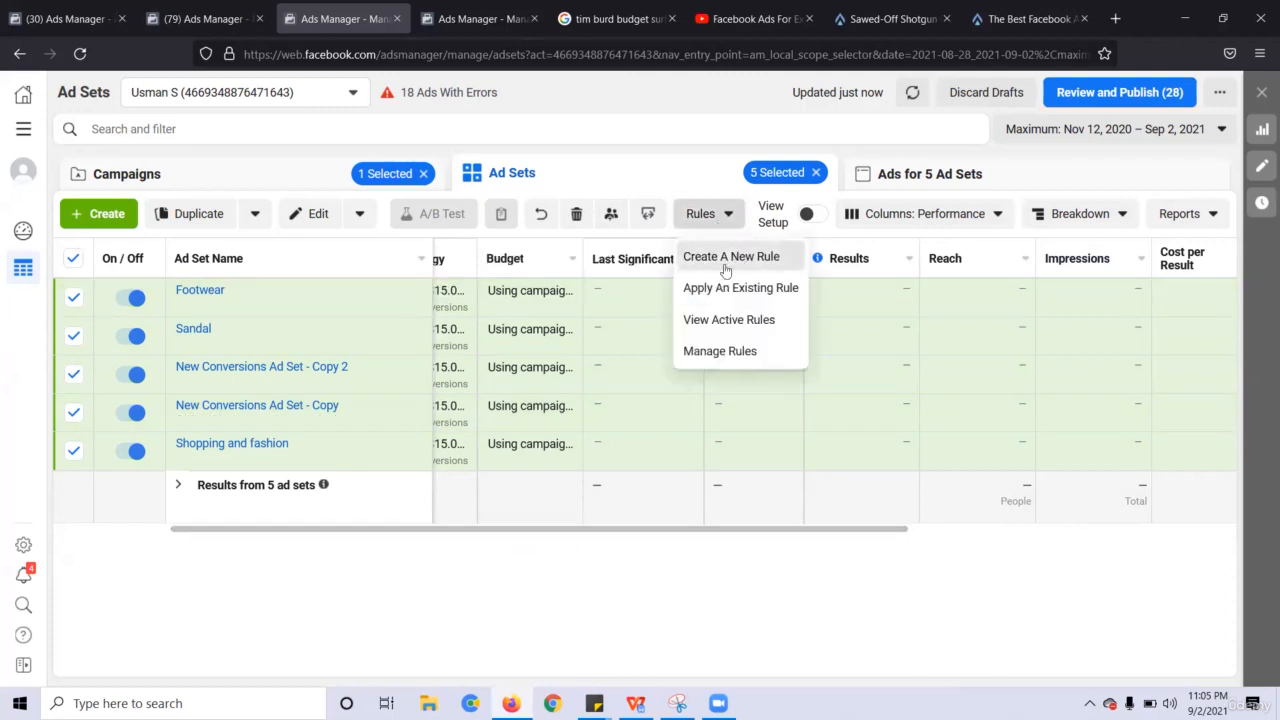
{"action": "left_click", "coordinate": [728, 258]}
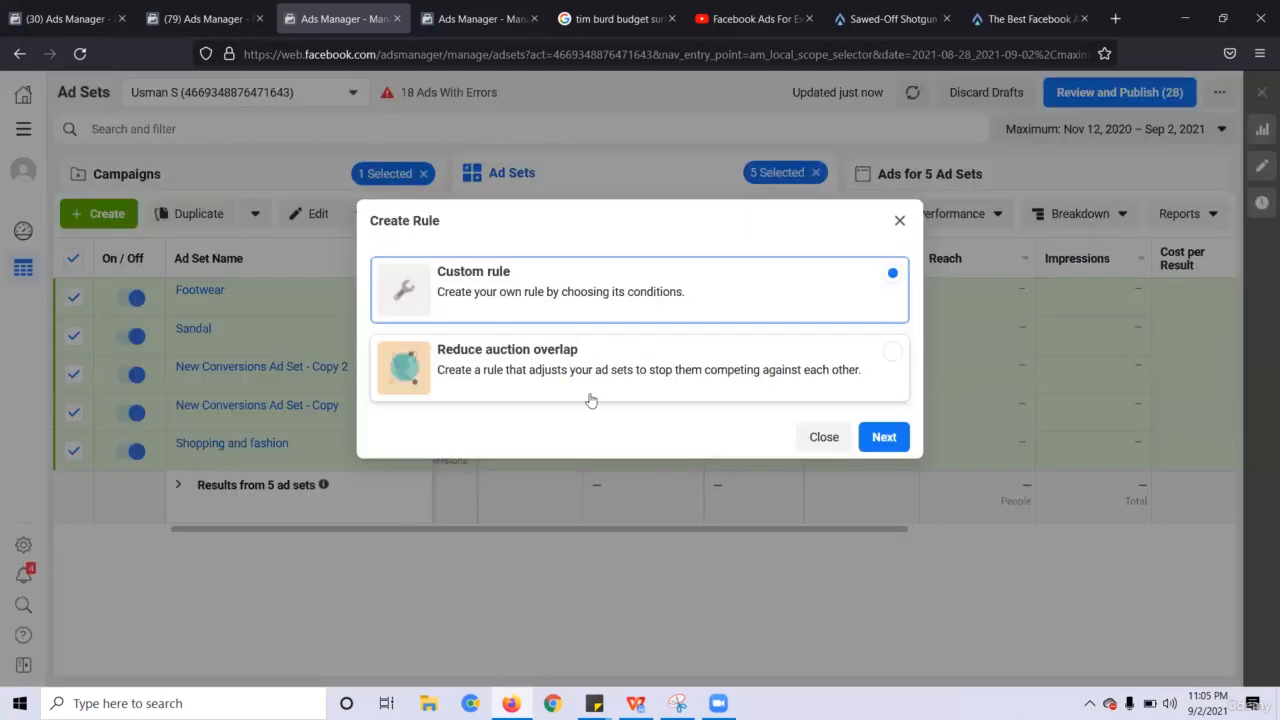
{"action": "left_click", "coordinate": [895, 438]}
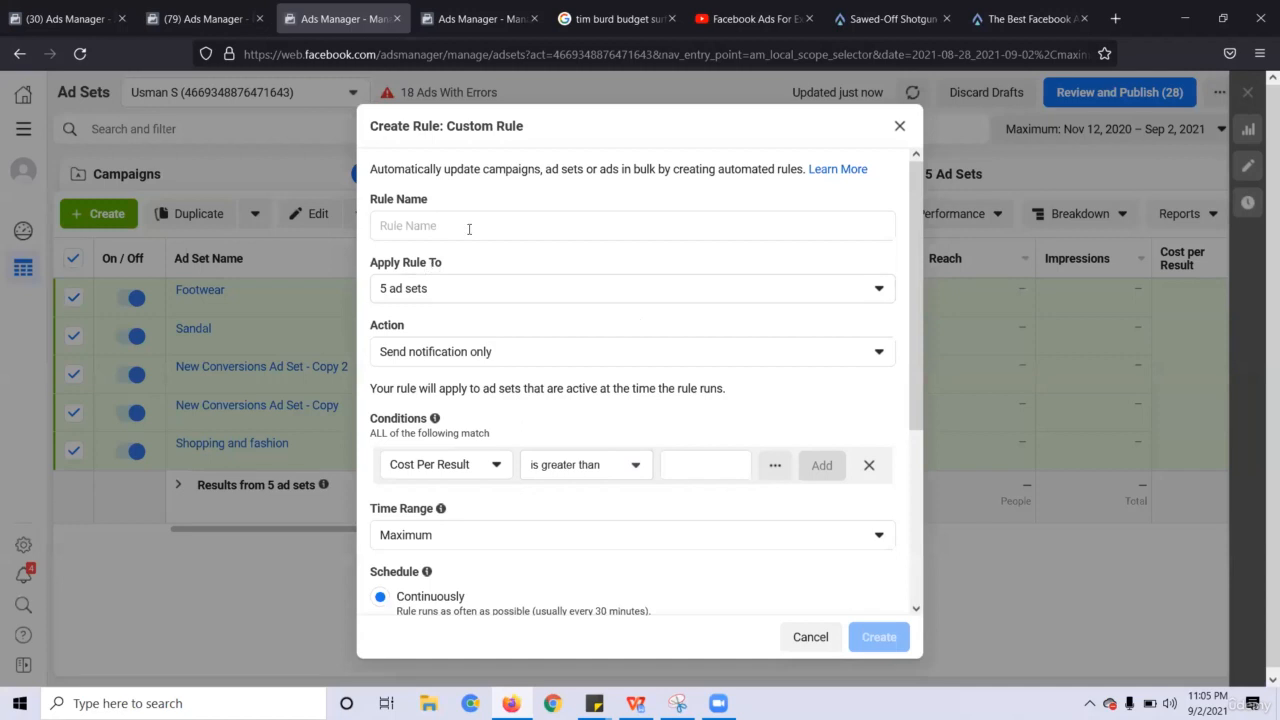
{"action": "left_click", "coordinate": [469, 229]}
{"action": "type", "text": "B"}
{"action": "key", "text": "BackSpace"}
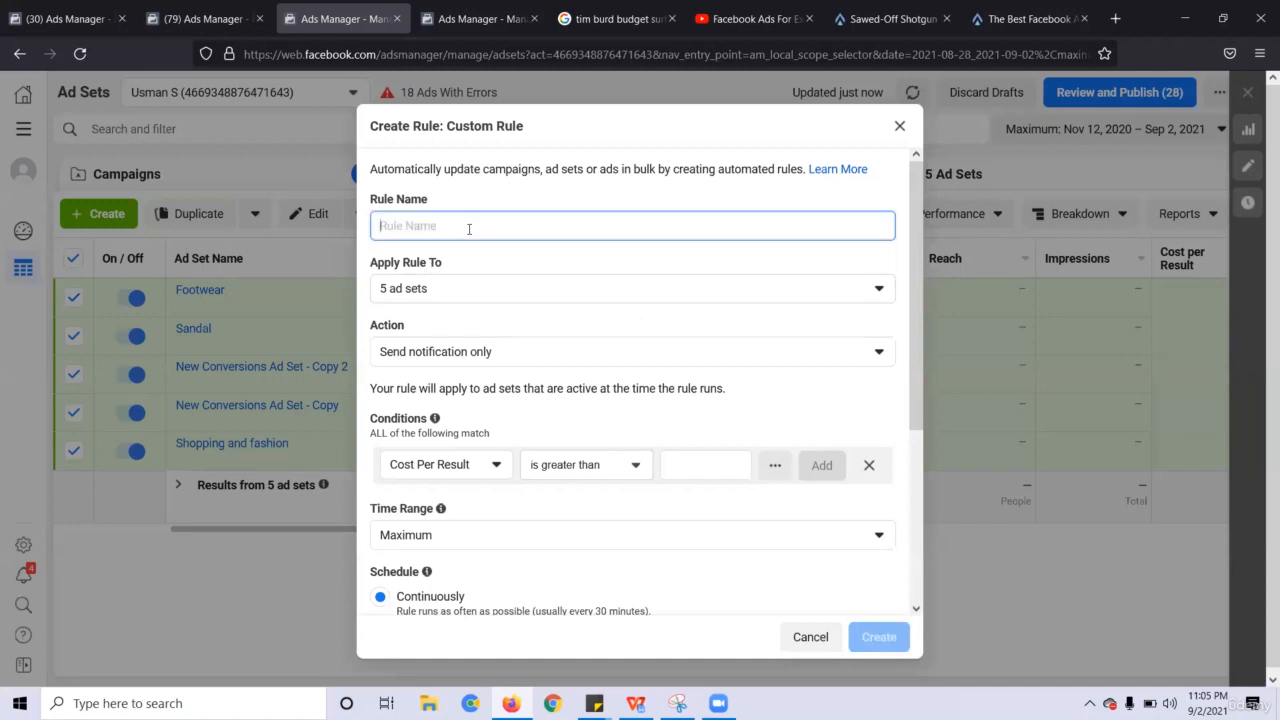
{"action": "type", "text": "Bi"}
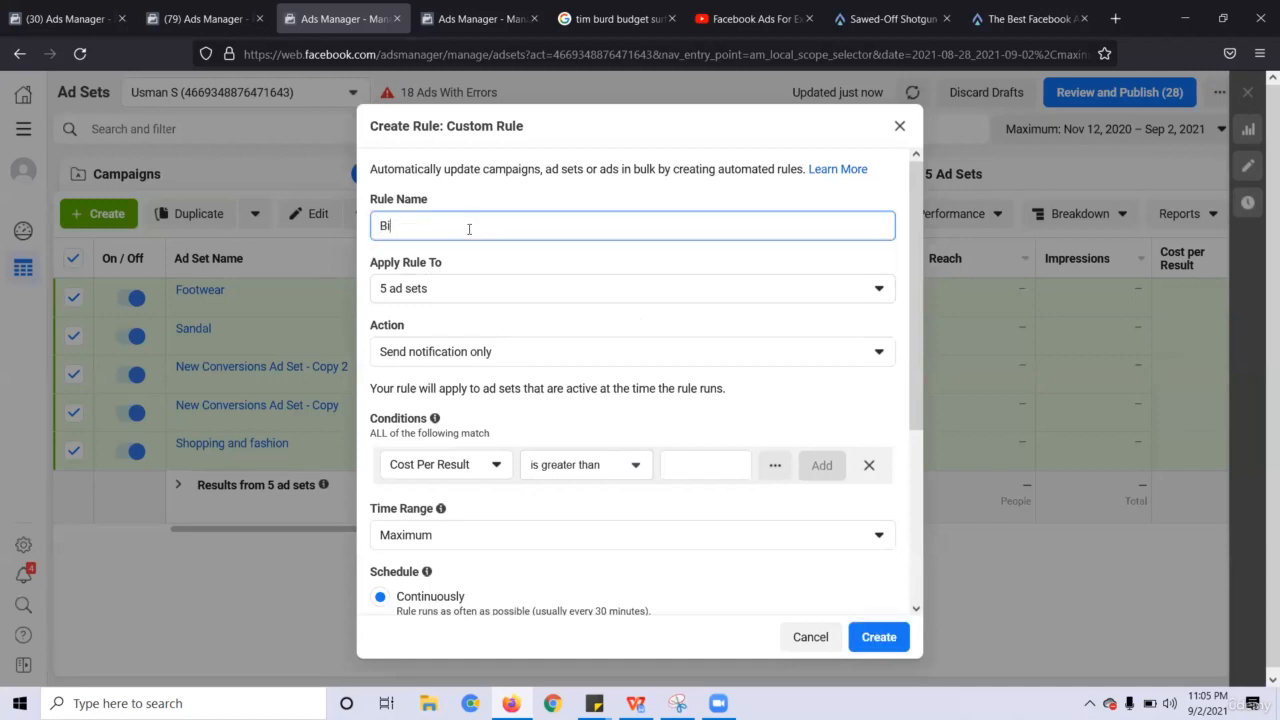
{"action": "type", "text": "d Bump"}
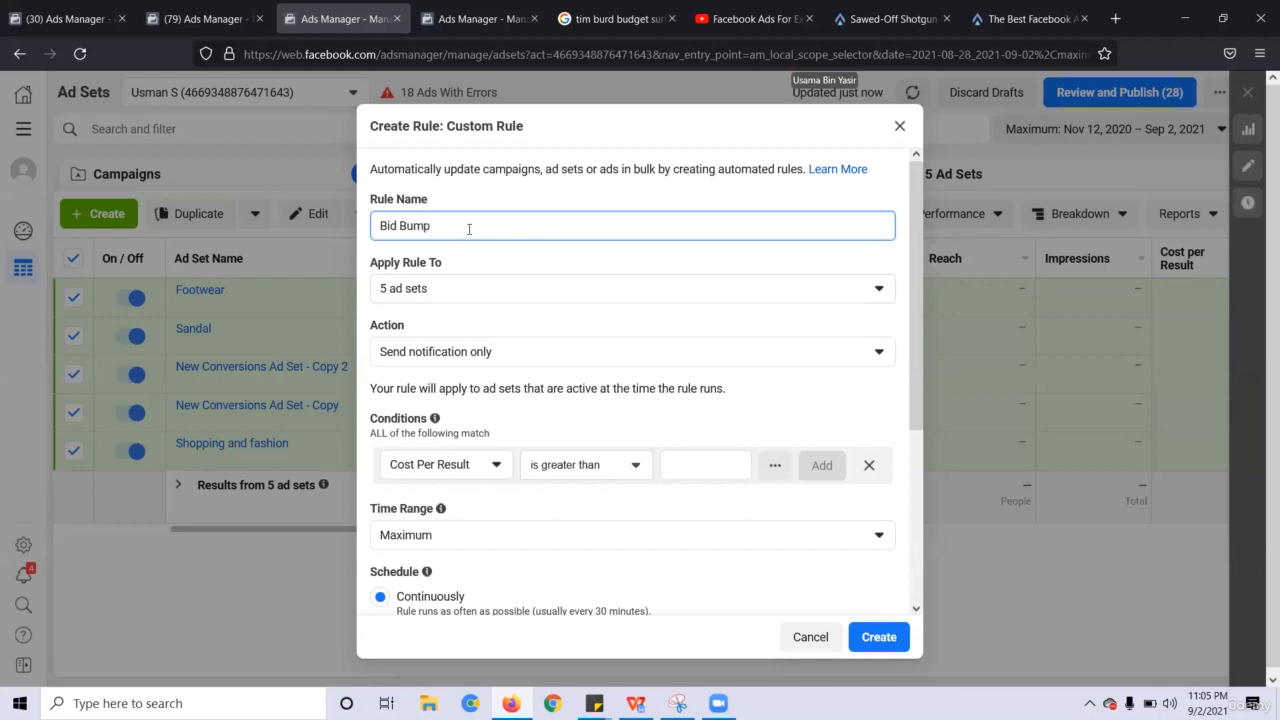
{"action": "left_click", "coordinate": [644, 263]}
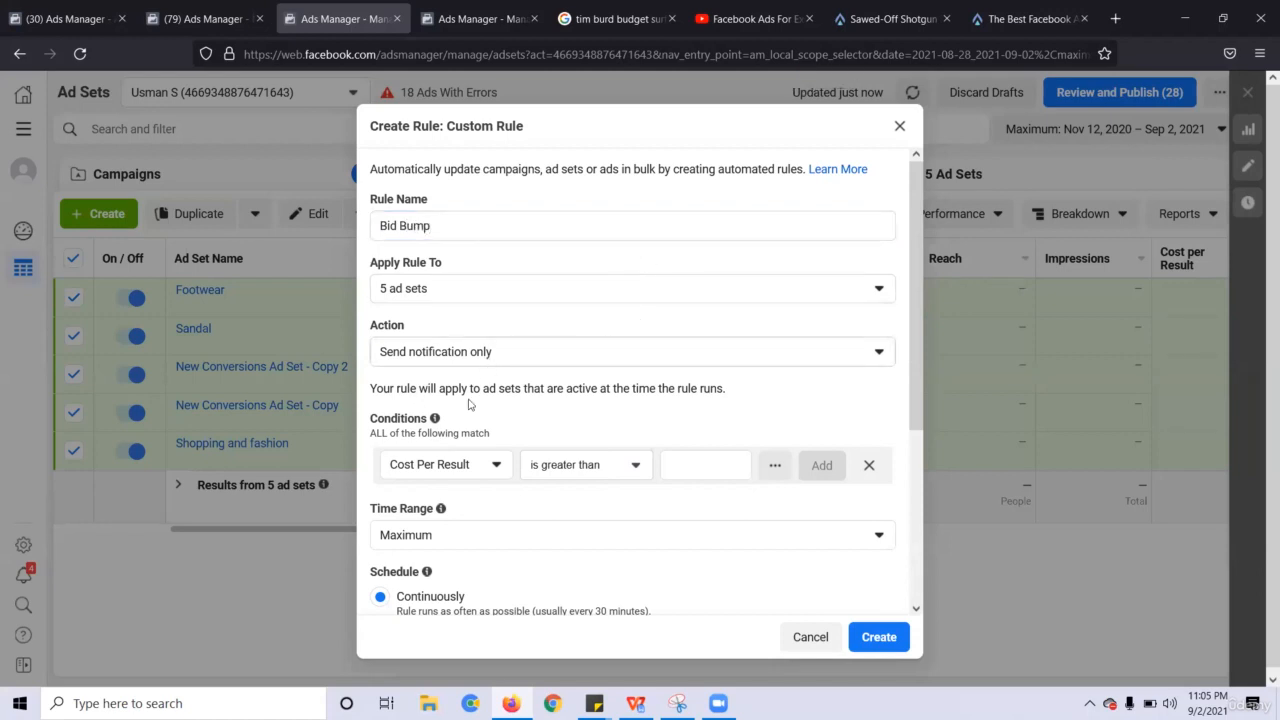
Set the rule's action to Increase bid by, with a maximum manual bid cap of $10
{"action": "left_click", "coordinate": [470, 358]}
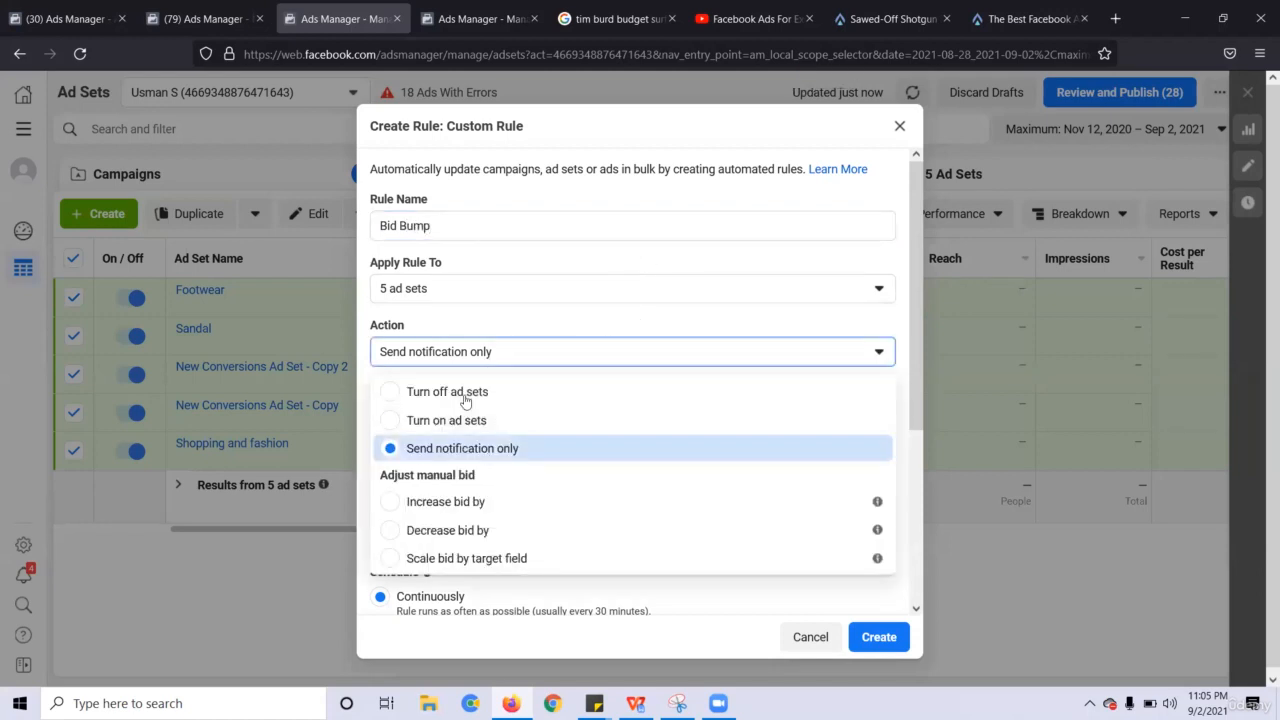
{"action": "left_click", "coordinate": [504, 502]}
{"action": "left_click", "coordinate": [598, 470]}
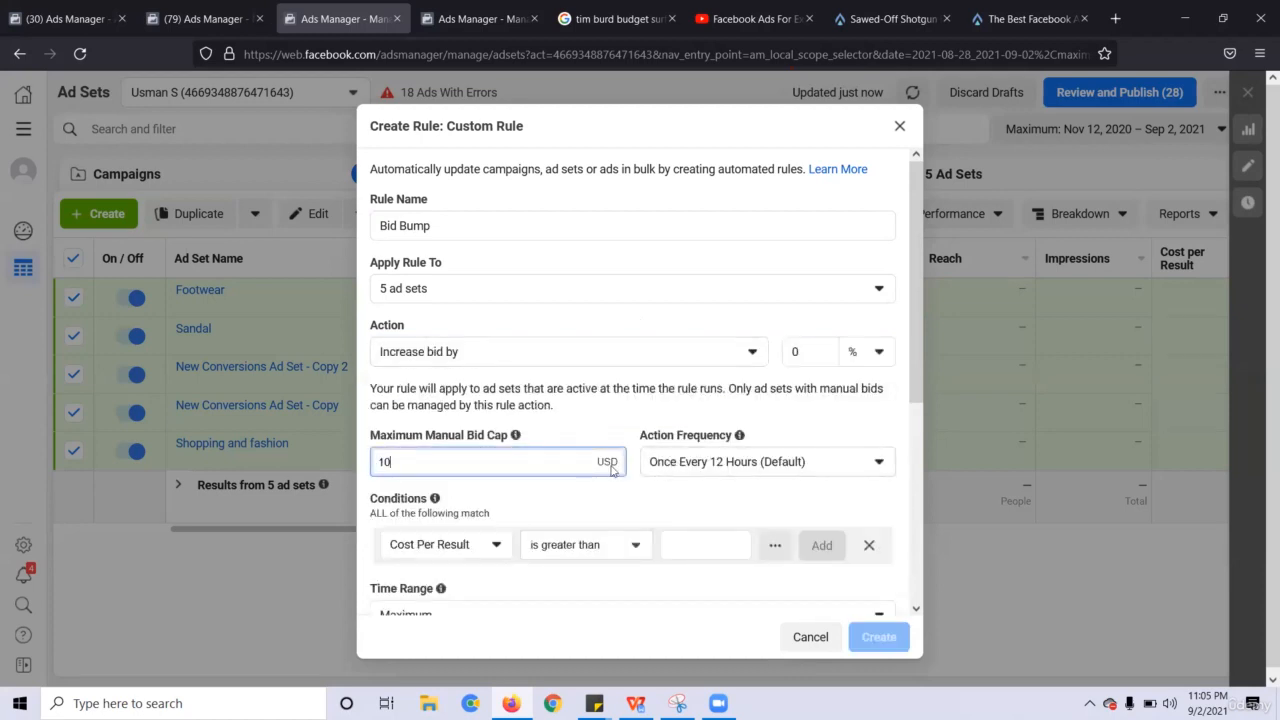
{"action": "type", "text": "10"}
{"action": "left_click", "coordinate": [617, 420]}
Set the rule's action frequency to Once Hourly and its bid increase to 10%
{"action": "left_click", "coordinate": [860, 468]}
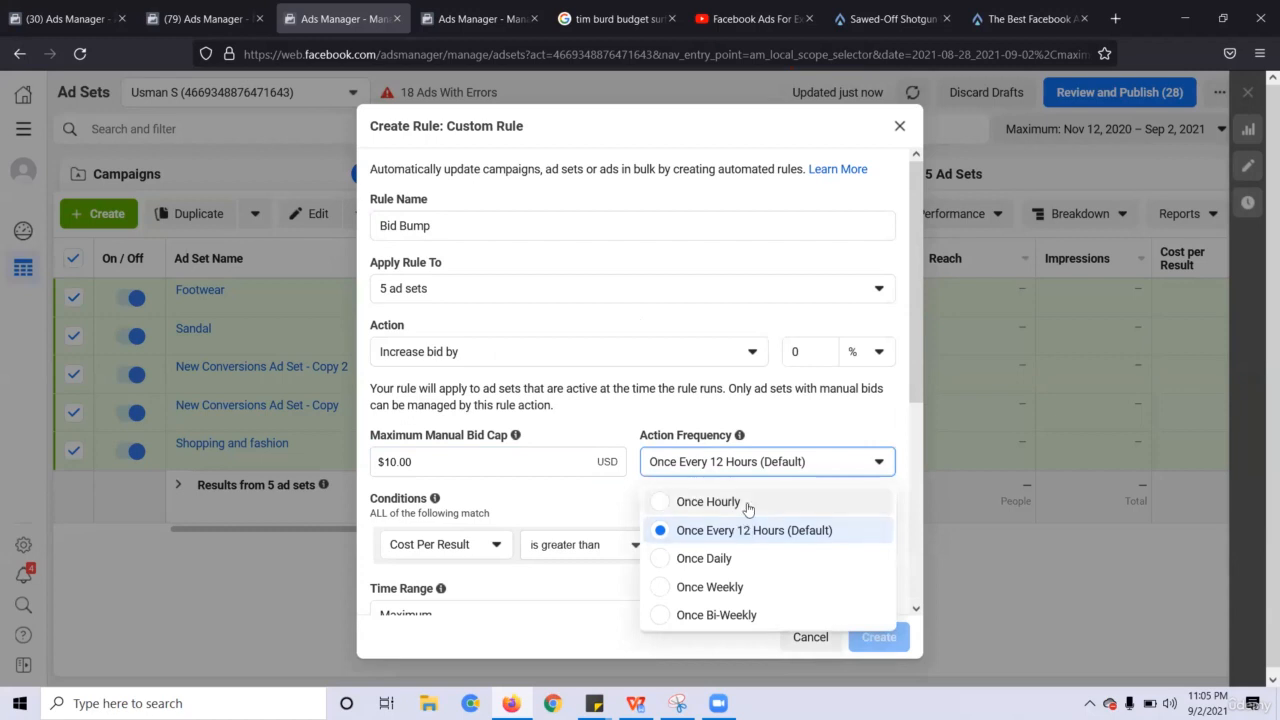
{"action": "left_click", "coordinate": [748, 503]}
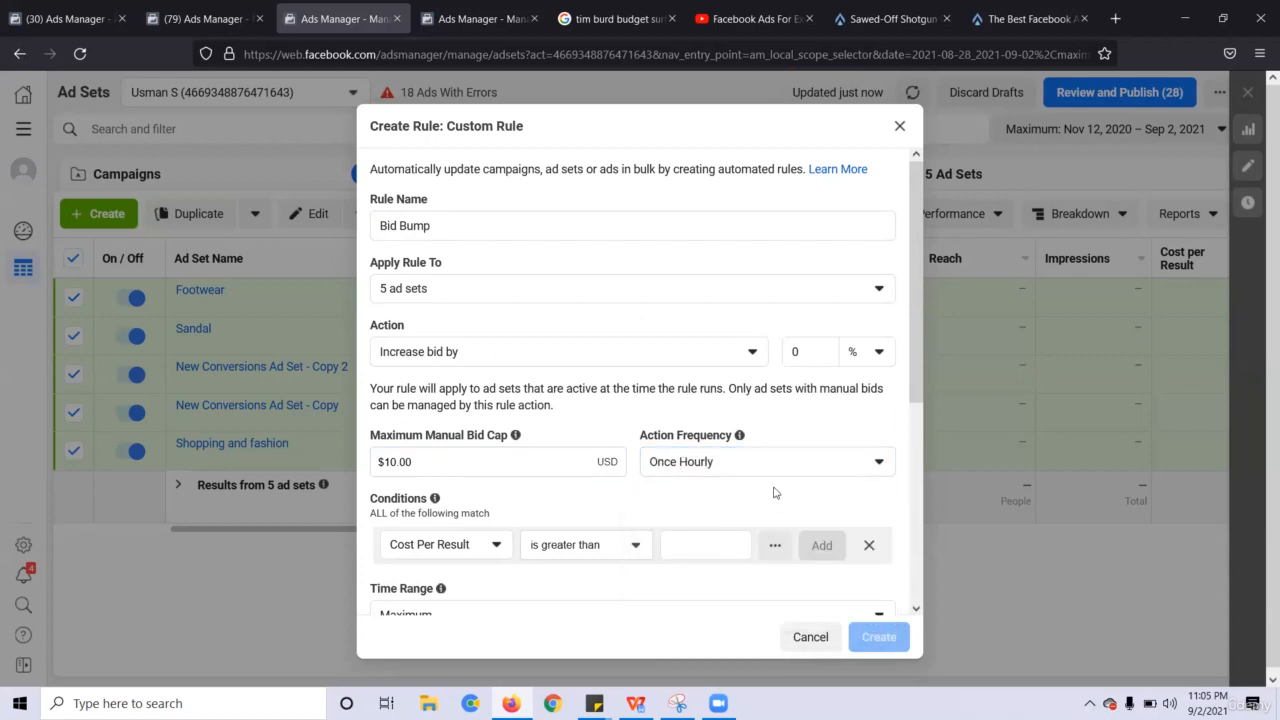
{"action": "left_click", "coordinate": [796, 348]}
{"action": "type", "text": "10"}
{"action": "left_click", "coordinate": [665, 441]}
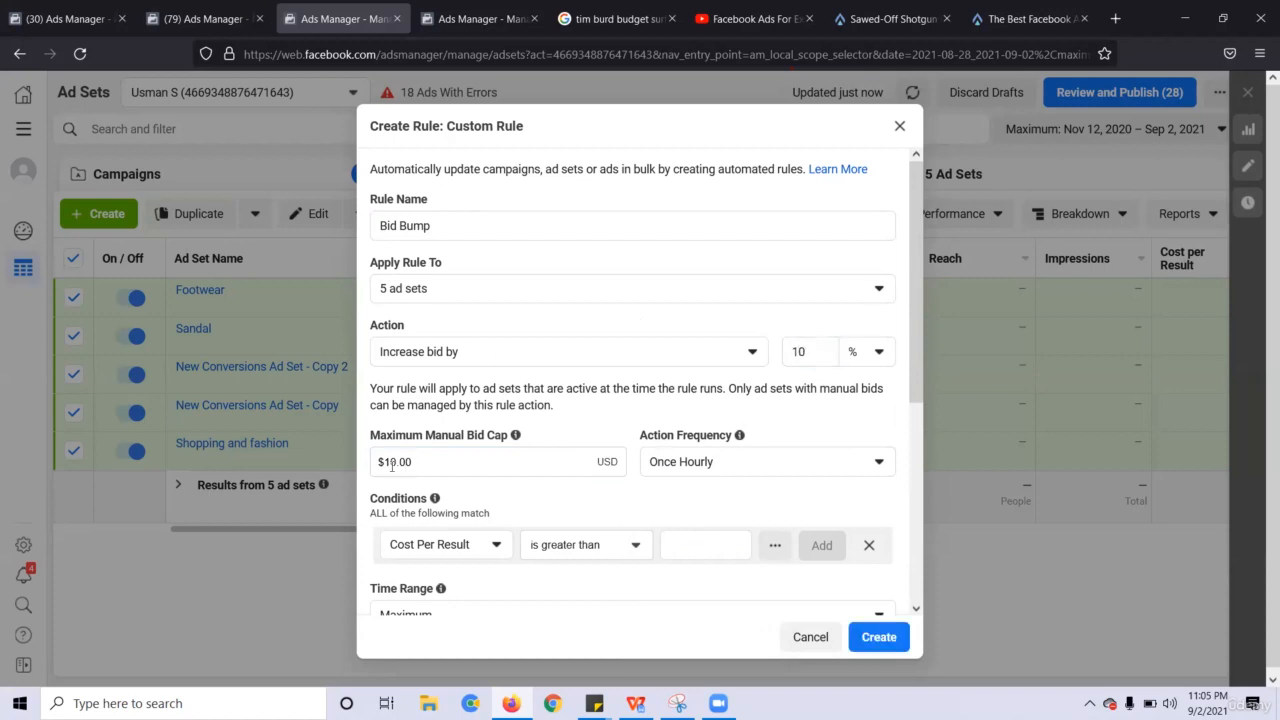
Set the rule's maximum manual bid cap to $100
{"action": "left_click", "coordinate": [391, 475]}
{"action": "left_click", "coordinate": [469, 438]}
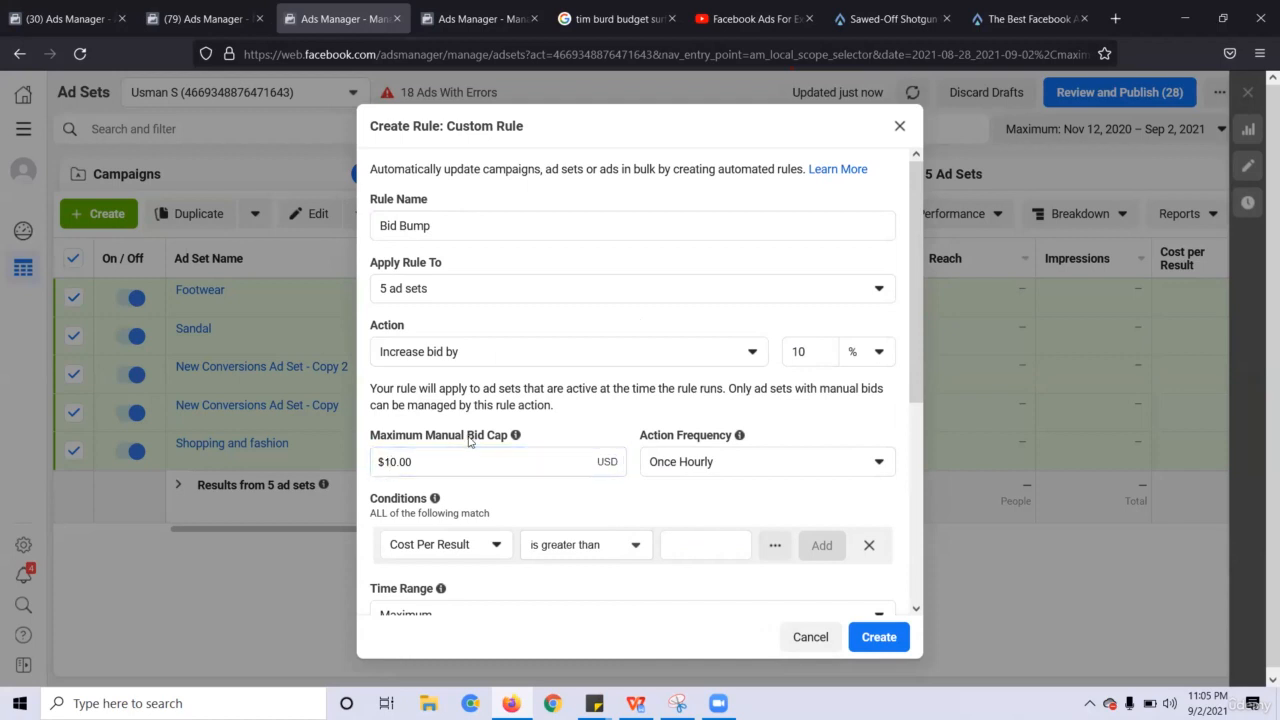
{"action": "left_click", "coordinate": [395, 463]}
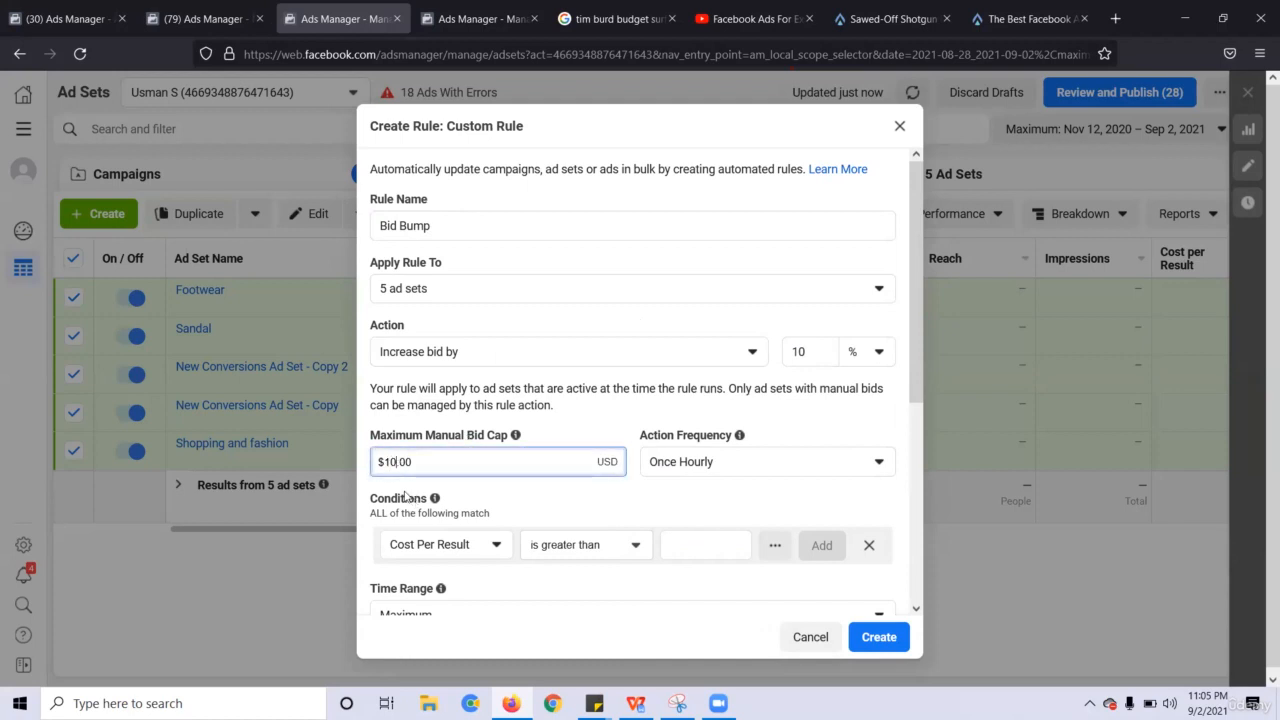
{"action": "left_click", "coordinate": [452, 426]}
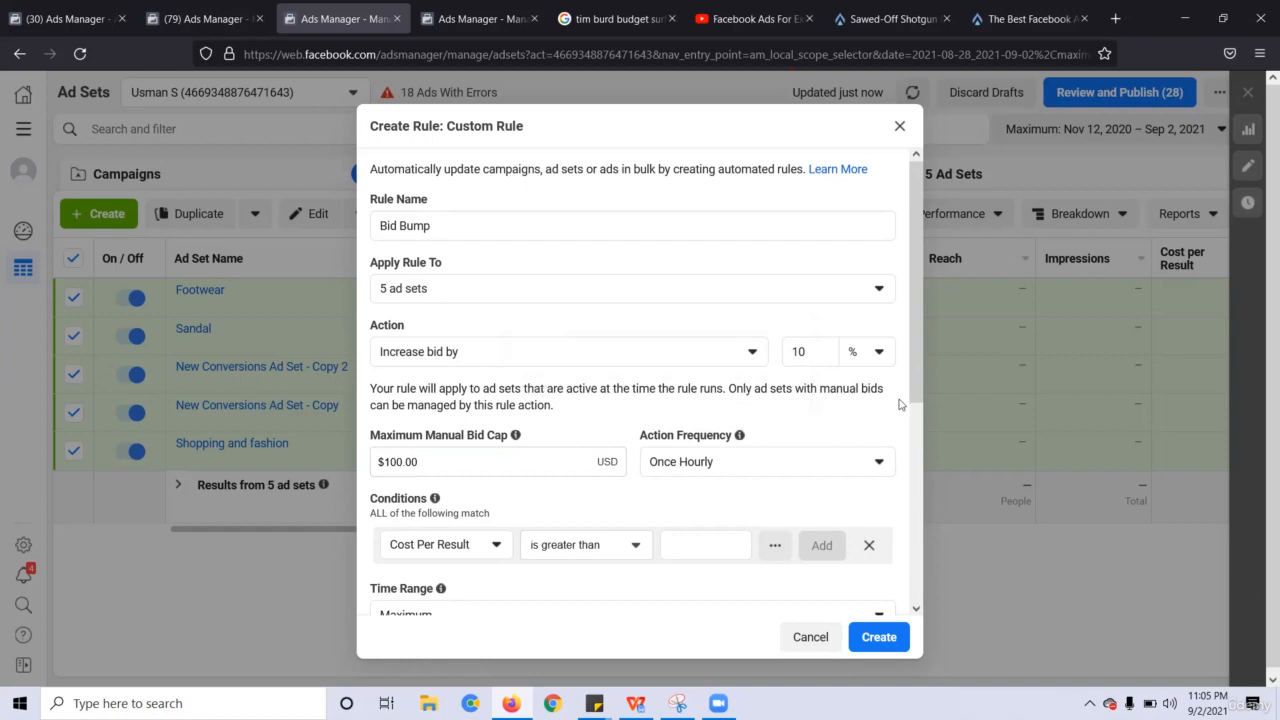
{"action": "left_click_drag", "start_coordinate": [490, 432], "coordinate": [513, 431]}
{"action": "left_click", "coordinate": [477, 418]}
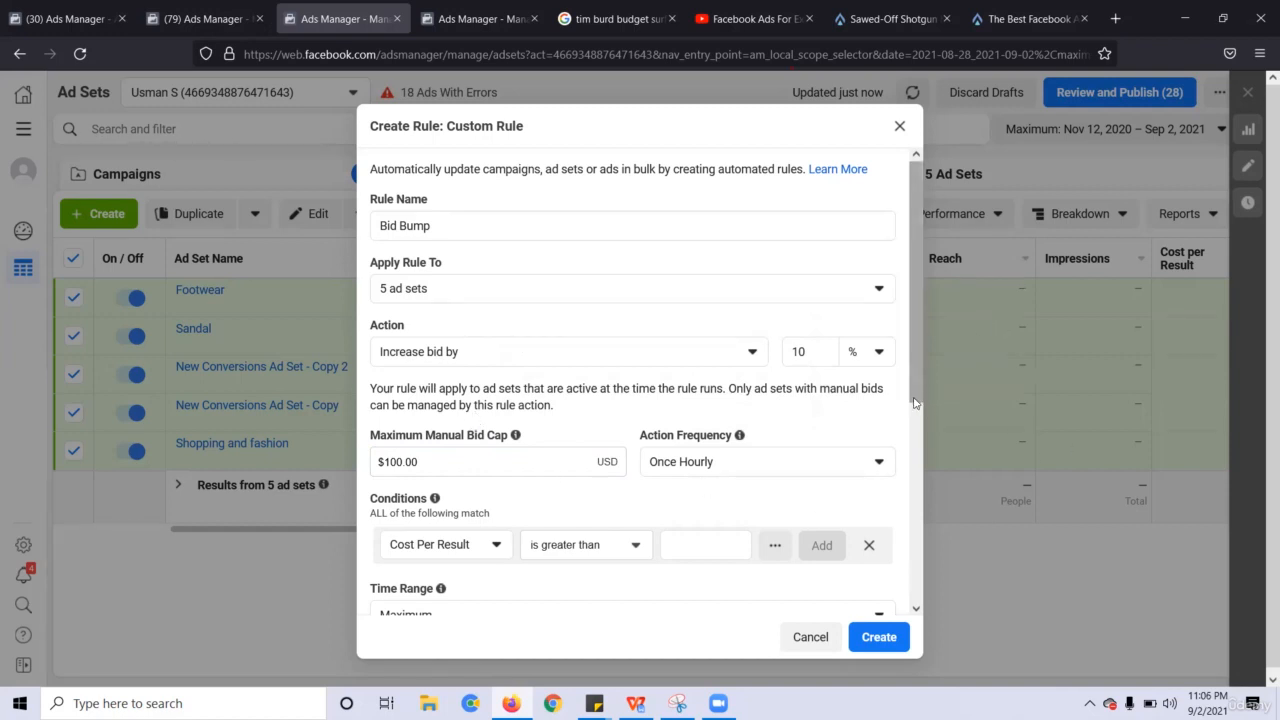
Add a condition to the Bid Bump rule that Spent is smaller than $100
{"action": "left_click_drag", "start_coordinate": [919, 403], "coordinate": [910, 492]}
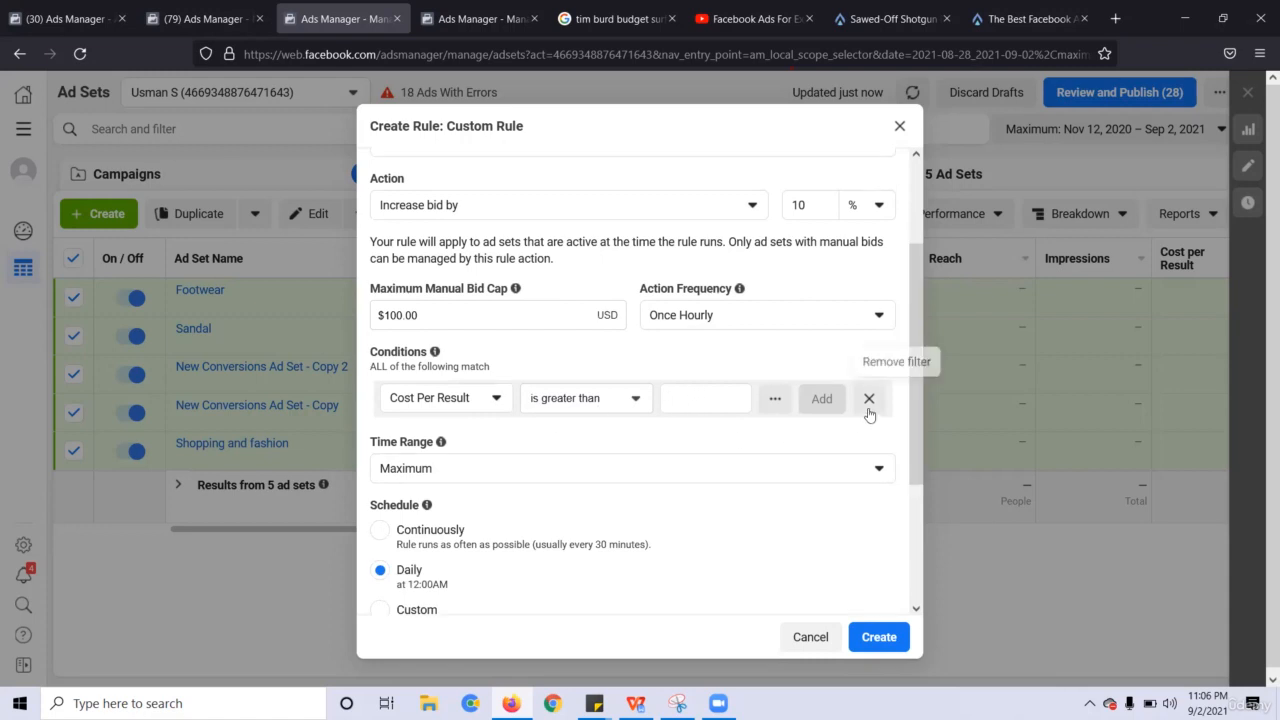
{"action": "left_click", "coordinate": [476, 405]}
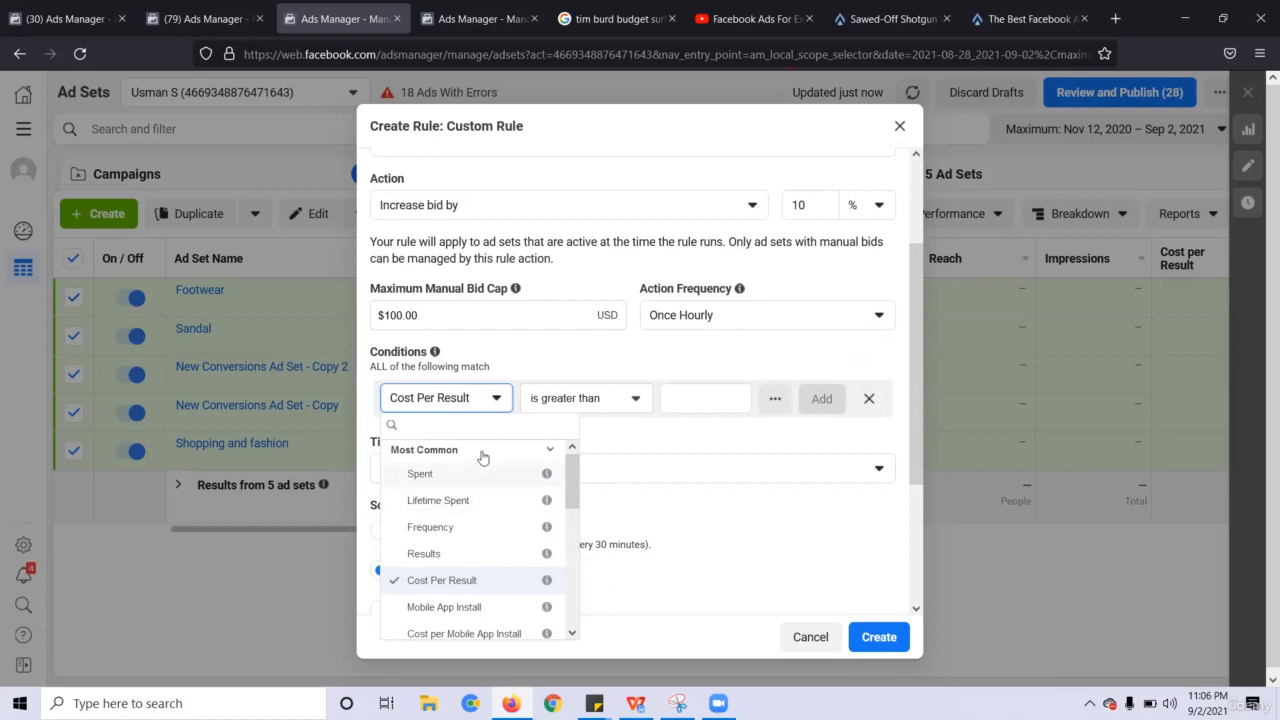
{"action": "left_click", "coordinate": [420, 473]}
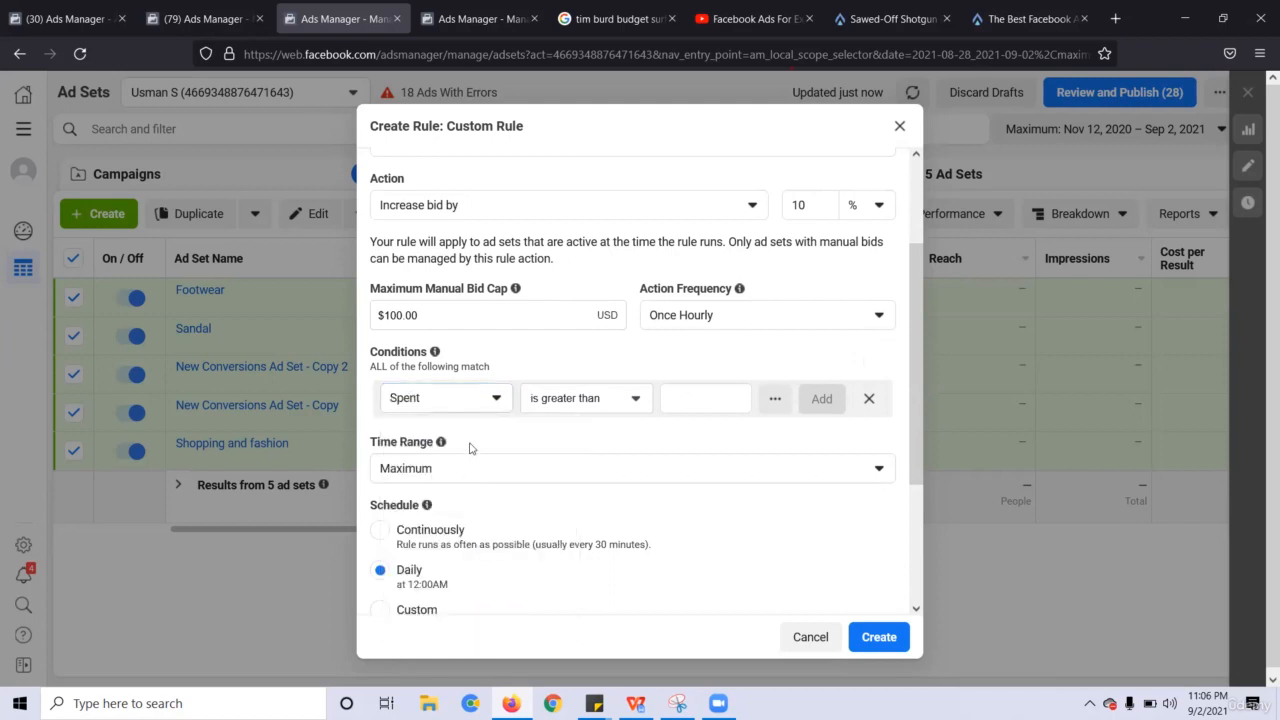
{"action": "left_click", "coordinate": [566, 397]}
{"action": "left_click", "coordinate": [586, 462]}
{"action": "left_click", "coordinate": [713, 395]}
{"action": "type", "text": "10"}
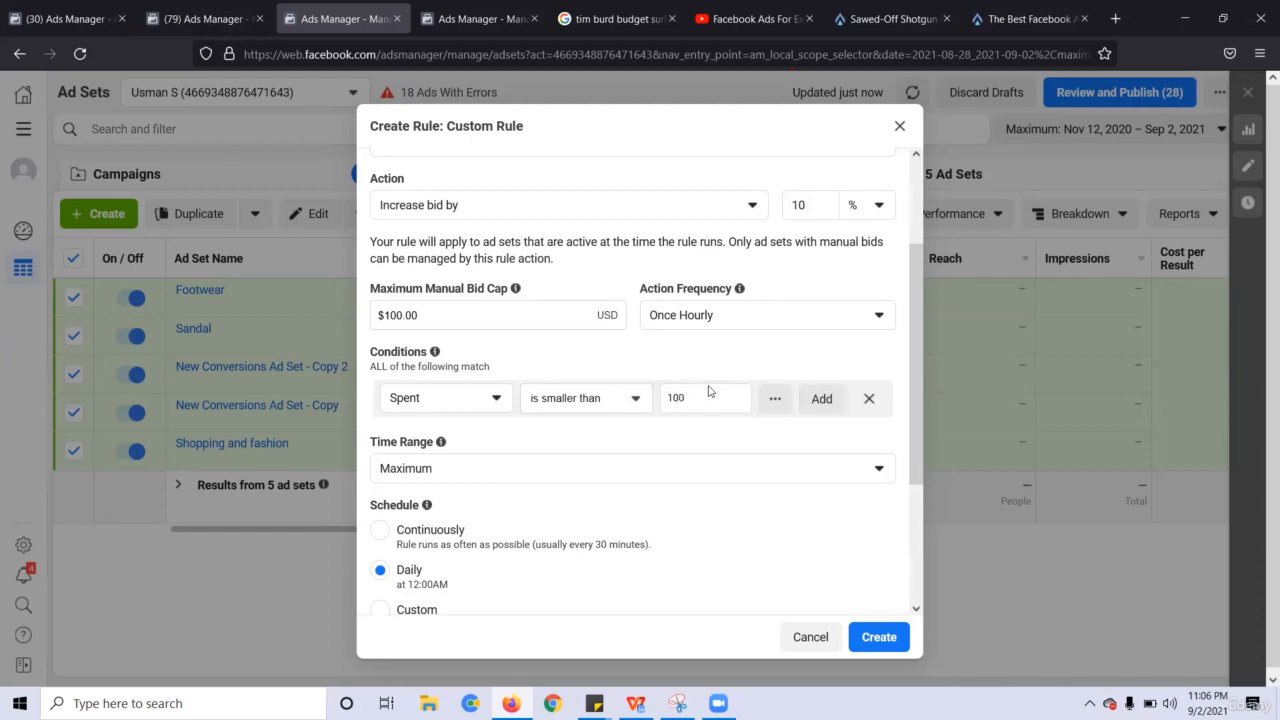
{"action": "type", "text": "0"}
{"action": "left_click", "coordinate": [821, 398]}
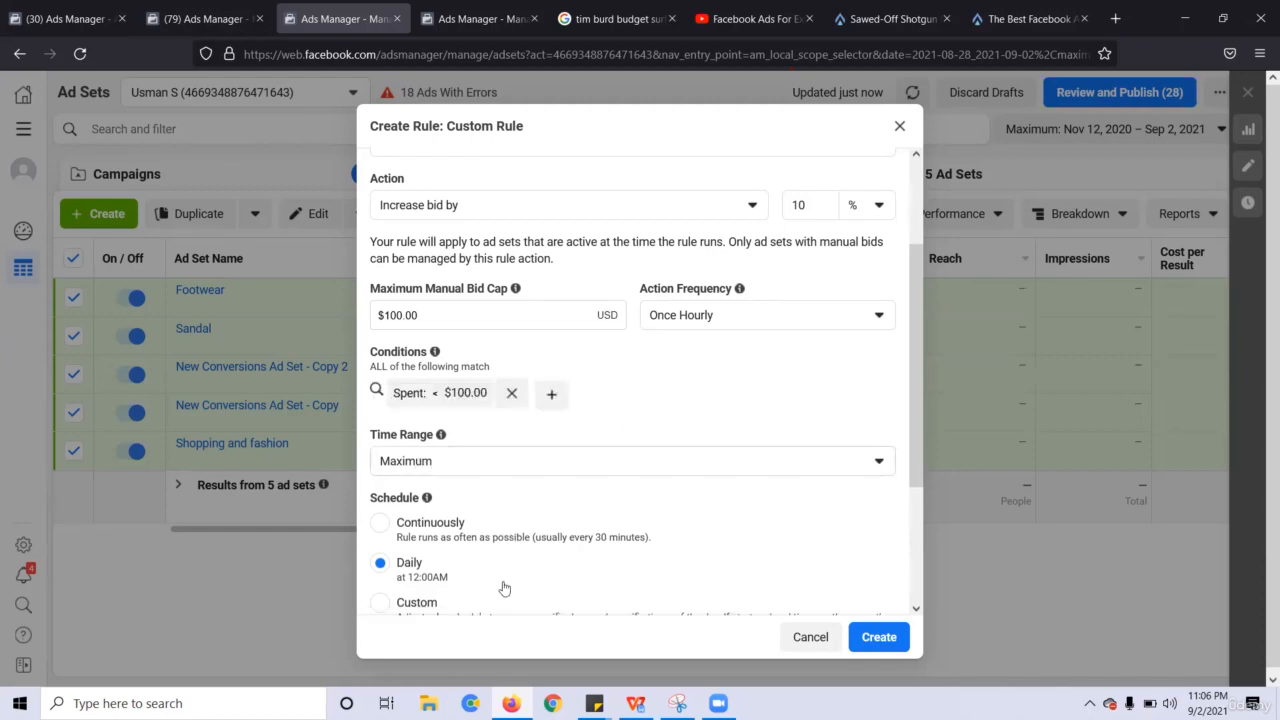
Schedule the Bid Bump rule to run Continuously, create it, and dismiss the confirmation
{"action": "left_click", "coordinate": [381, 523]}
{"action": "left_click_drag", "start_coordinate": [912, 388], "coordinate": [911, 478]}
{"action": "left_click", "coordinate": [565, 533]}
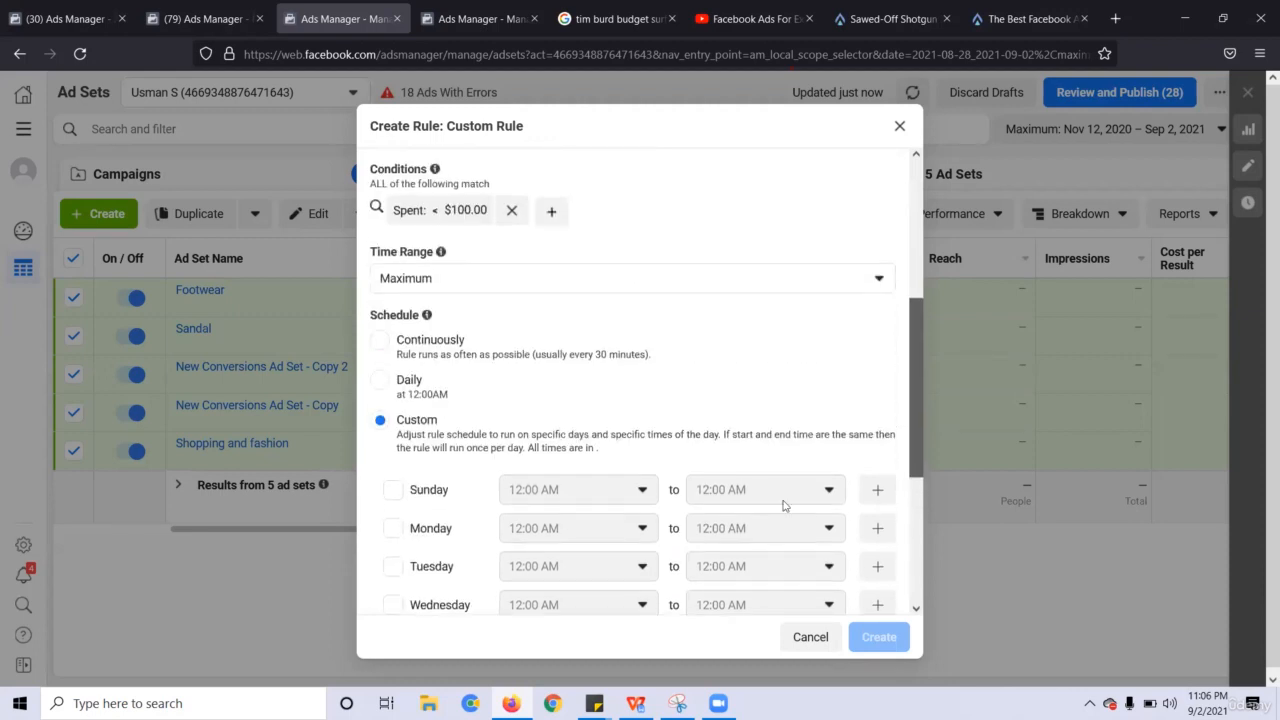
{"action": "left_click", "coordinate": [402, 347]}
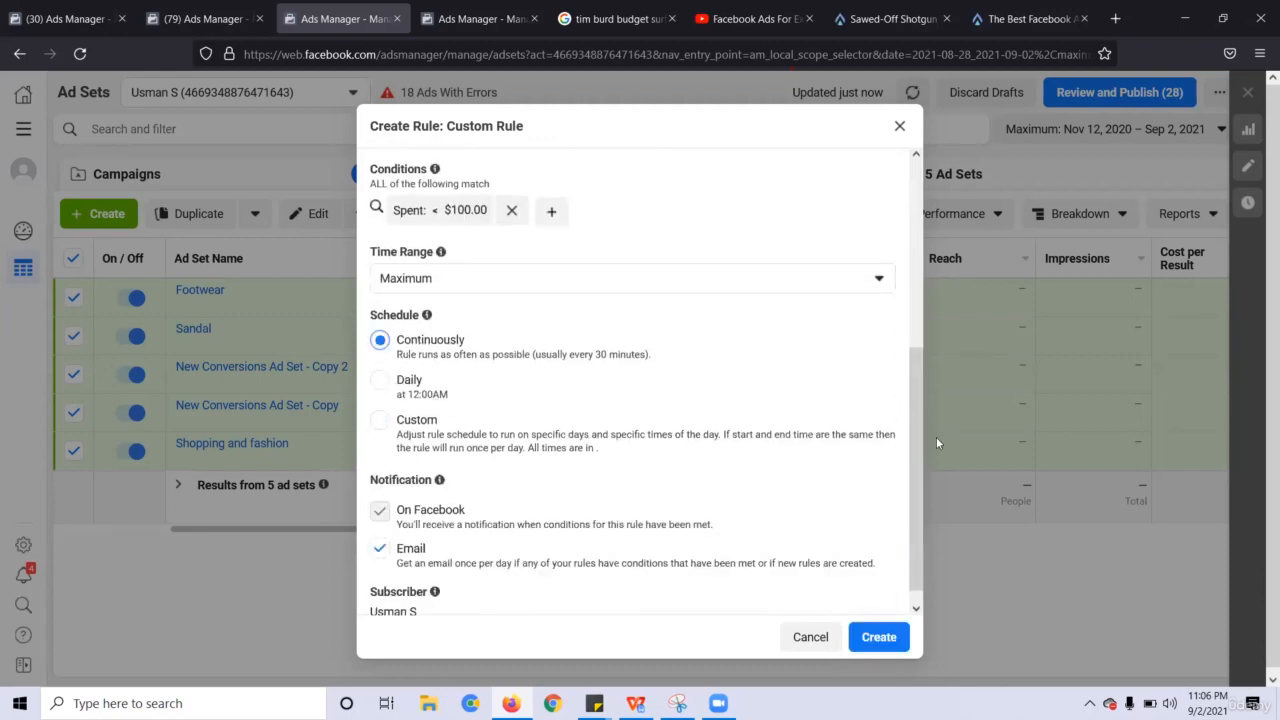
{"action": "left_click", "coordinate": [427, 566]}
{"action": "left_click_drag", "start_coordinate": [911, 360], "coordinate": [908, 256]}
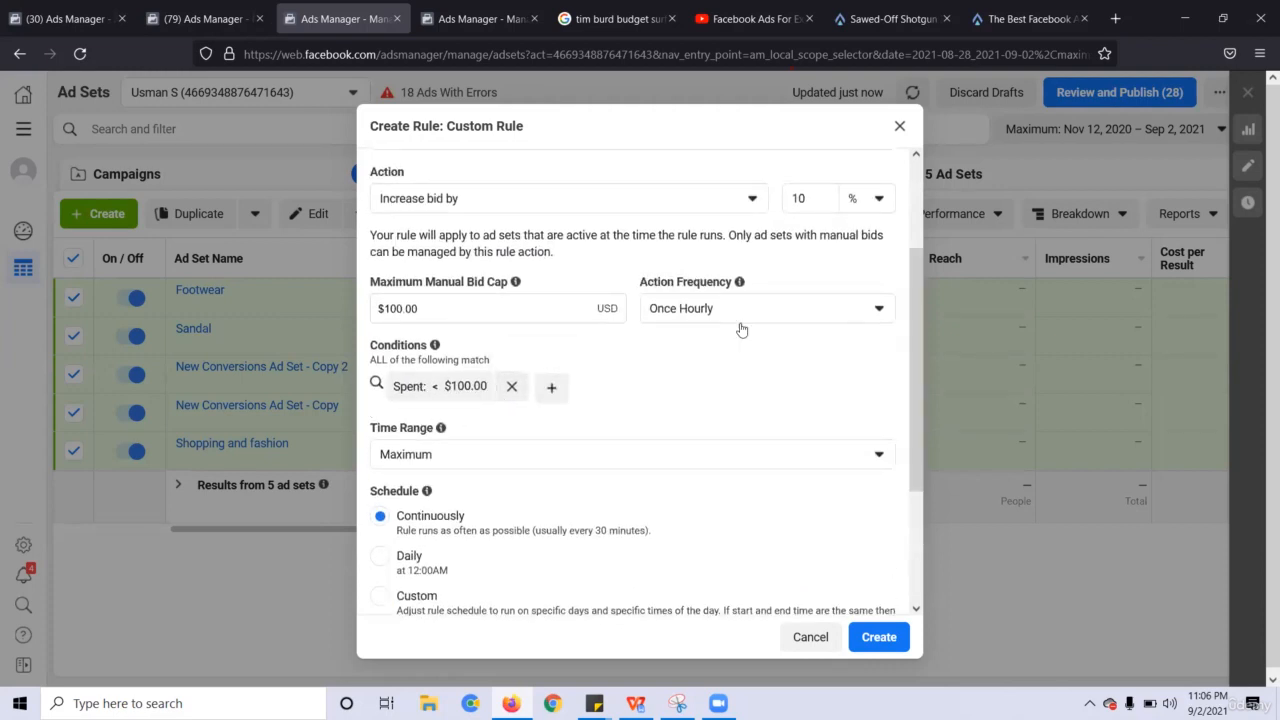
{"action": "left_click", "coordinate": [880, 636]}
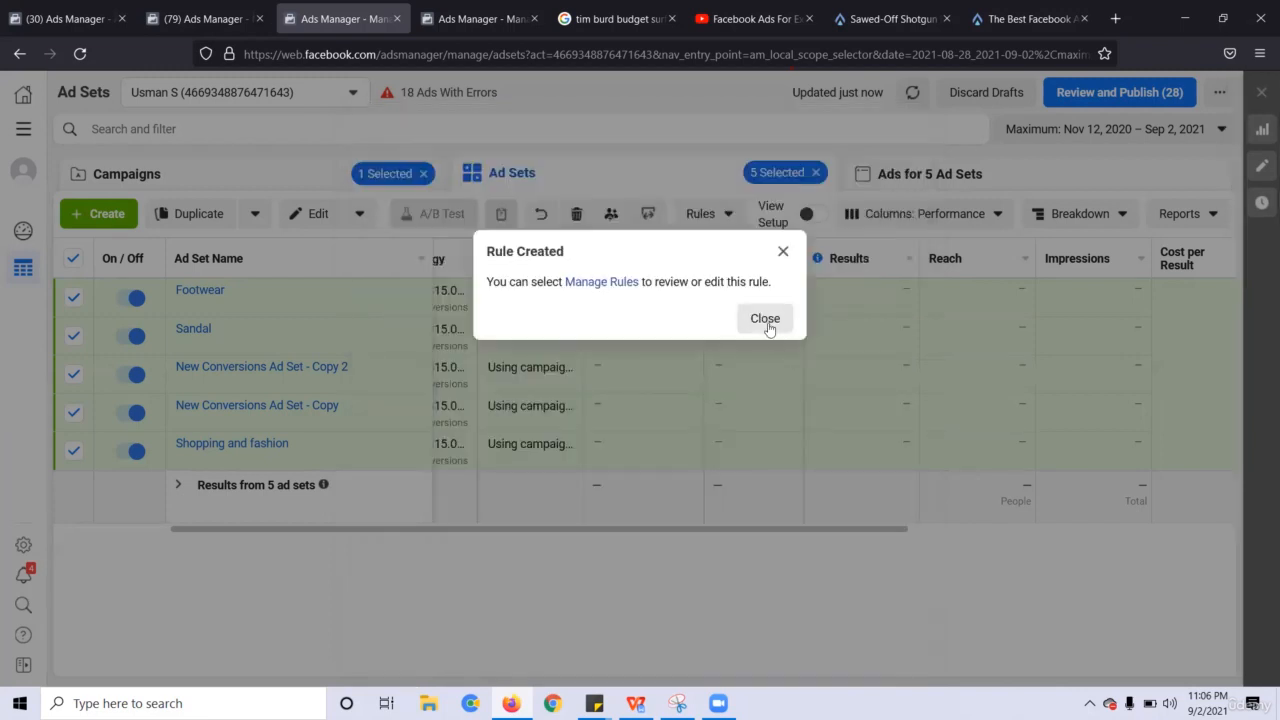
{"action": "left_click", "coordinate": [765, 318]}
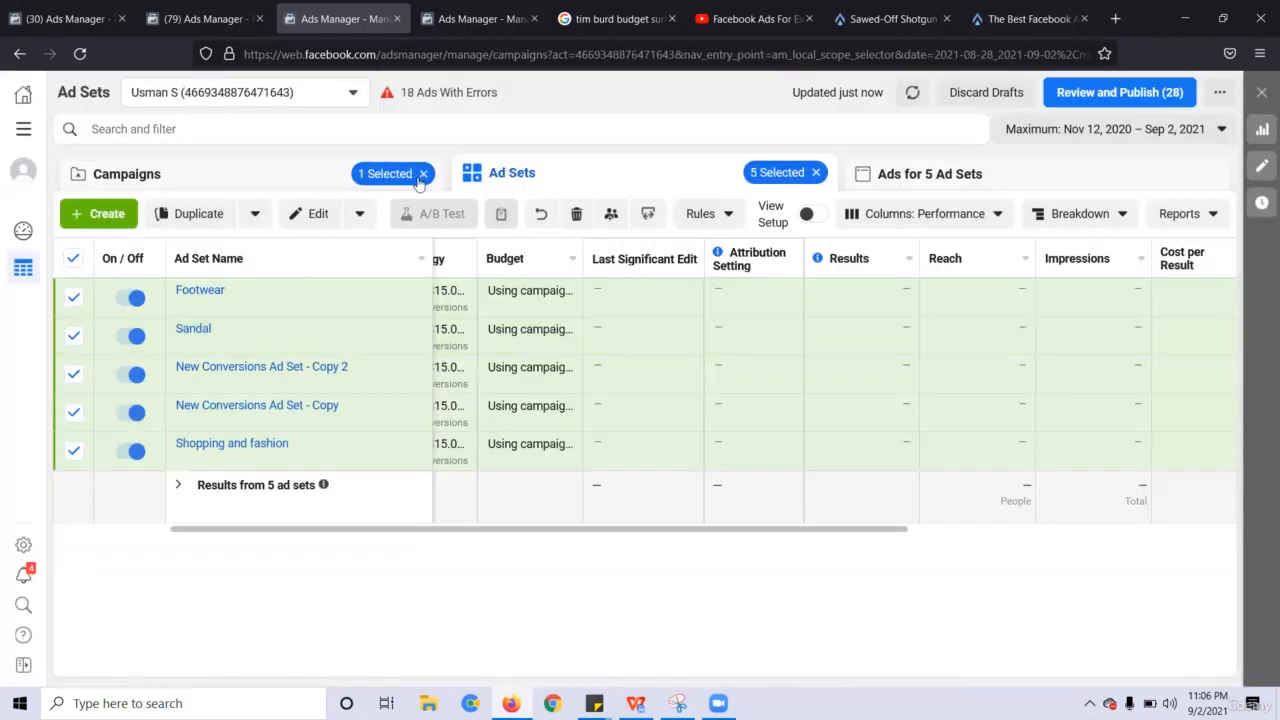
Rename the New Conversions Campaign as Bully and save the name to draft
{"action": "left_click", "coordinate": [390, 175]}
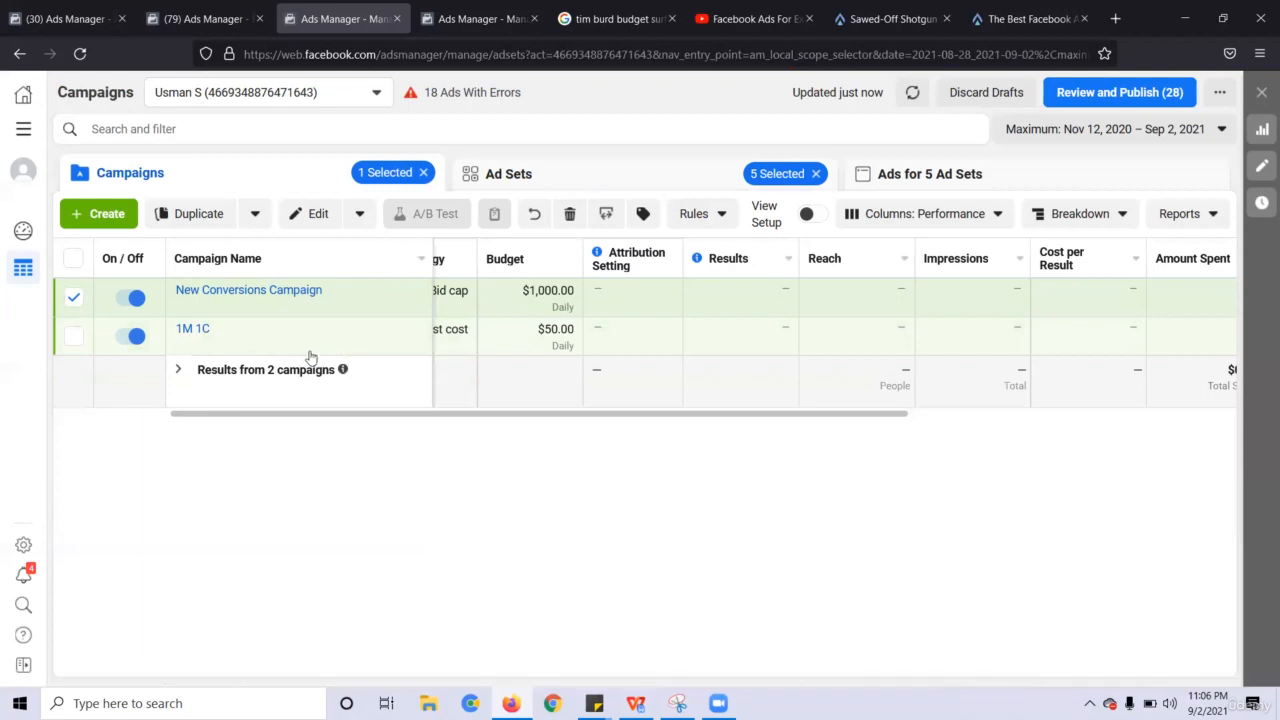
{"action": "left_click", "coordinate": [478, 178]}
{"action": "left_click", "coordinate": [385, 178]}
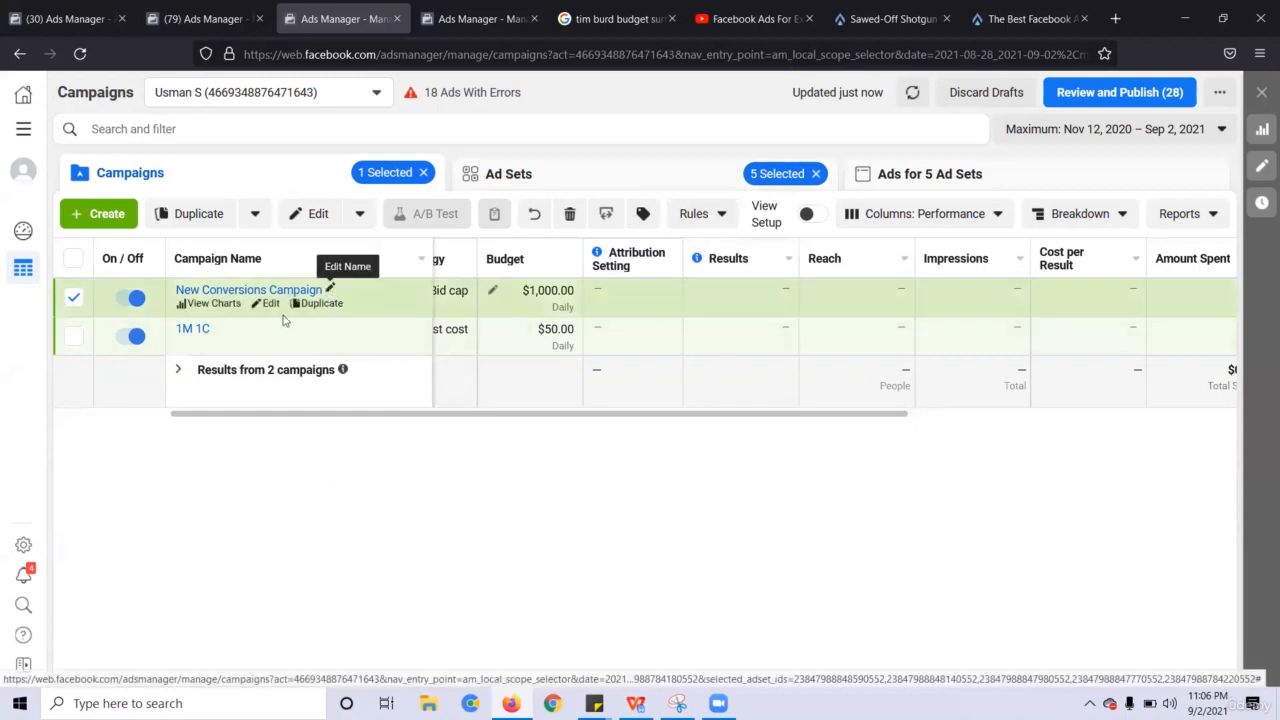
{"action": "left_click", "coordinate": [333, 291]}
{"action": "type", "text": "Bully"}
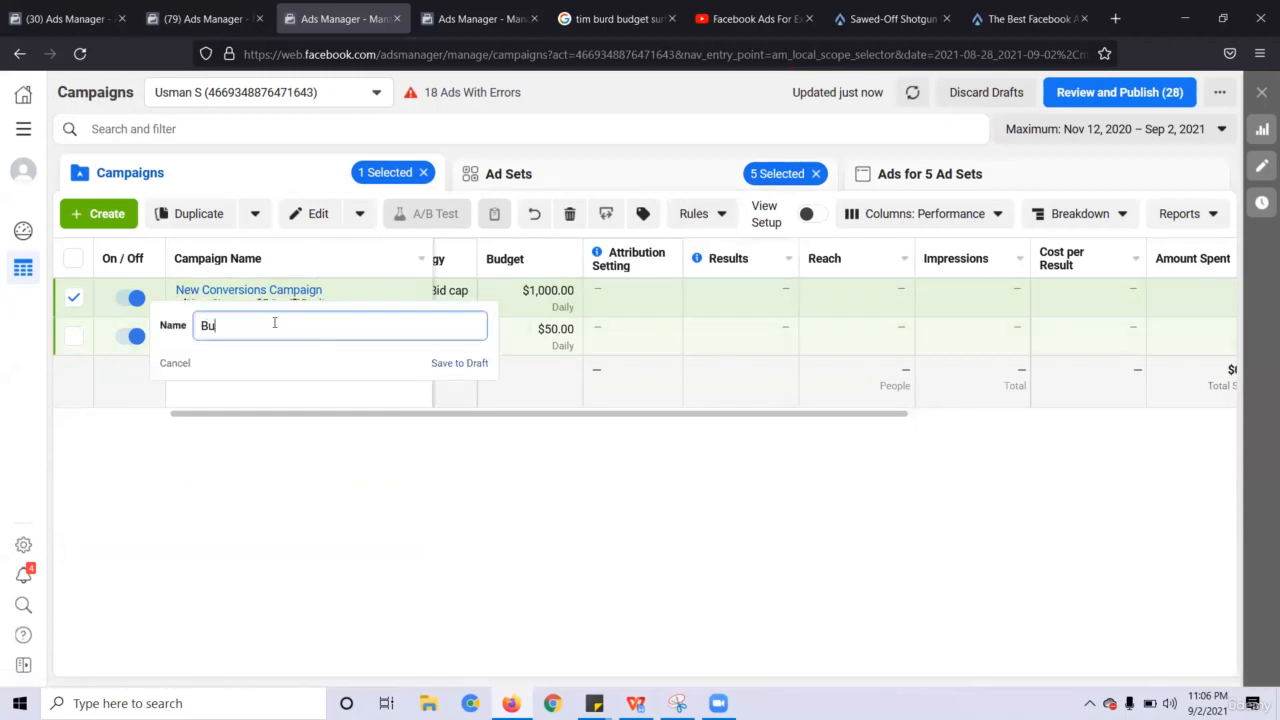
{"action": "left_click", "coordinate": [459, 363]}
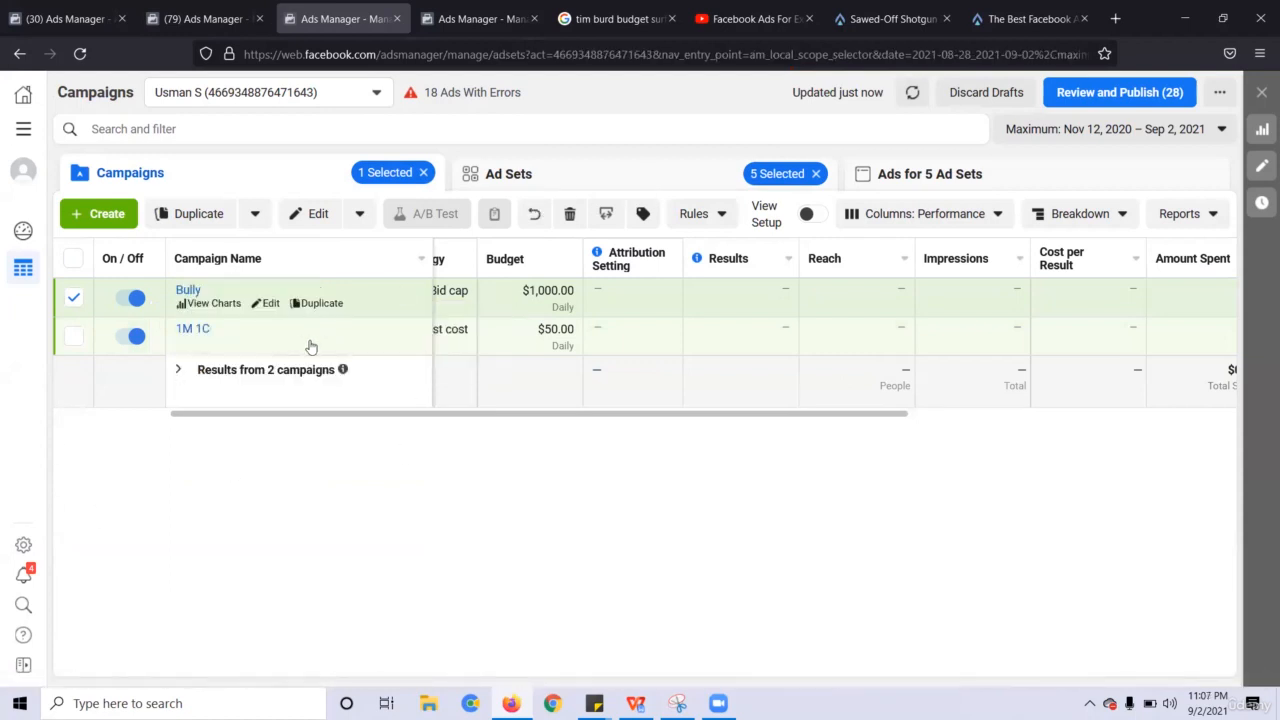
Review the delivery, bid strategy and budget of the Bully campaign's five ad sets
{"action": "left_click", "coordinate": [510, 174]}
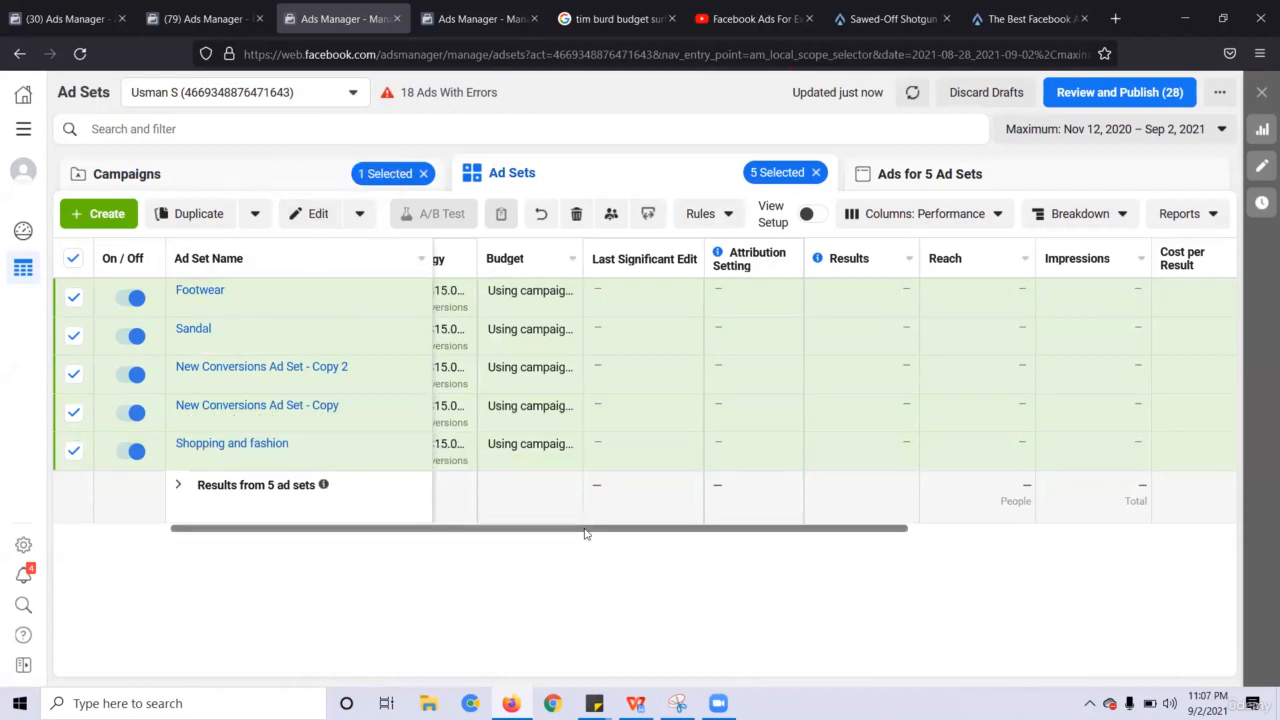
{"action": "scroll", "coordinate": [586, 531], "scroll_direction": "right", "scroll_amount": 6}
{"action": "scroll", "coordinate": [655, 587], "scroll_direction": "left", "scroll_amount": 8}
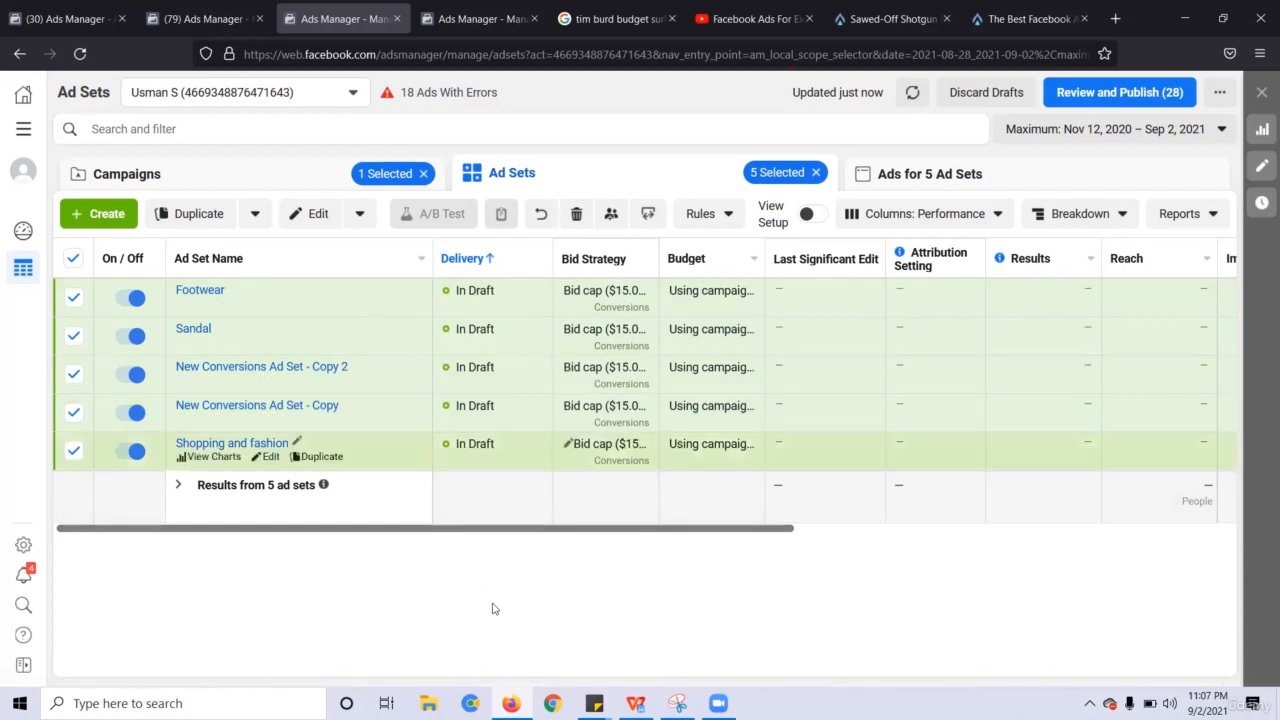
{"action": "left_click", "coordinate": [352, 173]}
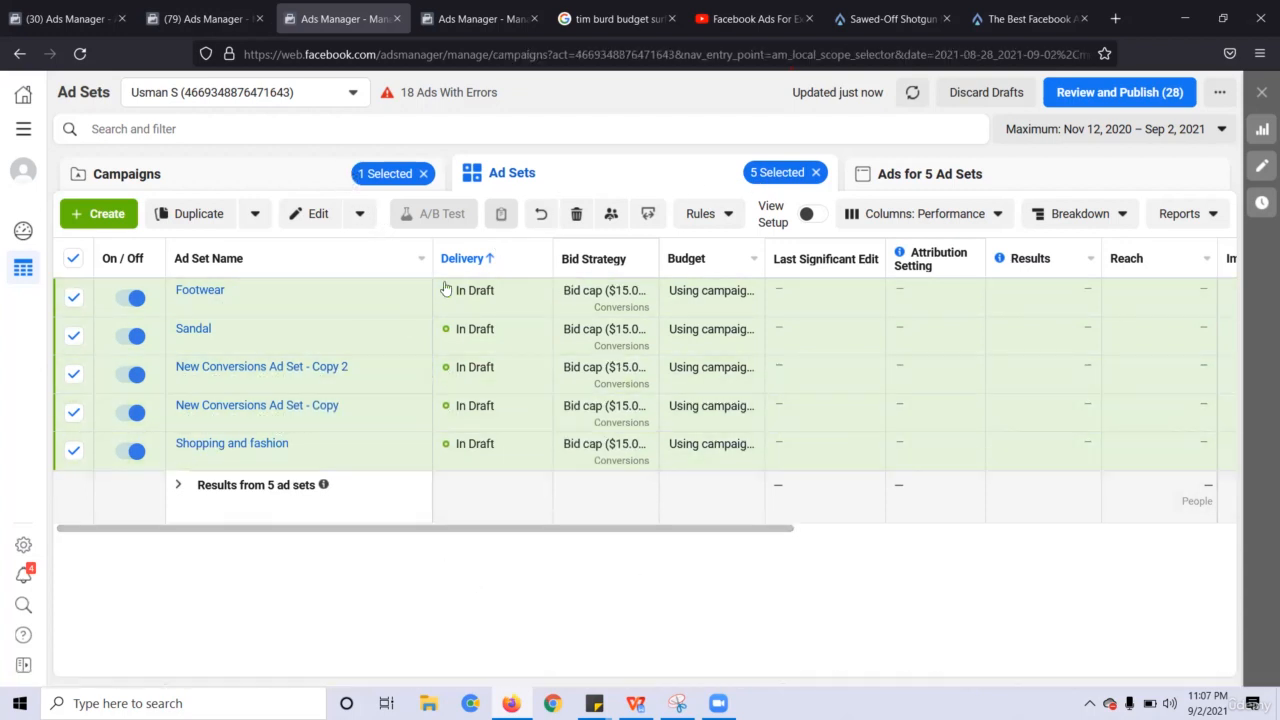
{"action": "left_click", "coordinate": [586, 184]}
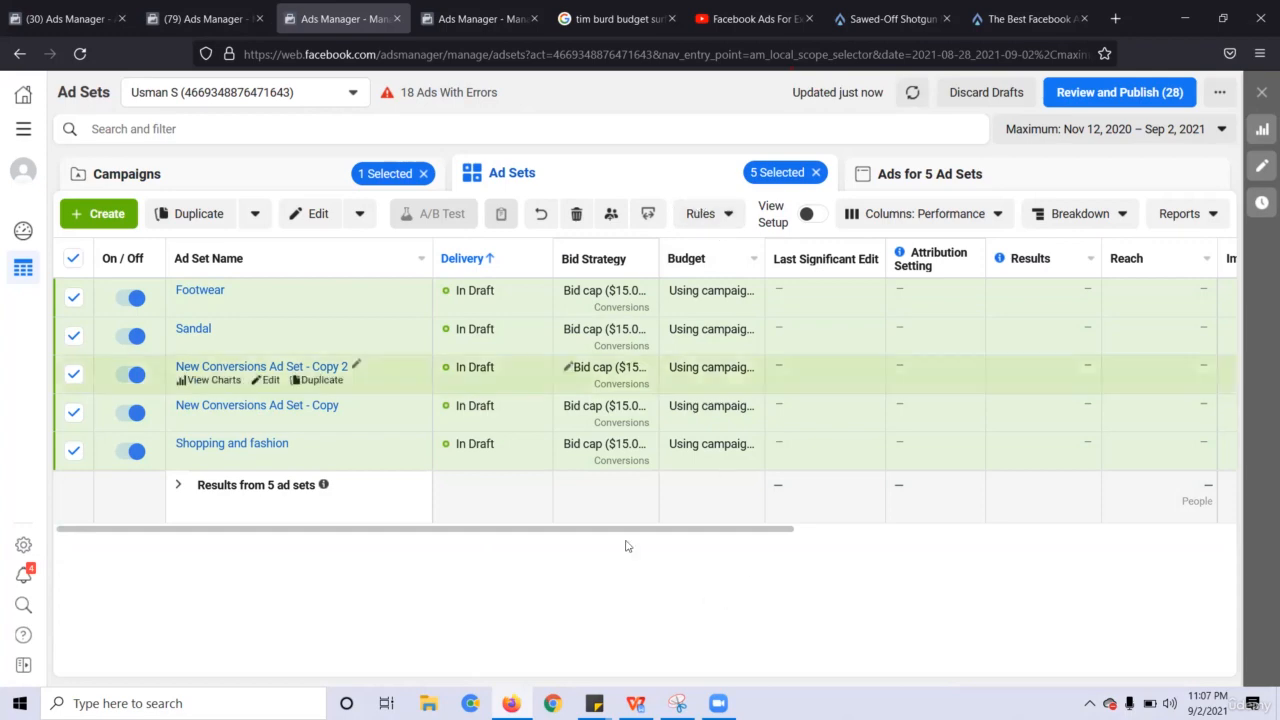
Switch to Tim Burd Strategies.docx in WPS Office and save the document at the numbered strategy benefits
{"action": "left_click", "coordinate": [636, 703]}
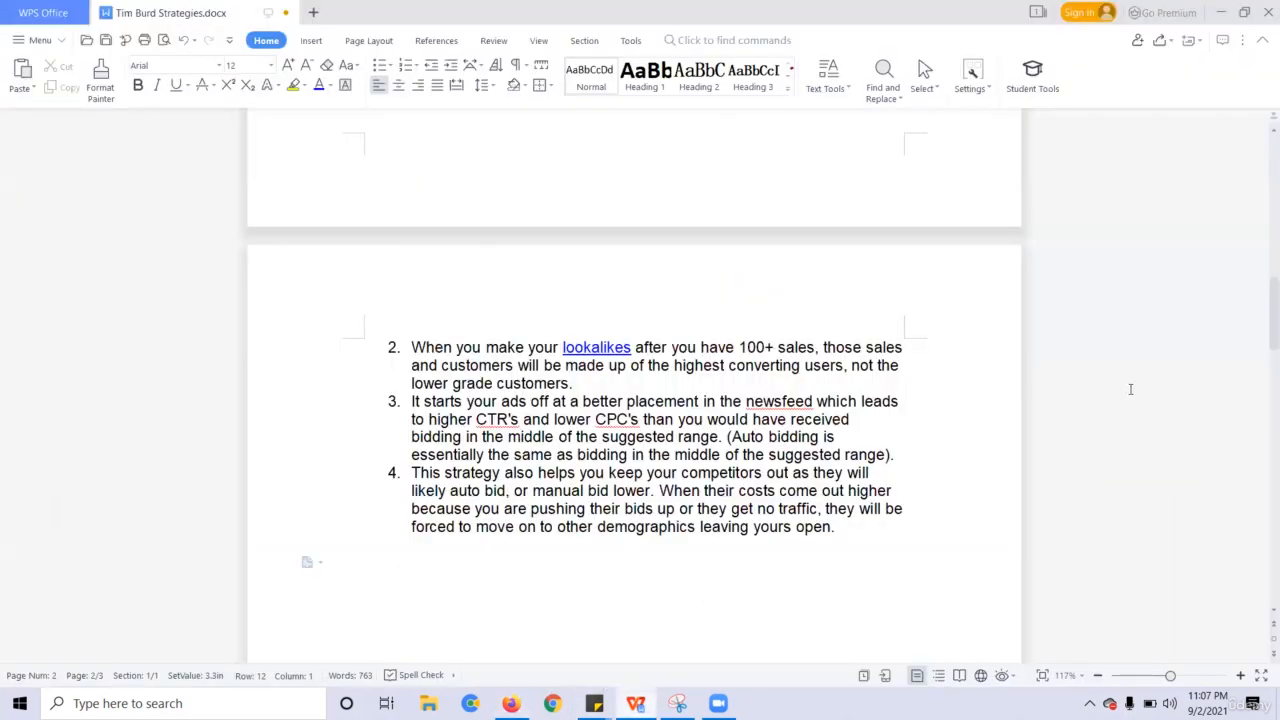
{"action": "mouse_move", "coordinate": [1262, 336]}
{"action": "left_mouse_down"}
{"action": "mouse_move", "coordinate": [1260, 232]}
{"action": "mouse_move", "coordinate": [1260, 386]}
{"action": "mouse_move", "coordinate": [1260, 358]}
{"action": "left_mouse_up"}
{"action": "scroll", "coordinate": [238, 485], "scroll_direction": "up", "scroll_amount": 2}
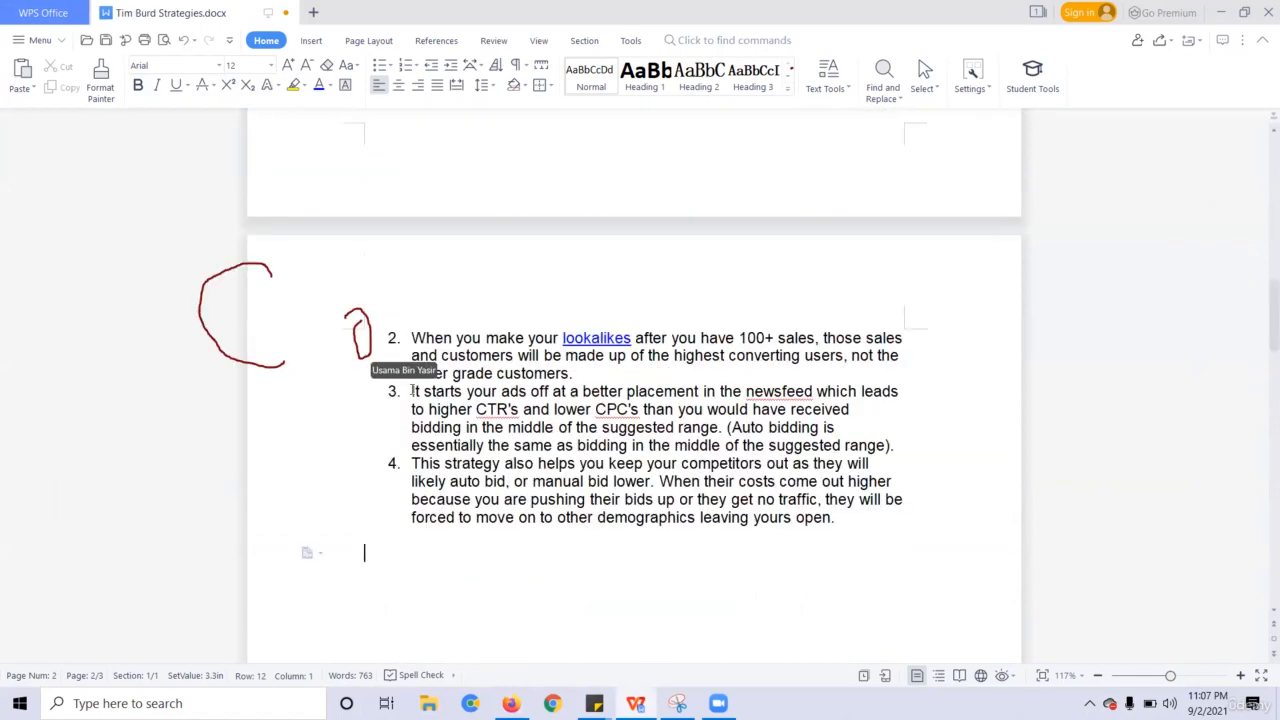
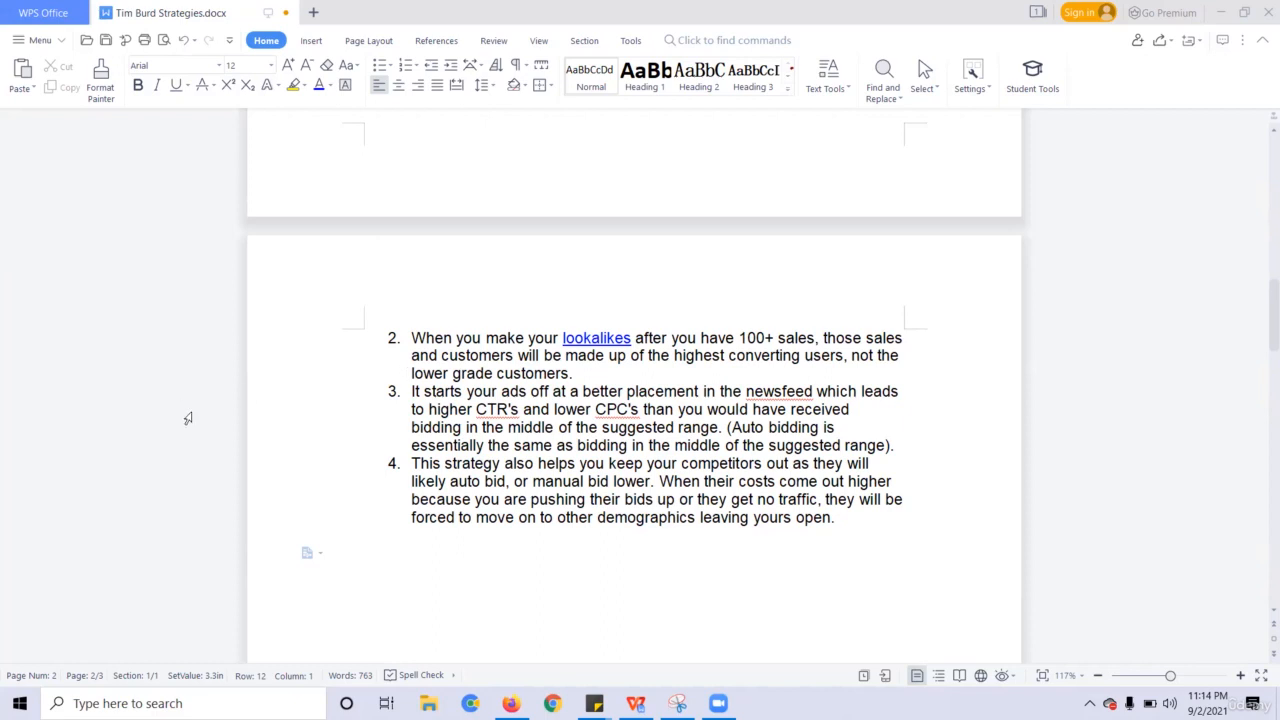
{"action": "left_click", "coordinate": [389, 420]}
{"action": "key", "text": "ctrl+s"}
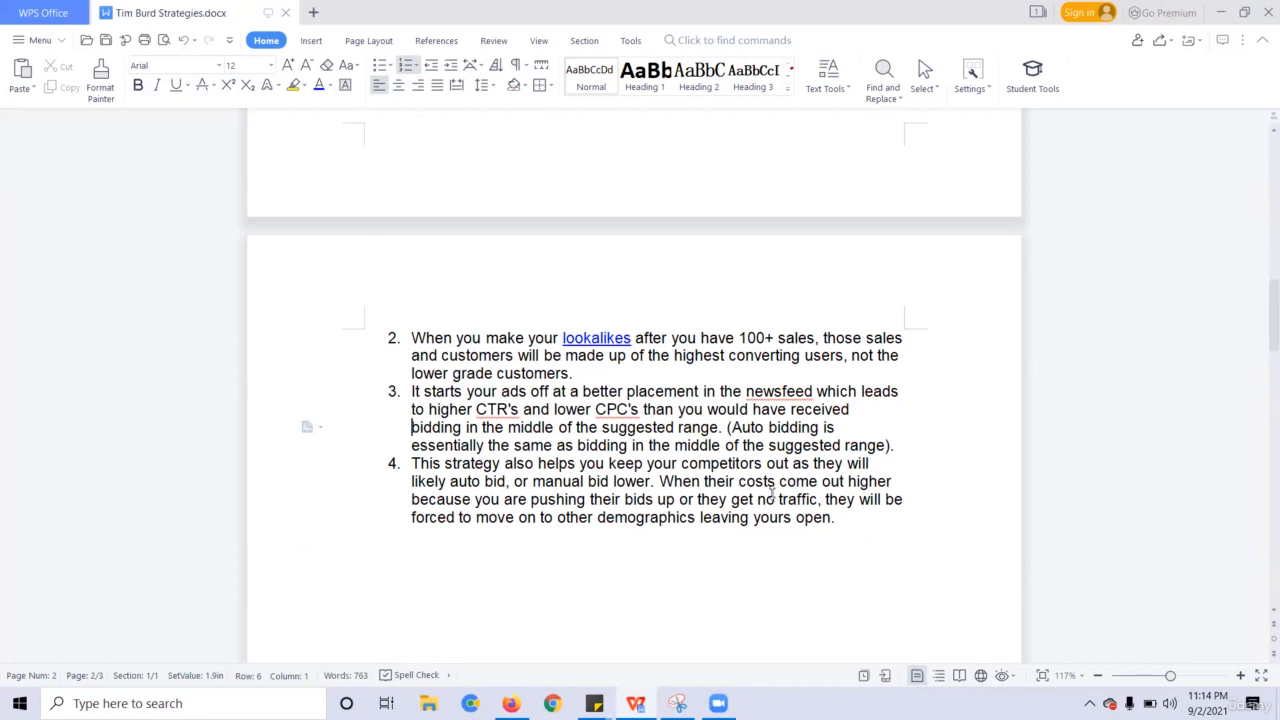
{"action": "left_click", "coordinate": [850, 374]}
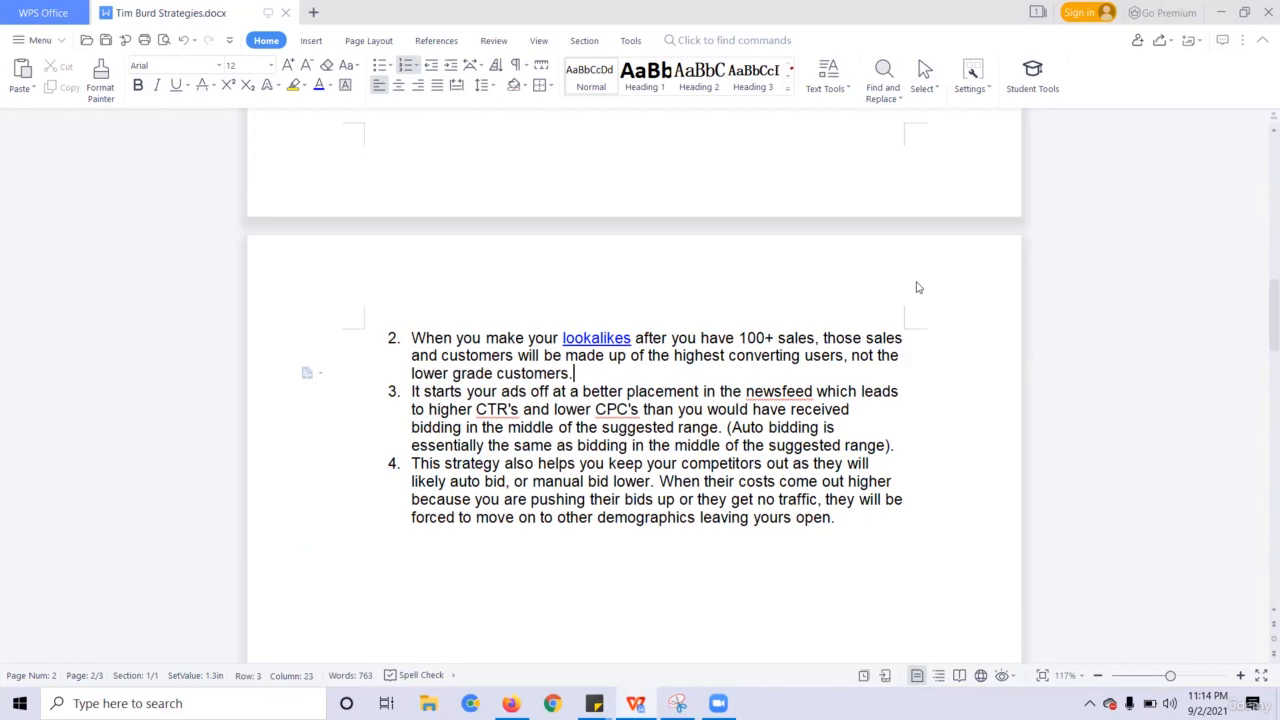
Go to the Sneak Attack section and read its introduction on low manual bids and cheap traffic
{"action": "left_click_drag", "start_coordinate": [1262, 331], "coordinate": [1261, 416]}
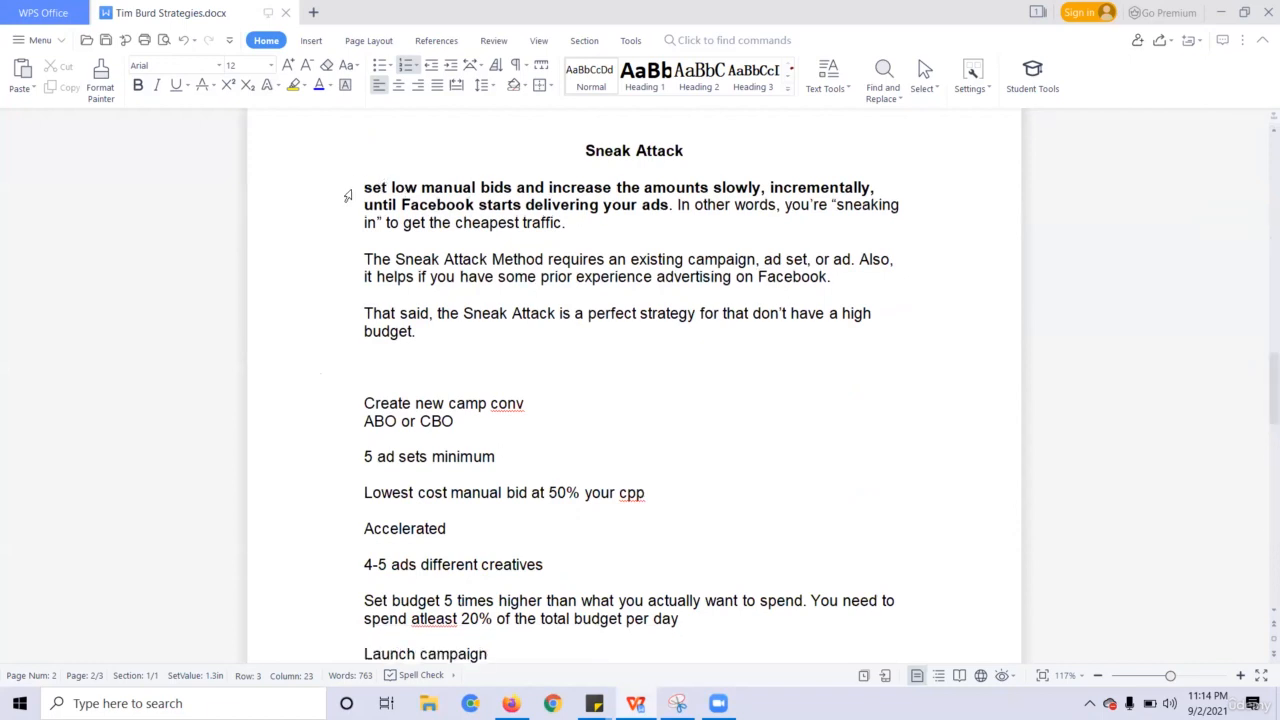
{"action": "left_click_drag", "start_coordinate": [364, 187], "coordinate": [450, 190]}
{"action": "left_click", "coordinate": [452, 190]}
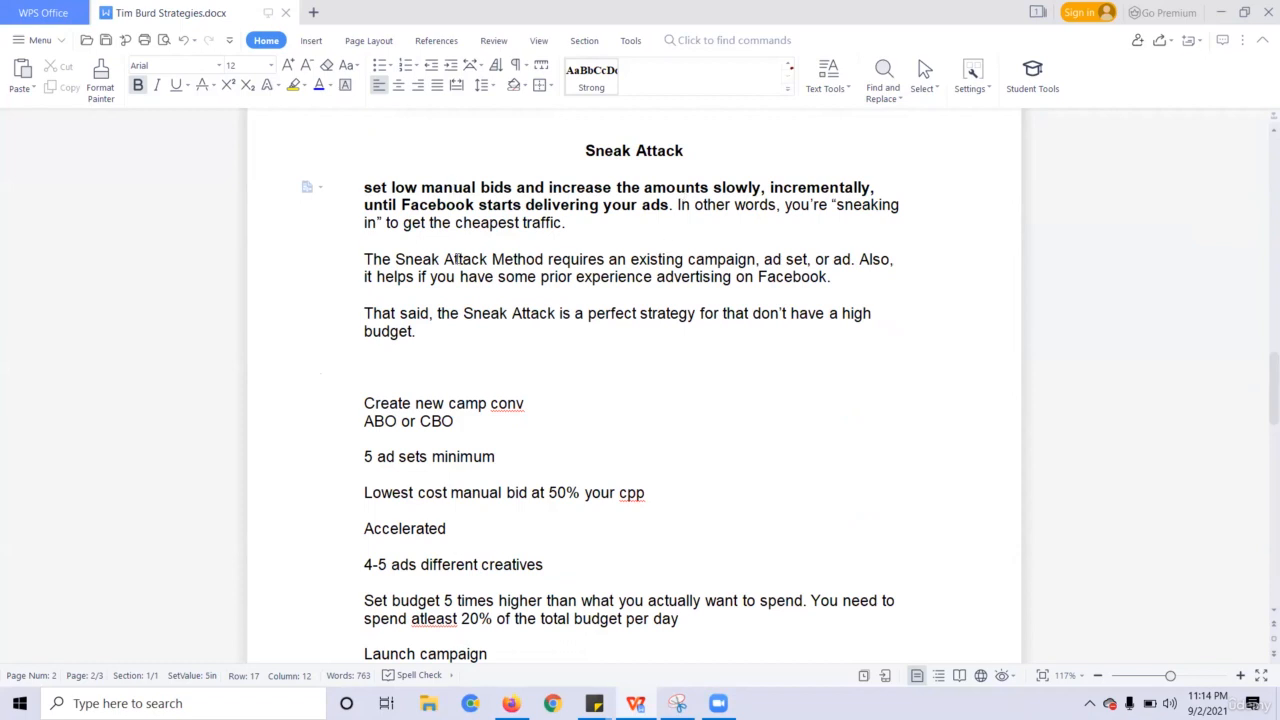
{"action": "left_click_drag", "start_coordinate": [694, 210], "coordinate": [788, 231]}
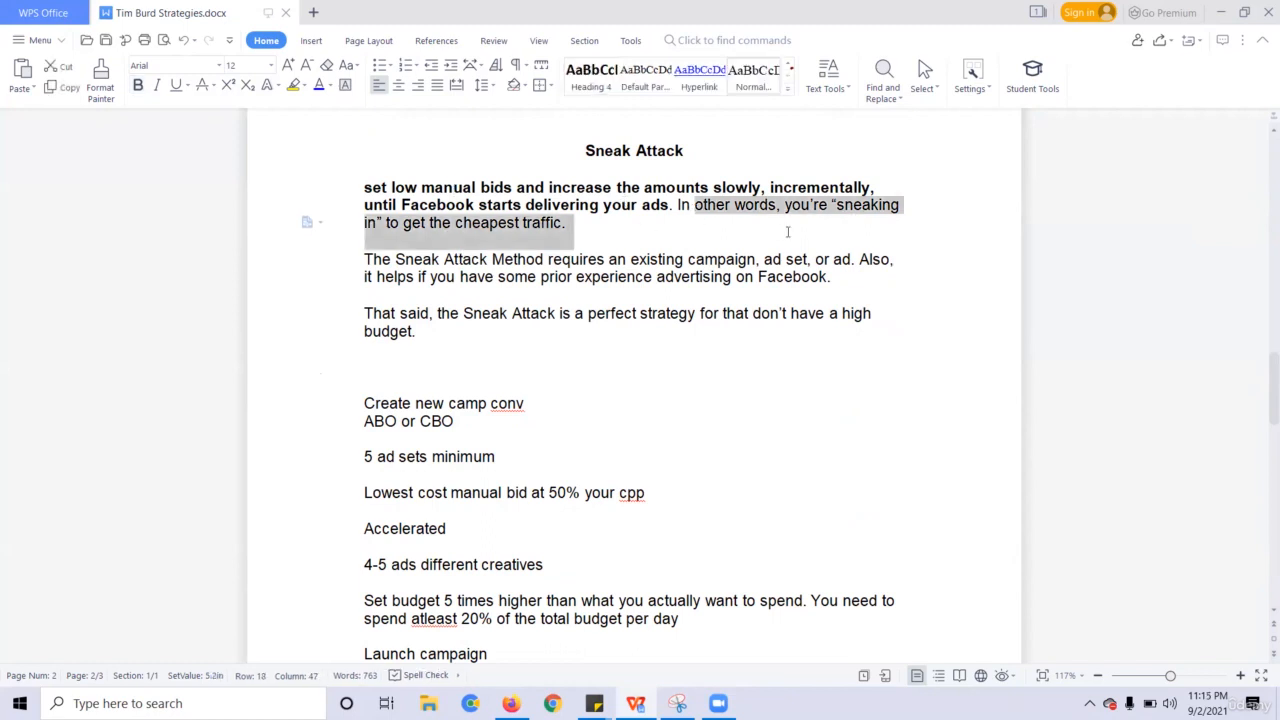
{"action": "left_click", "coordinate": [782, 235]}
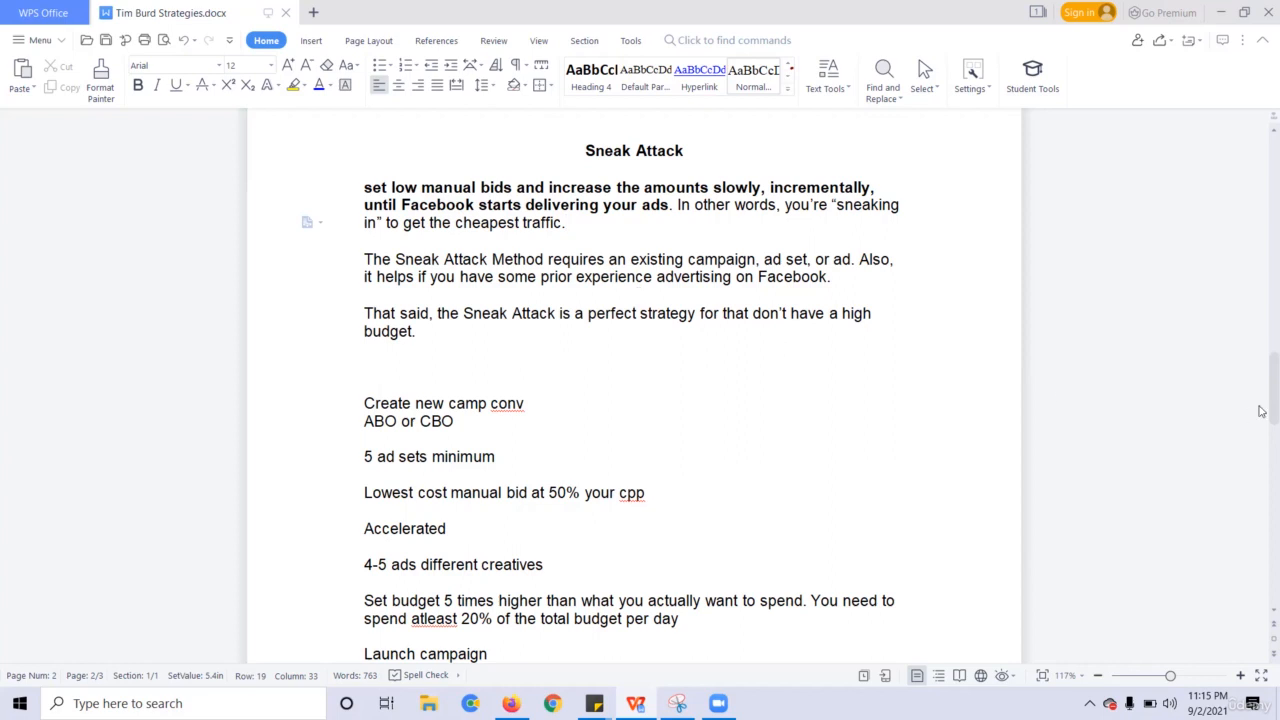
Read the Sneak Attack setup steps, from creating the conversions campaign to the manual bid and accelerated delivery
{"action": "left_click_drag", "start_coordinate": [1270, 372], "coordinate": [1270, 402]}
{"action": "left_click", "coordinate": [365, 186]}
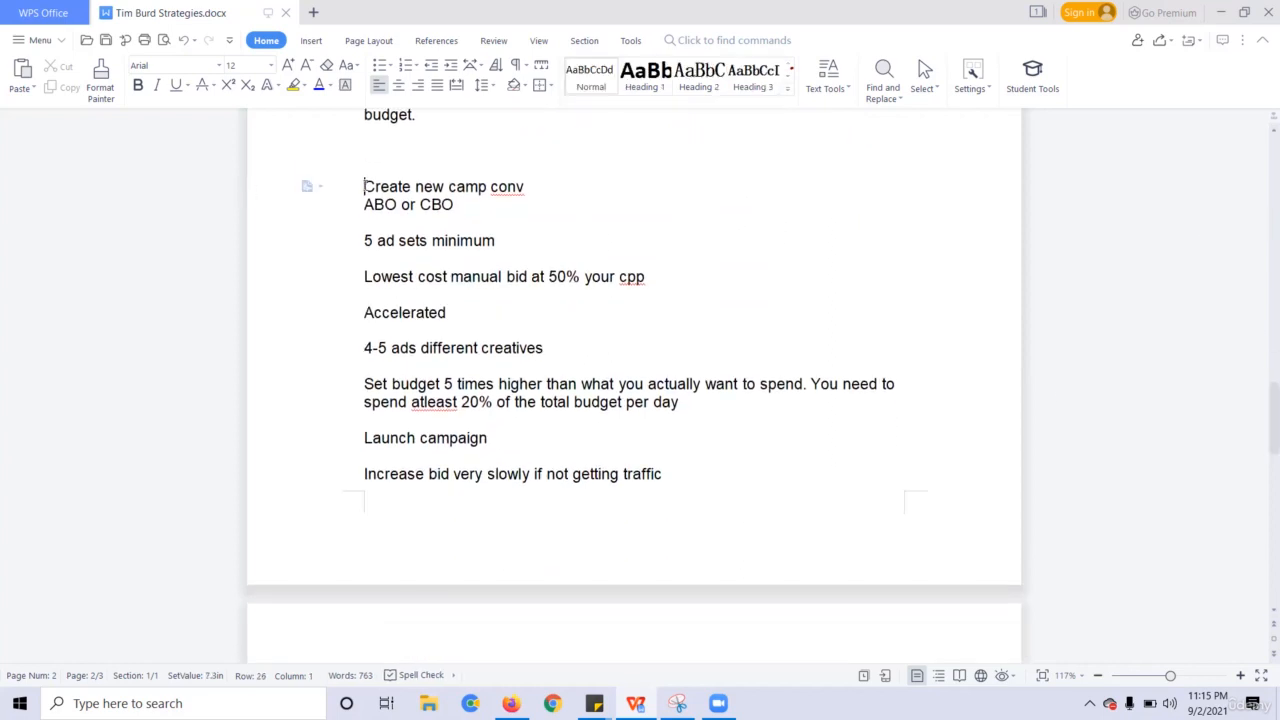
{"action": "left_click", "coordinate": [395, 208]}
{"action": "left_click", "coordinate": [381, 255]}
{"action": "left_click", "coordinate": [416, 276]}
{"action": "left_click_drag", "start_coordinate": [397, 312], "coordinate": [431, 304]}
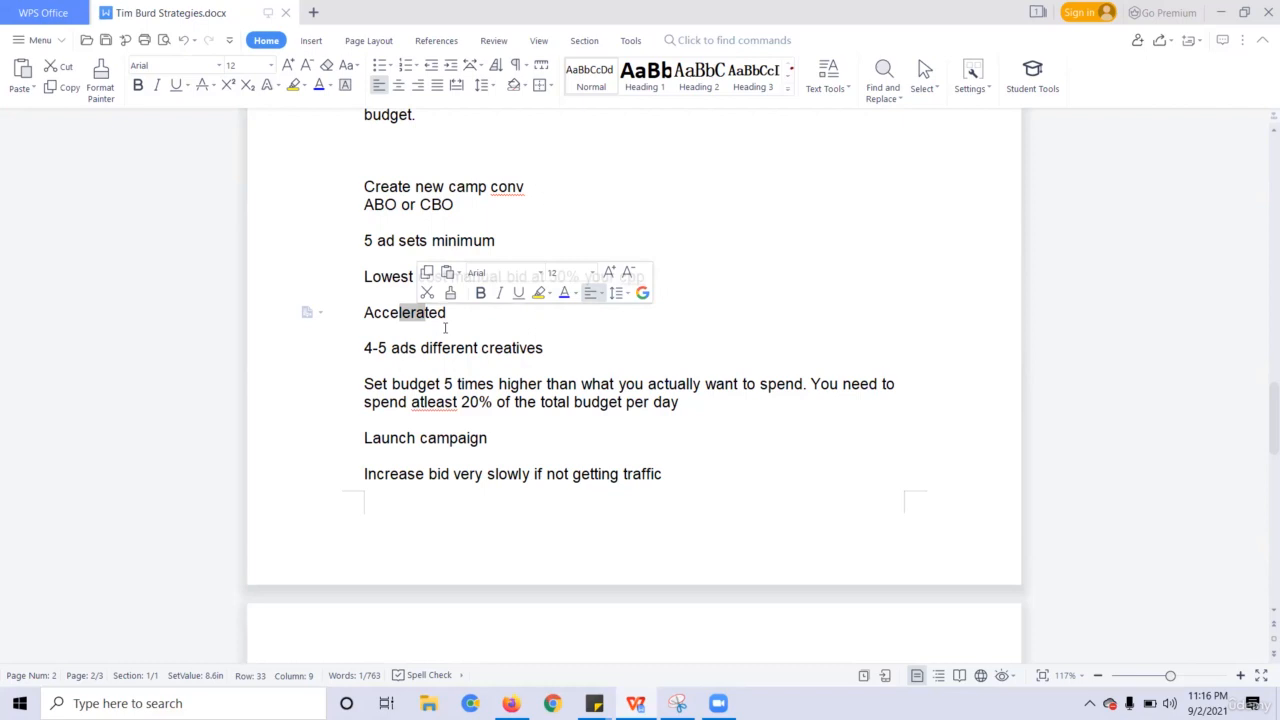
{"action": "left_click", "coordinate": [429, 326]}
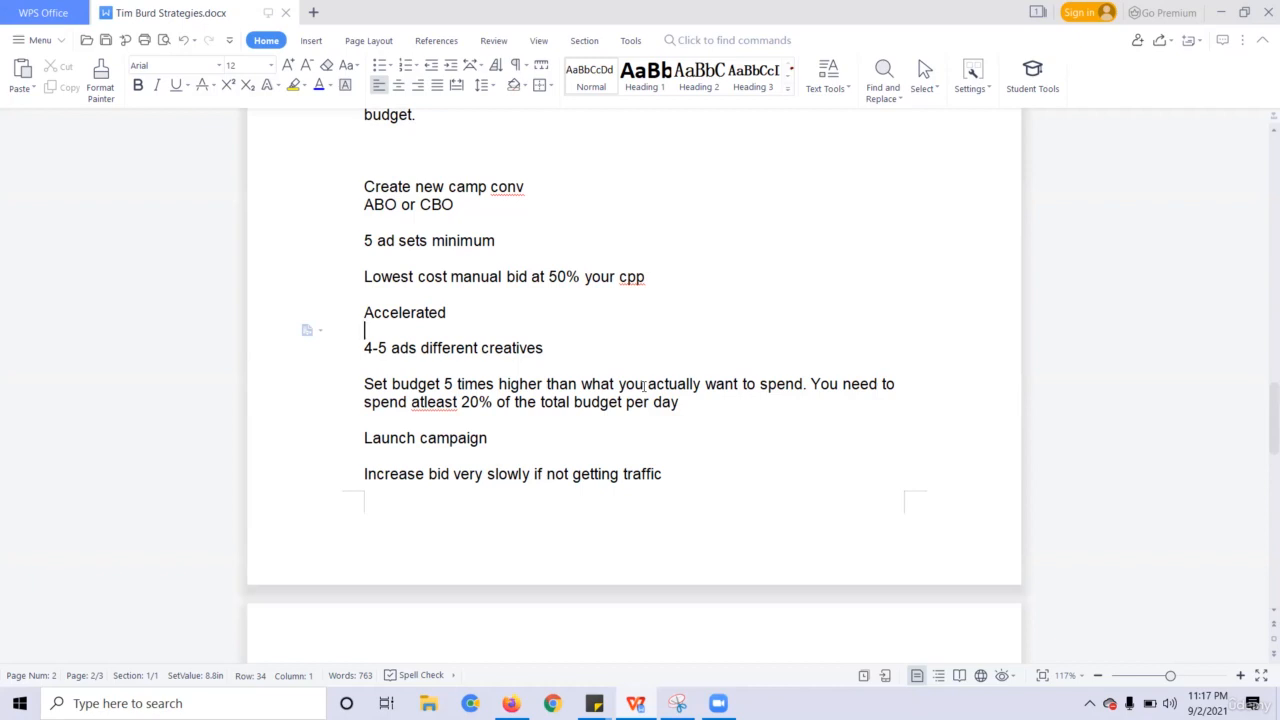
Examine the Sneak Attack guideline on spending at least 20% of the total budget per day
{"action": "left_click", "coordinate": [471, 401]}
{"action": "double_click", "coordinate": [471, 401]}
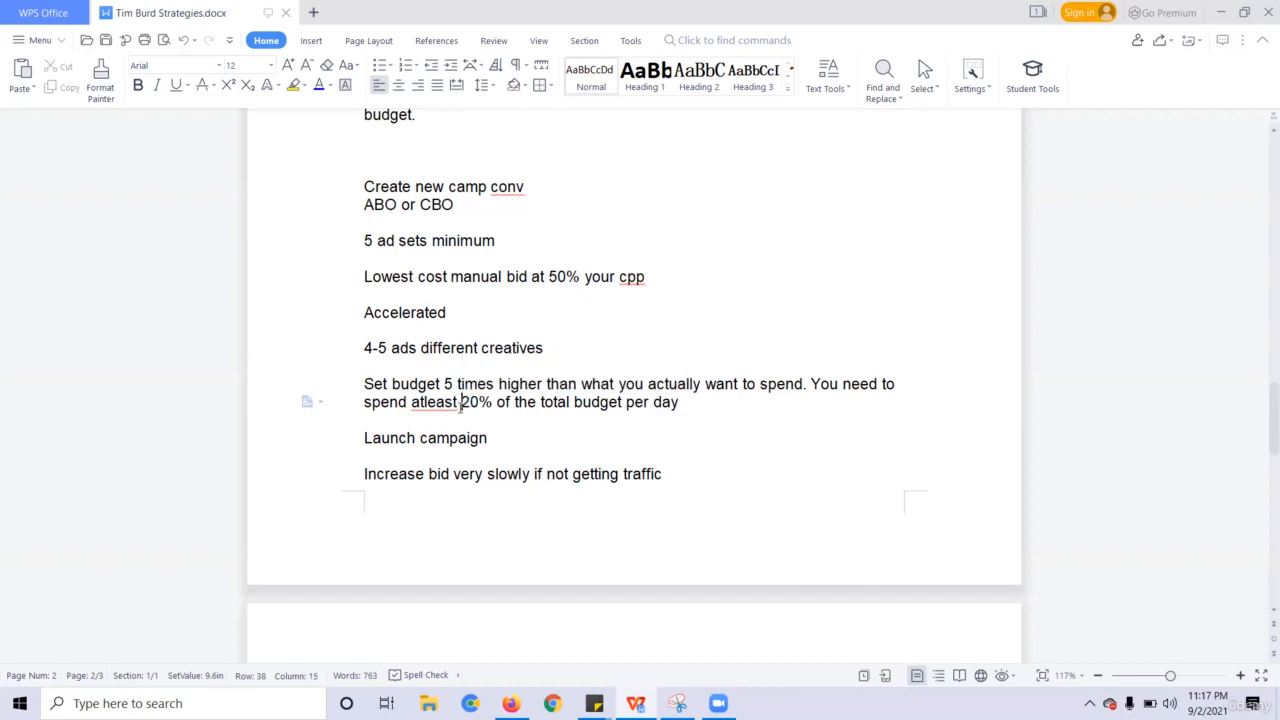
{"action": "left_click", "coordinate": [479, 408]}
{"action": "double_click", "coordinate": [463, 402]}
{"action": "left_click", "coordinate": [463, 402]}
{"action": "double_click", "coordinate": [468, 402]}
{"action": "left_click_drag", "start_coordinate": [492, 415], "coordinate": [480, 405]}
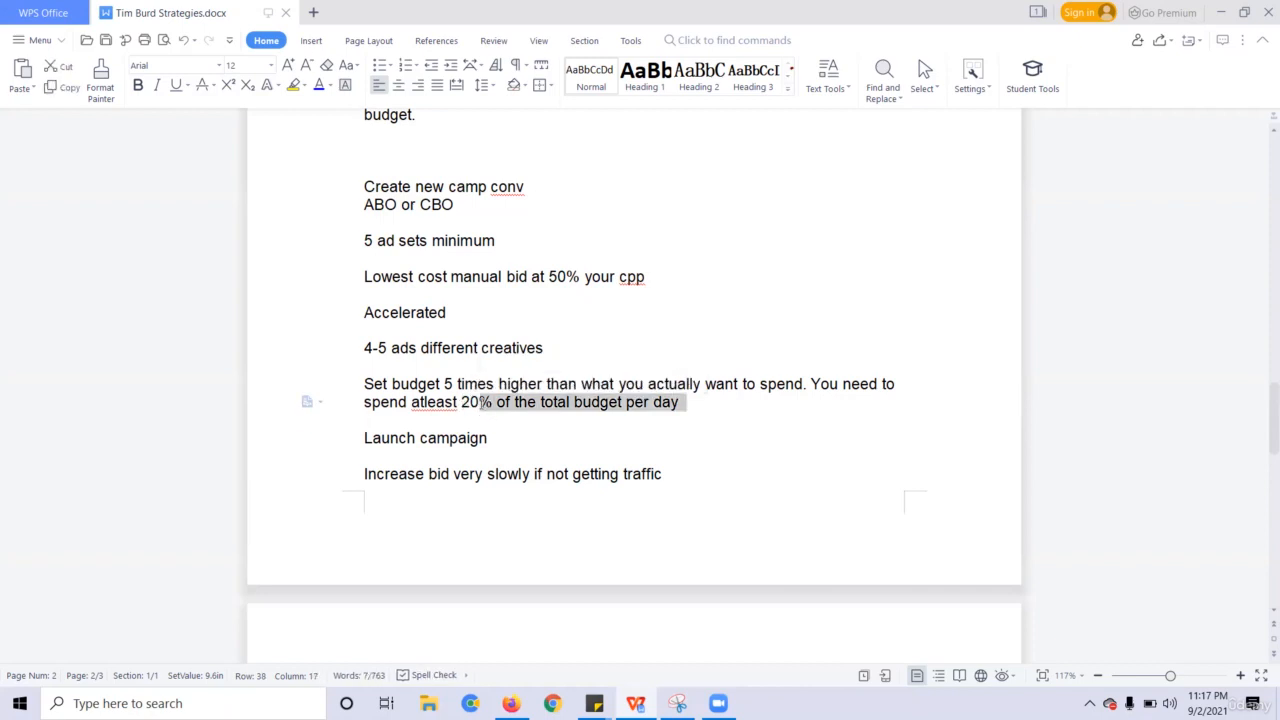
{"action": "left_click", "coordinate": [460, 404]}
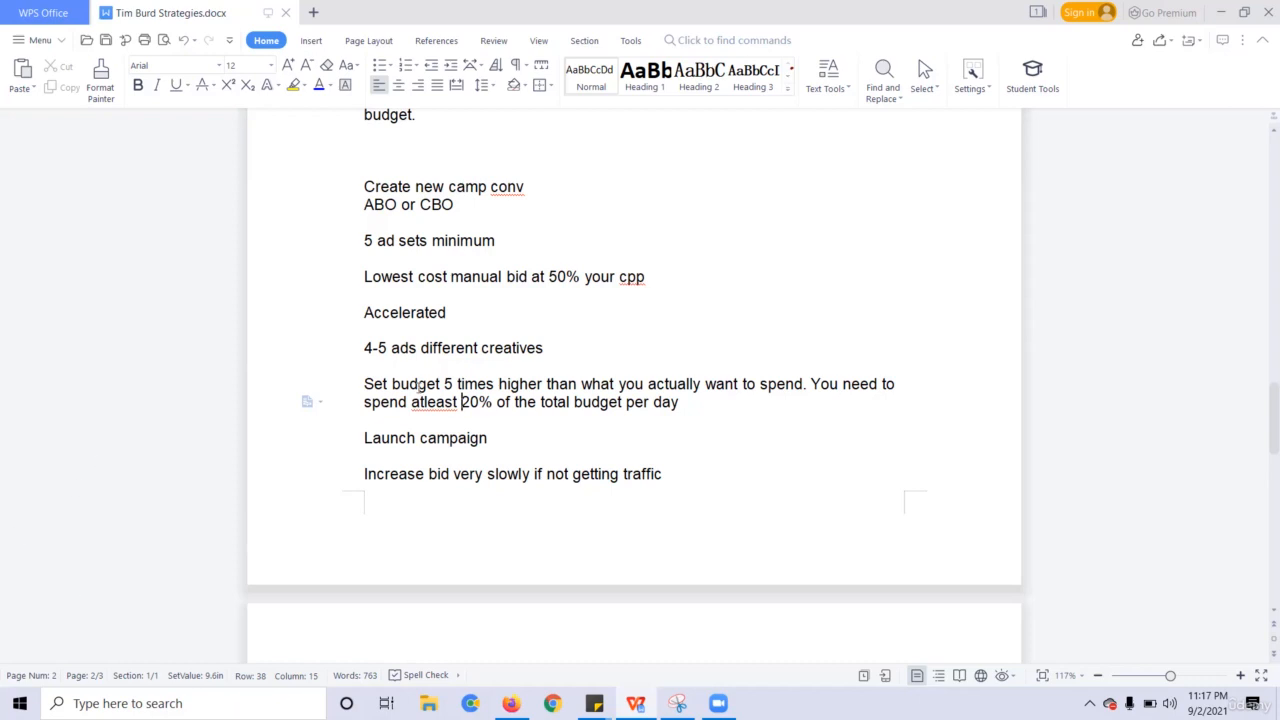
Continue through the Sneak Attack notes from the budget guideline to the bid-increase advice and the RULES section
{"action": "left_click", "coordinate": [412, 386]}
{"action": "left_click_drag", "start_coordinate": [1262, 428], "coordinate": [1262, 449]}
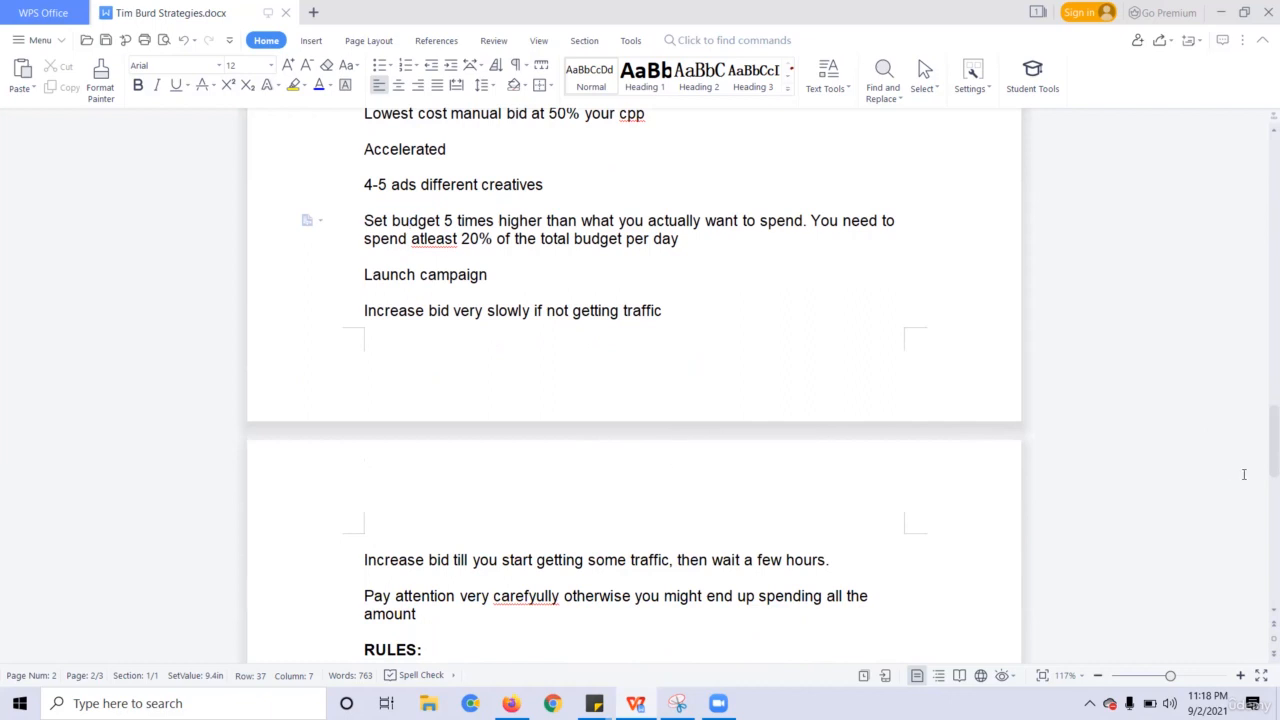
{"action": "left_click_drag", "start_coordinate": [1275, 440], "coordinate": [1275, 463]}
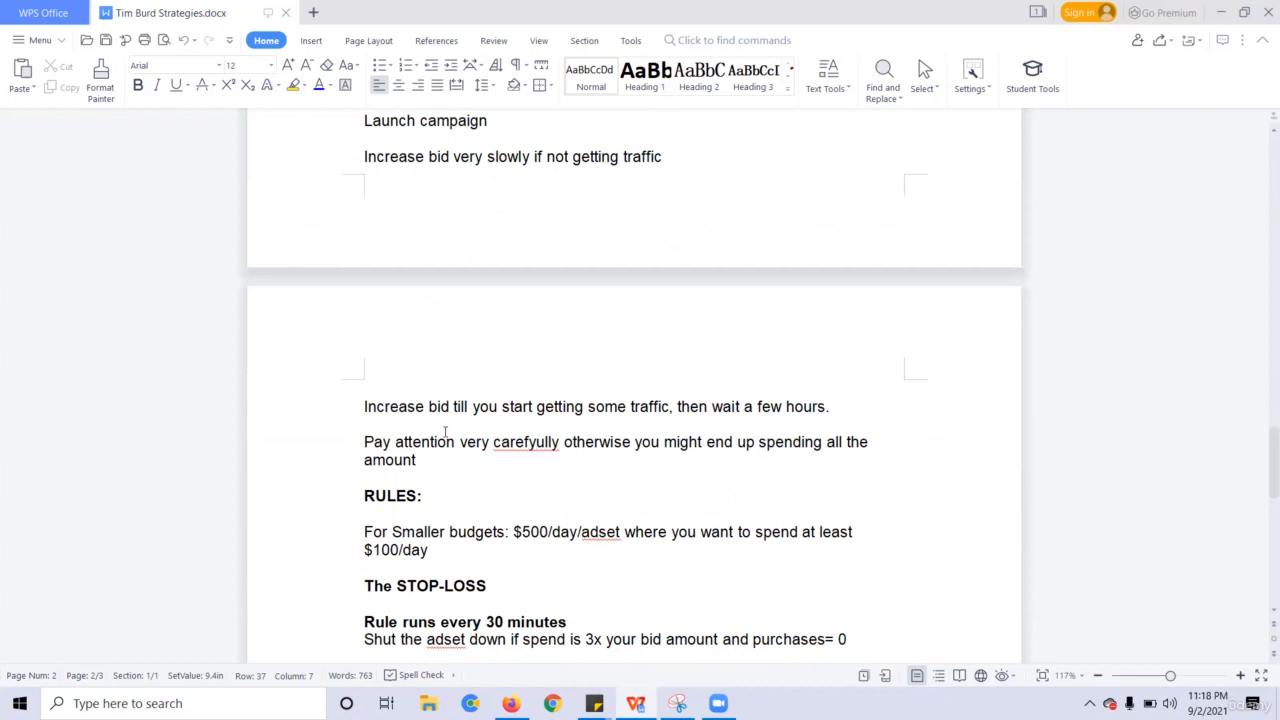
Read the note on increasing the bid until traffic starts and waiting a few hours
{"action": "left_click", "coordinate": [365, 407]}
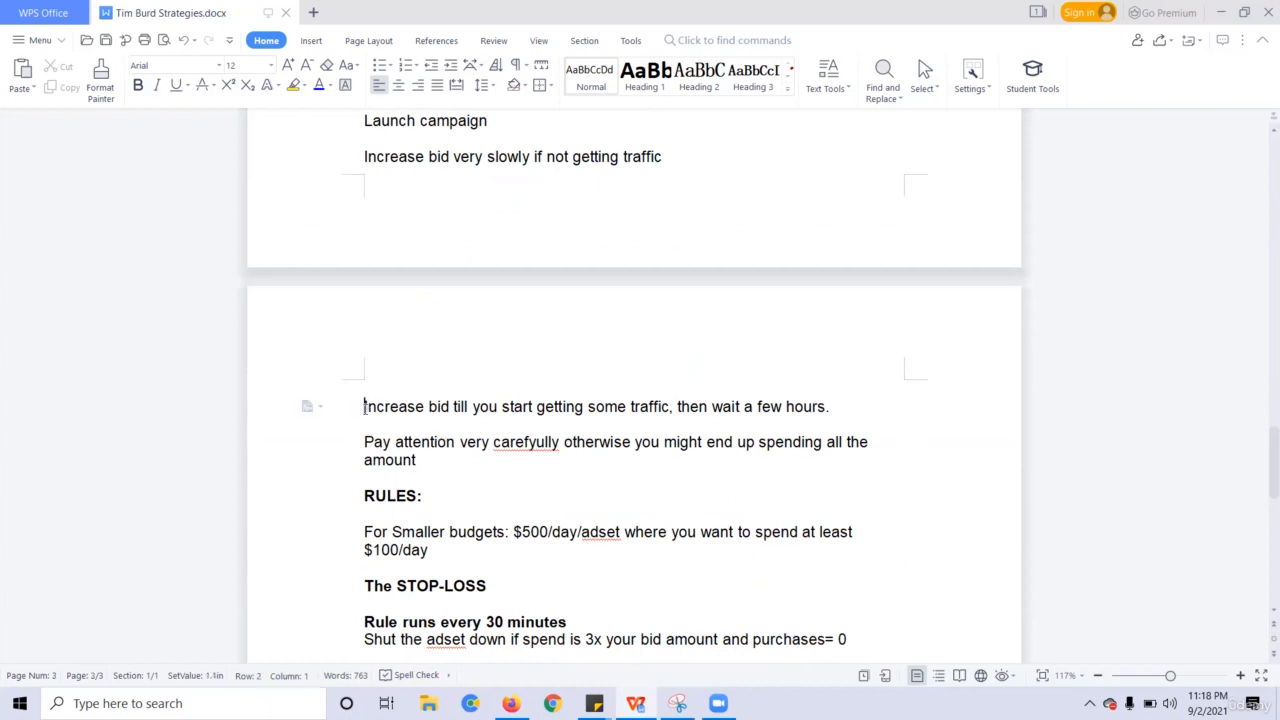
{"action": "left_click_drag", "start_coordinate": [364, 406], "coordinate": [425, 407]}
{"action": "left_click", "coordinate": [462, 407]}
{"action": "left_click", "coordinate": [465, 441]}
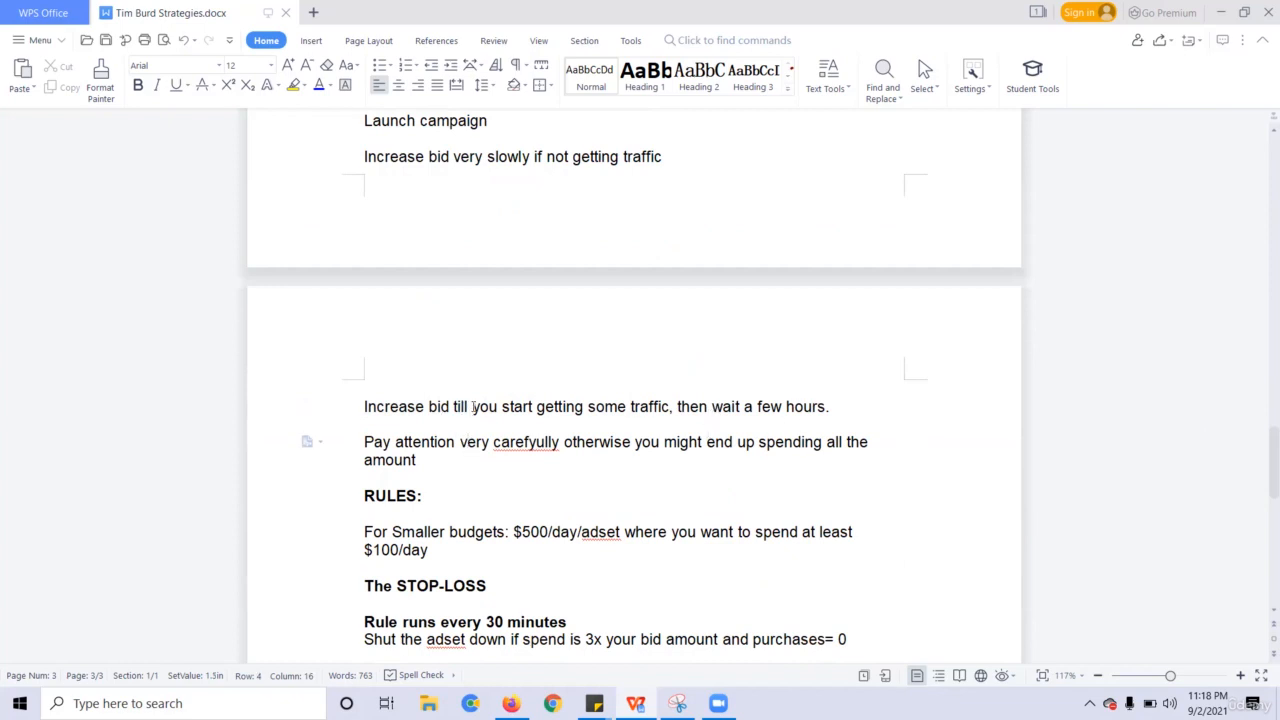
{"action": "double_click", "coordinate": [485, 406]}
{"action": "left_click", "coordinate": [682, 406]}
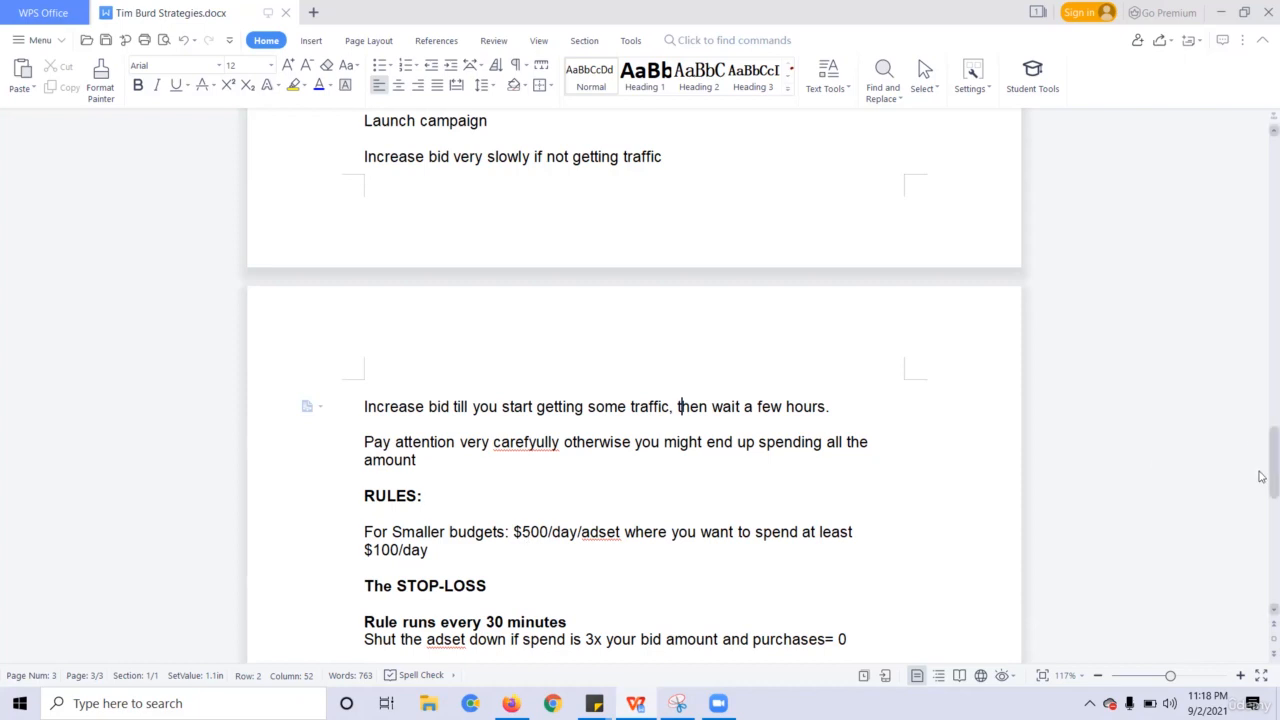
Read the RULES section, covering the smaller-budget guideline and the STOP-LOSS conditions on ad set spend and purchases
{"action": "scroll", "coordinate": [1261, 474], "scroll_direction": "down", "scroll_amount": 1}
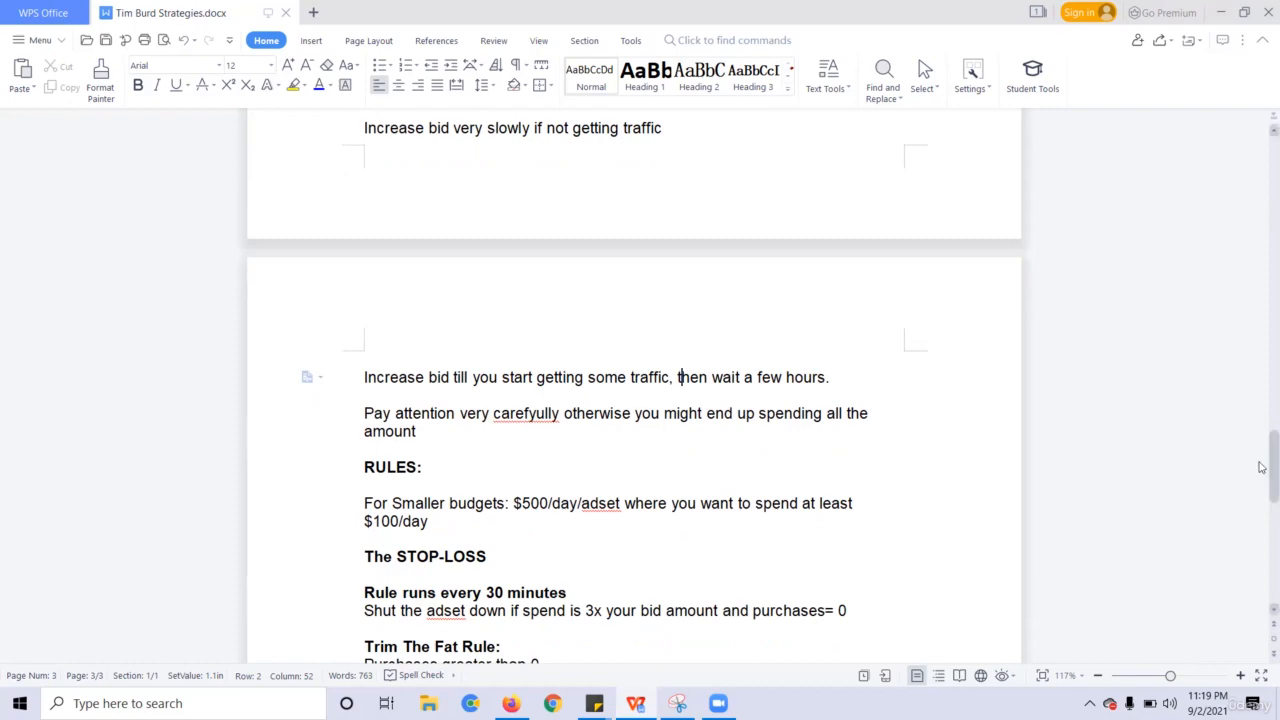
{"action": "left_click_drag", "start_coordinate": [1262, 460], "coordinate": [1261, 481]}
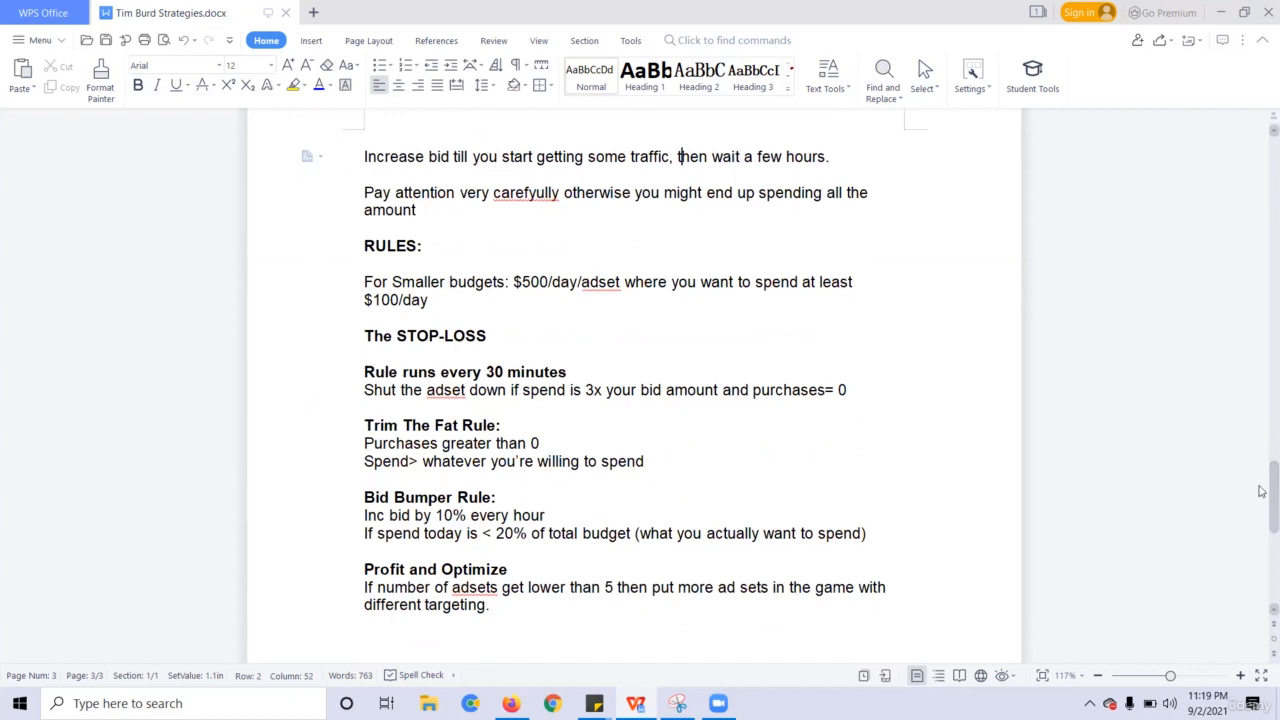
{"action": "double_click", "coordinate": [455, 285]}
{"action": "left_click", "coordinate": [562, 285]}
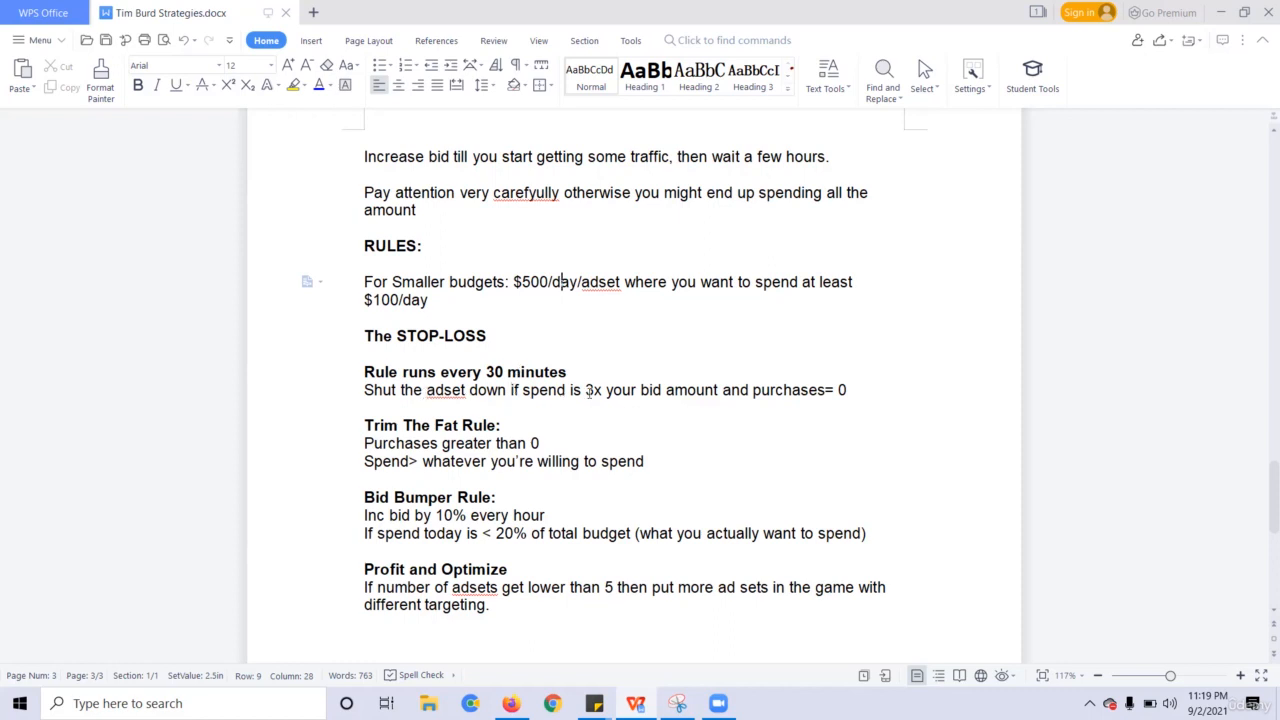
{"action": "left_click", "coordinate": [587, 390]}
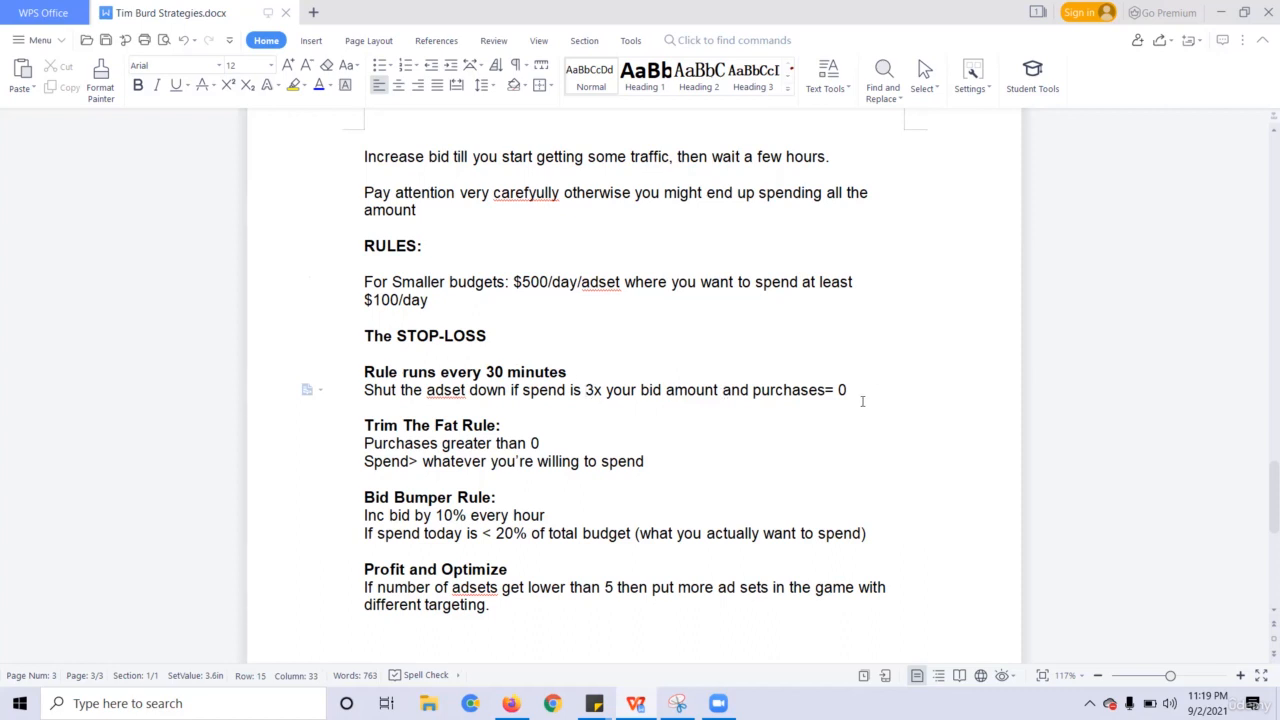
Switch to Ads Manager in the browser and duplicate the Bully campaign
{"action": "key", "text": "alt+Tab"}
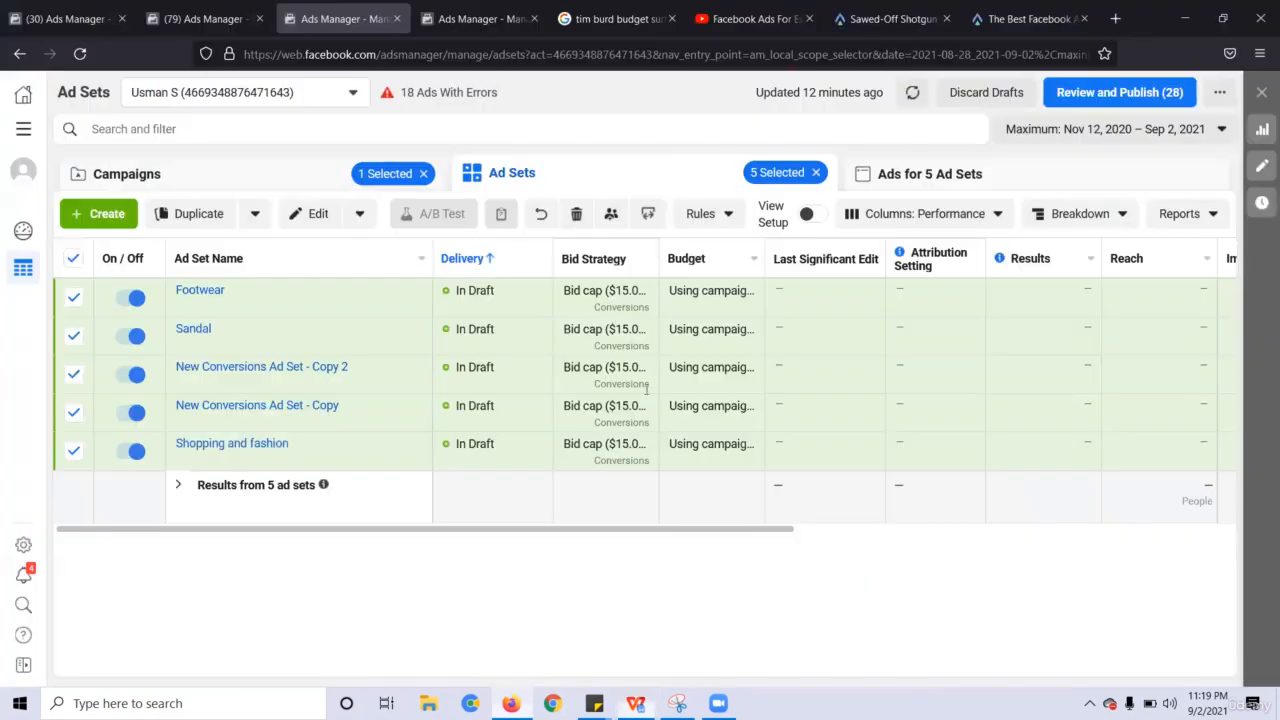
{"action": "left_click", "coordinate": [425, 176]}
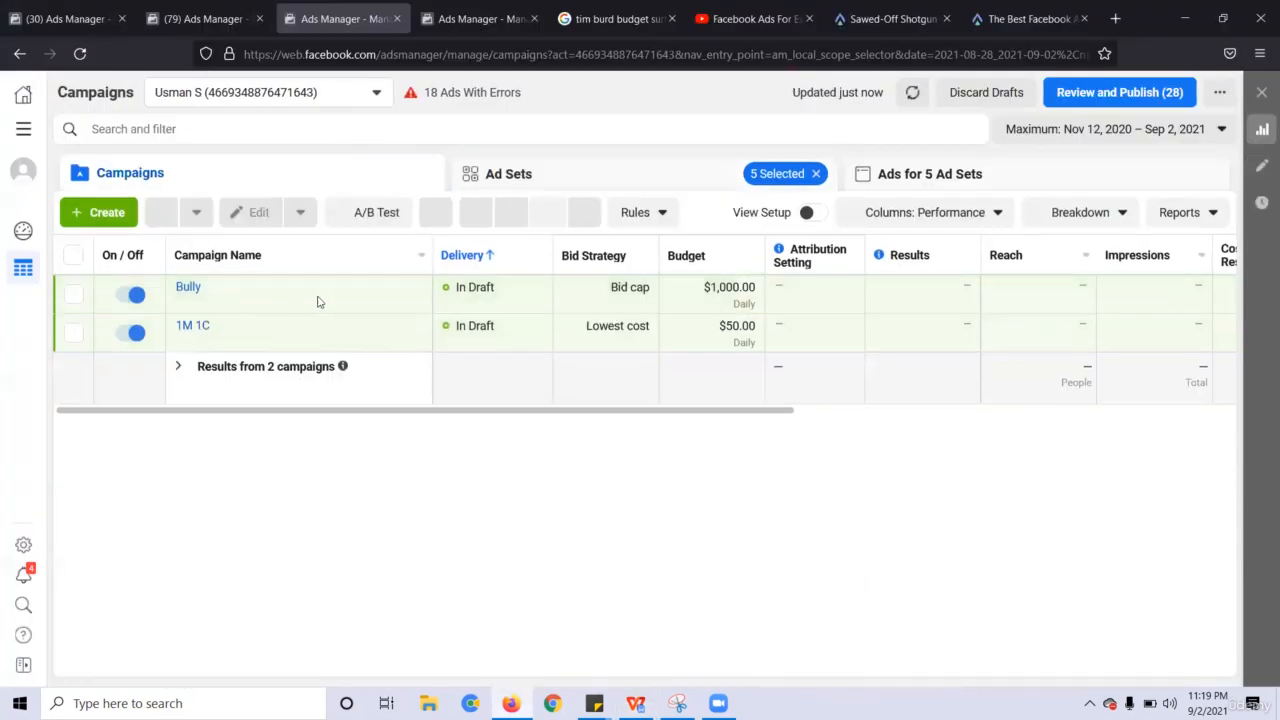
{"action": "left_click", "coordinate": [320, 302]}
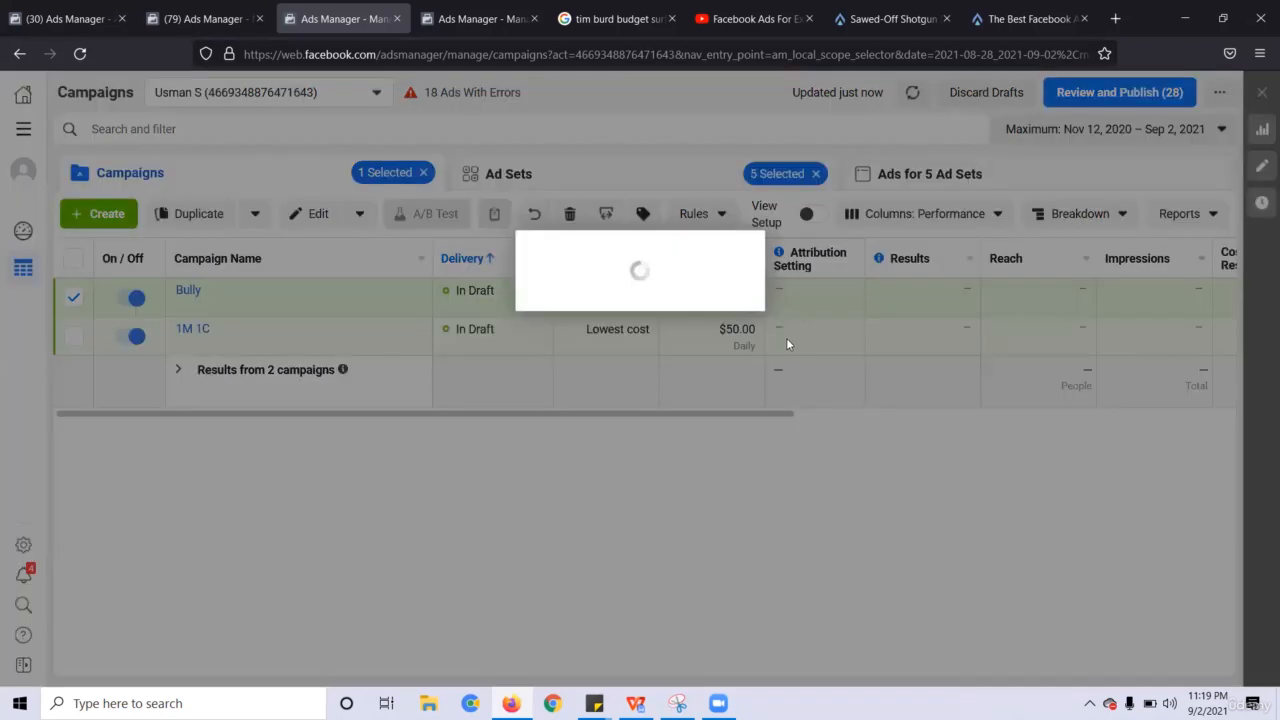
{"action": "left_click", "coordinate": [830, 390]}
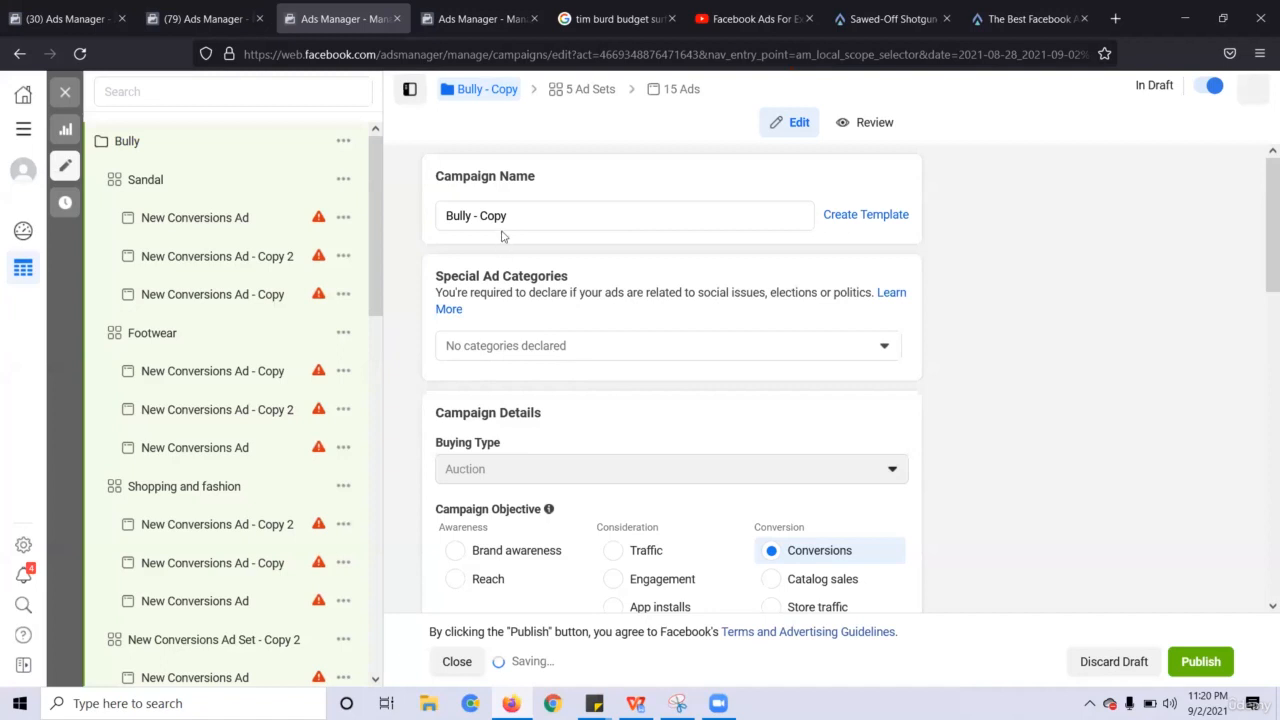
Rename the duplicated campaign as Sneak Attack
{"action": "left_click_drag", "start_coordinate": [507, 217], "coordinate": [361, 262]}
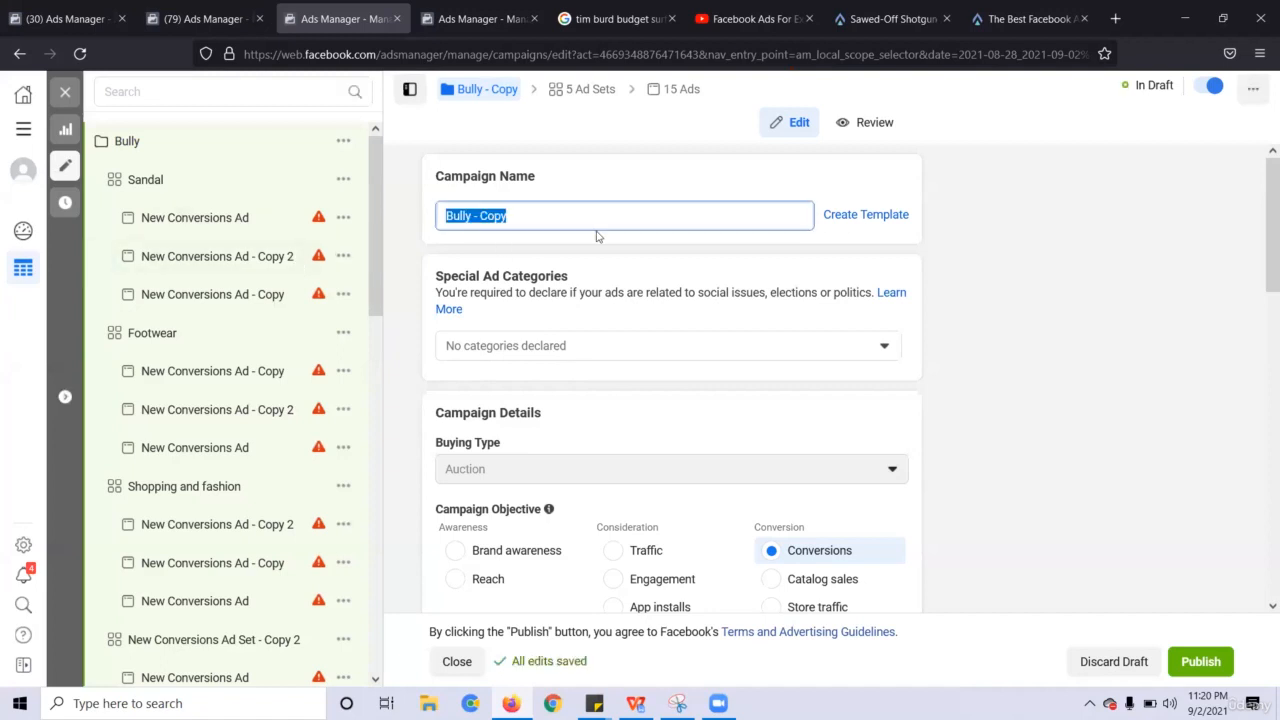
{"action": "type", "text": "w"}
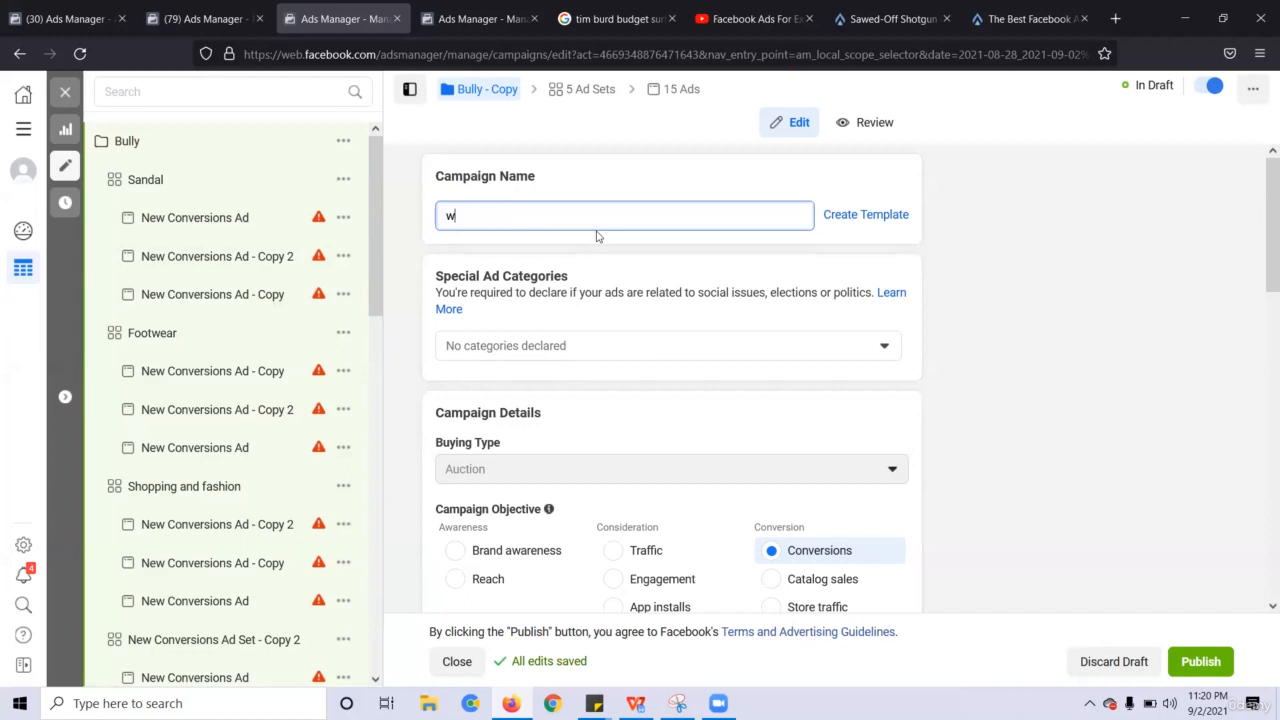
{"action": "key", "text": "BackSpace"}
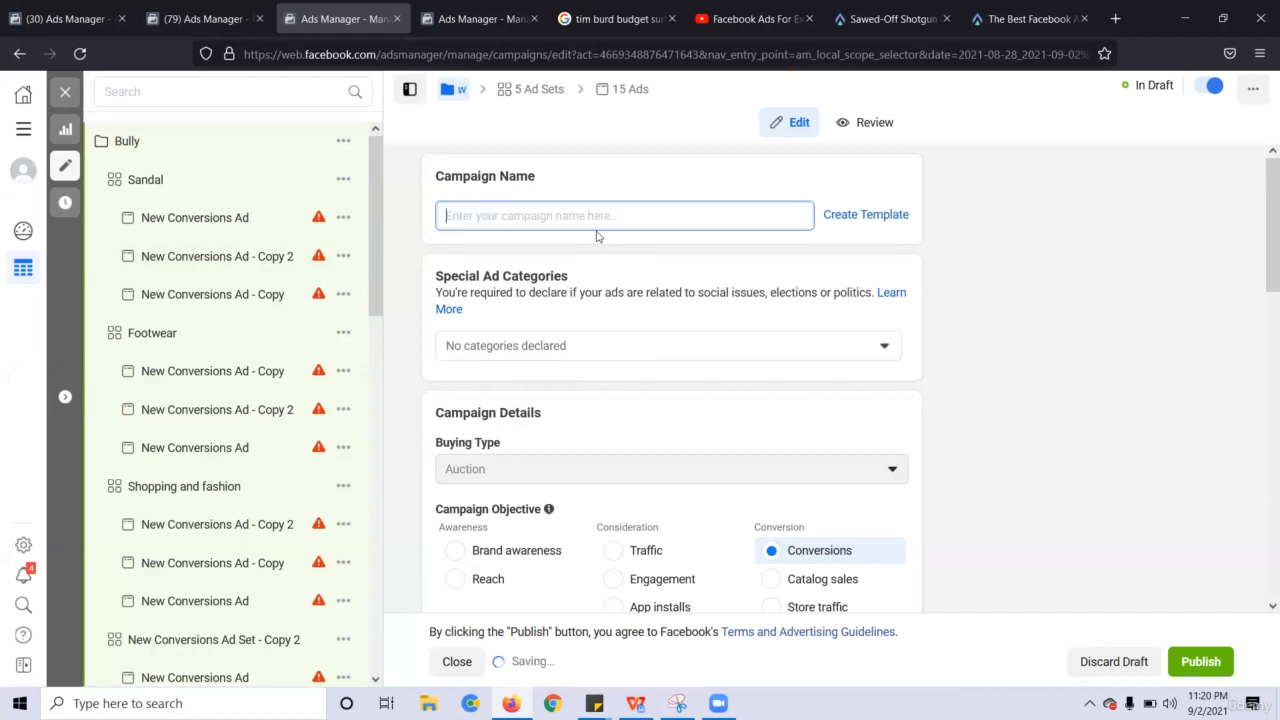
{"action": "type", "text": "Sn"}
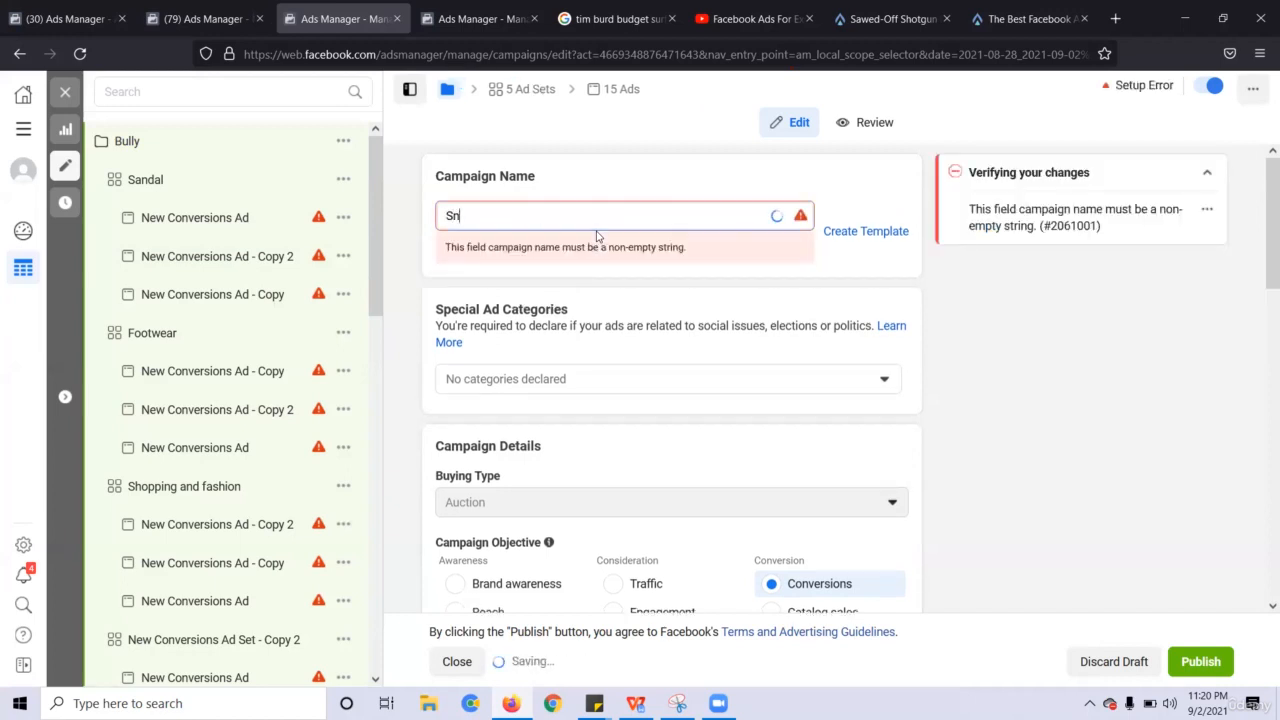
{"action": "type", "text": "eak Attac"}
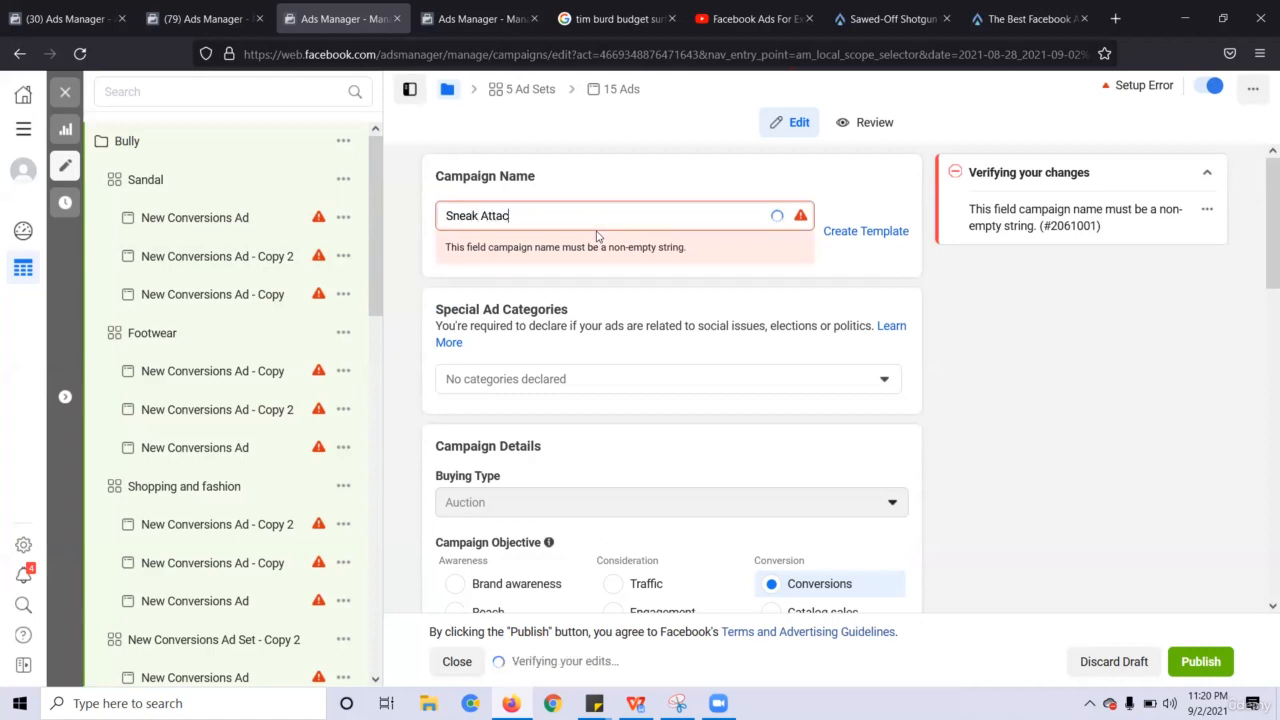
{"action": "type", "text": "k"}
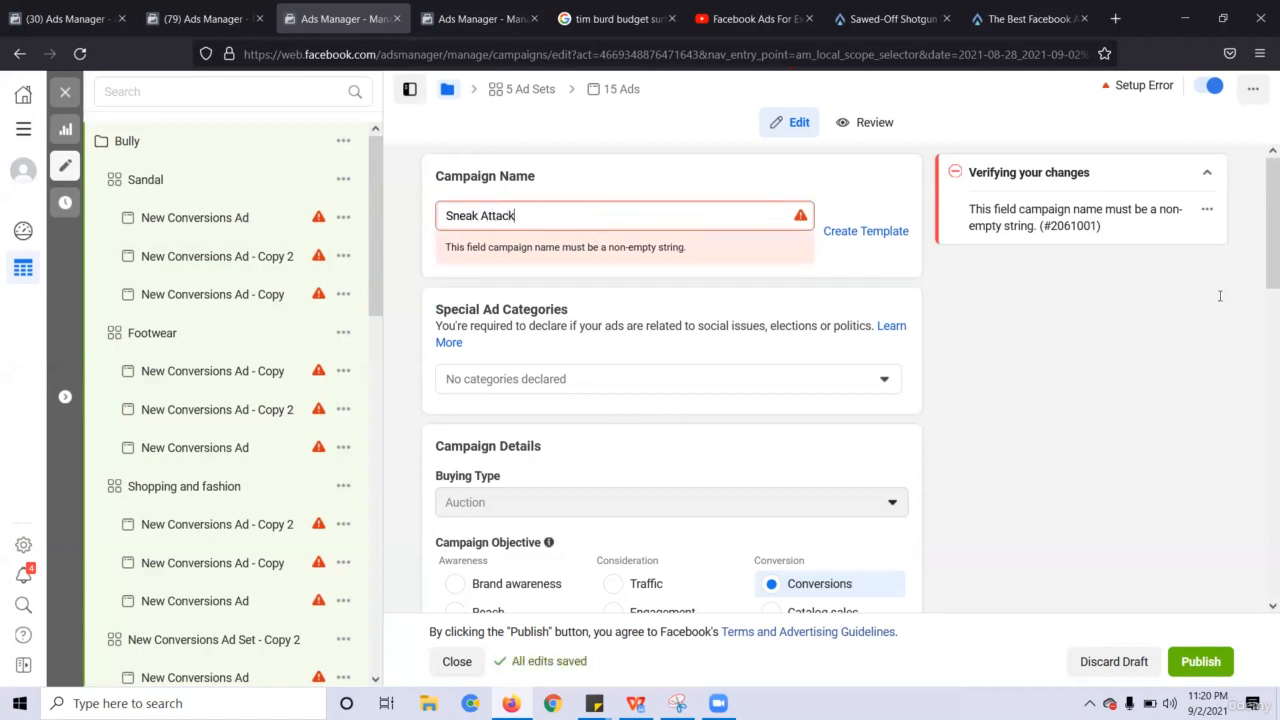
Dismiss the account spend limit warning and review the Sneak Attack campaign's budget, bid strategy, ad scheduling and delivery type
{"action": "scroll", "coordinate": [1261, 522], "scroll_direction": "down", "scroll_amount": 10}
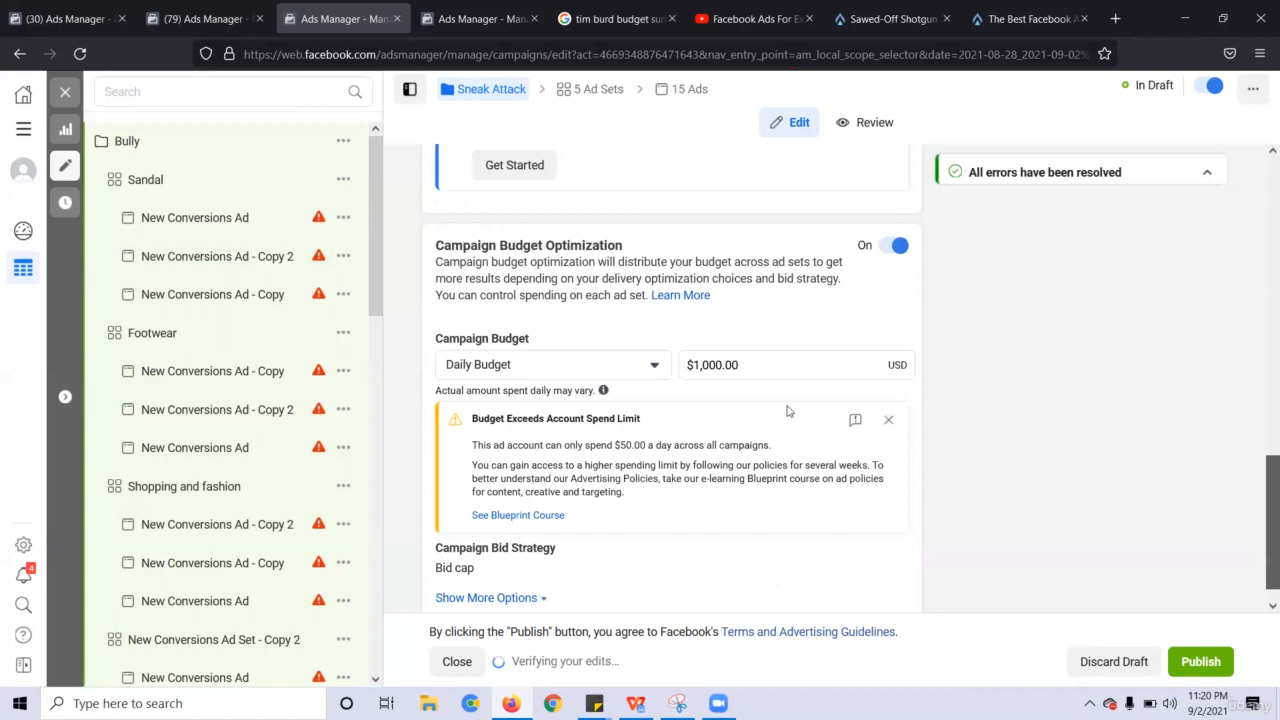
{"action": "left_click", "coordinate": [888, 419]}
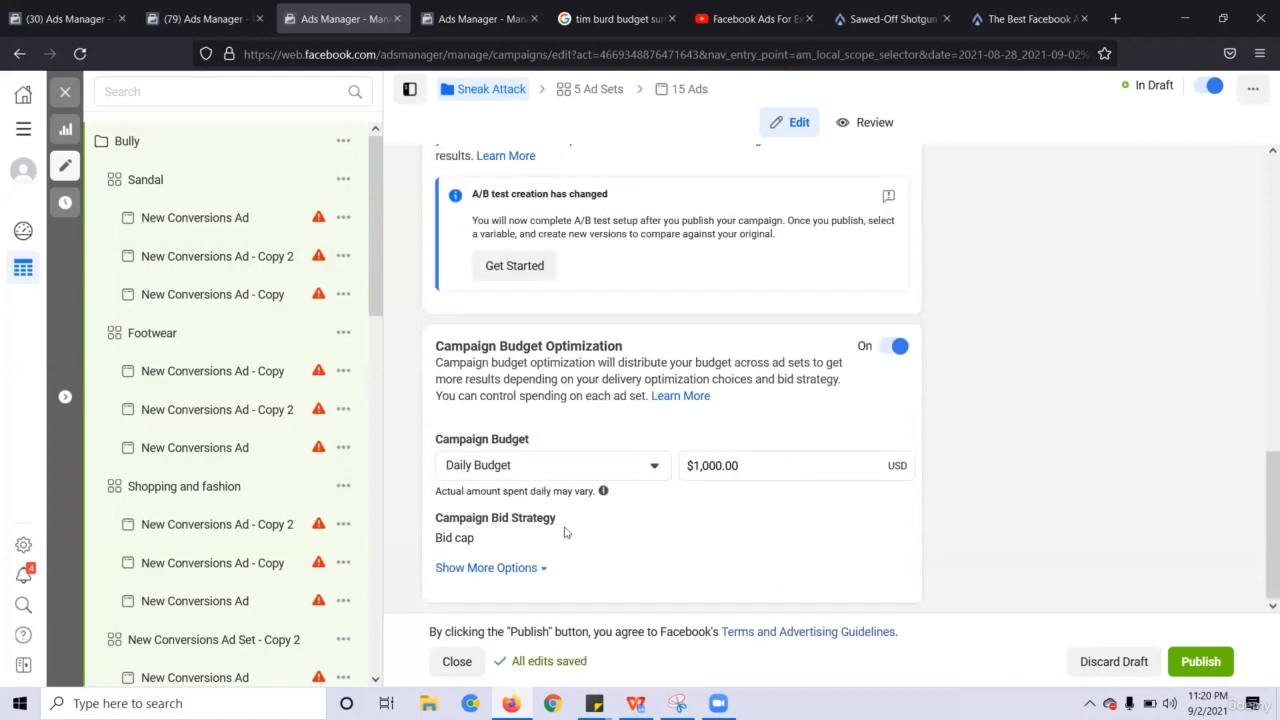
{"action": "left_click", "coordinate": [531, 572]}
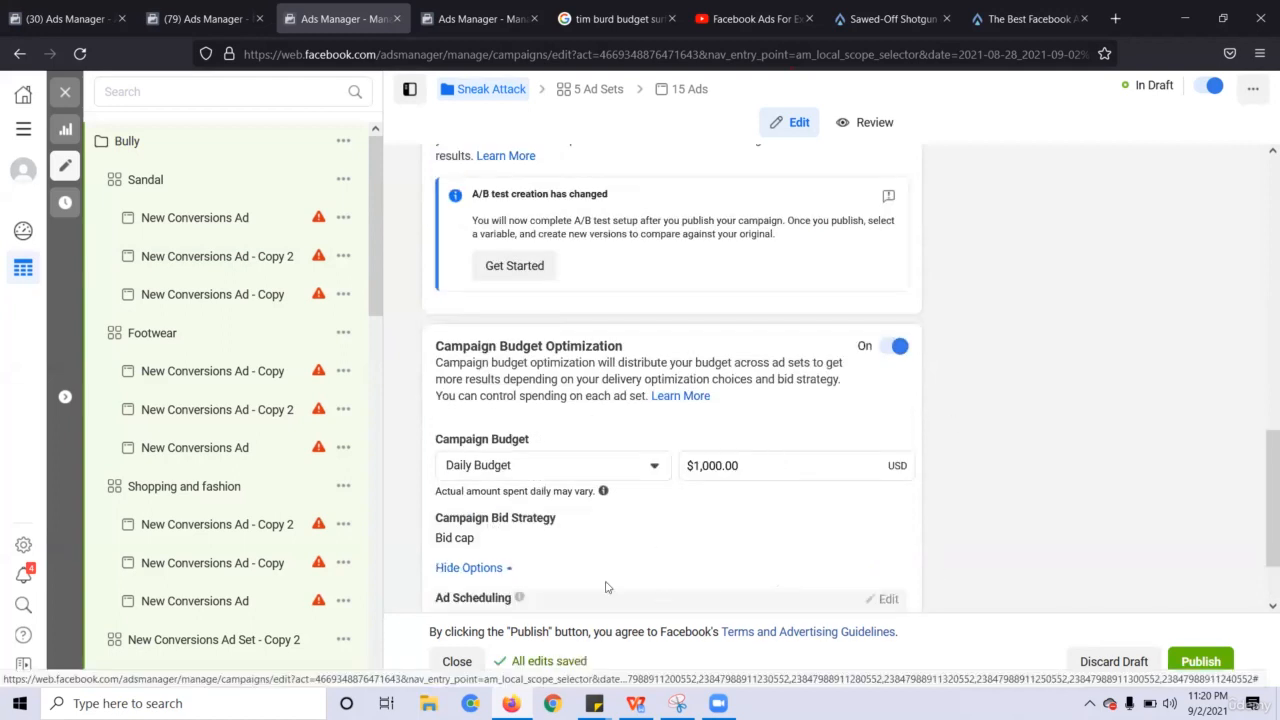
{"action": "scroll", "coordinate": [1260, 537], "scroll_direction": "down", "scroll_amount": 2}
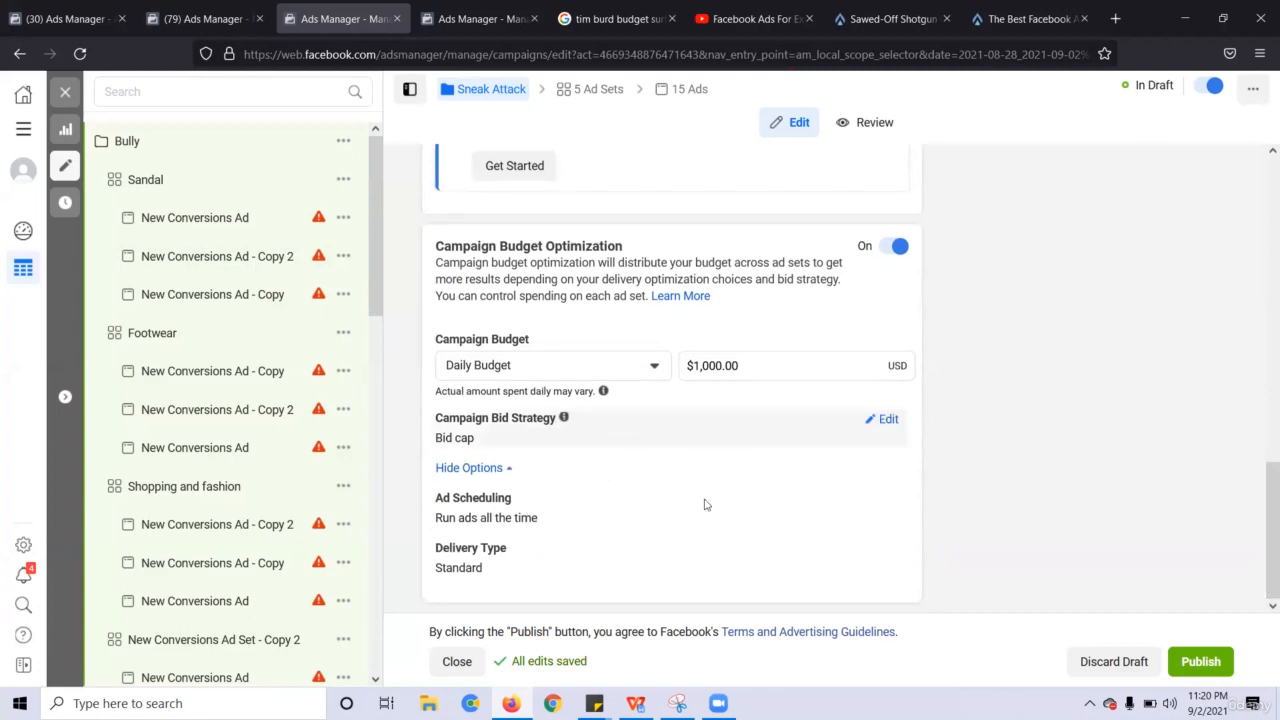
{"action": "left_click", "coordinate": [74, 87]}
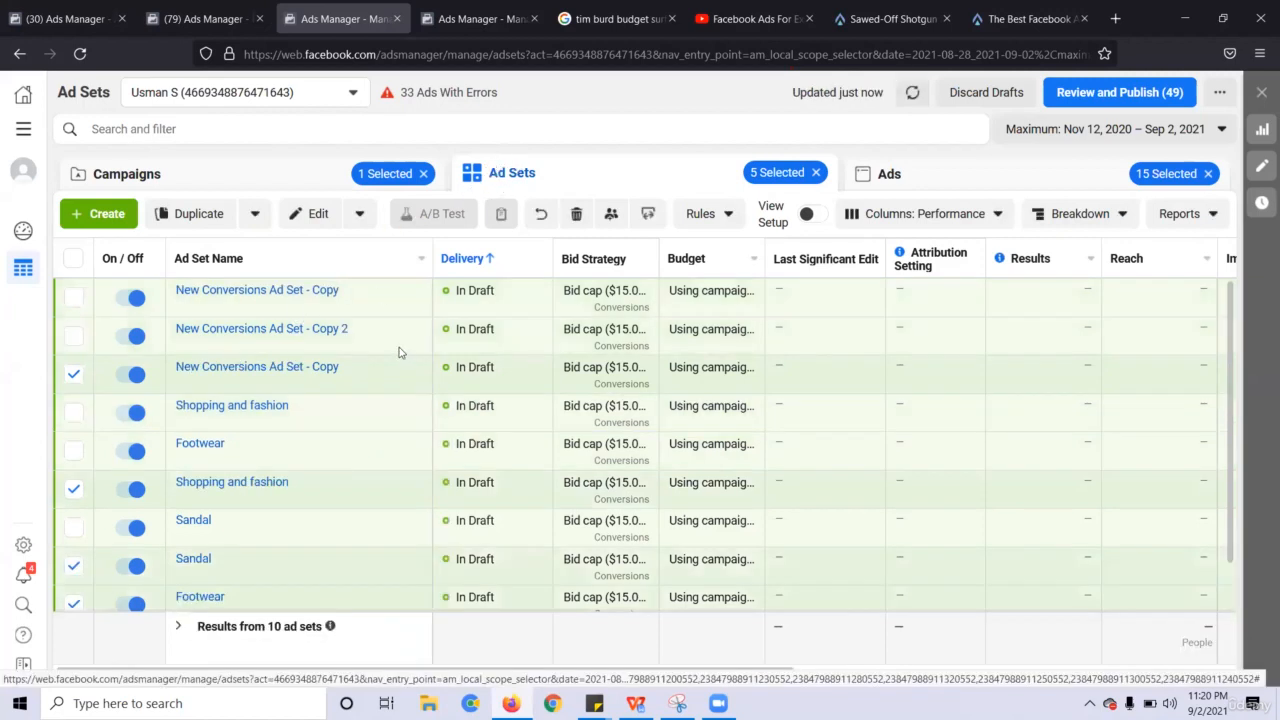
{"action": "mouse_move", "coordinate": [337, 389]}
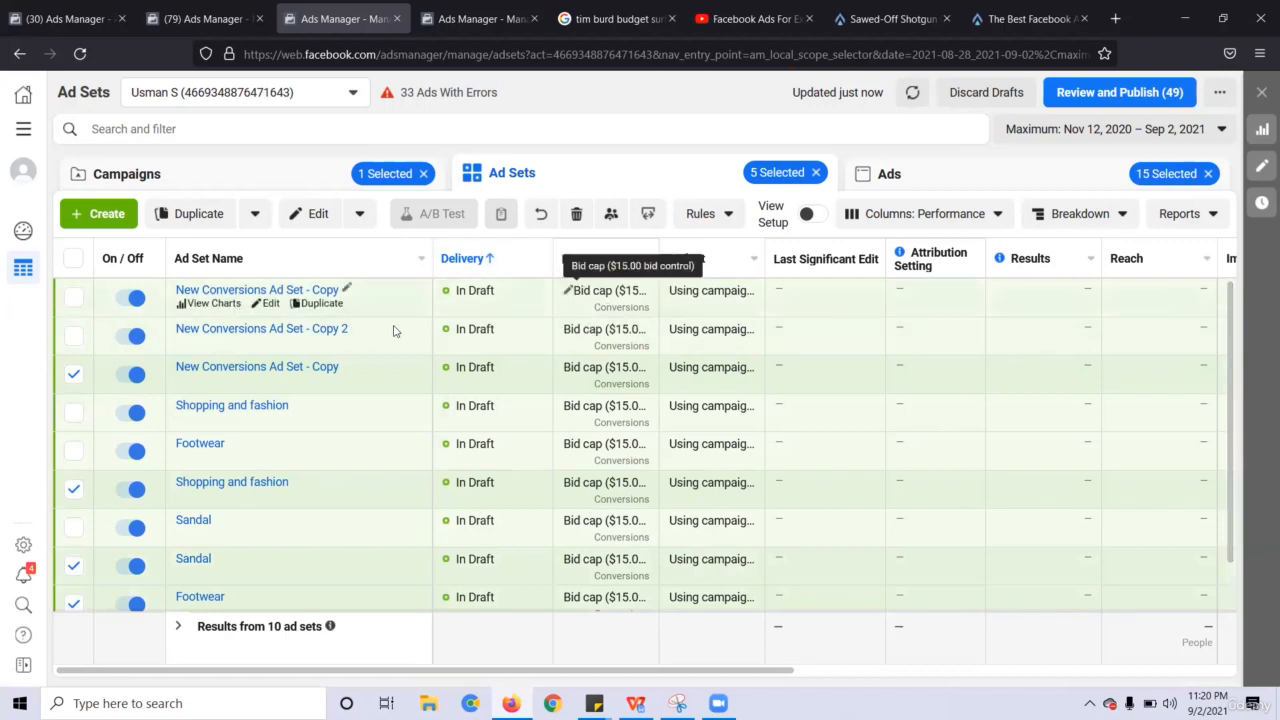
{"action": "left_click", "coordinate": [712, 222]}
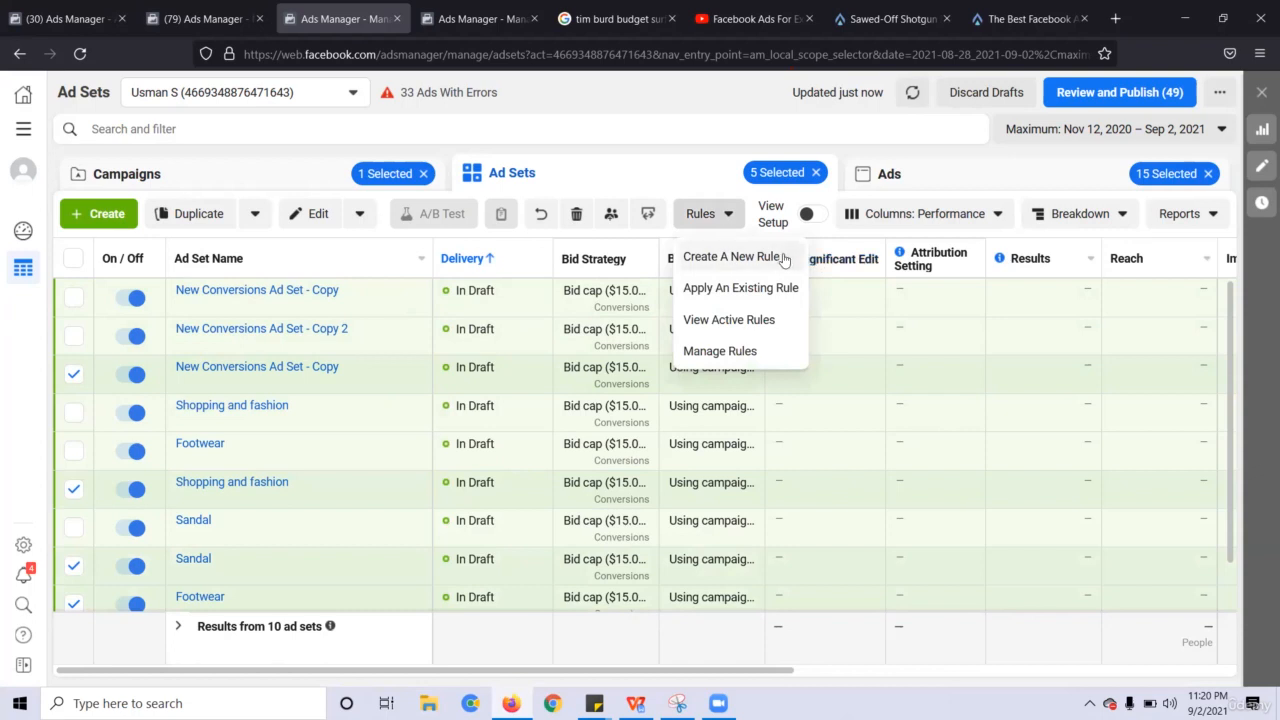
{"action": "left_click", "coordinate": [732, 257]}
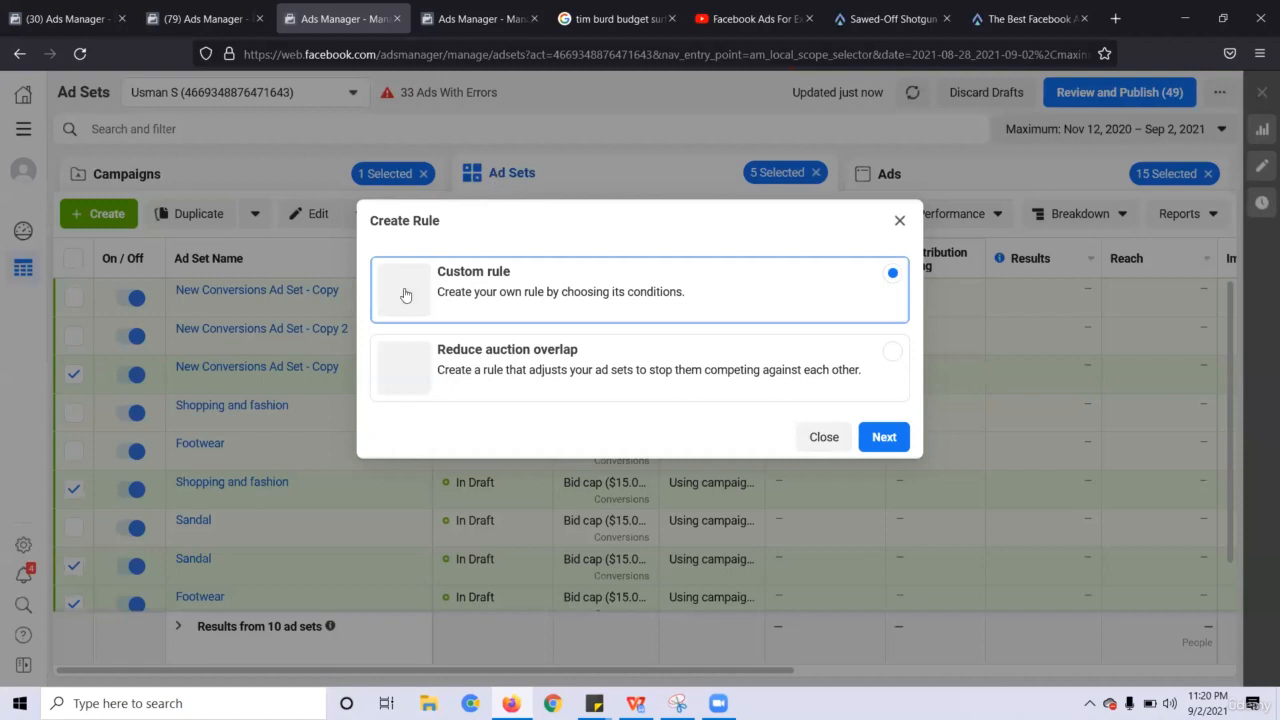
{"action": "left_click", "coordinate": [242, 338]}
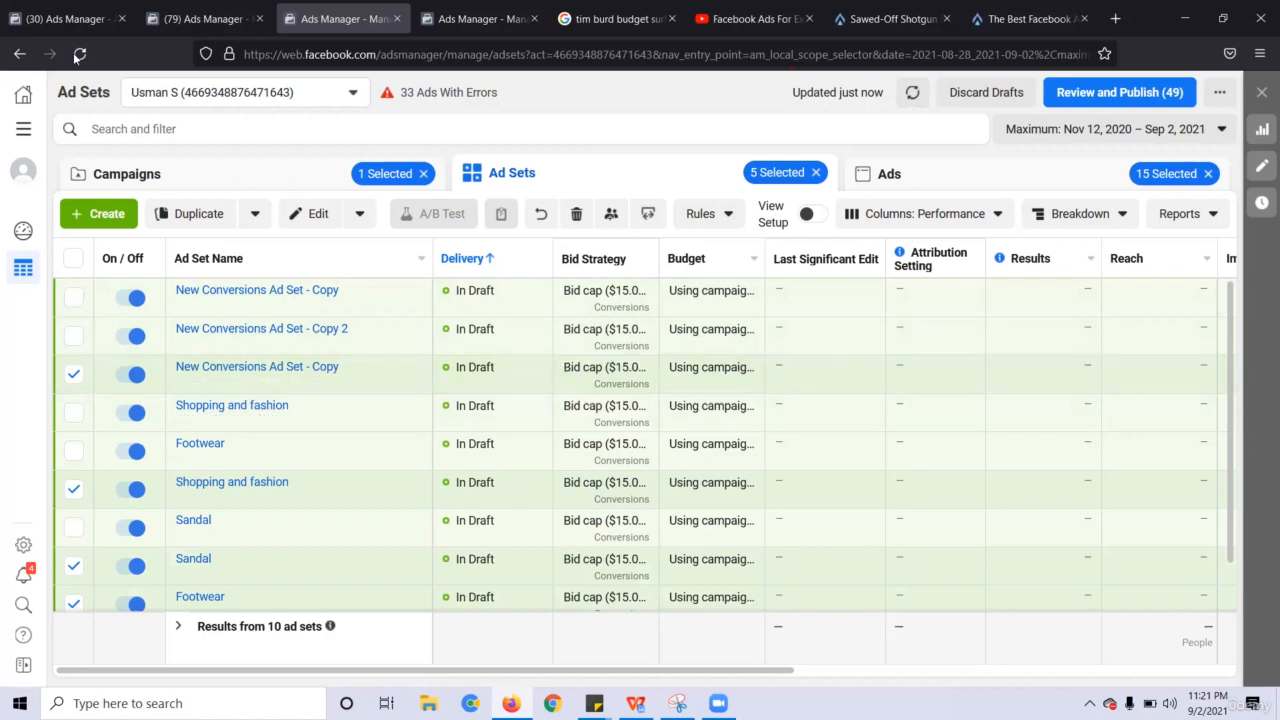
Start a custom automated rule for the campaign's five selected ad sets and name it Stop Loss
{"action": "left_click", "coordinate": [648, 216]}
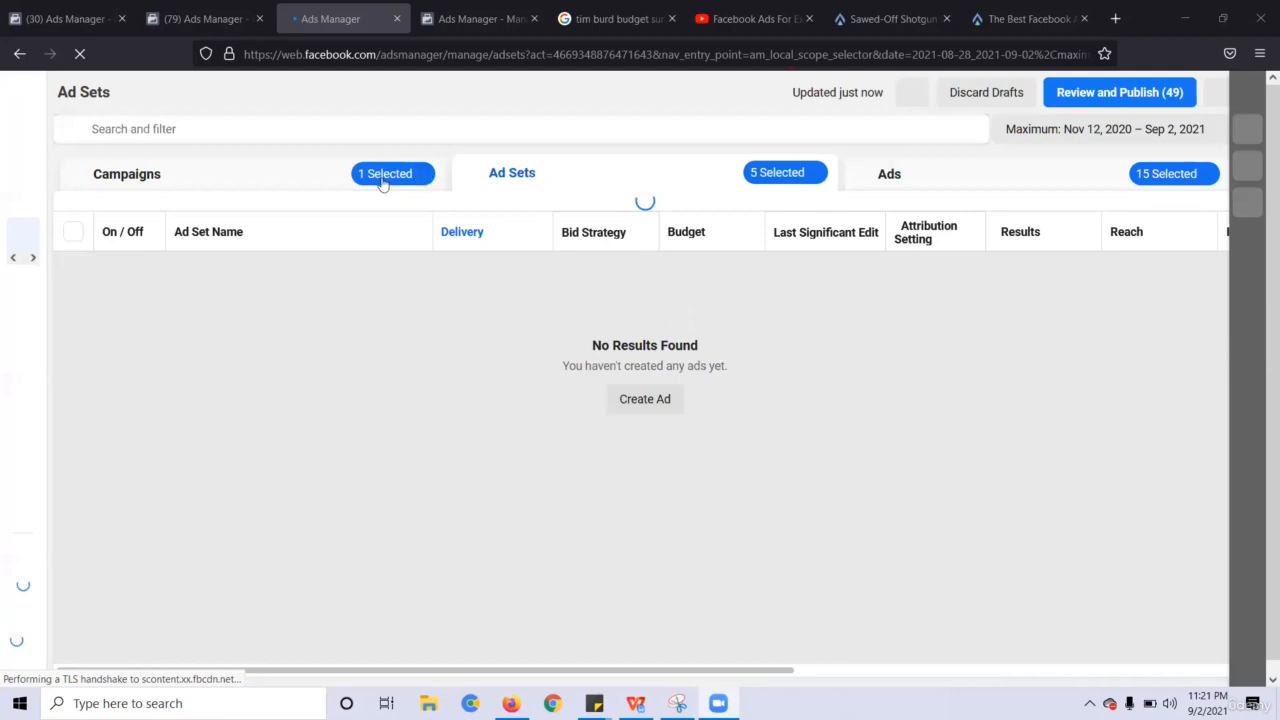
{"action": "left_click", "coordinate": [502, 181]}
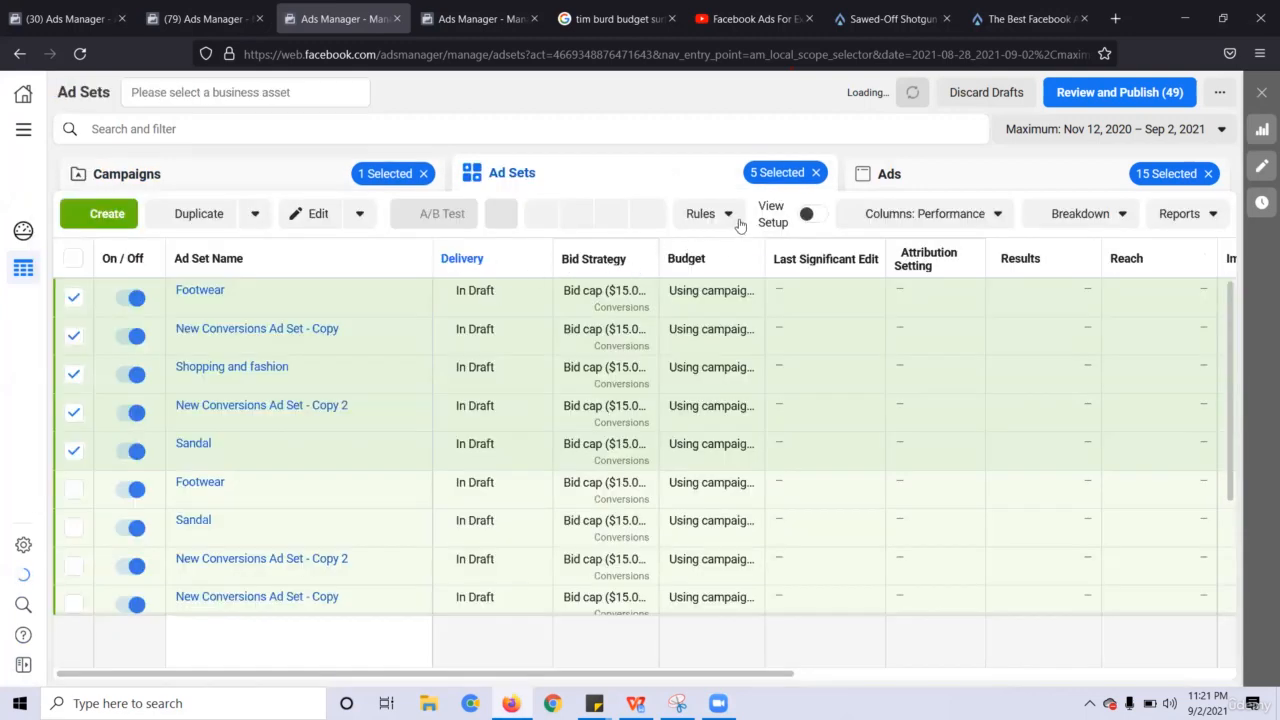
{"action": "left_click", "coordinate": [700, 213]}
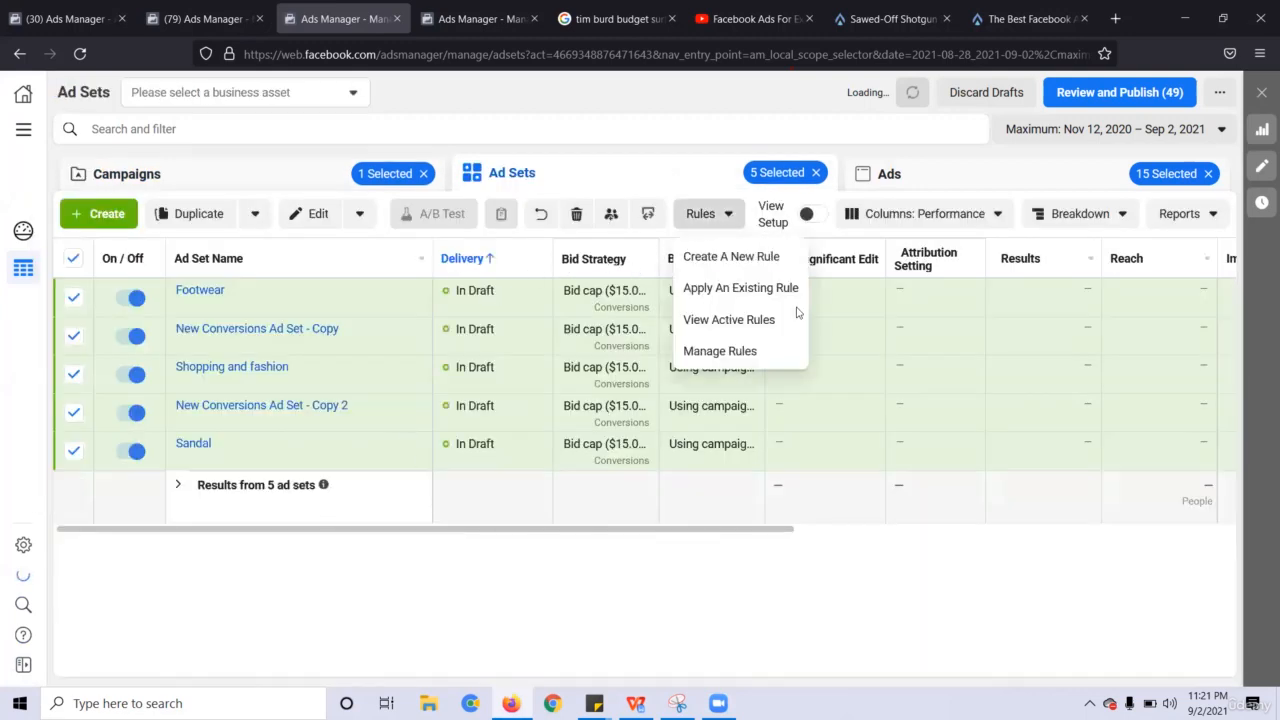
{"action": "left_click", "coordinate": [748, 260]}
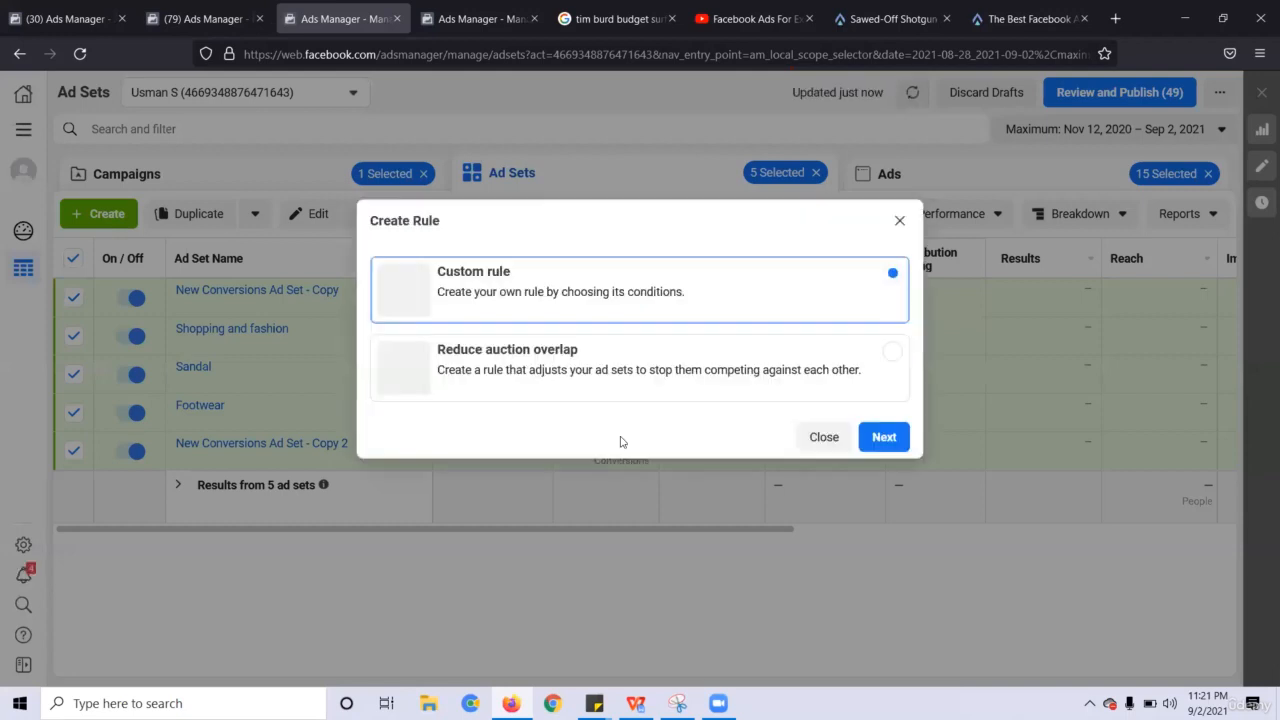
{"action": "left_click", "coordinate": [808, 440]}
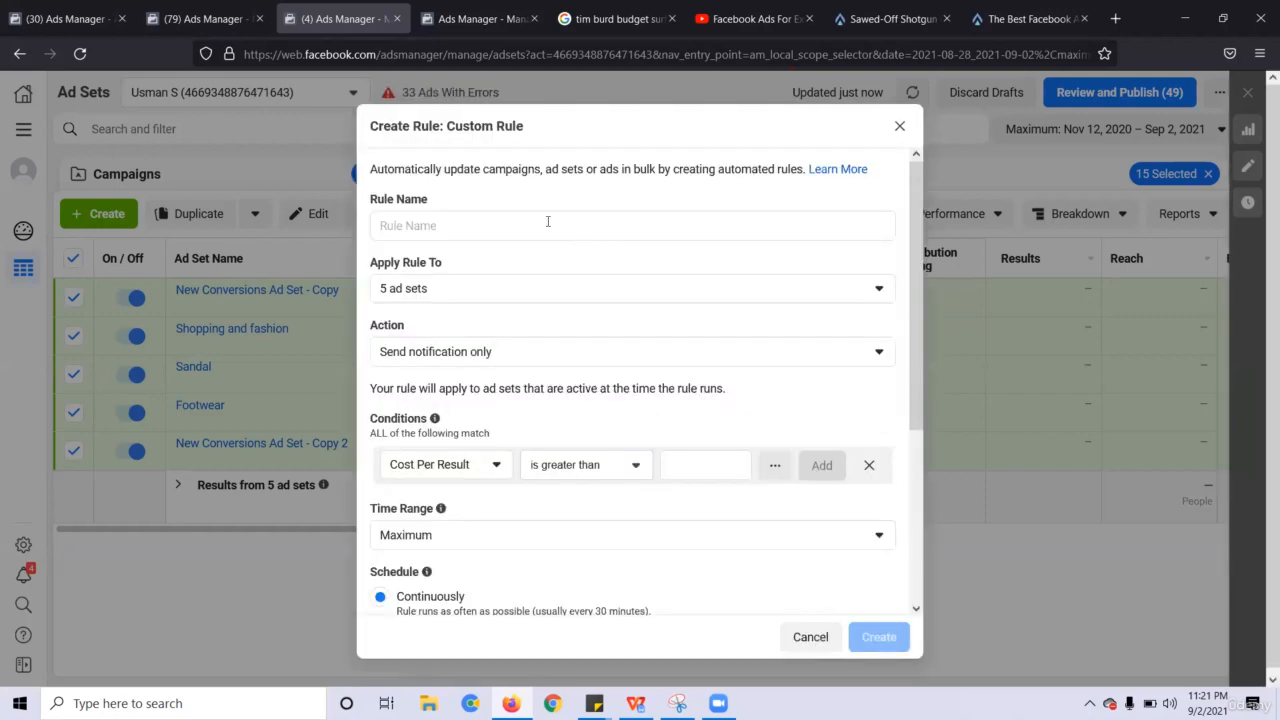
{"action": "left_click", "coordinate": [548, 221]}
{"action": "type", "text": "Stop Loss"}
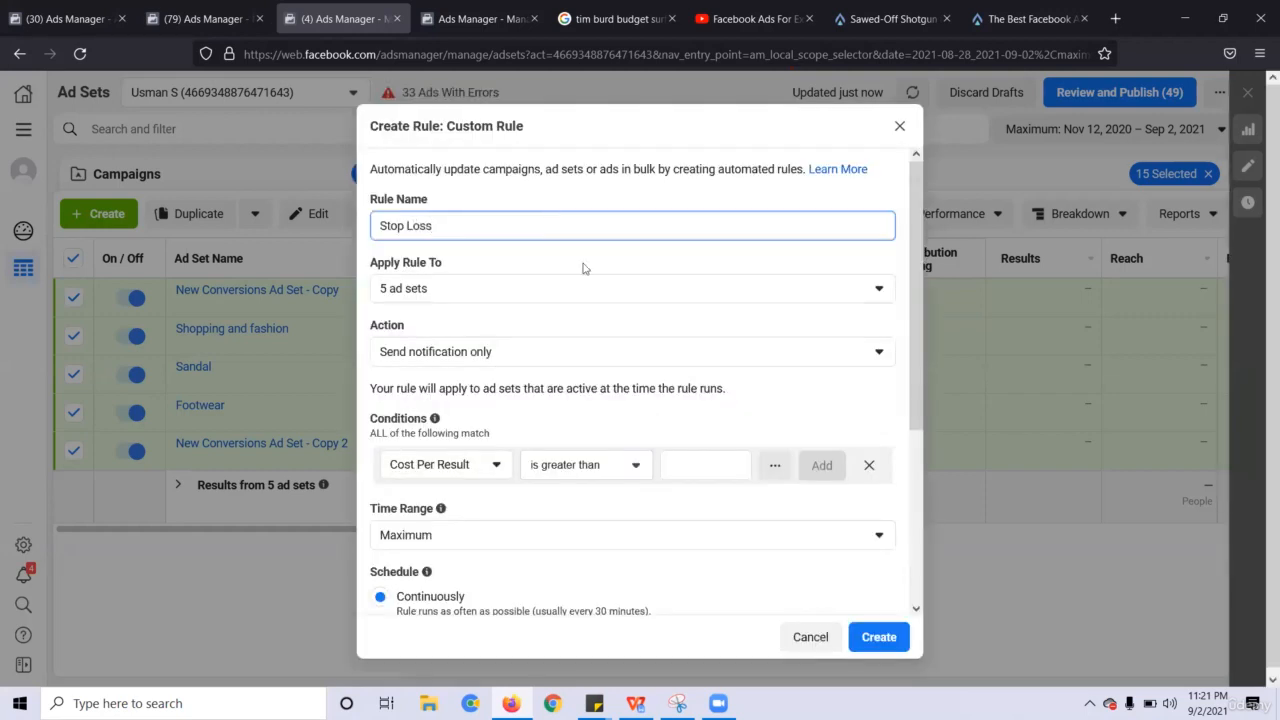
Set the Stop Loss rule's action to Turn off ad sets
{"action": "left_click", "coordinate": [554, 323]}
{"action": "left_click", "coordinate": [555, 355]}
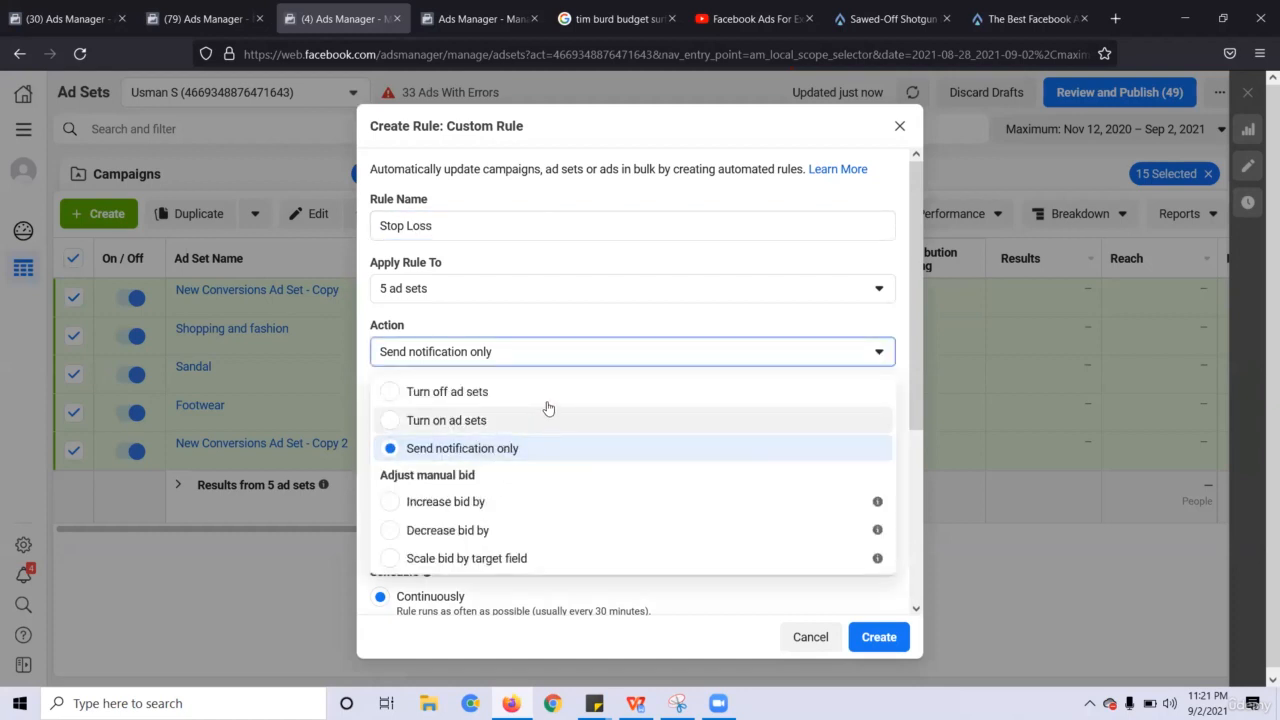
{"action": "left_click", "coordinate": [549, 396]}
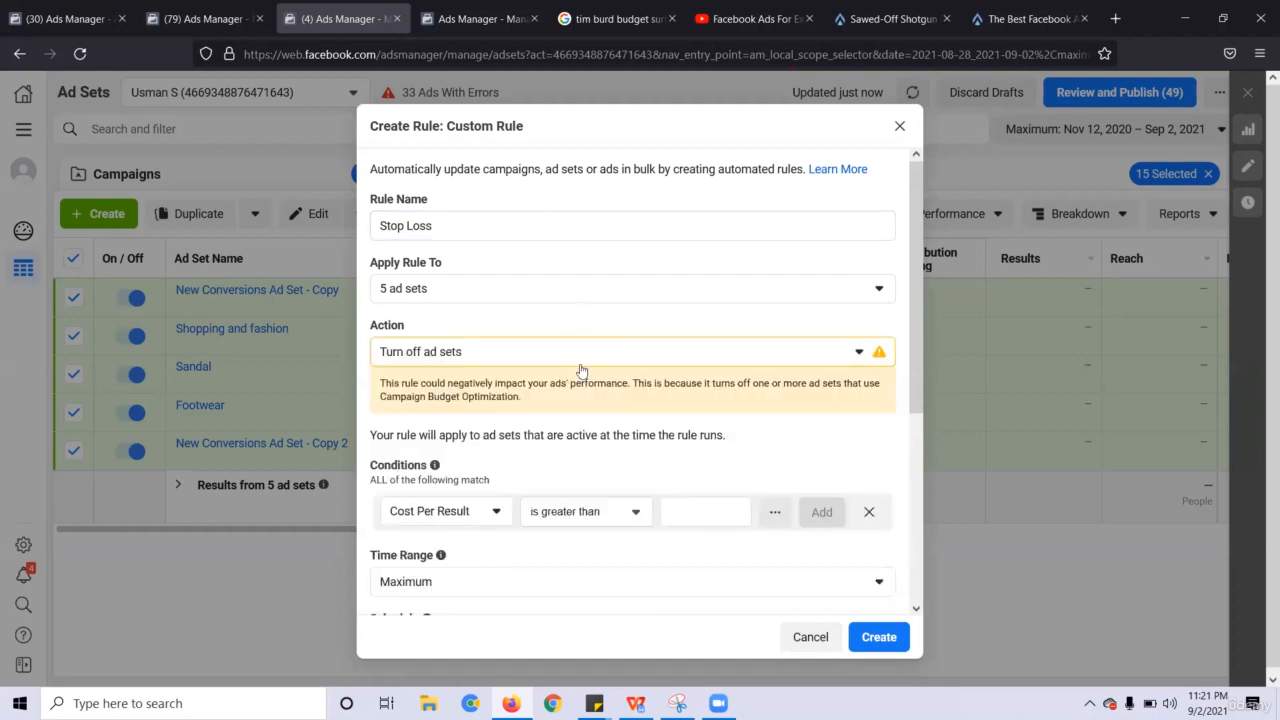
Add a condition to the rule requiring Spent to be greater than $45
{"action": "scroll", "coordinate": [925, 380], "scroll_direction": "down", "scroll_amount": 2}
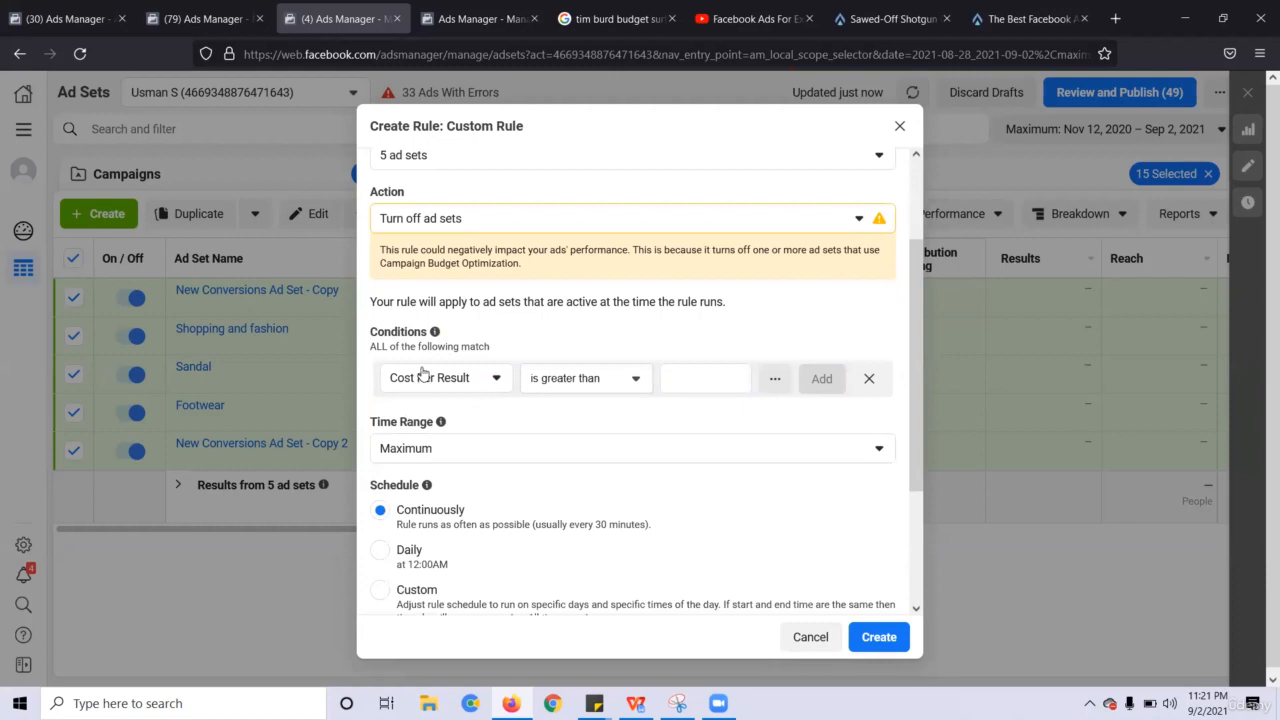
{"action": "left_click", "coordinate": [424, 378]}
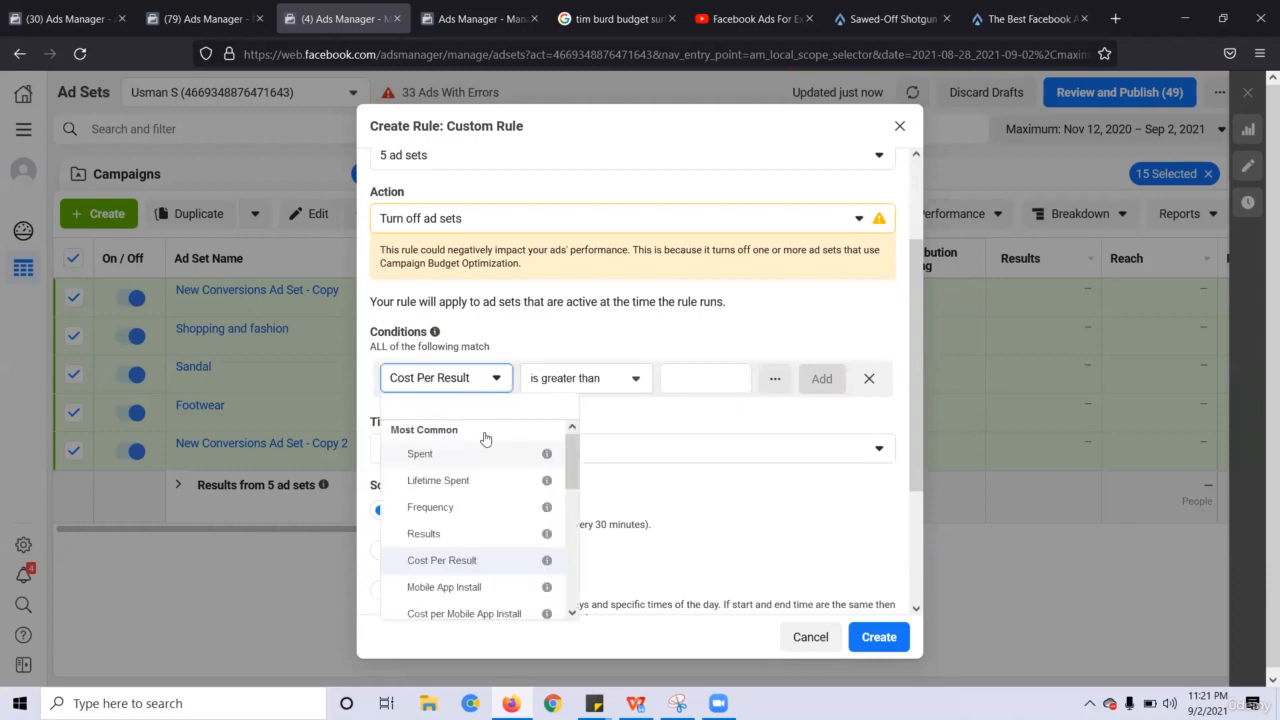
{"action": "left_click", "coordinate": [495, 442]}
{"action": "left_click", "coordinate": [557, 389]}
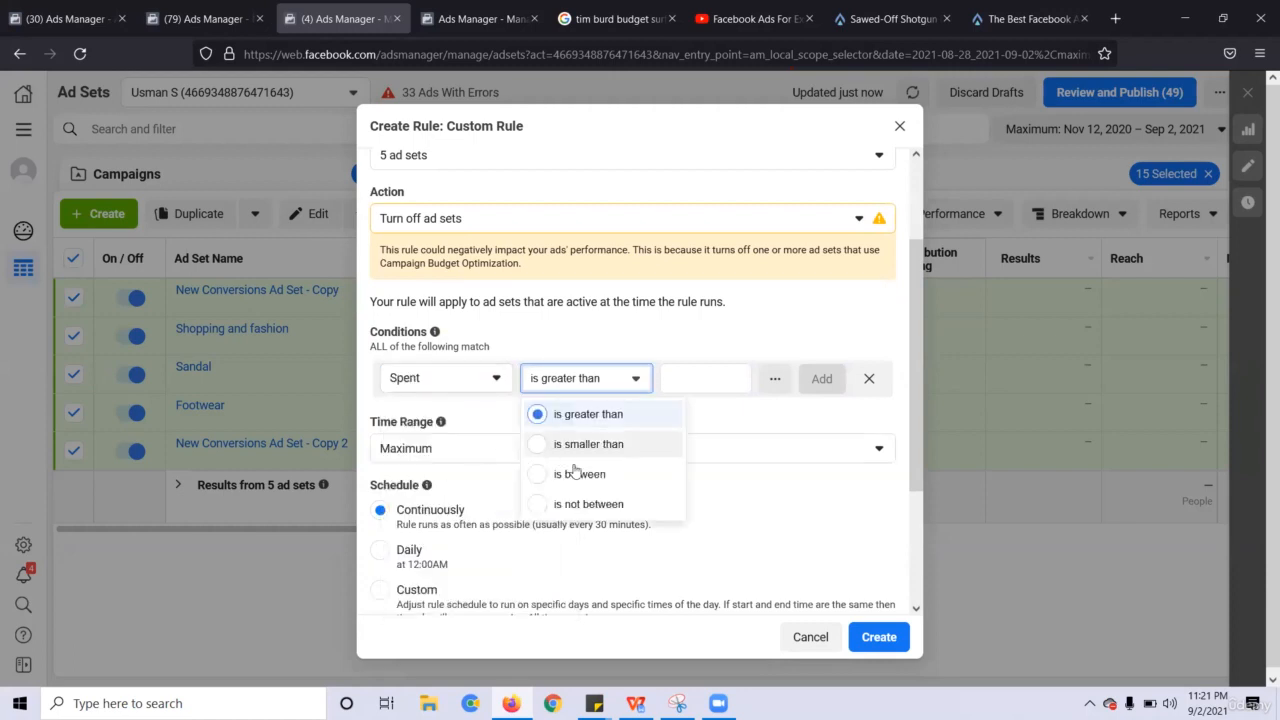
{"action": "left_click", "coordinate": [622, 413]}
{"action": "left_click", "coordinate": [694, 385]}
{"action": "type", "text": "4"}
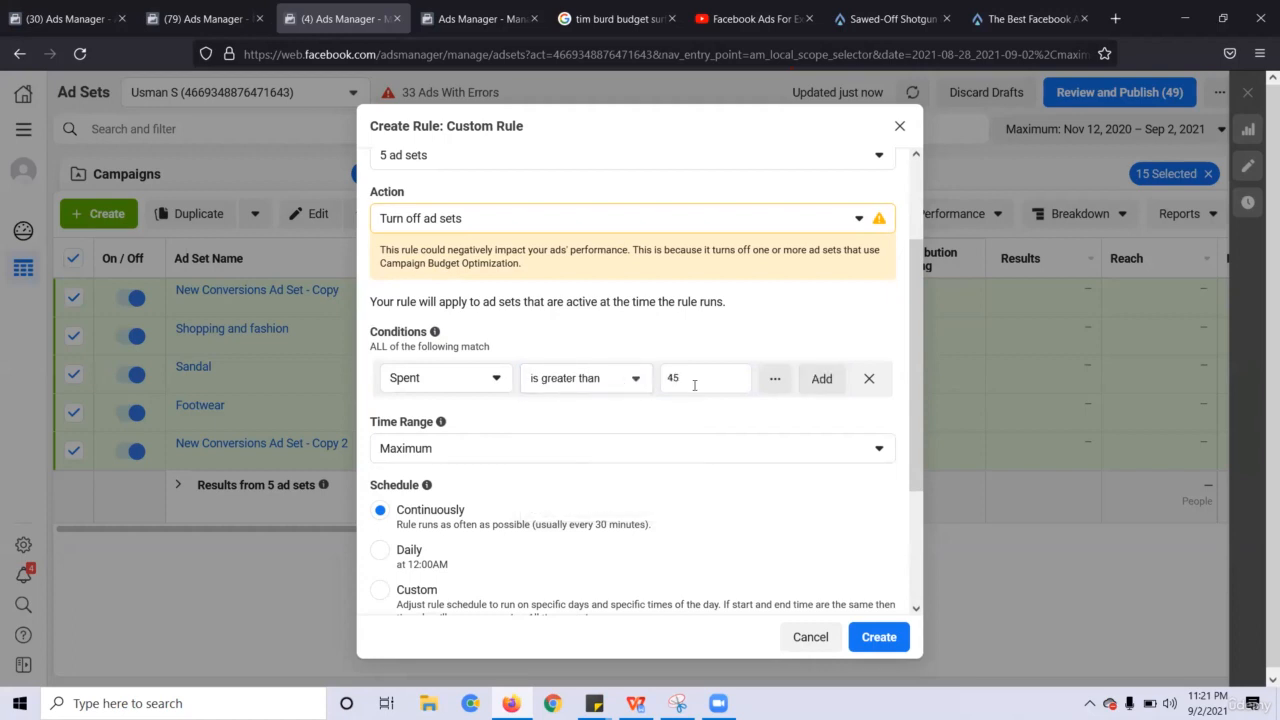
{"action": "type", "text": "5"}
{"action": "left_click", "coordinate": [825, 380]}
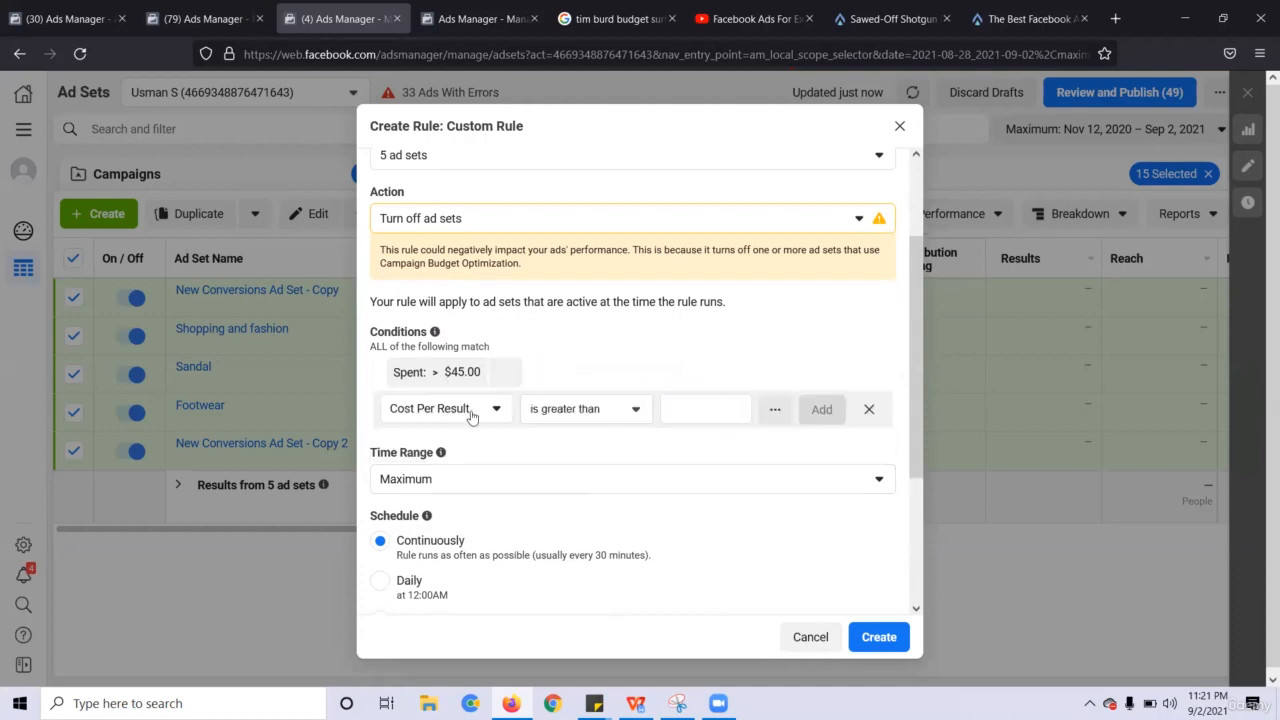
{"action": "left_click", "coordinate": [455, 412]}
{"action": "type", "text": "pur"}
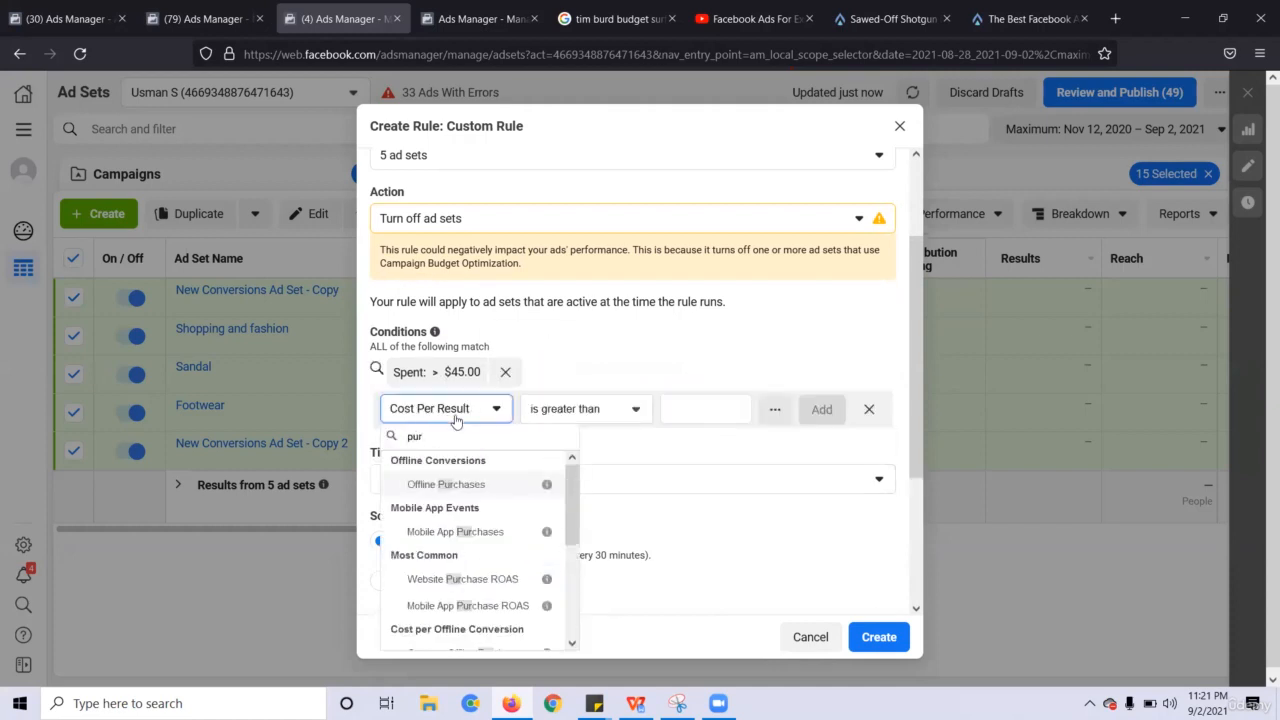
{"action": "type", "text": "c"}
{"action": "left_click", "coordinate": [460, 584]}
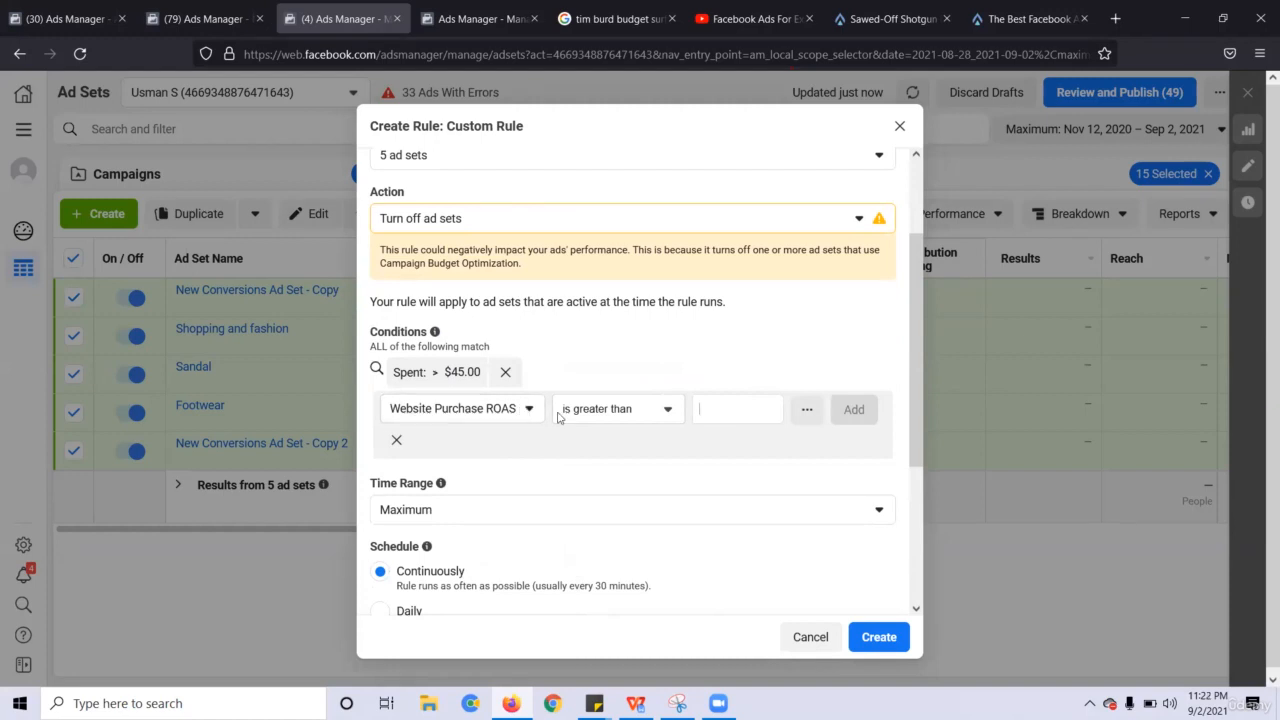
{"action": "left_click", "coordinate": [396, 440]}
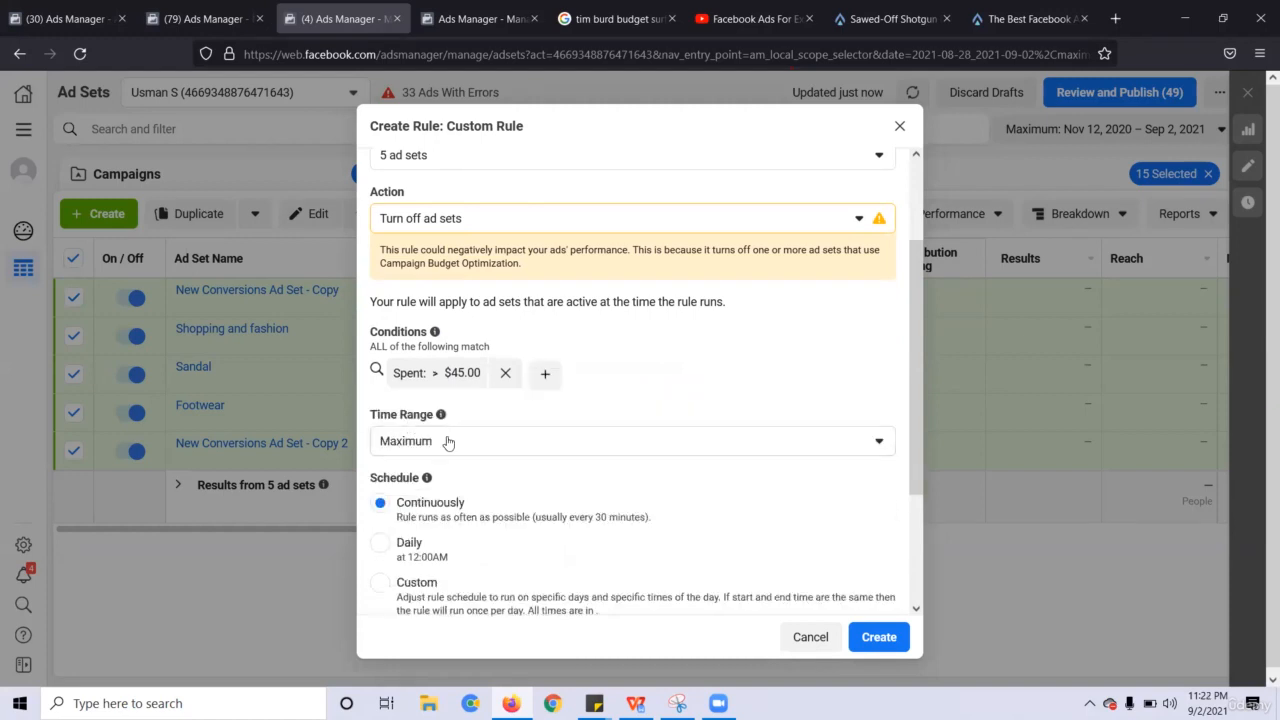
Start a second condition based on the Purchases (Facebook Pixel) metric
{"action": "left_click", "coordinate": [545, 373]}
{"action": "left_click", "coordinate": [474, 418]}
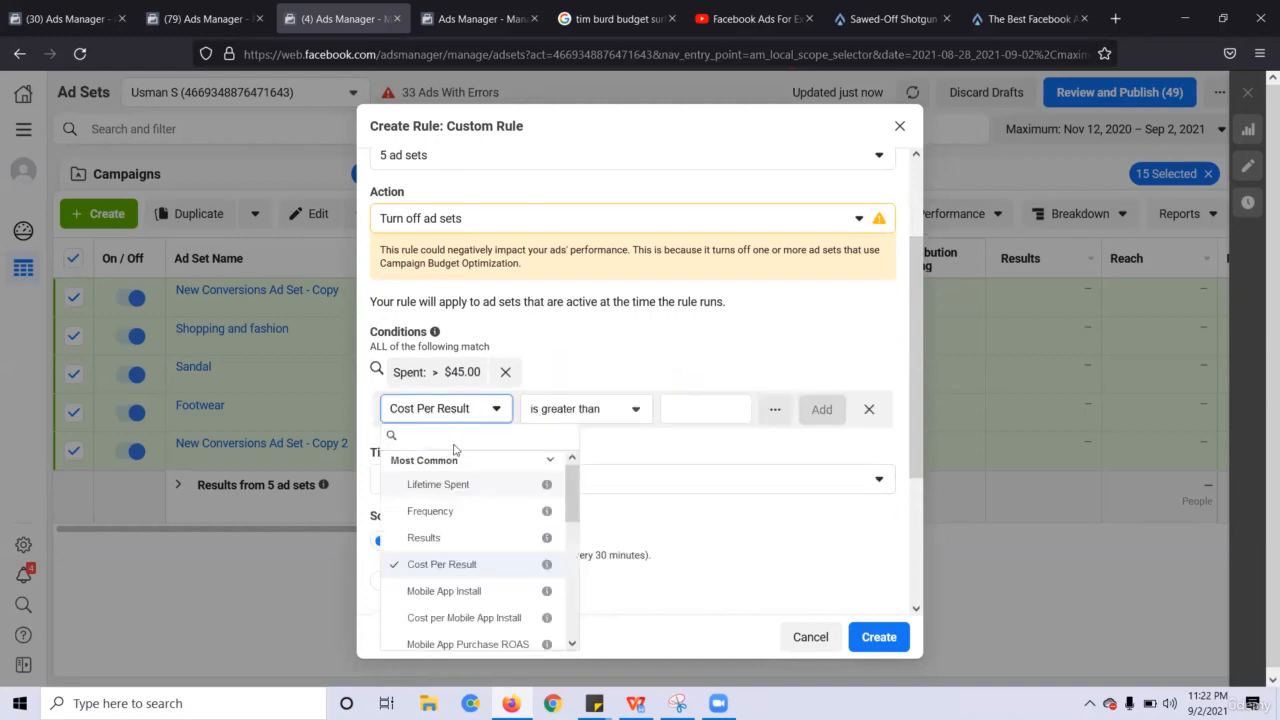
{"action": "type", "text": "purc"}
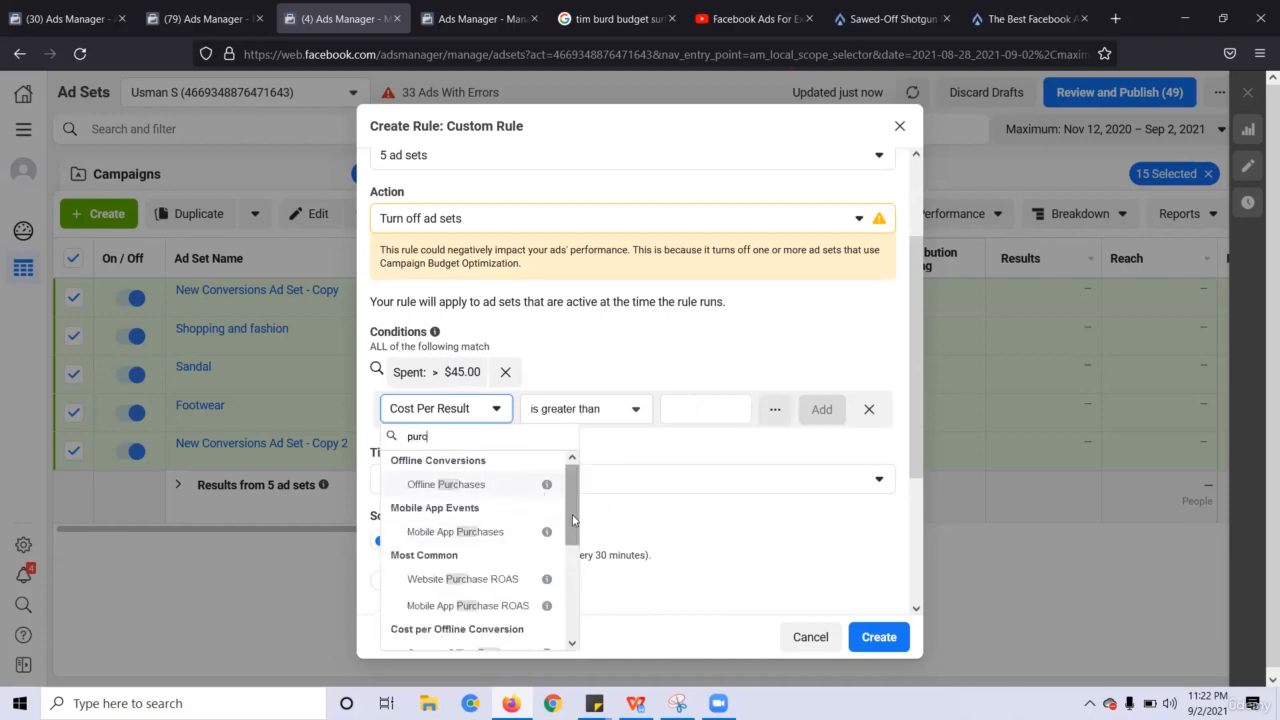
{"action": "scroll", "coordinate": [560, 510], "scroll_direction": "down", "scroll_amount": 2}
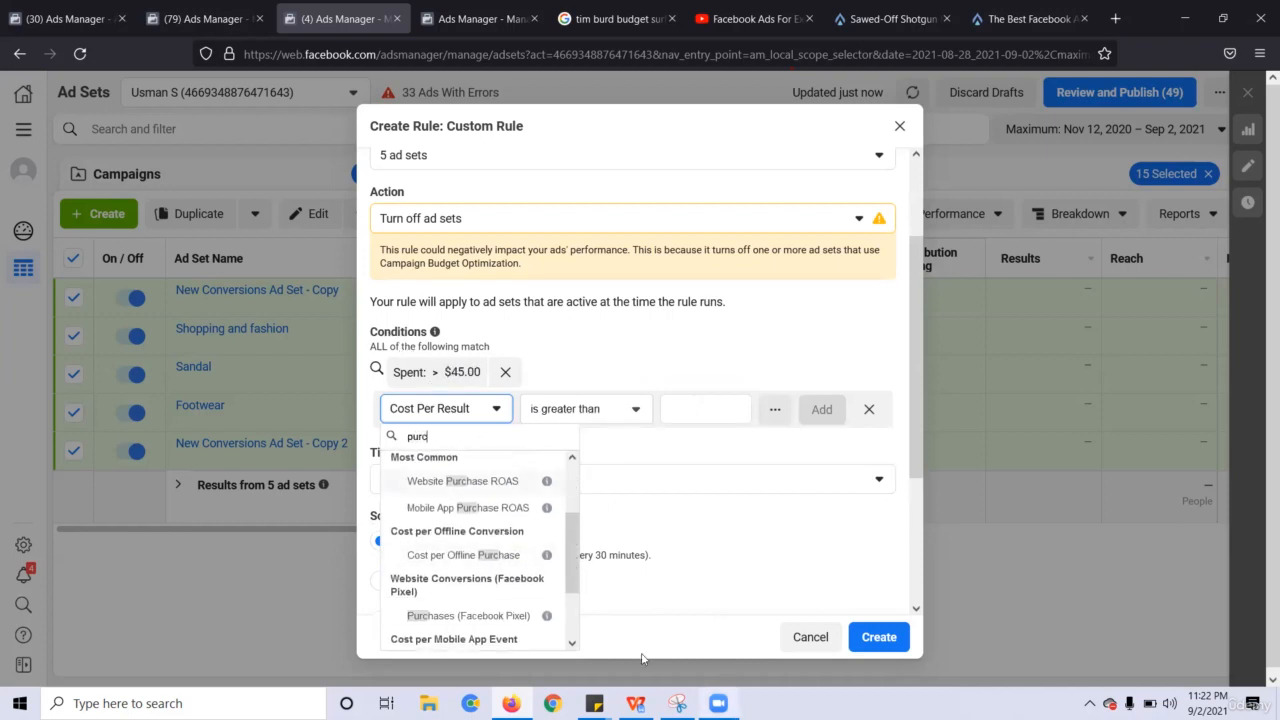
{"action": "scroll", "coordinate": [567, 583], "scroll_direction": "down", "scroll_amount": 2}
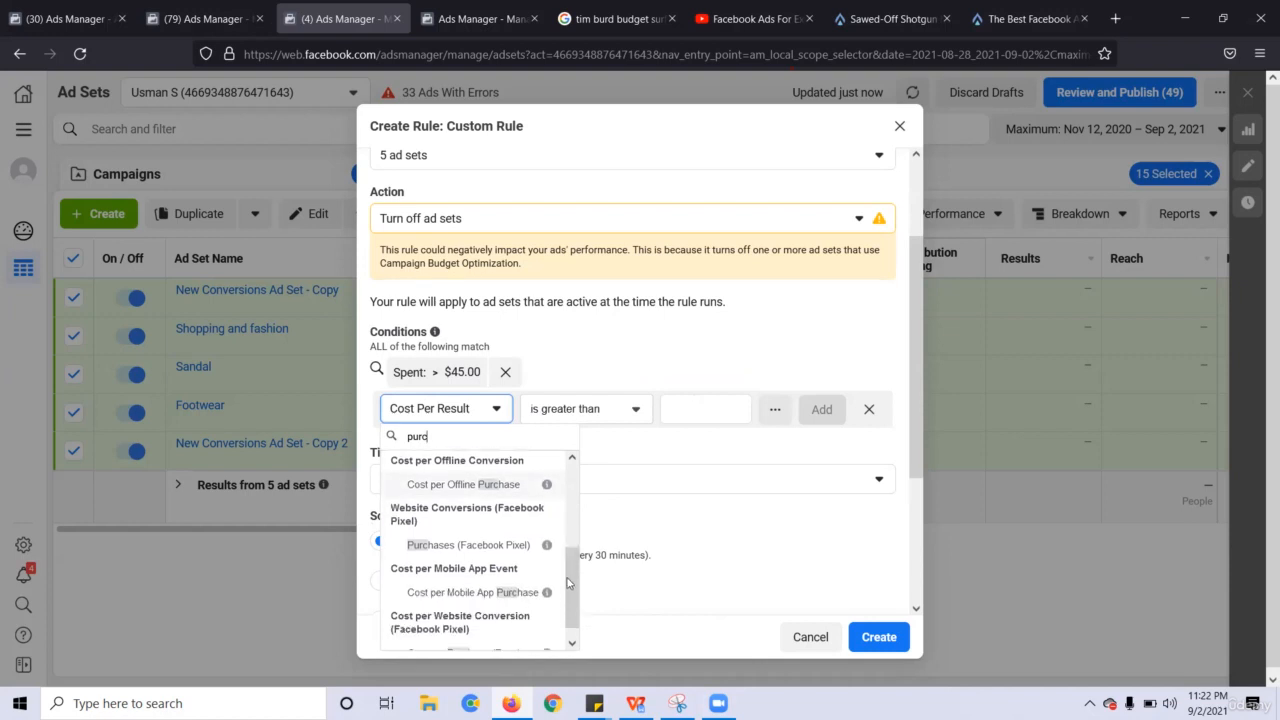
{"action": "left_click", "coordinate": [480, 545]}
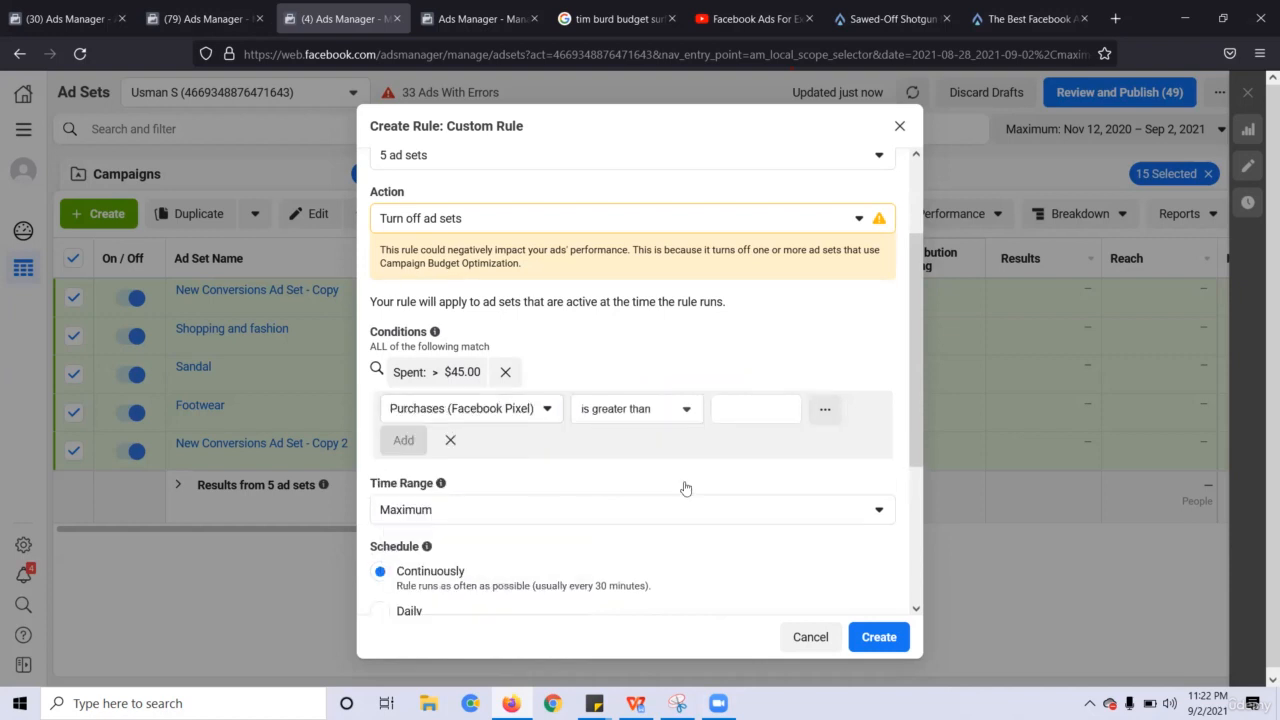
Set the purchases condition to is smaller than 1 and create the Stop Loss rule
{"action": "left_click", "coordinate": [592, 420]}
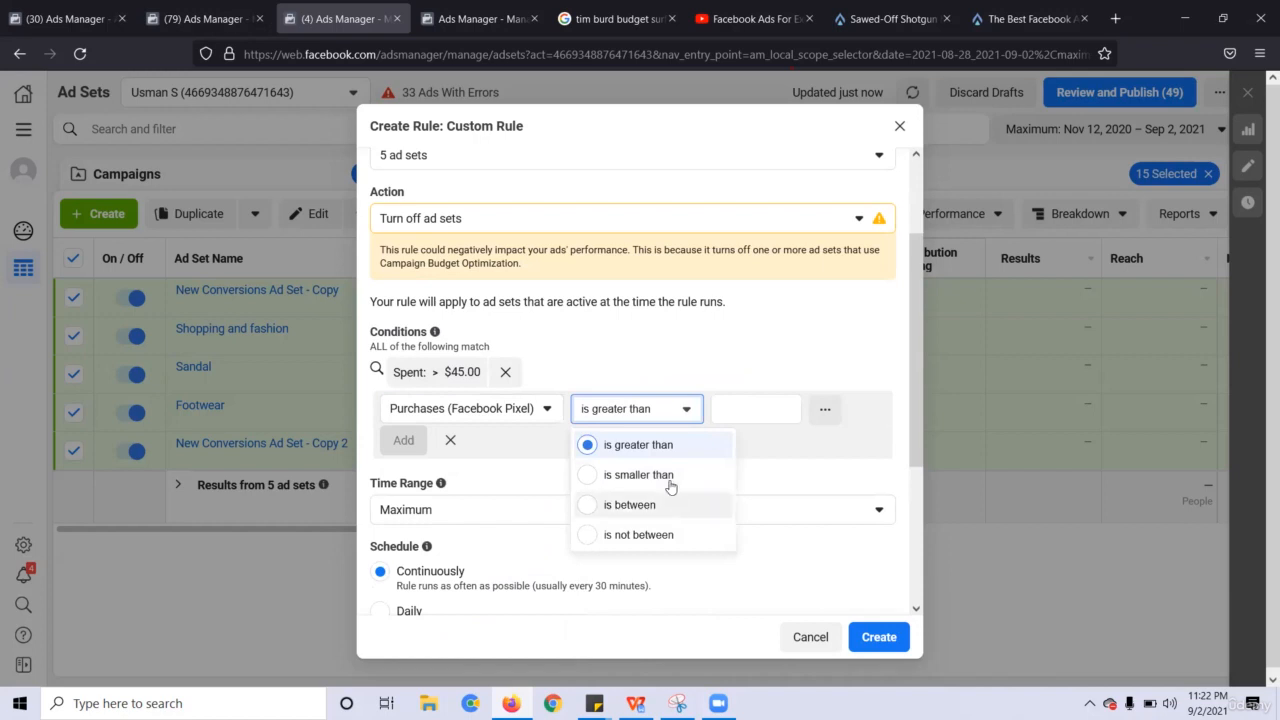
{"action": "left_click", "coordinate": [668, 476]}
{"action": "left_click", "coordinate": [726, 401]}
{"action": "type", "text": "1"}
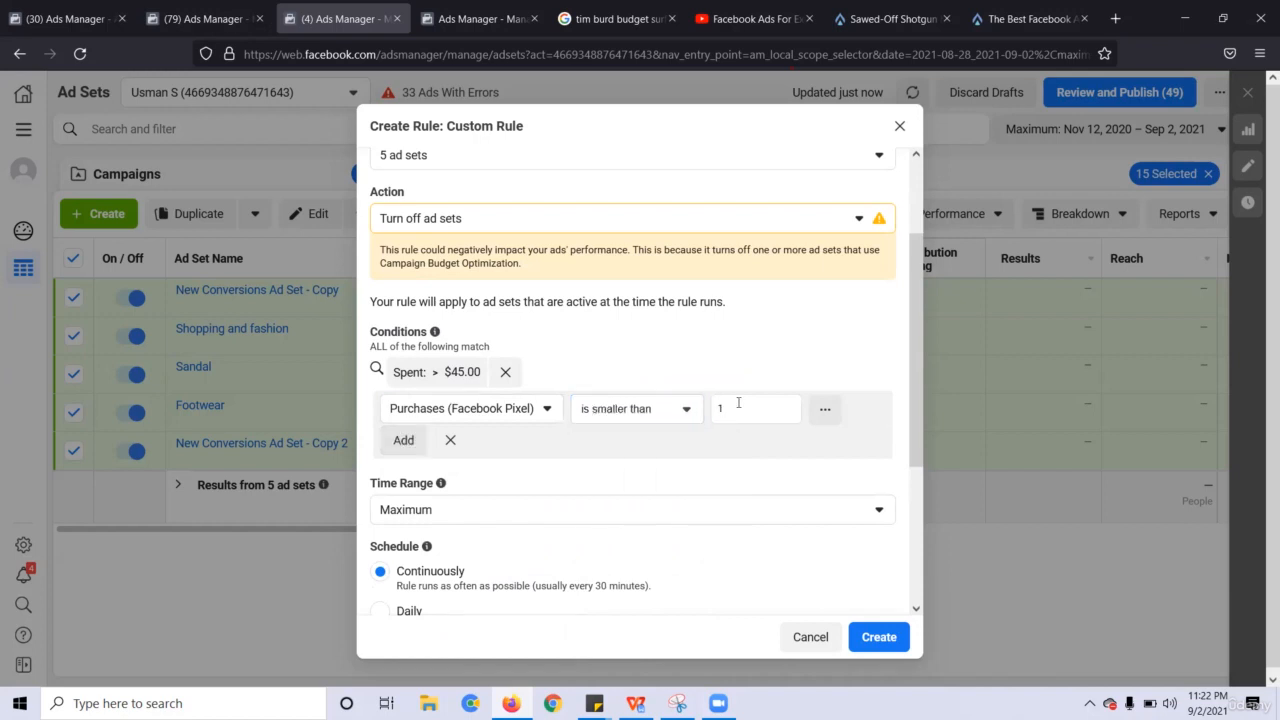
{"action": "left_click", "coordinate": [668, 405]}
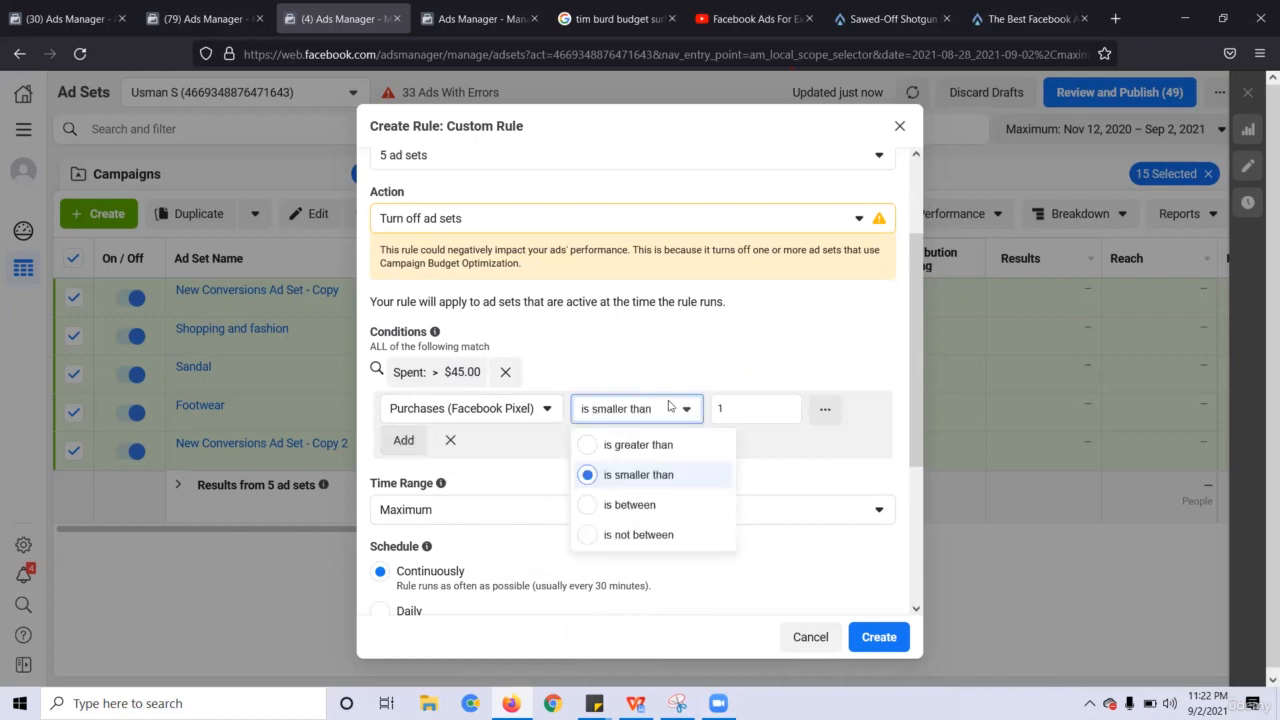
{"action": "left_click", "coordinate": [672, 357]}
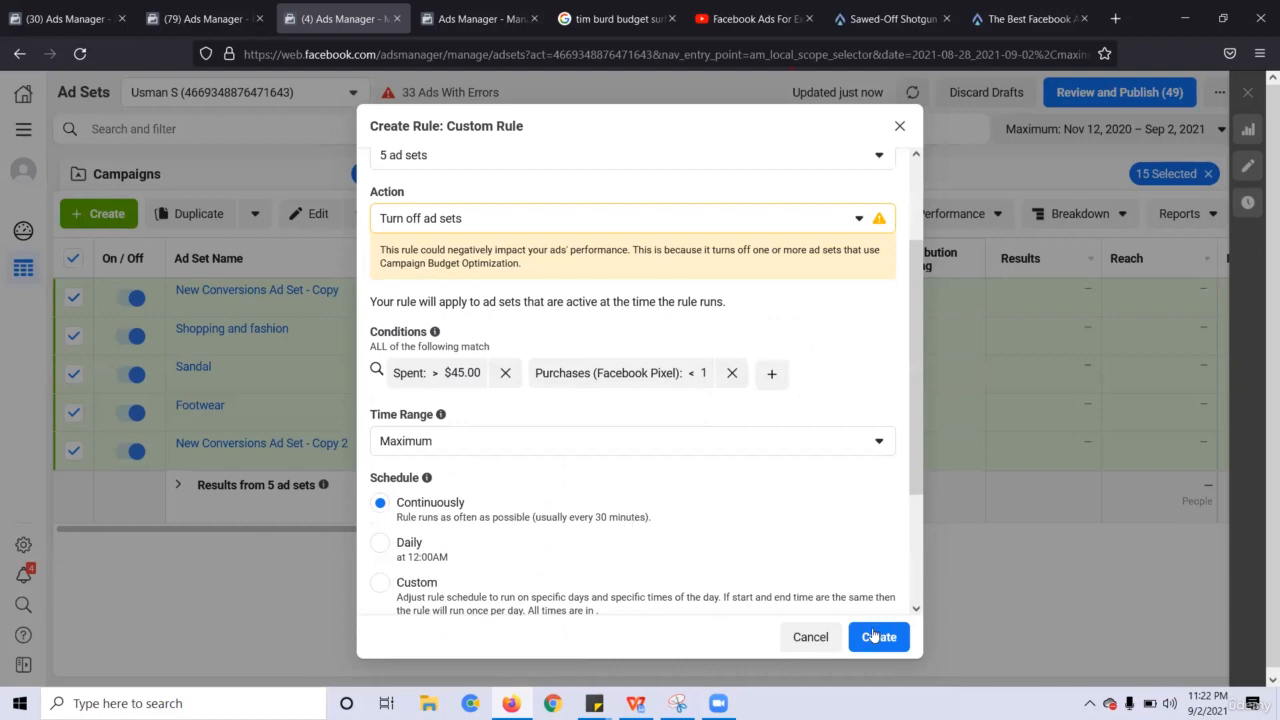
{"action": "scroll", "coordinate": [693, 208], "scroll_direction": "down", "scroll_amount": 1}
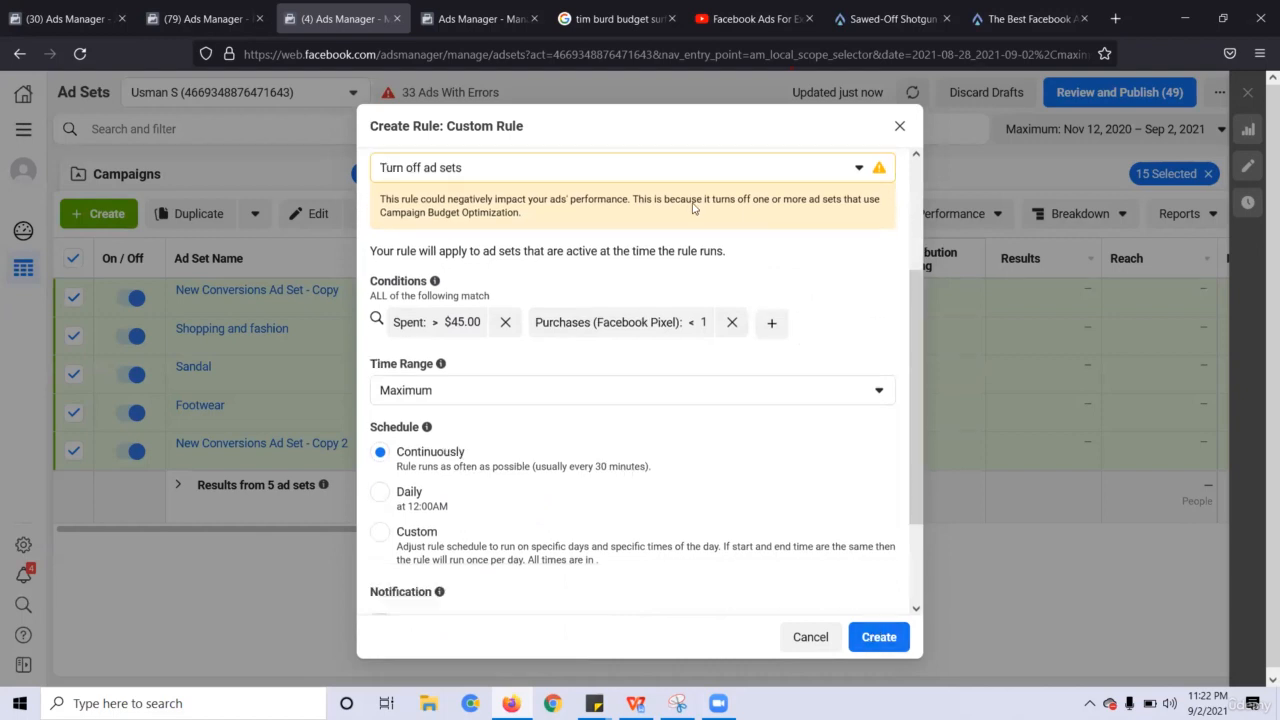
{"action": "left_click", "coordinate": [878, 637]}
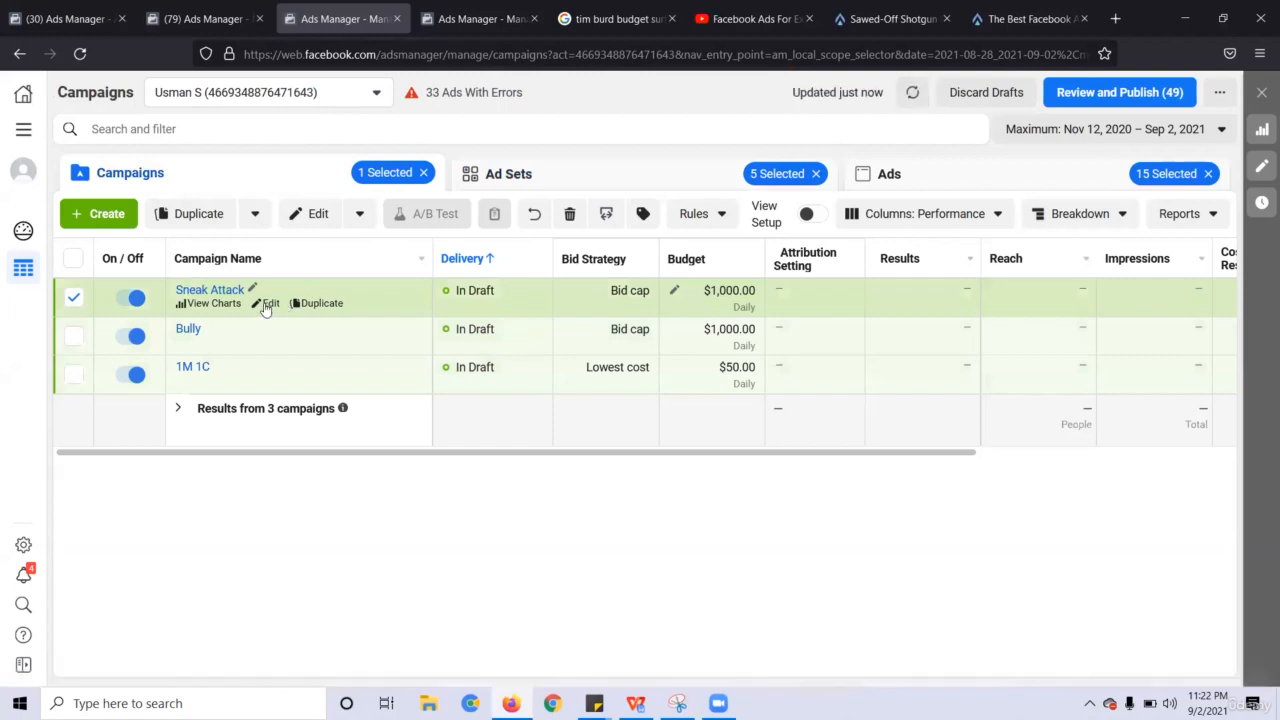
Examine the Sneak Attack campaign's budget settings, including the additional scheduling and delivery options
{"action": "left_click", "coordinate": [266, 305]}
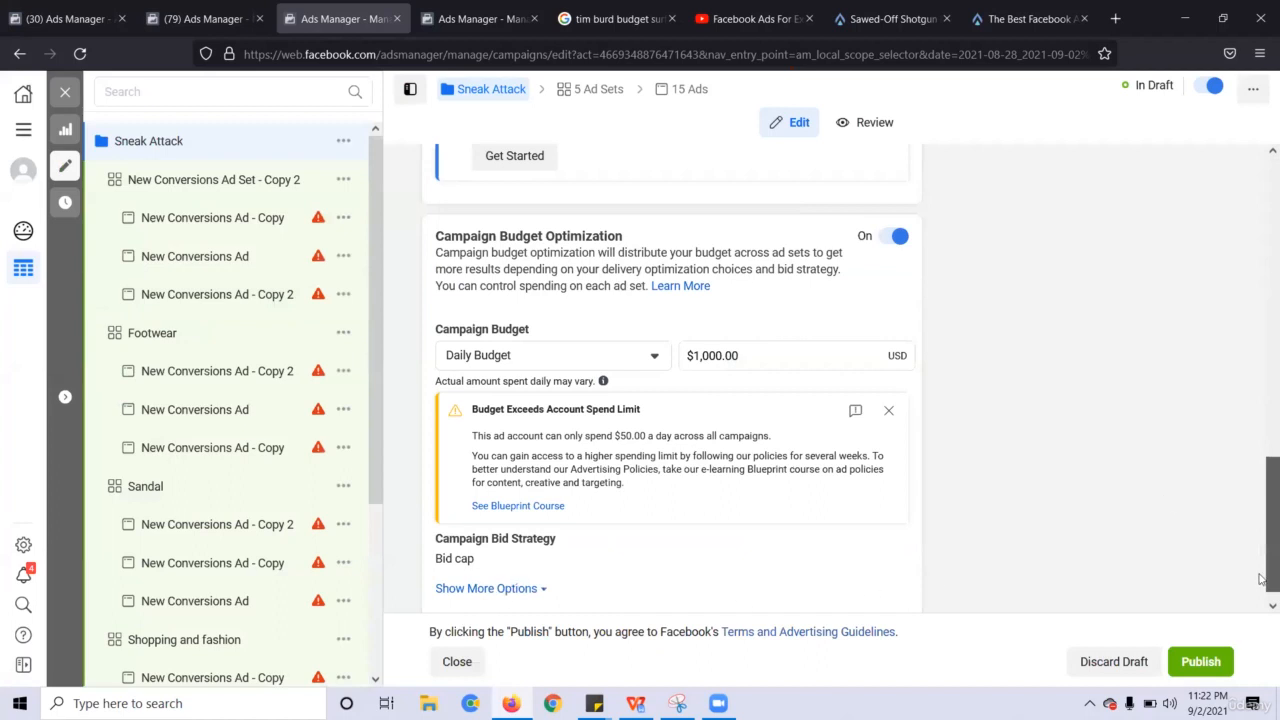
{"action": "left_click", "coordinate": [489, 588]}
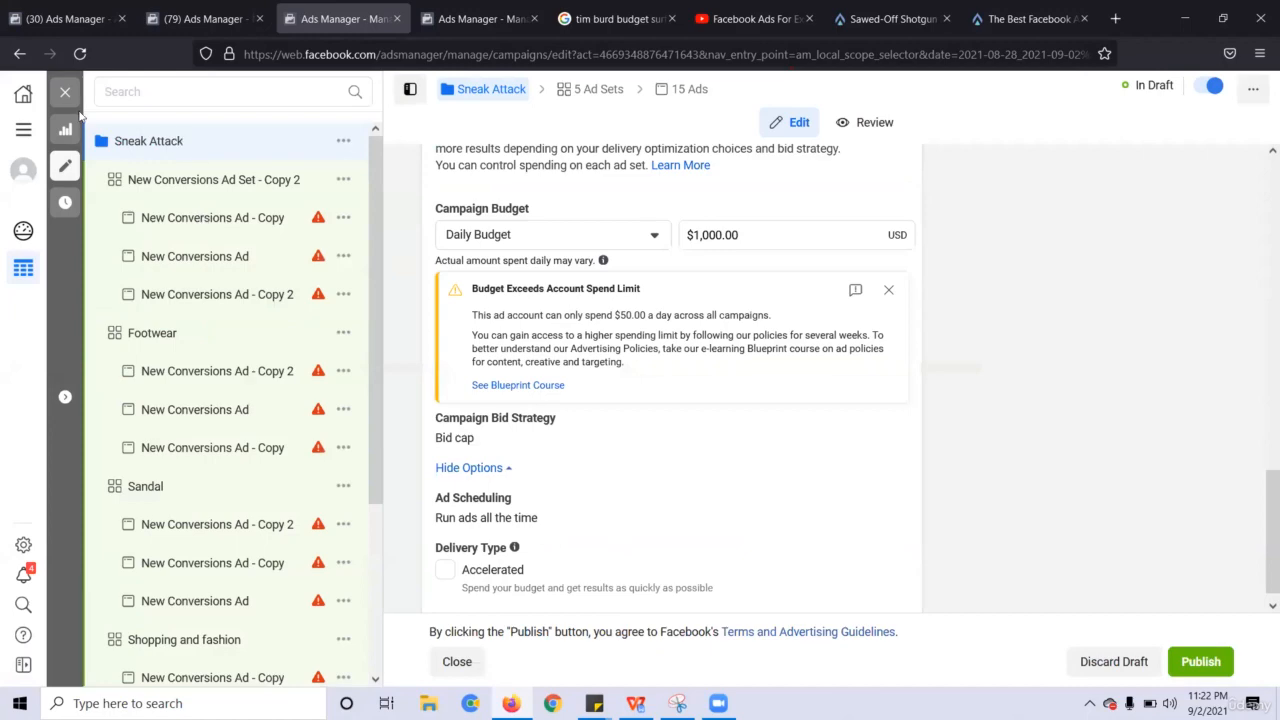
{"action": "left_click", "coordinate": [66, 93]}
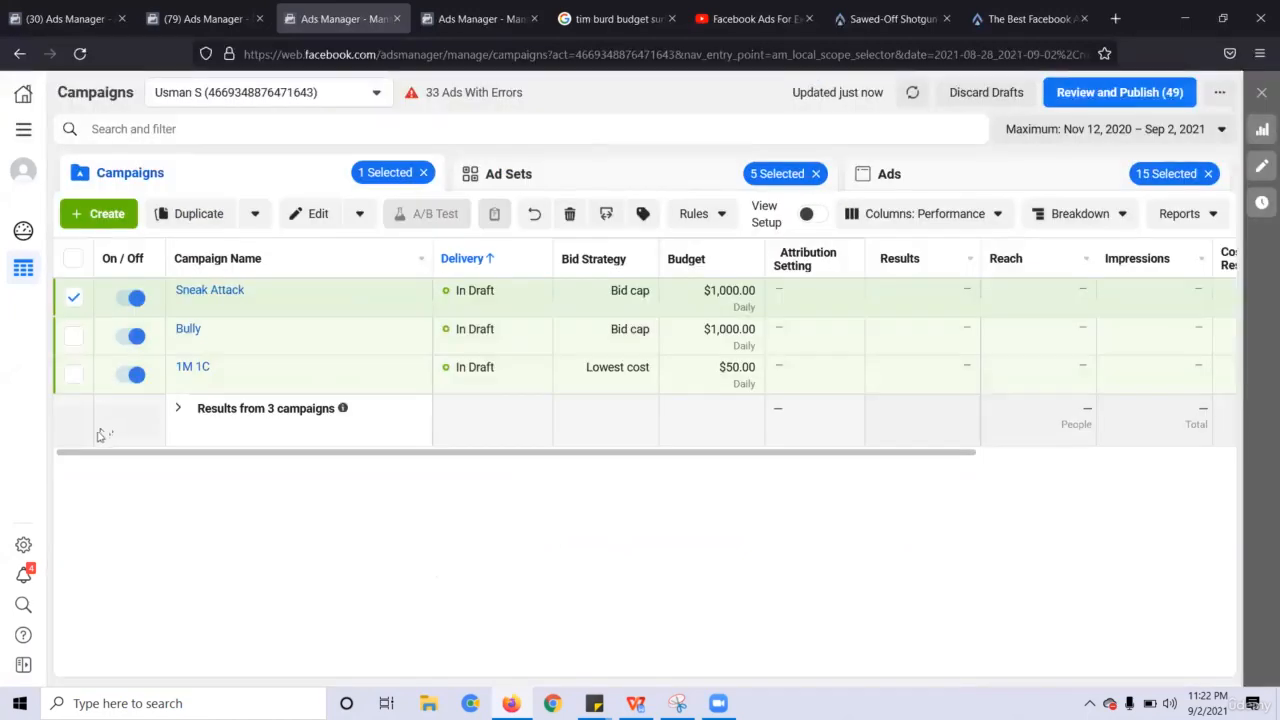
Start a custom rule named Trim The Fat for the campaign's five selected ad sets, with the action Turn off ad sets
{"action": "left_click", "coordinate": [691, 166]}
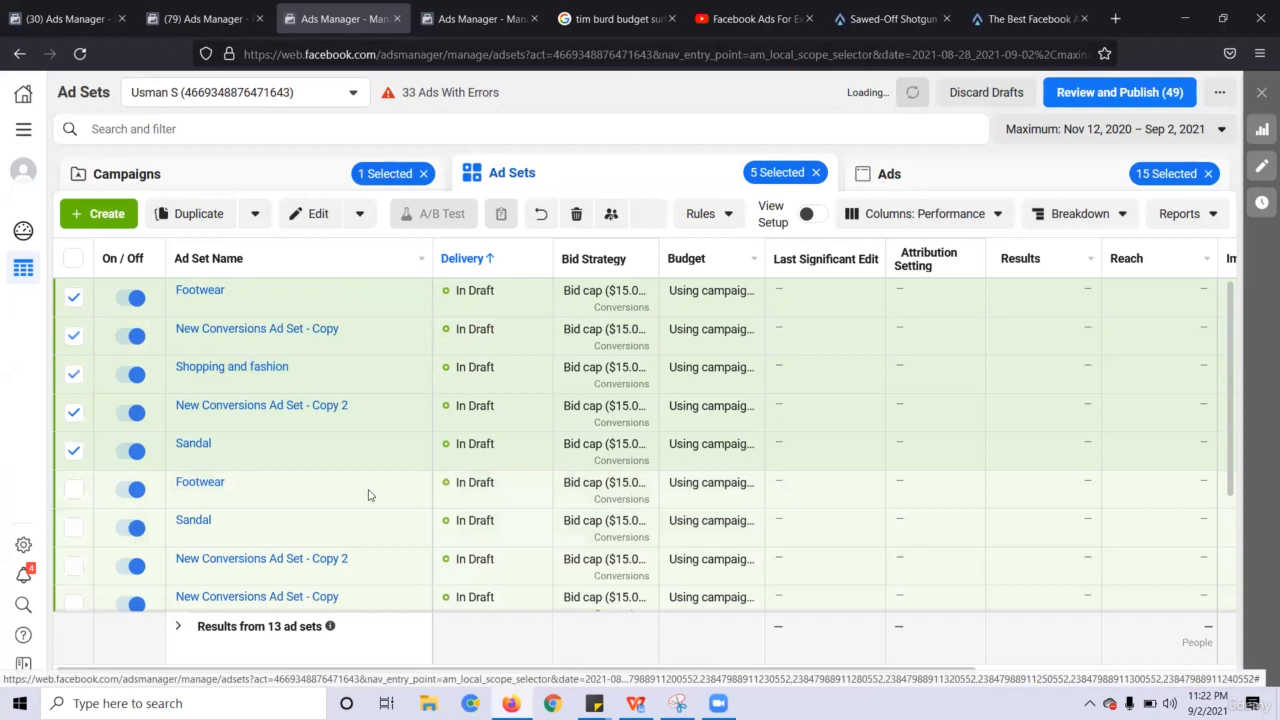
{"action": "left_click", "coordinate": [722, 214]}
{"action": "left_click", "coordinate": [745, 260]}
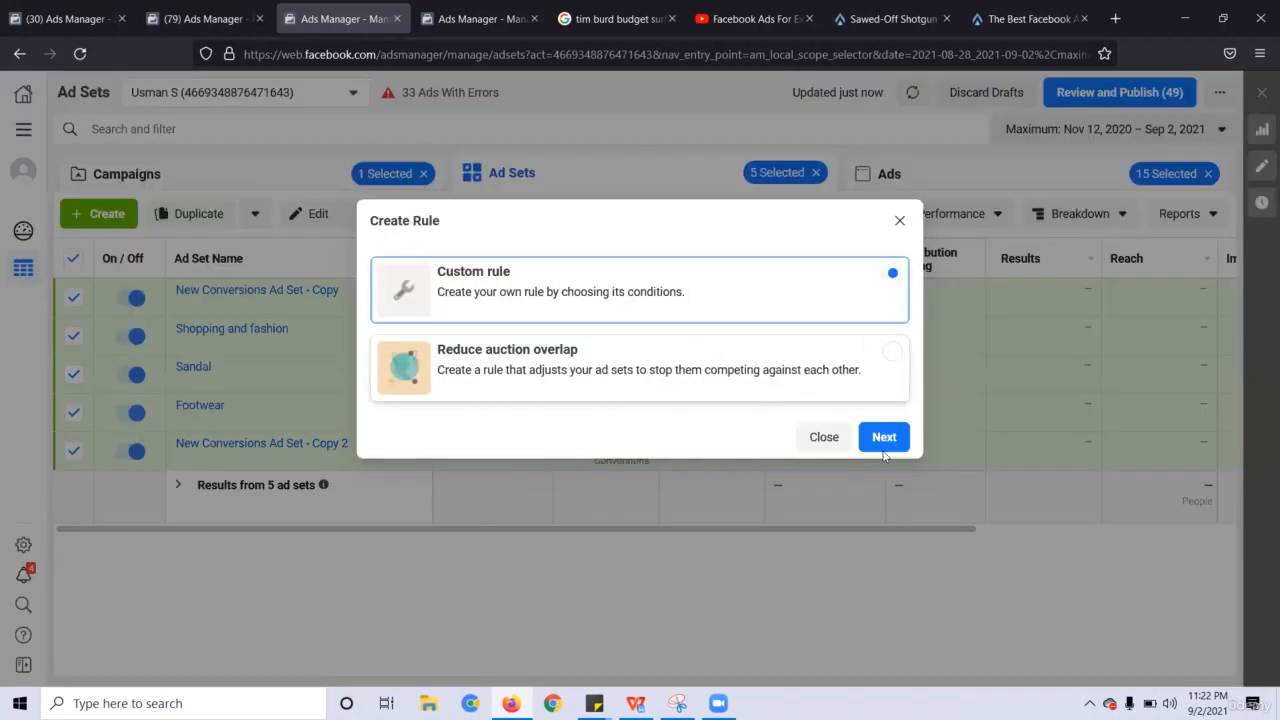
{"action": "left_click", "coordinate": [561, 226]}
{"action": "type", "text": "Trim The Fat"}
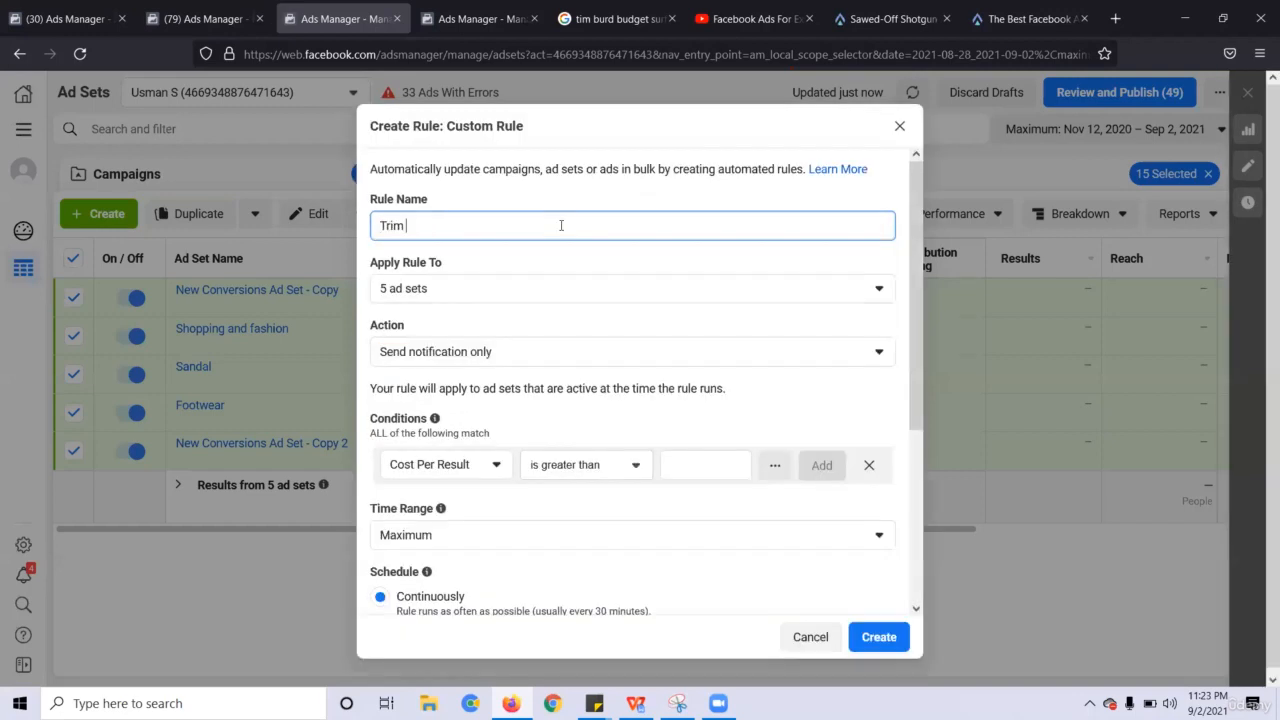
{"action": "left_click", "coordinate": [628, 169]}
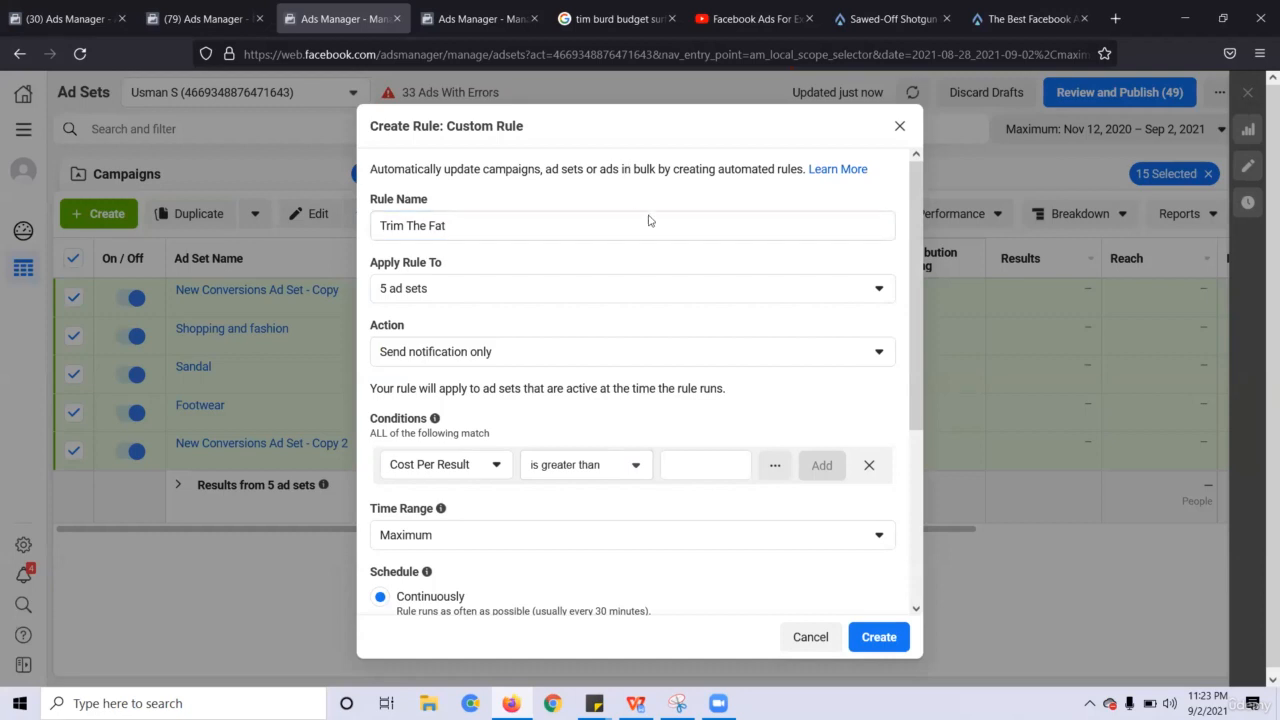
{"action": "left_click", "coordinate": [637, 358]}
{"action": "left_click", "coordinate": [509, 400]}
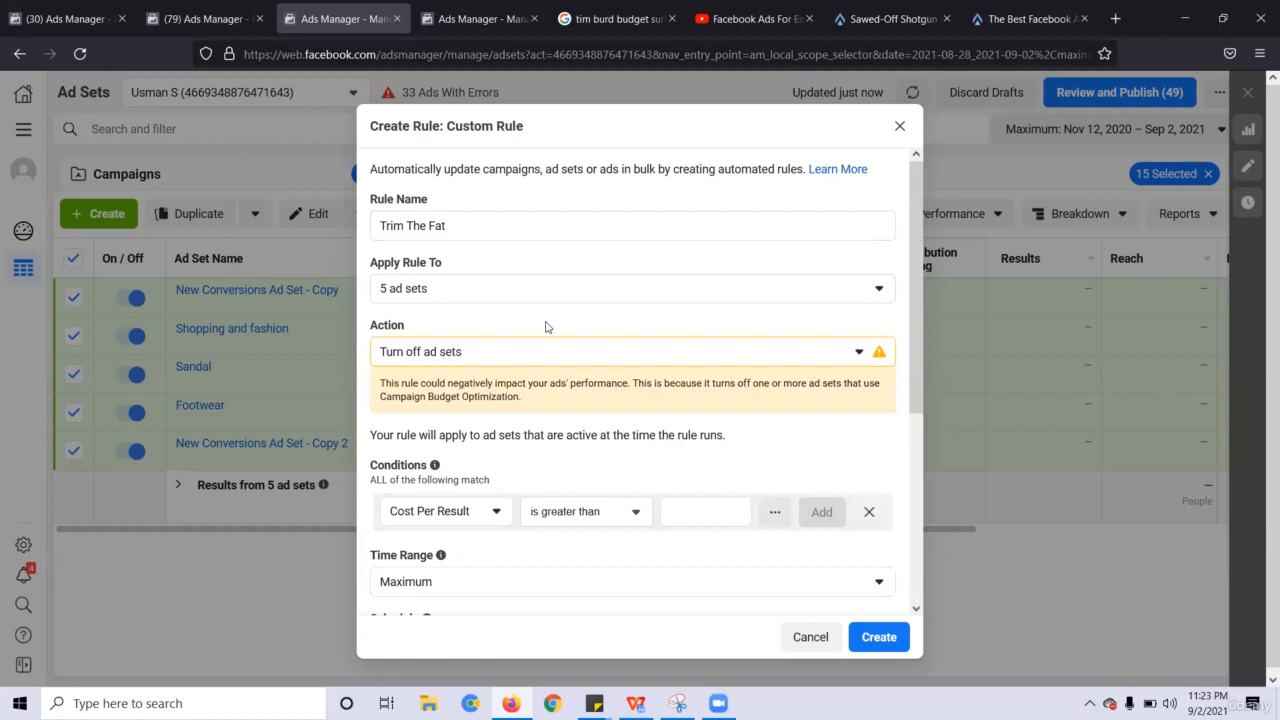
Add a condition to the Trim The Fat rule requiring Purchases (Facebook Pixel) to be greater than 0
{"action": "left_click", "coordinate": [484, 513]}
{"action": "left_click", "coordinate": [636, 703]}
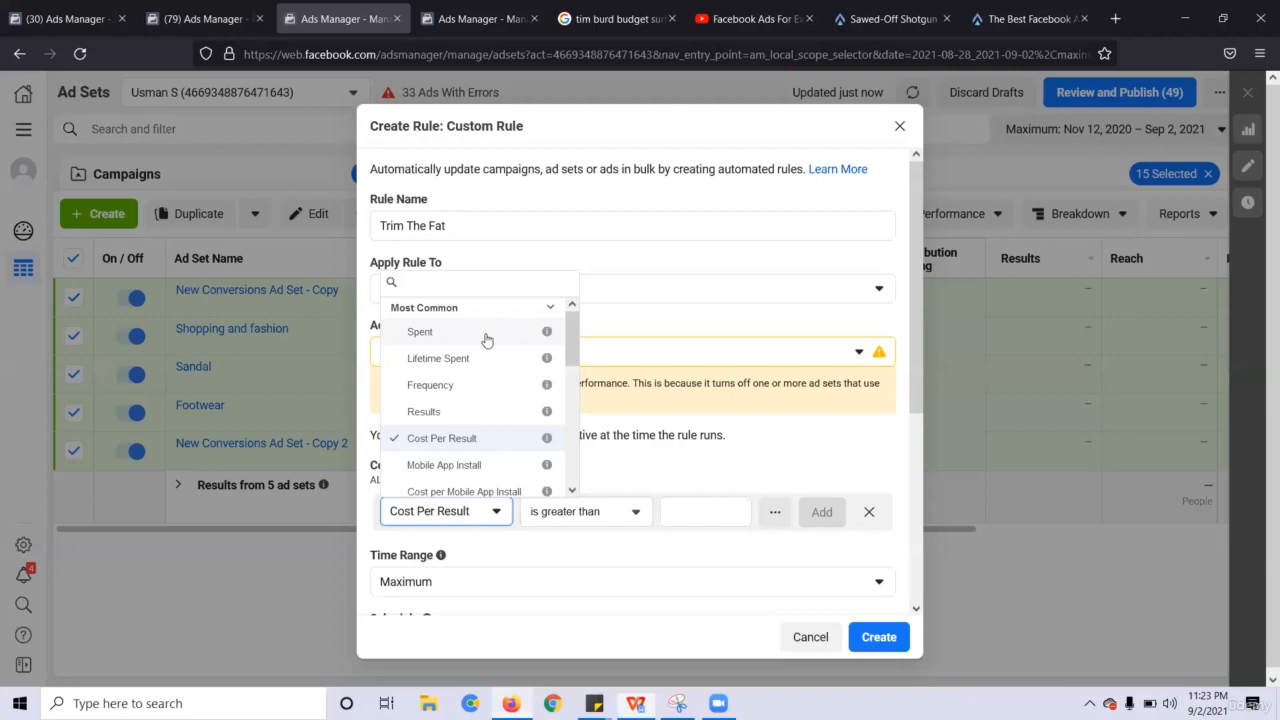
{"action": "left_click", "coordinate": [649, 336]}
{"action": "left_click", "coordinate": [497, 515]}
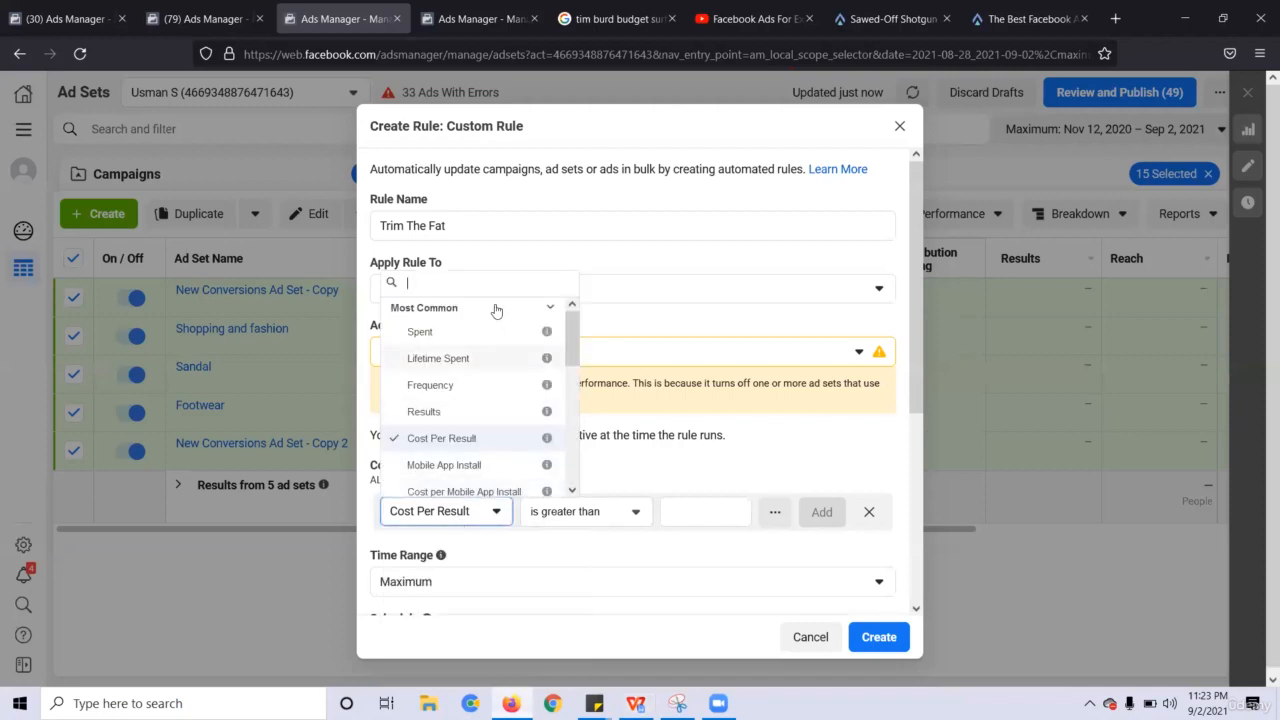
{"action": "type", "text": "purch"}
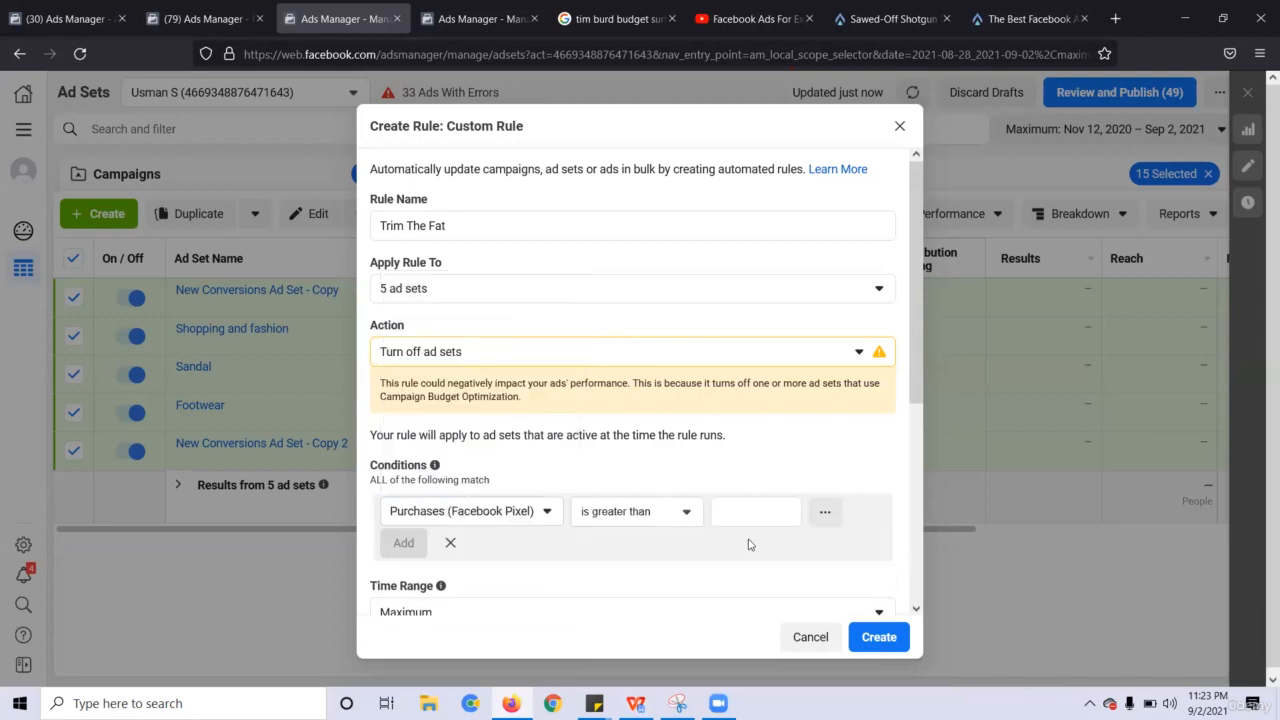
{"action": "left_click", "coordinate": [450, 490]}
{"action": "type", "text": "0"}
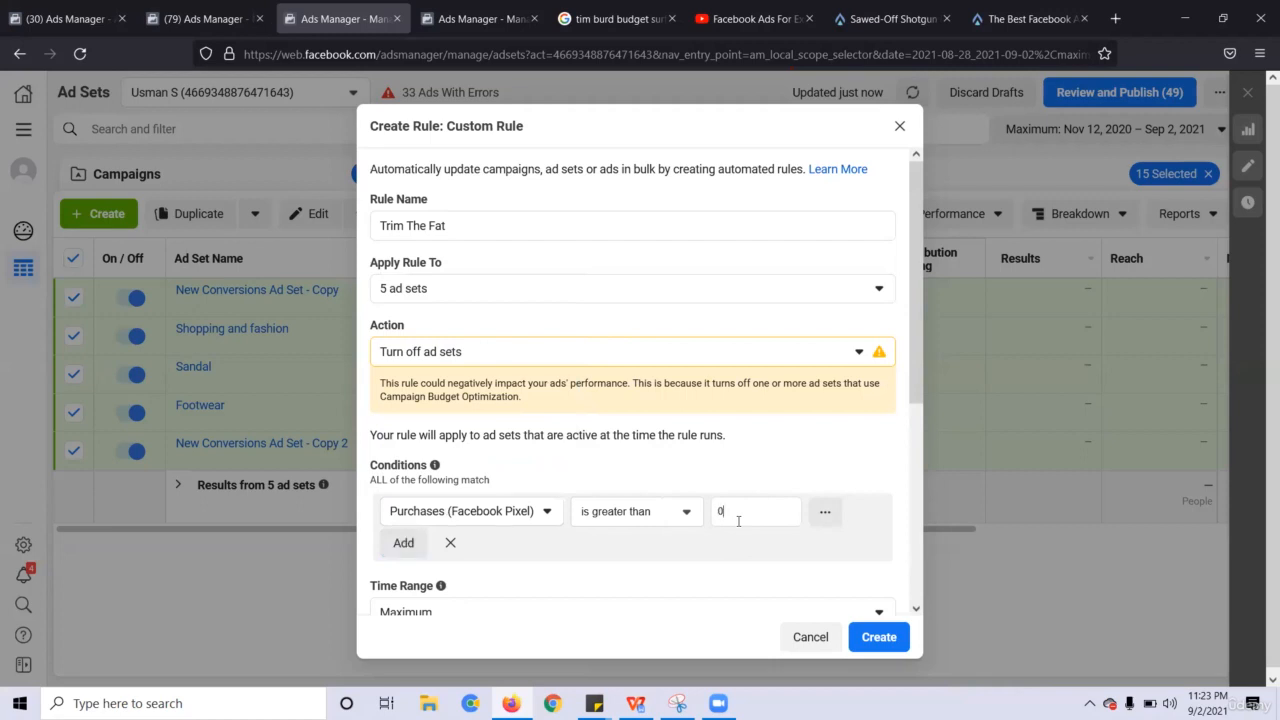
{"action": "key", "text": "Return"}
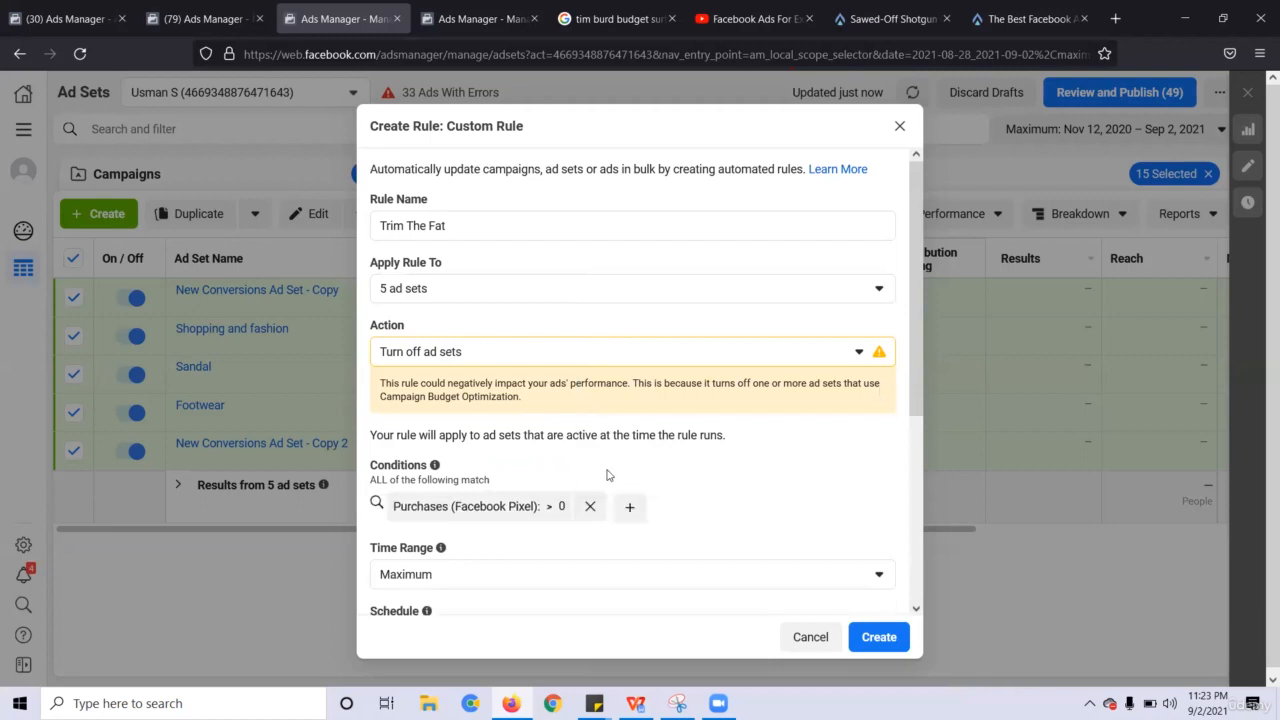
Add a second condition to the Trim The Fat rule requiring Spent to be greater than $50
{"action": "left_click", "coordinate": [624, 506]}
{"action": "left_click", "coordinate": [463, 543]}
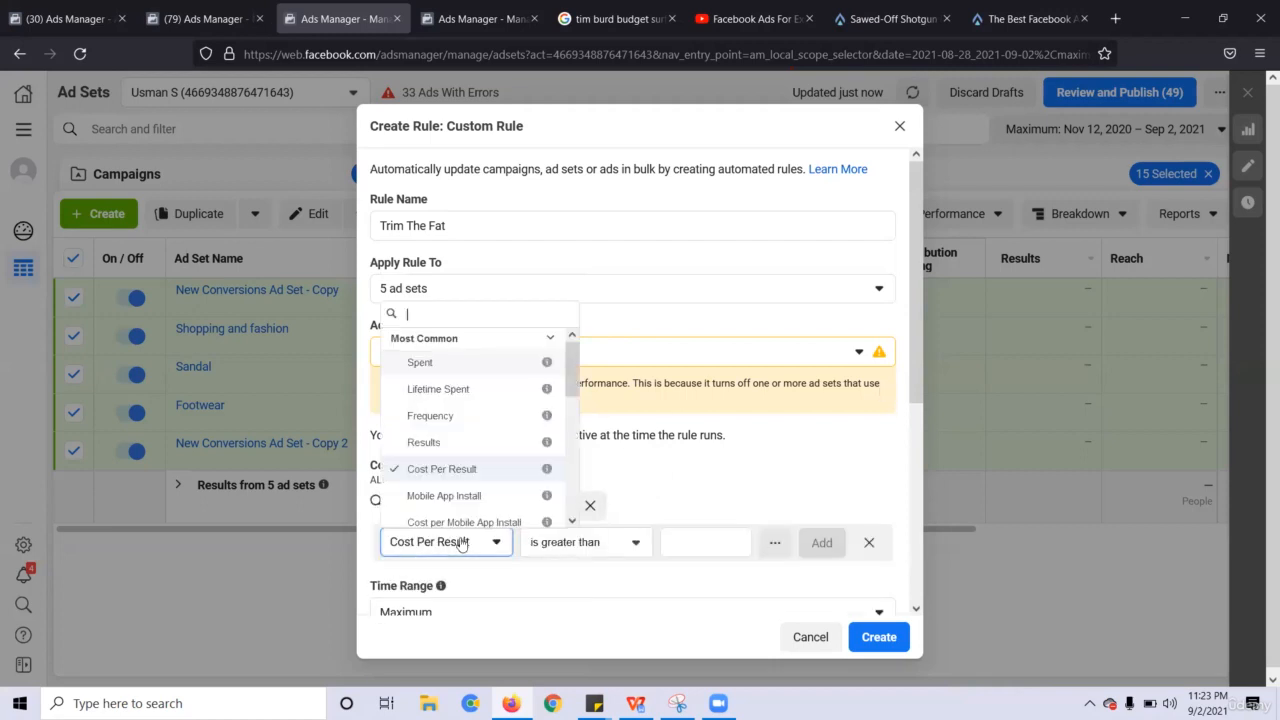
{"action": "type", "text": "spe"}
{"action": "left_click", "coordinate": [508, 366]}
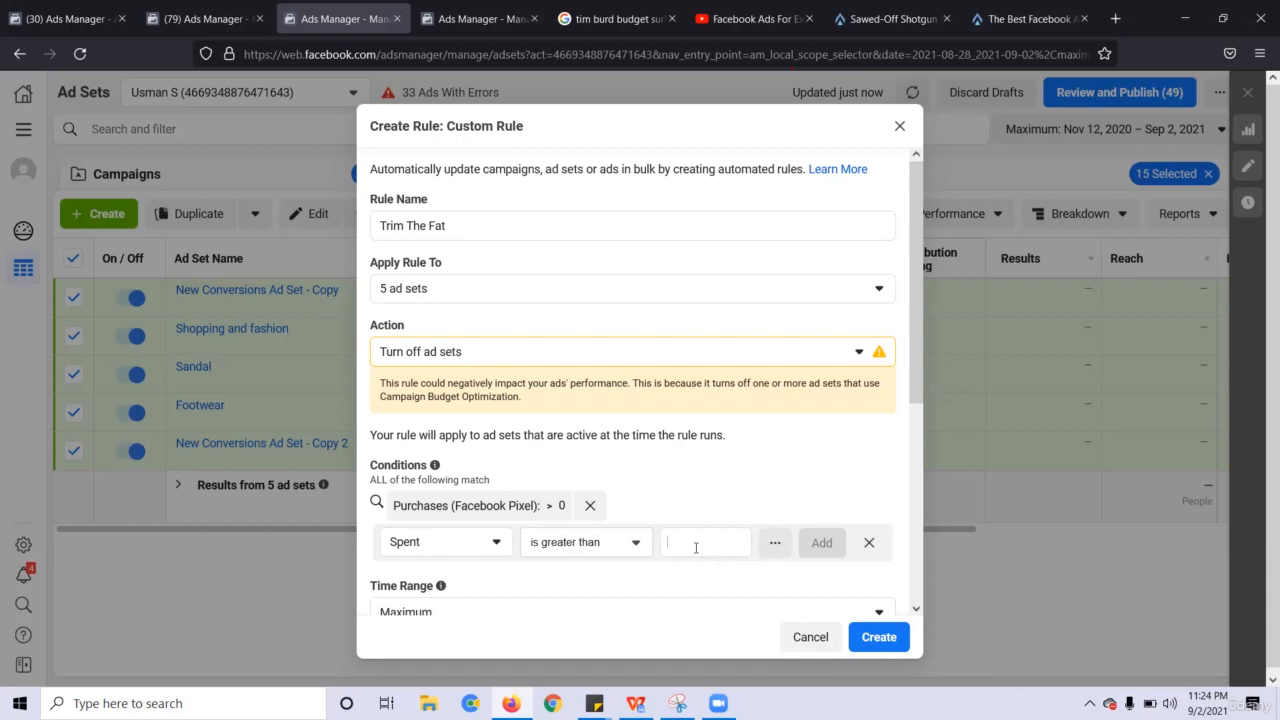
{"action": "type", "text": "50"}
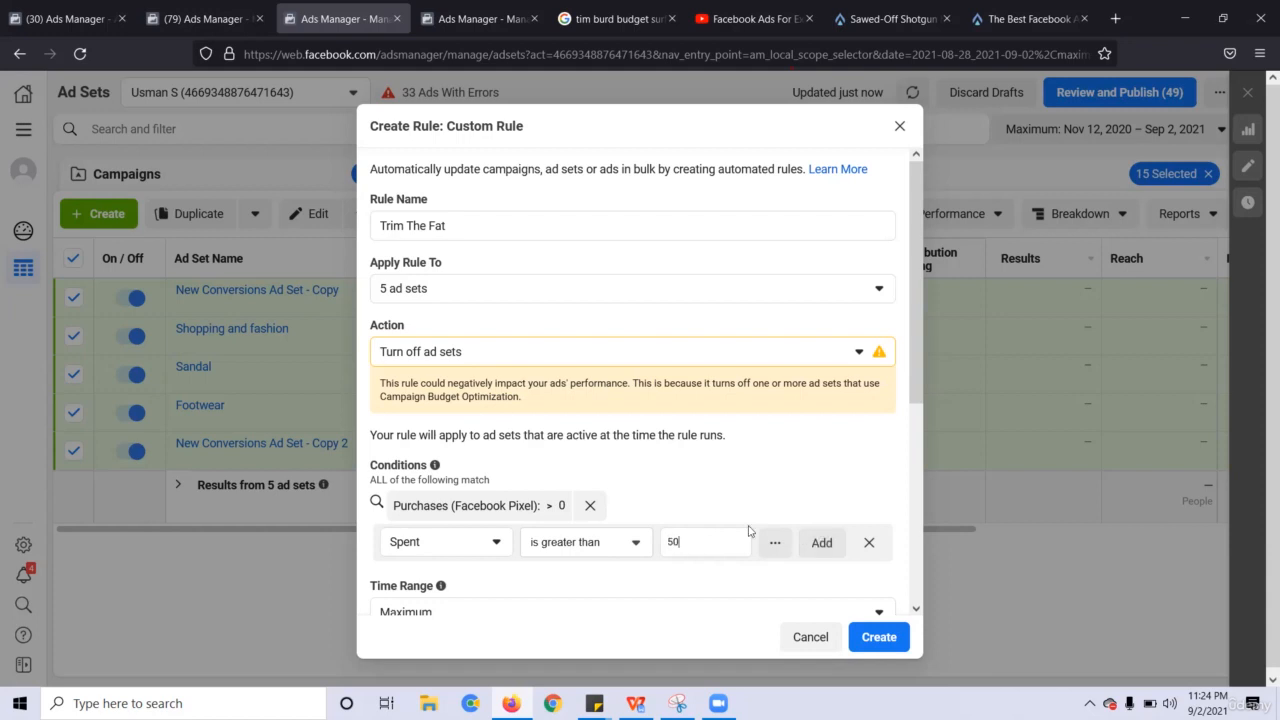
{"action": "left_click", "coordinate": [818, 542]}
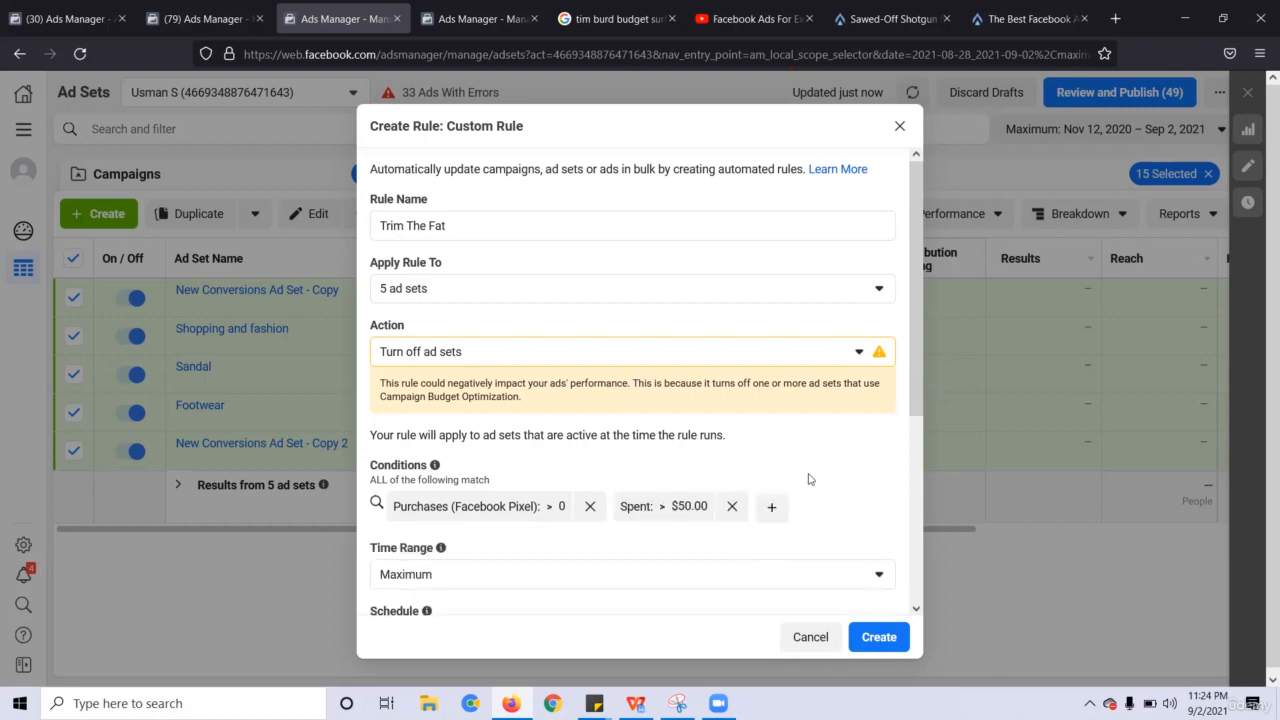
Check the Trim The Fat rule's time range, schedule and notification settings, and create the rule
{"action": "scroll", "coordinate": [915, 420], "scroll_direction": "down", "scroll_amount": 1}
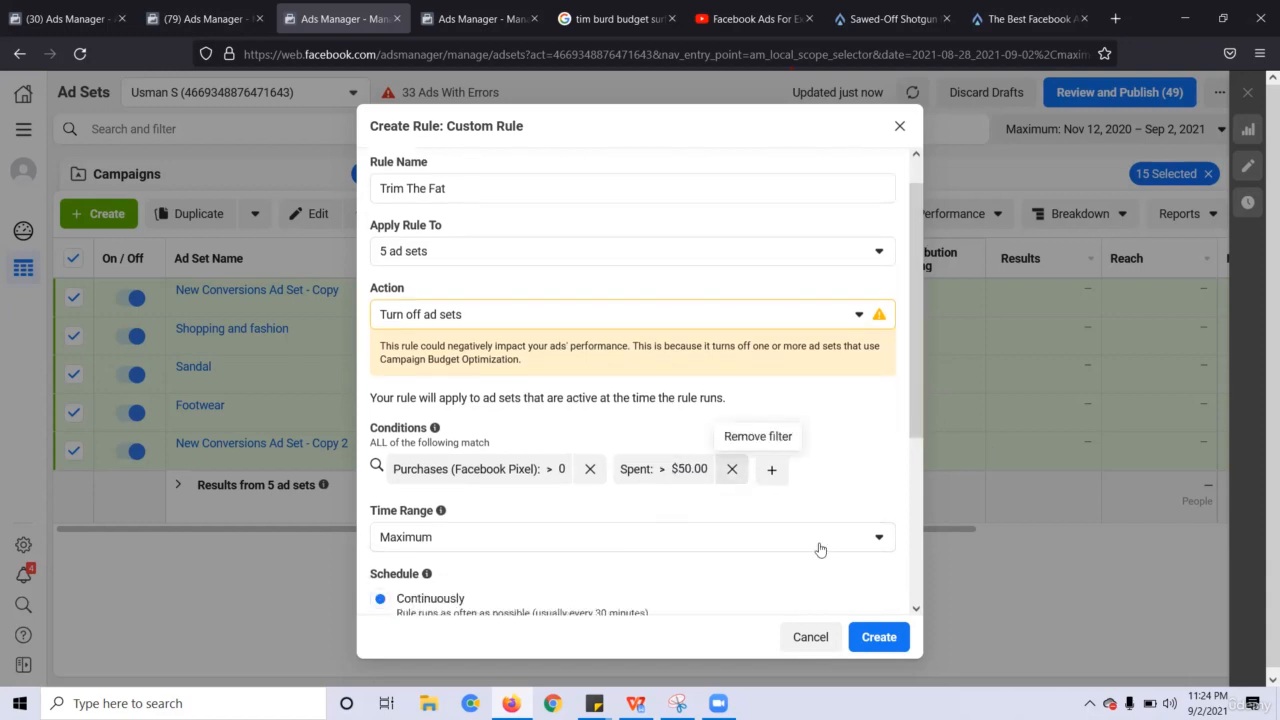
{"action": "scroll", "coordinate": [912, 435], "scroll_direction": "down", "scroll_amount": 1}
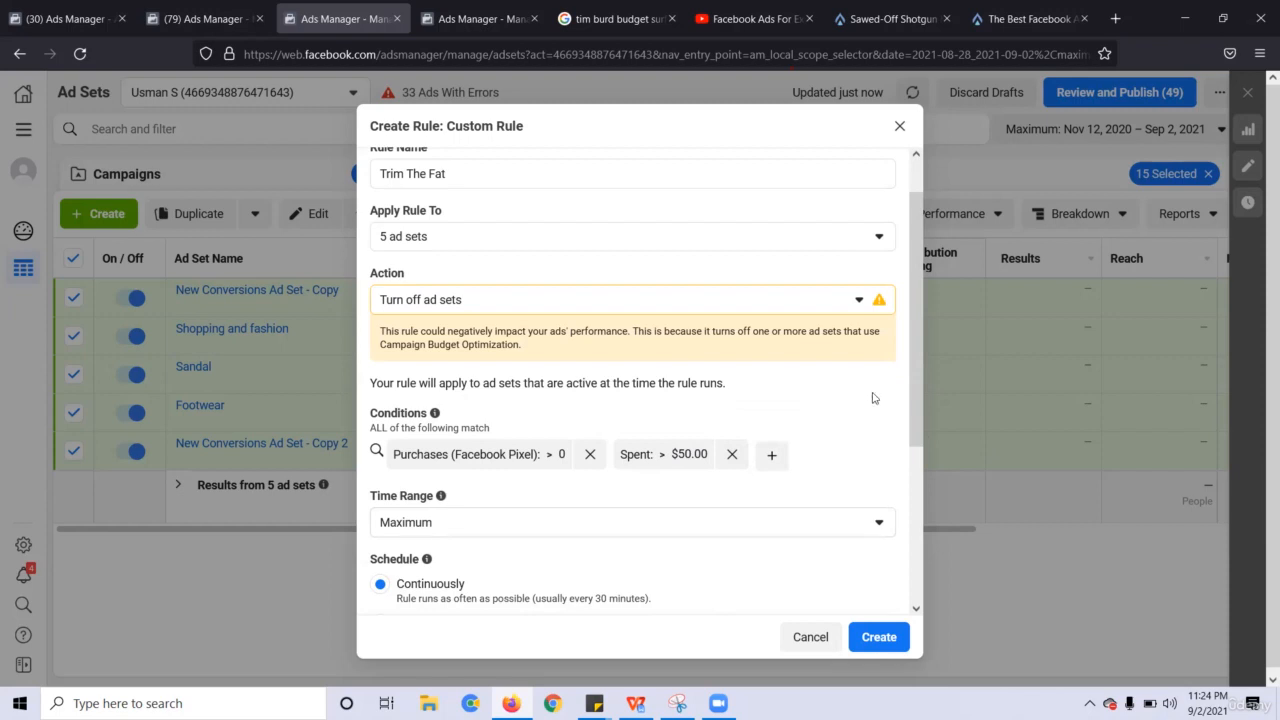
{"action": "double_click", "coordinate": [670, 385]}
{"action": "left_click", "coordinate": [665, 391]}
{"action": "left_click_drag", "start_coordinate": [915, 404], "coordinate": [866, 479]}
{"action": "scroll", "coordinate": [866, 479], "scroll_direction": "down", "scroll_amount": 1}
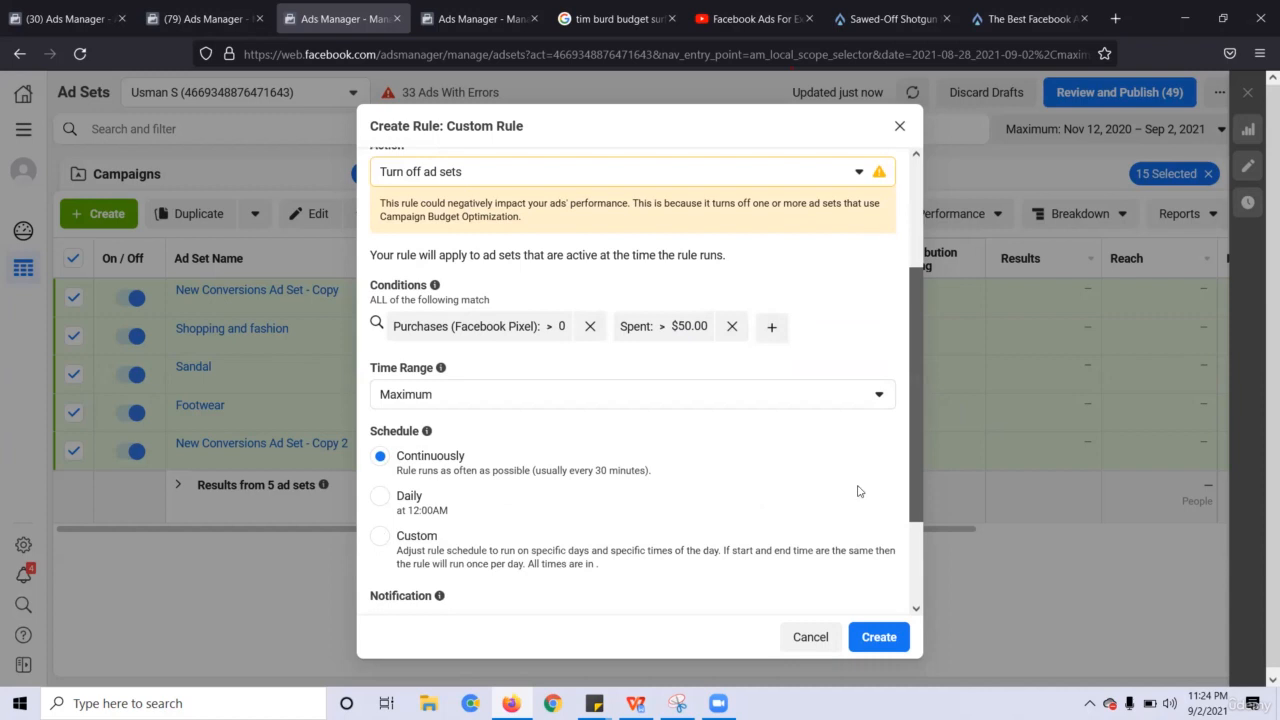
{"action": "scroll", "coordinate": [866, 420], "scroll_direction": "down", "scroll_amount": 1}
{"action": "scroll", "coordinate": [870, 350], "scroll_direction": "up", "scroll_amount": 4}
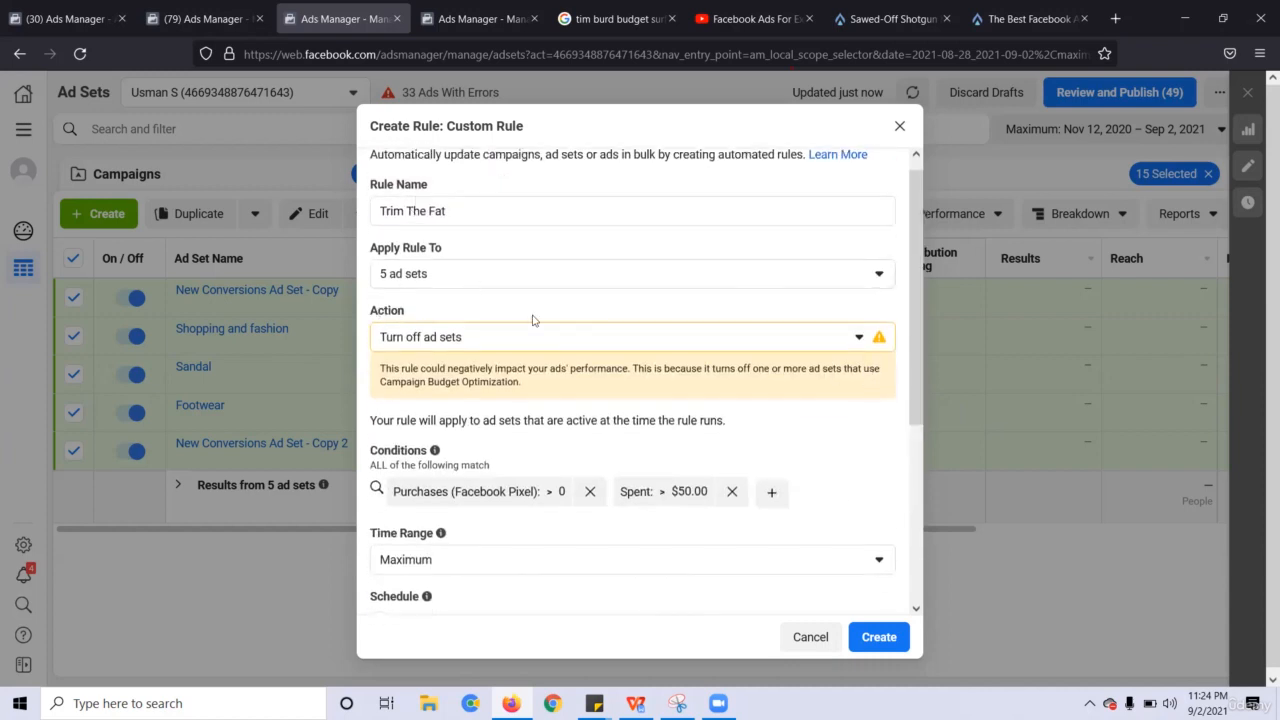
{"action": "left_click", "coordinate": [878, 637]}
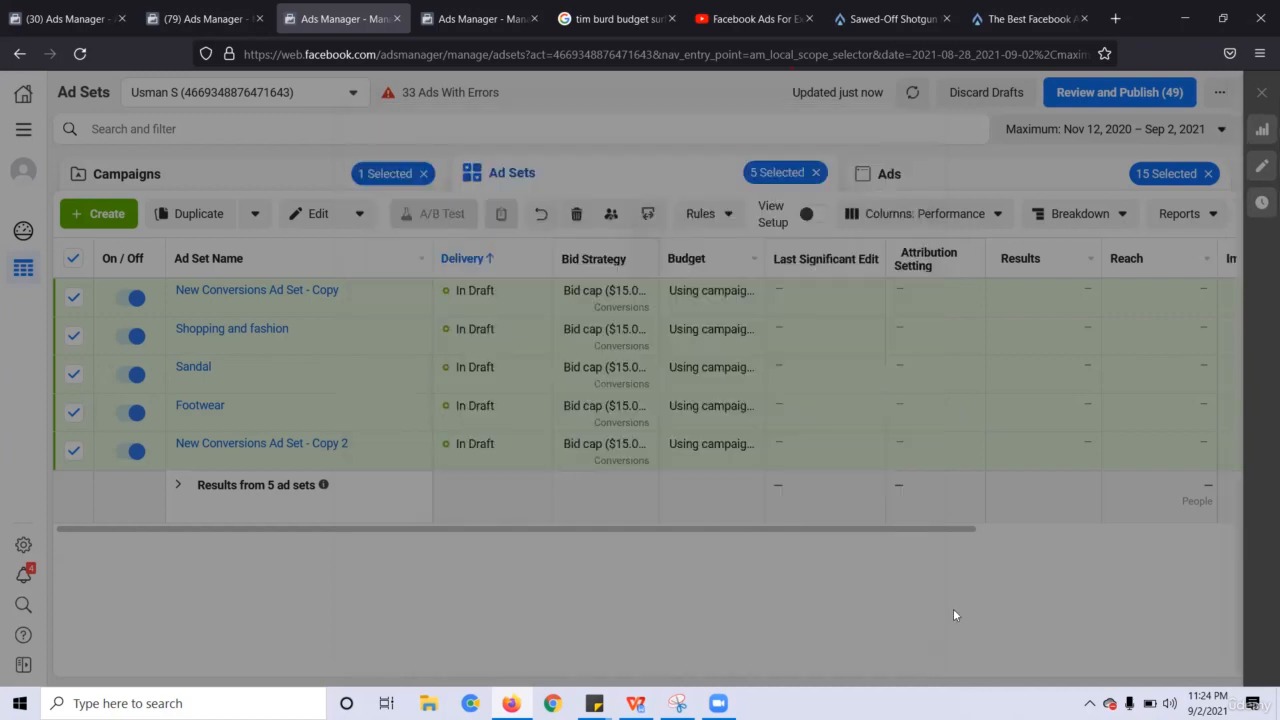
{"action": "left_click", "coordinate": [765, 318]}
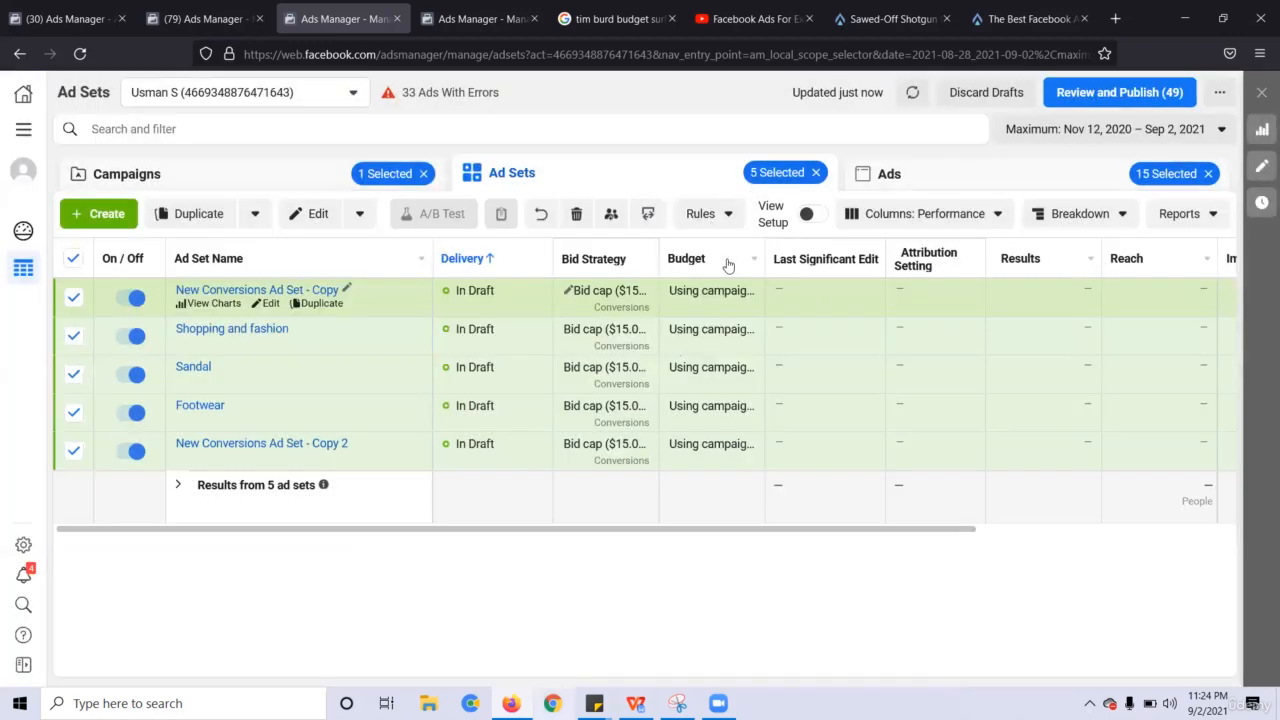
Start another new custom rule for the five selected ad sets and name it Loss
{"action": "left_click", "coordinate": [704, 216]}
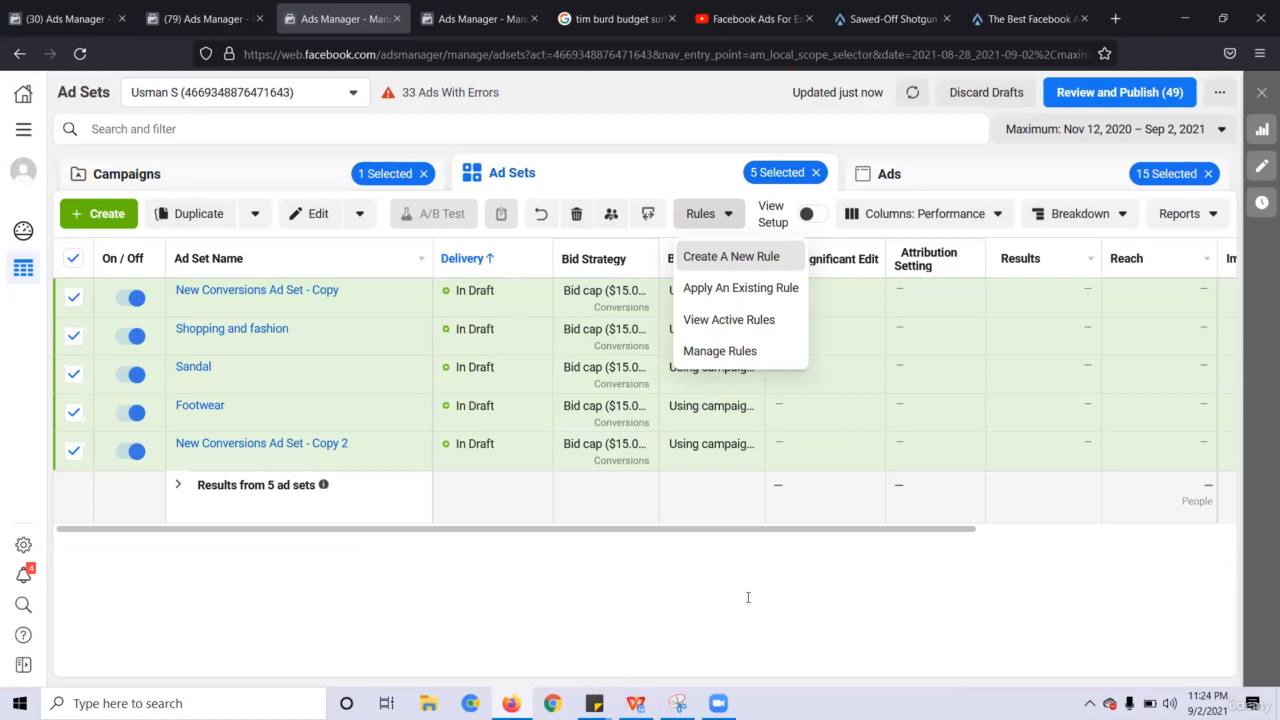
{"action": "key", "text": "alt+Tab"}
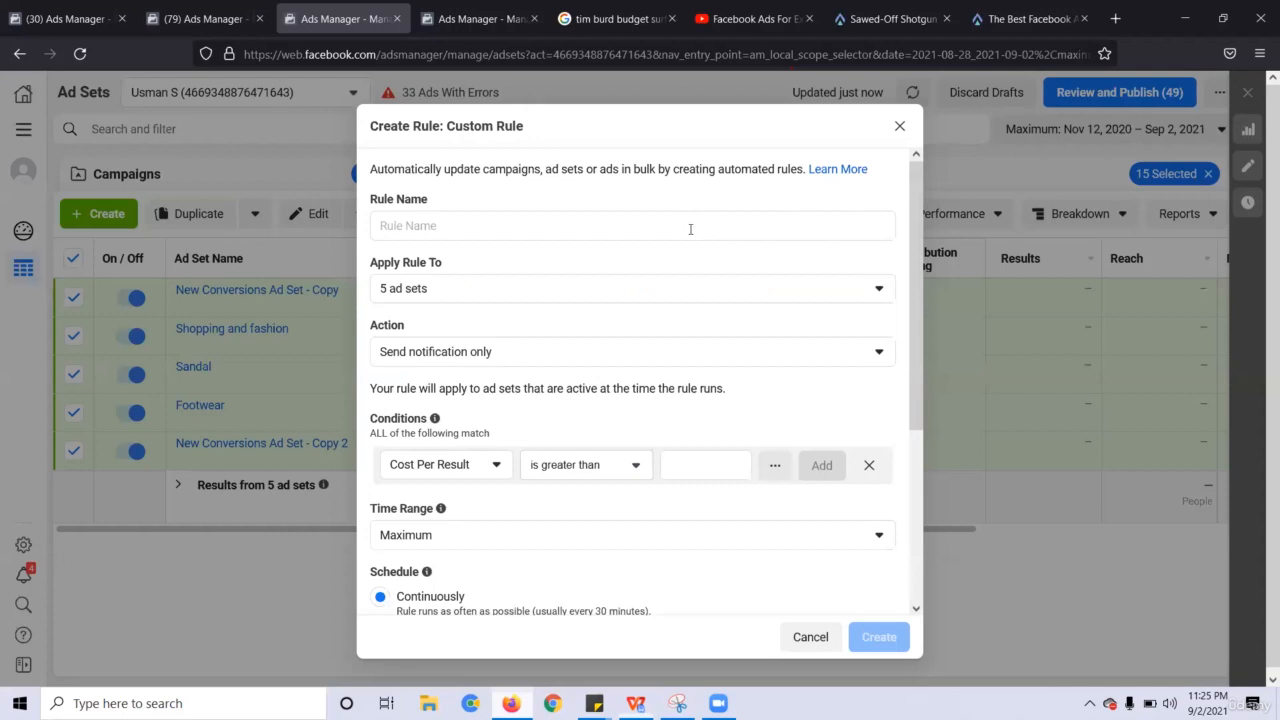
{"action": "left_click", "coordinate": [566, 233]}
{"action": "type", "text": "Loss"}
{"action": "left_click", "coordinate": [549, 257]}
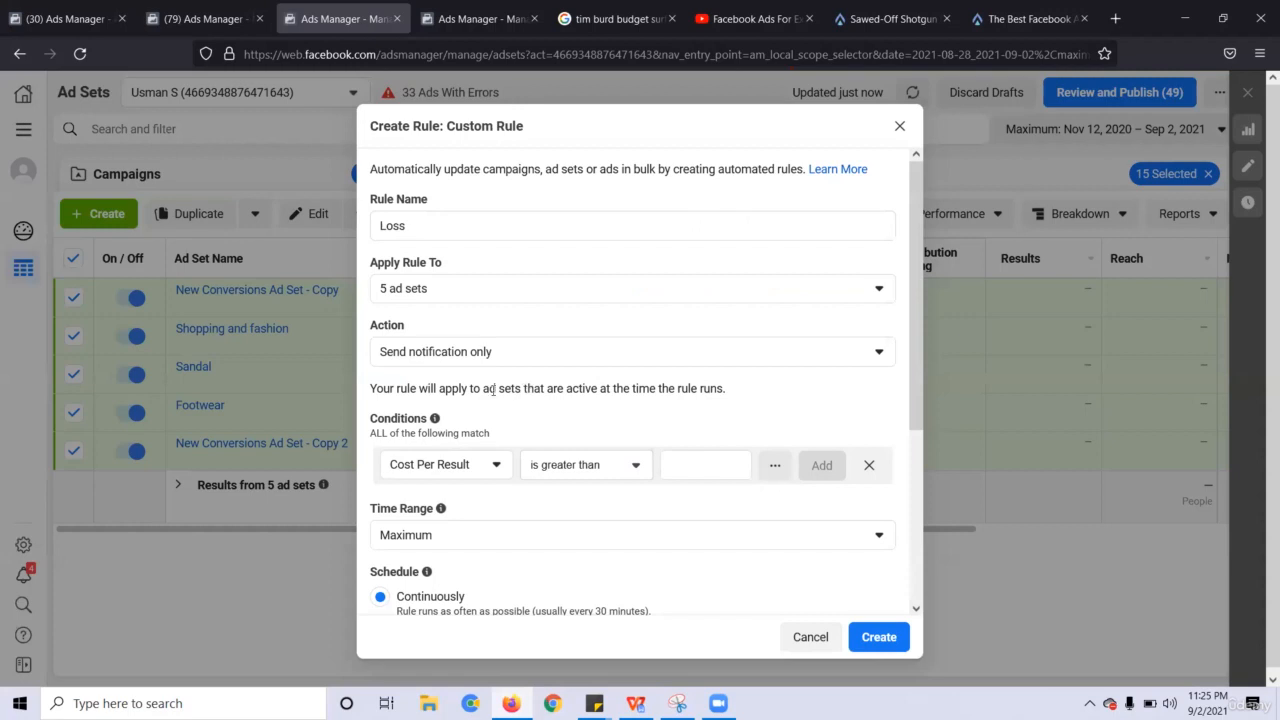
{"action": "left_click", "coordinate": [465, 476]}
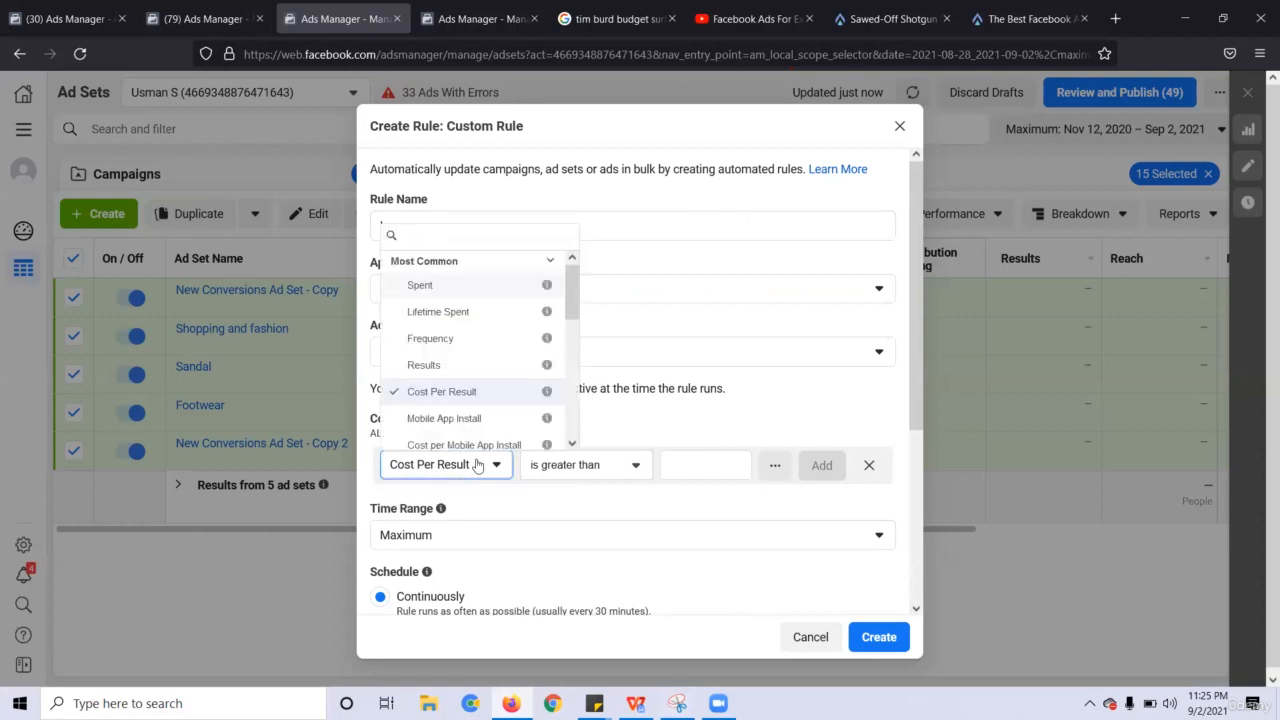
{"action": "left_click", "coordinate": [497, 289]}
{"action": "left_click", "coordinate": [631, 460]}
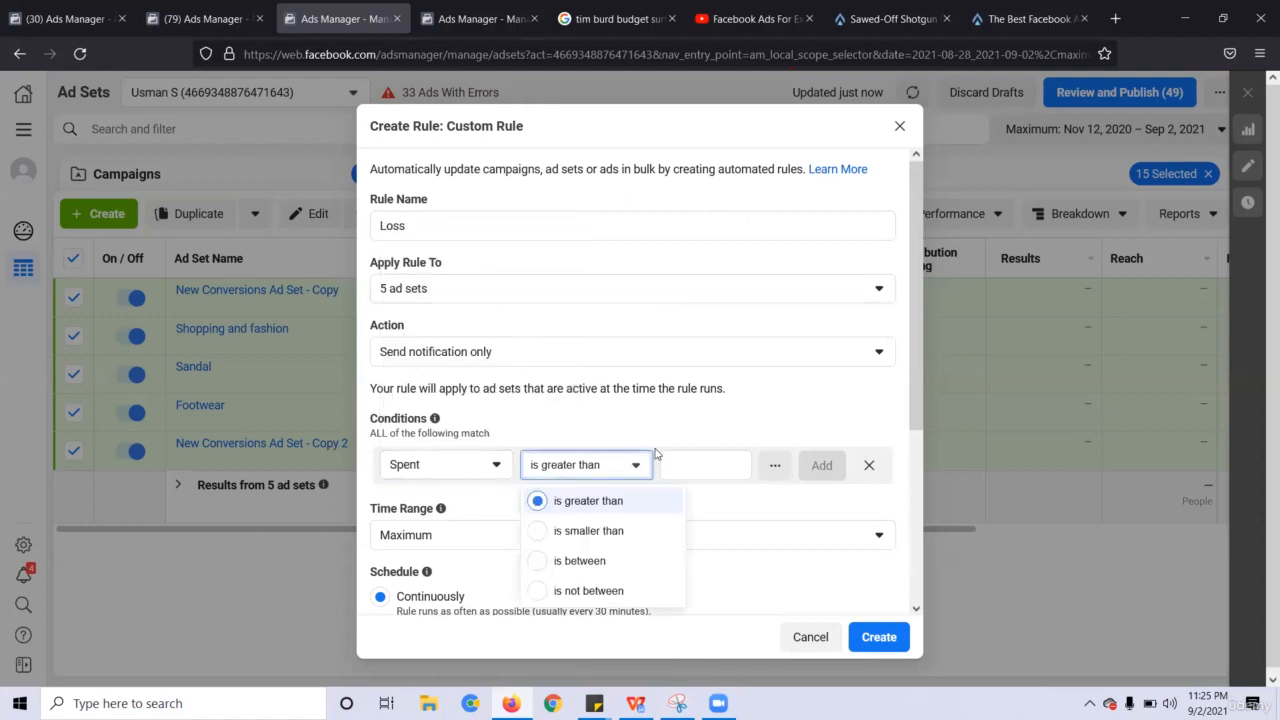
{"action": "left_click", "coordinate": [726, 460]}
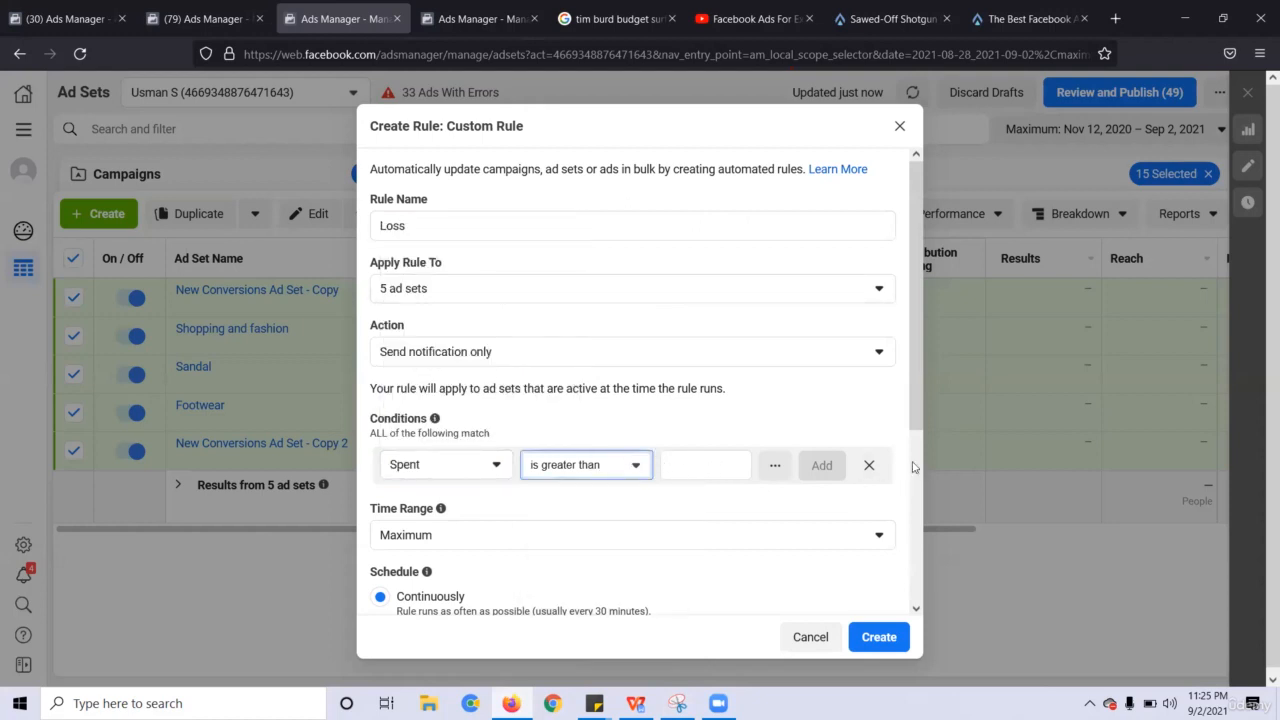
Search the Loss rule's condition metrics for purchase and choose Purchases (Facebook Pixel)
{"action": "left_click", "coordinate": [385, 470]}
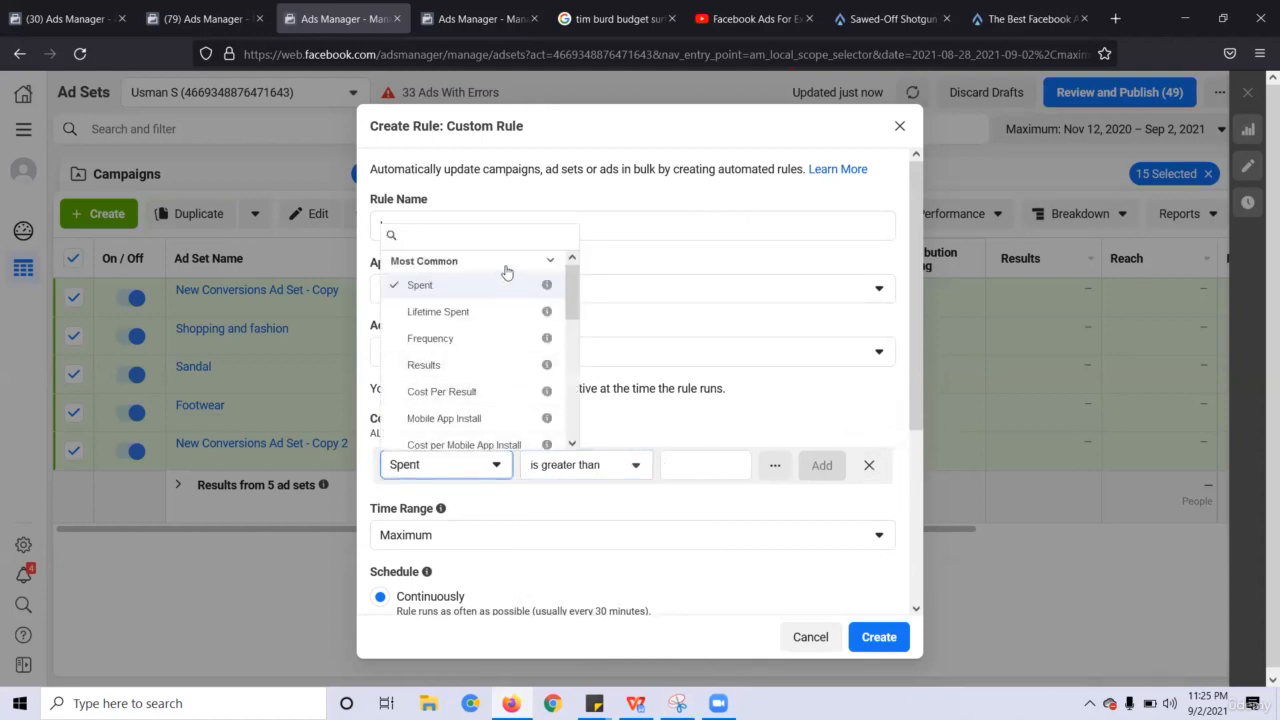
{"action": "type", "text": "purch"}
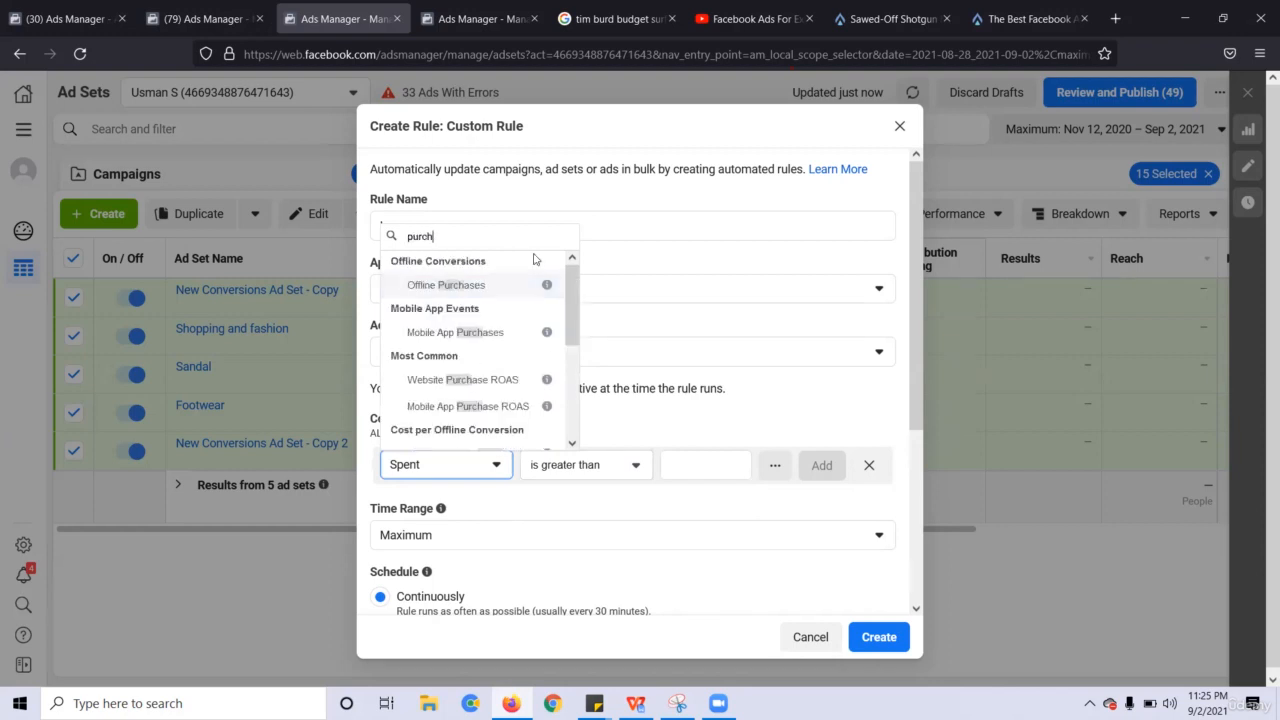
{"action": "type", "text": "ase"}
{"action": "key", "text": "ctrl+a"}
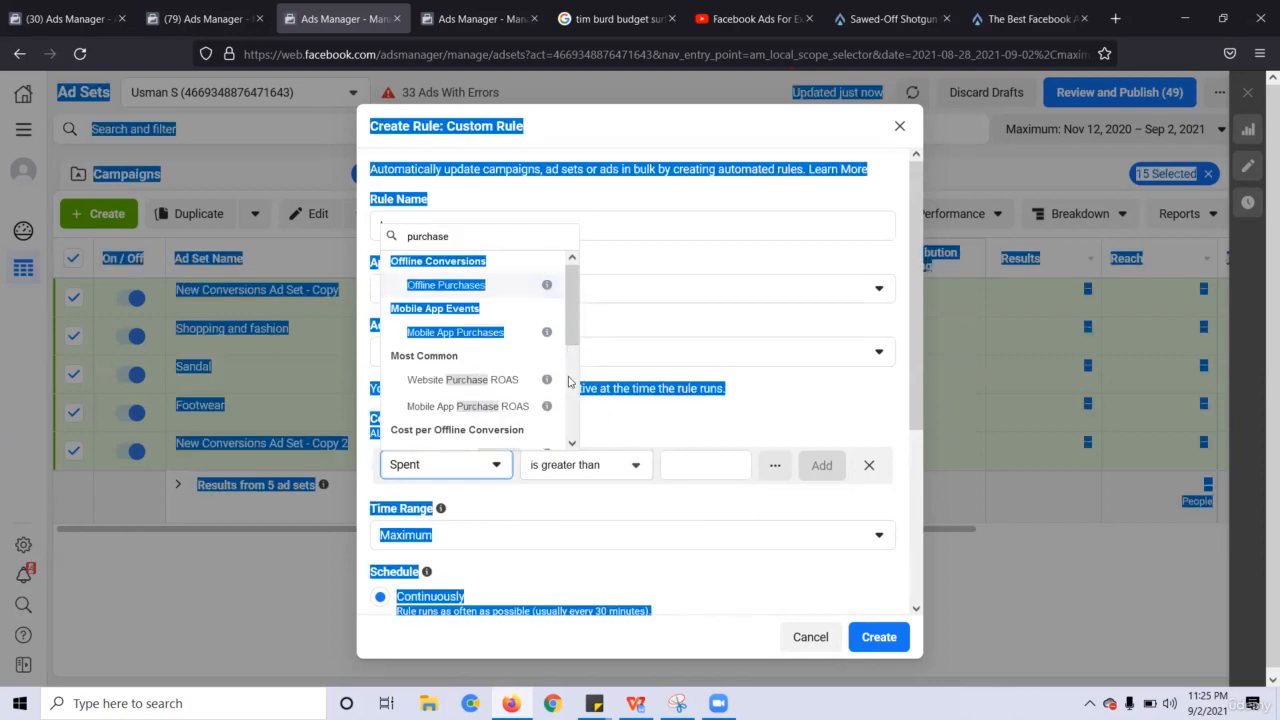
{"action": "scroll", "coordinate": [575, 360], "scroll_direction": "down", "scroll_amount": 2}
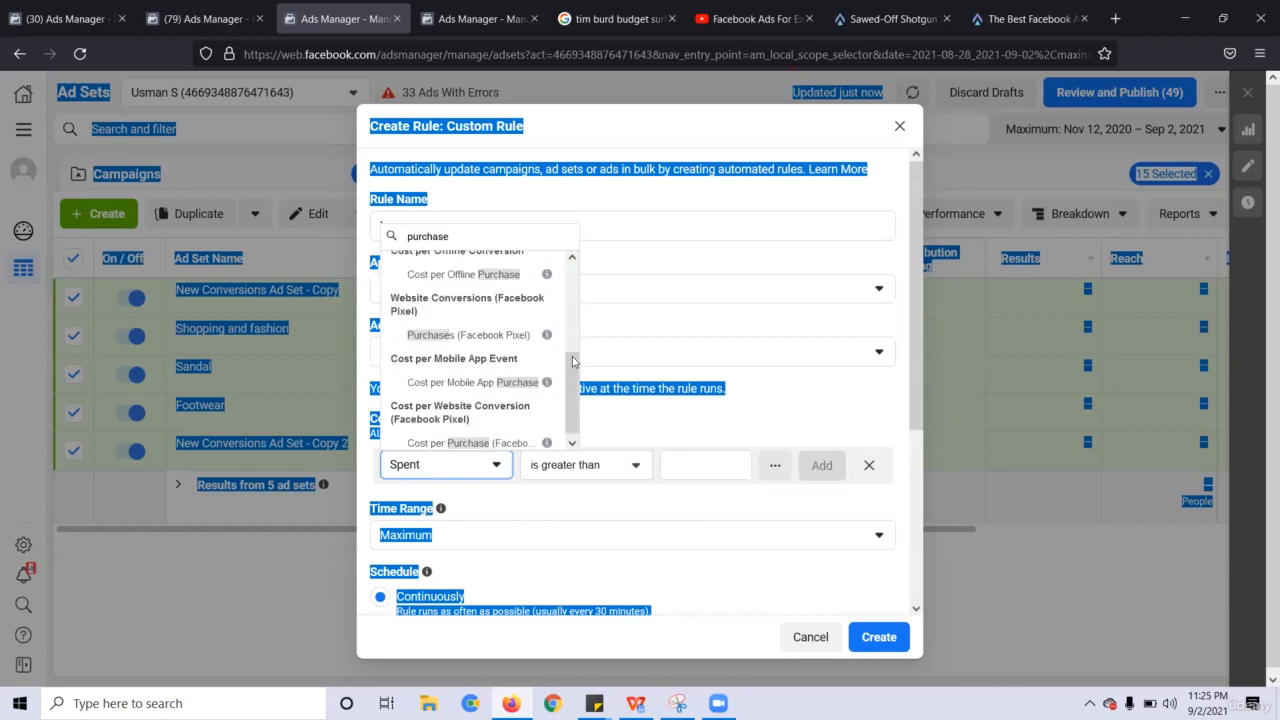
{"action": "left_click", "coordinate": [515, 345]}
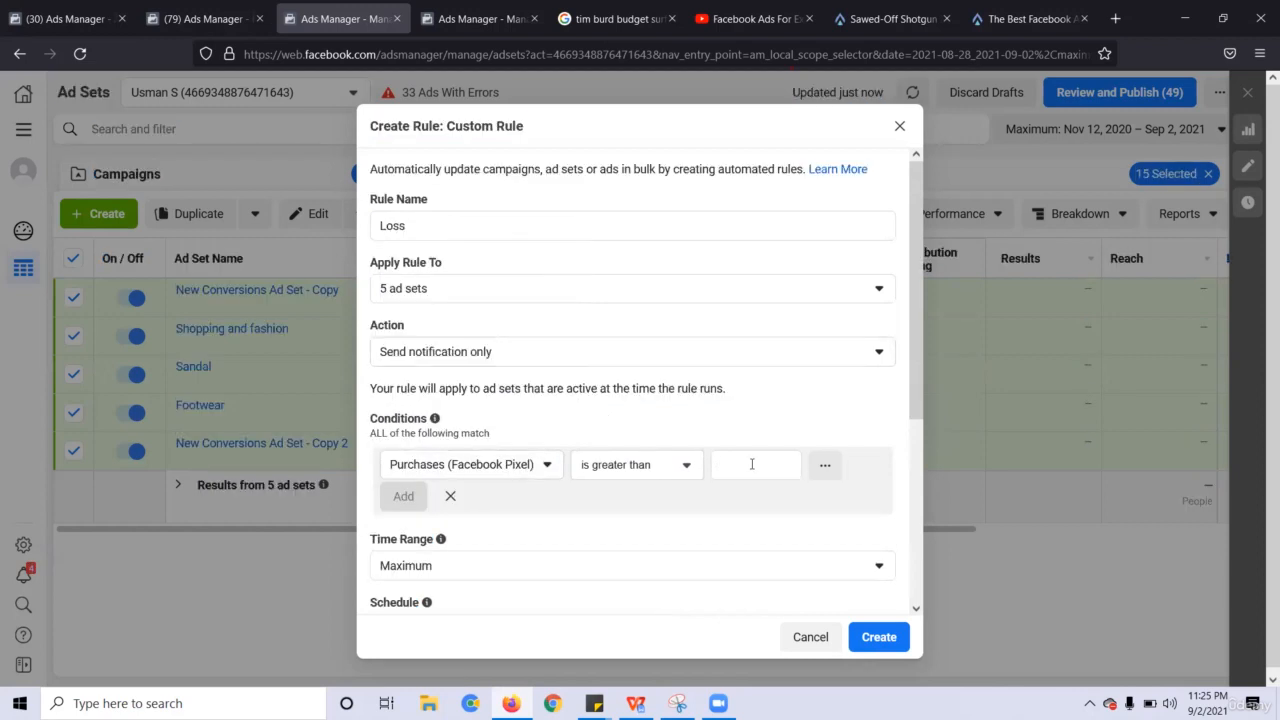
Set the purchases condition to is between 1 and 10 and add it to the Loss rule
{"action": "left_click", "coordinate": [688, 470]}
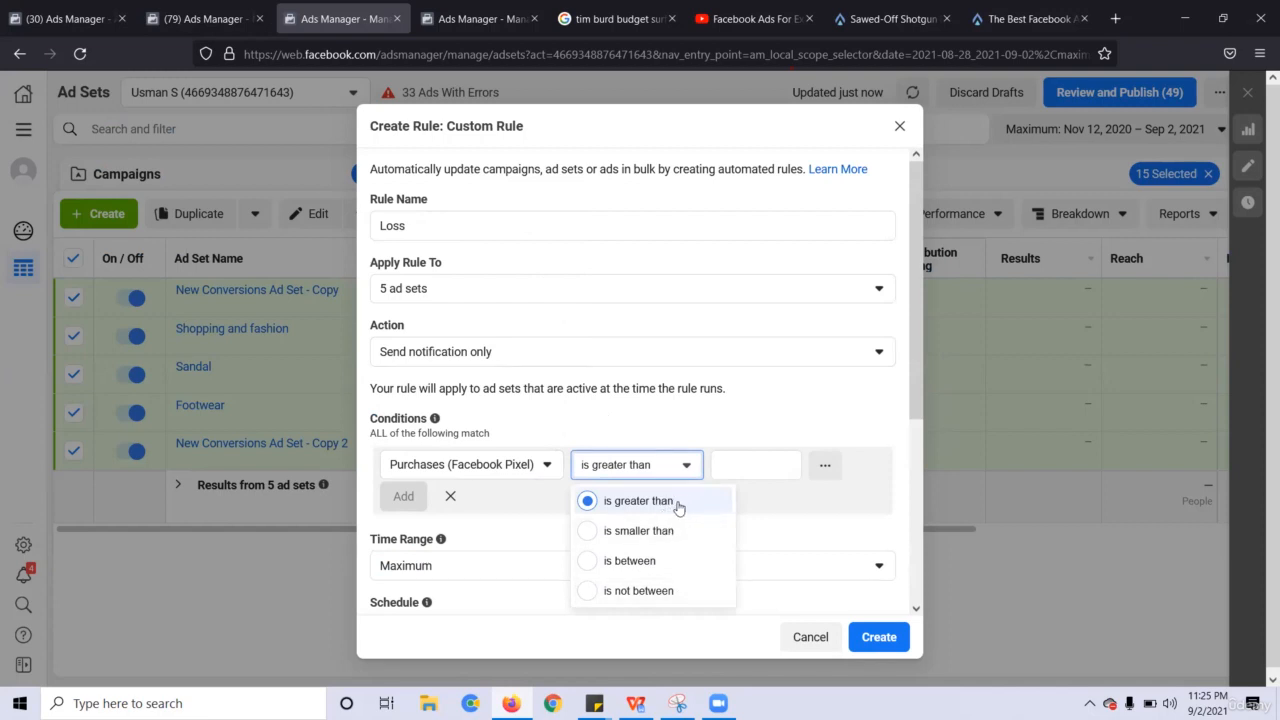
{"action": "left_click", "coordinate": [660, 565]}
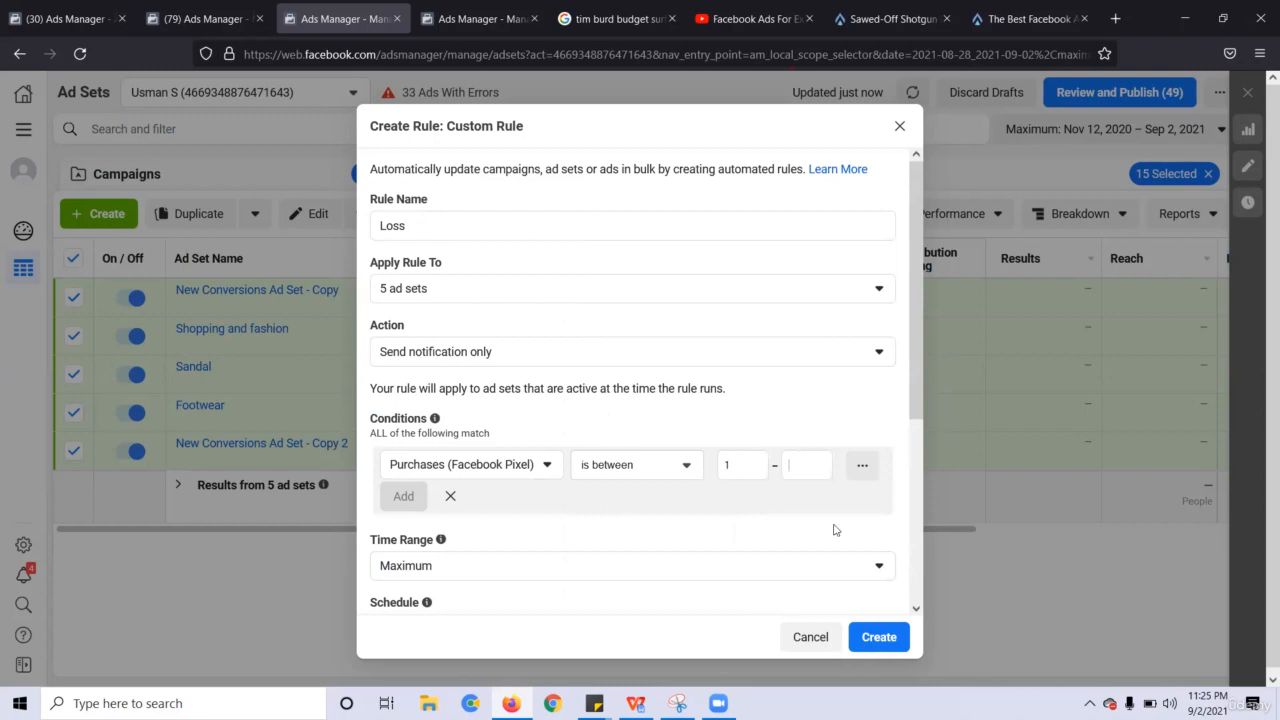
{"action": "type", "text": "5"}
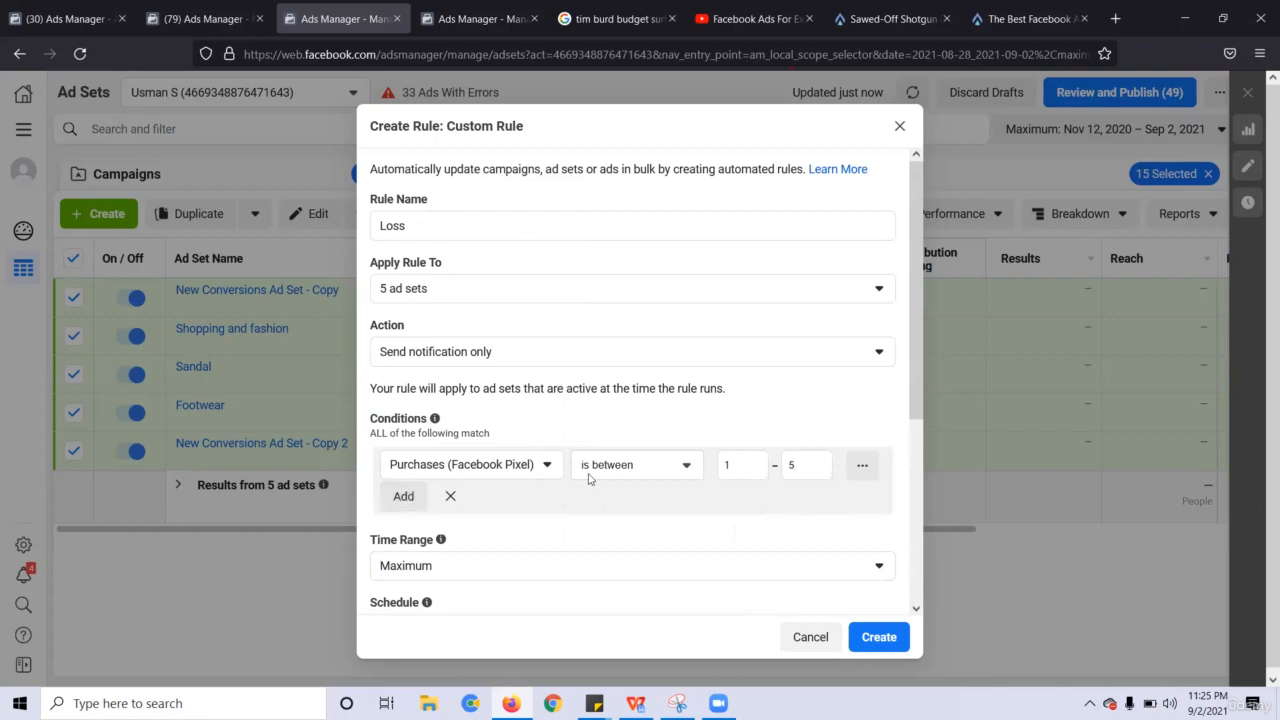
{"action": "double_click", "coordinate": [792, 467]}
{"action": "type", "text": "10"}
{"action": "left_click", "coordinate": [400, 496]}
Add a condition to the Loss rule requiring Cost Per Result to be greater than $25
{"action": "left_click", "coordinate": [640, 460]}
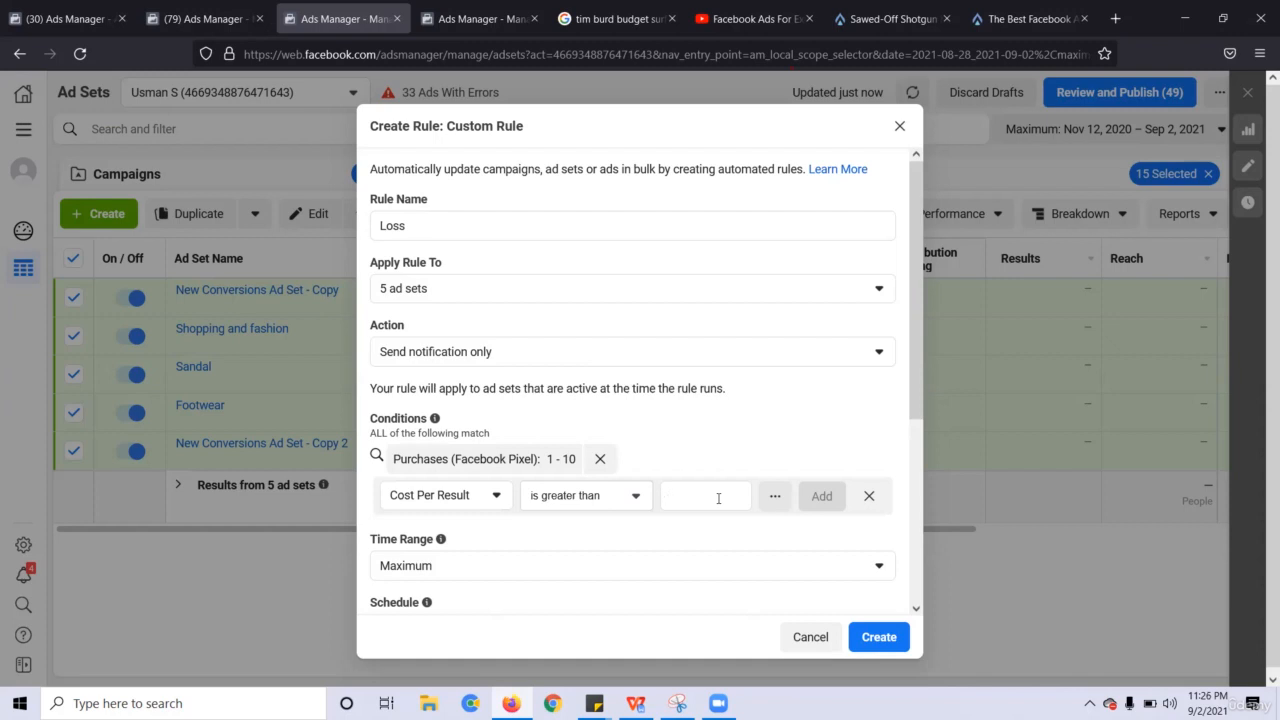
{"action": "type", "text": "25"}
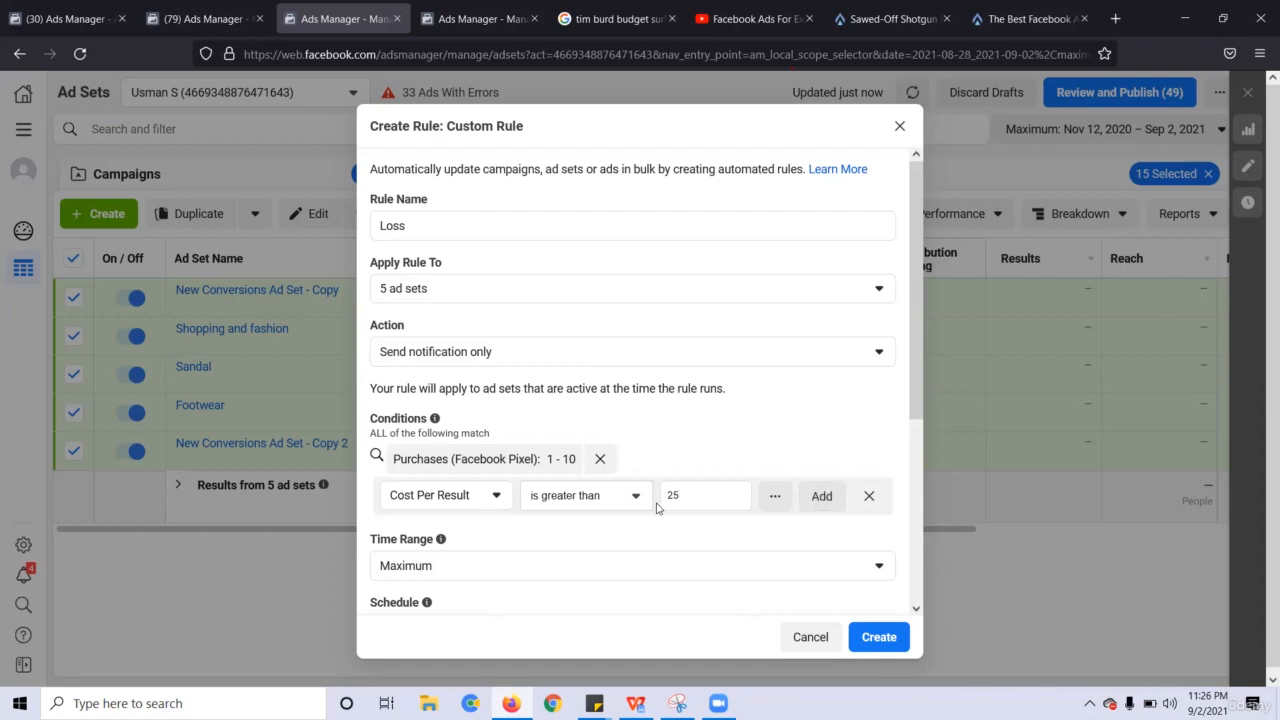
{"action": "key", "text": "Return"}
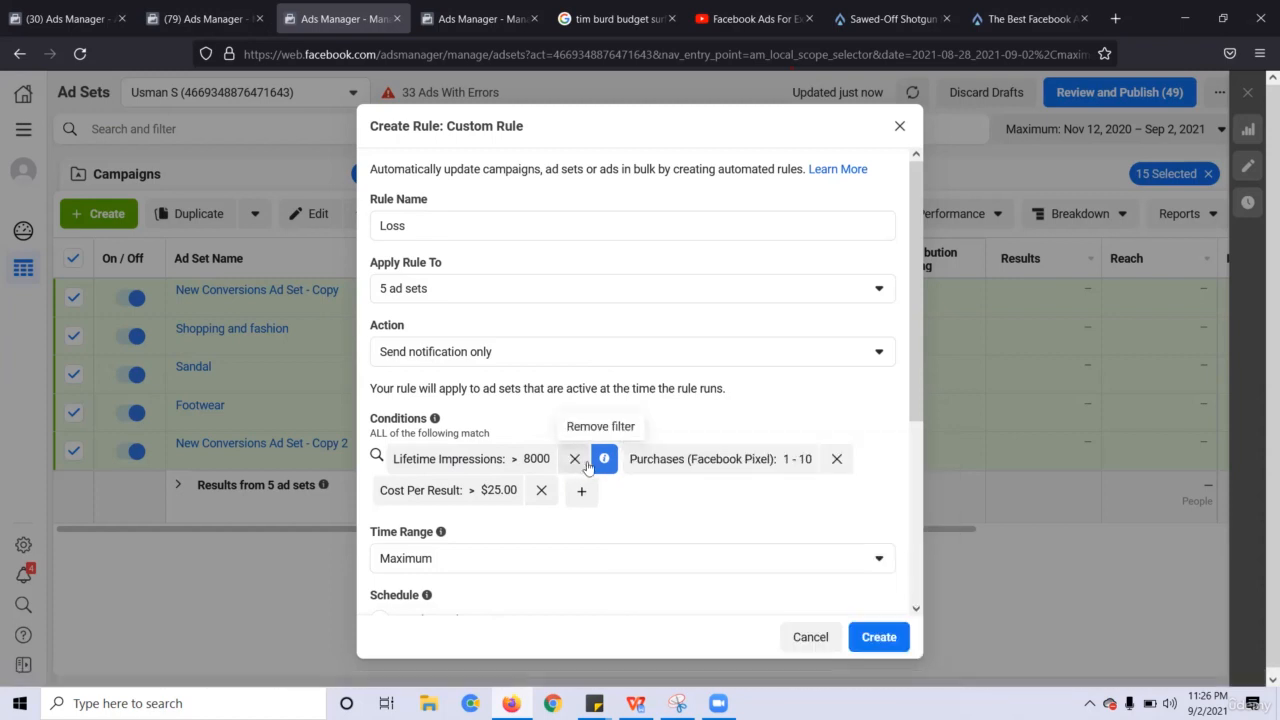
Edit the Loss rule's purchases condition so the lower limit of its range is 3, and apply it
{"action": "left_click", "coordinate": [703, 472]}
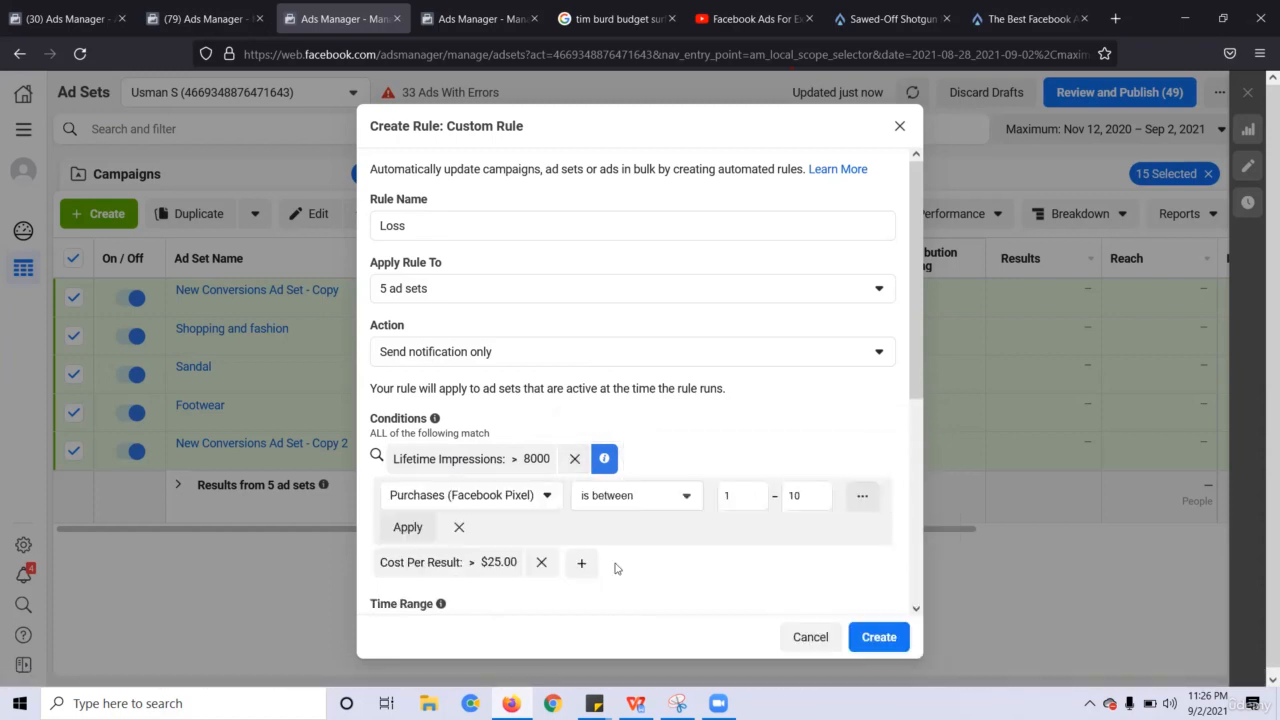
{"action": "double_click", "coordinate": [727, 496]}
{"action": "type", "text": "3"}
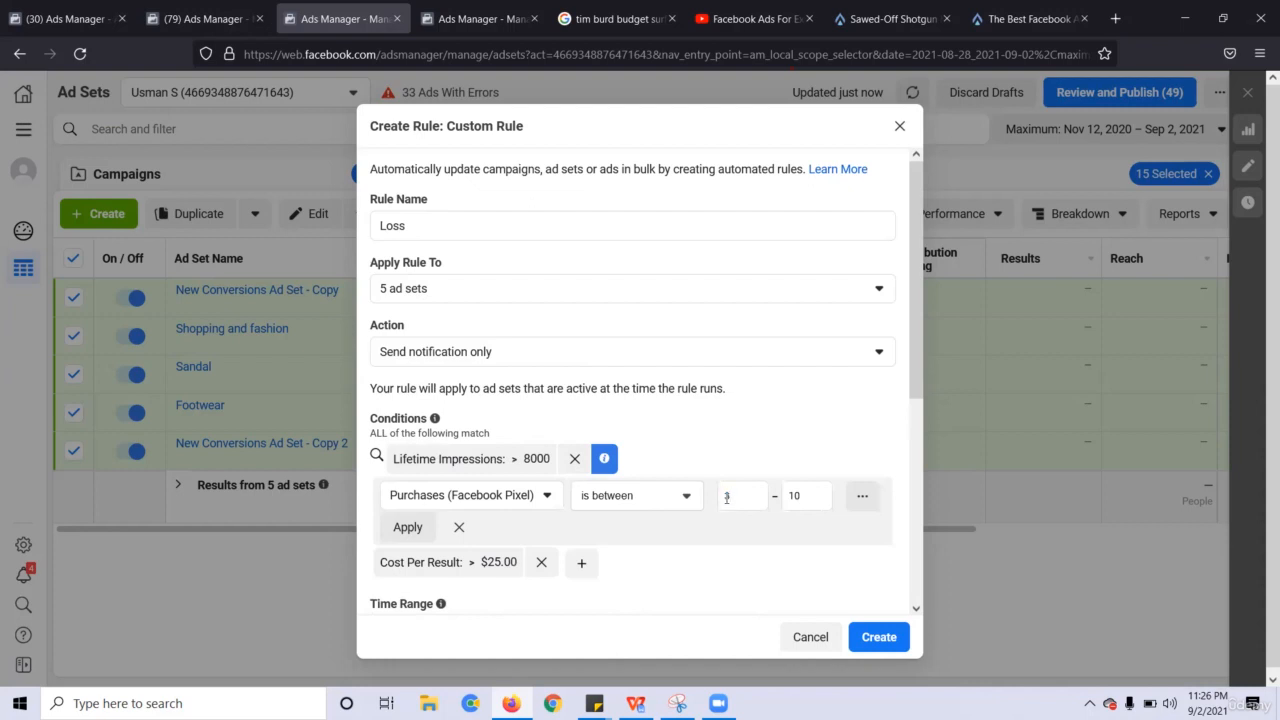
{"action": "left_click", "coordinate": [407, 527]}
Remove the Lifetime Impressions condition from the Loss rule and check its time range, schedule and notification settings
{"action": "double_click", "coordinate": [655, 386]}
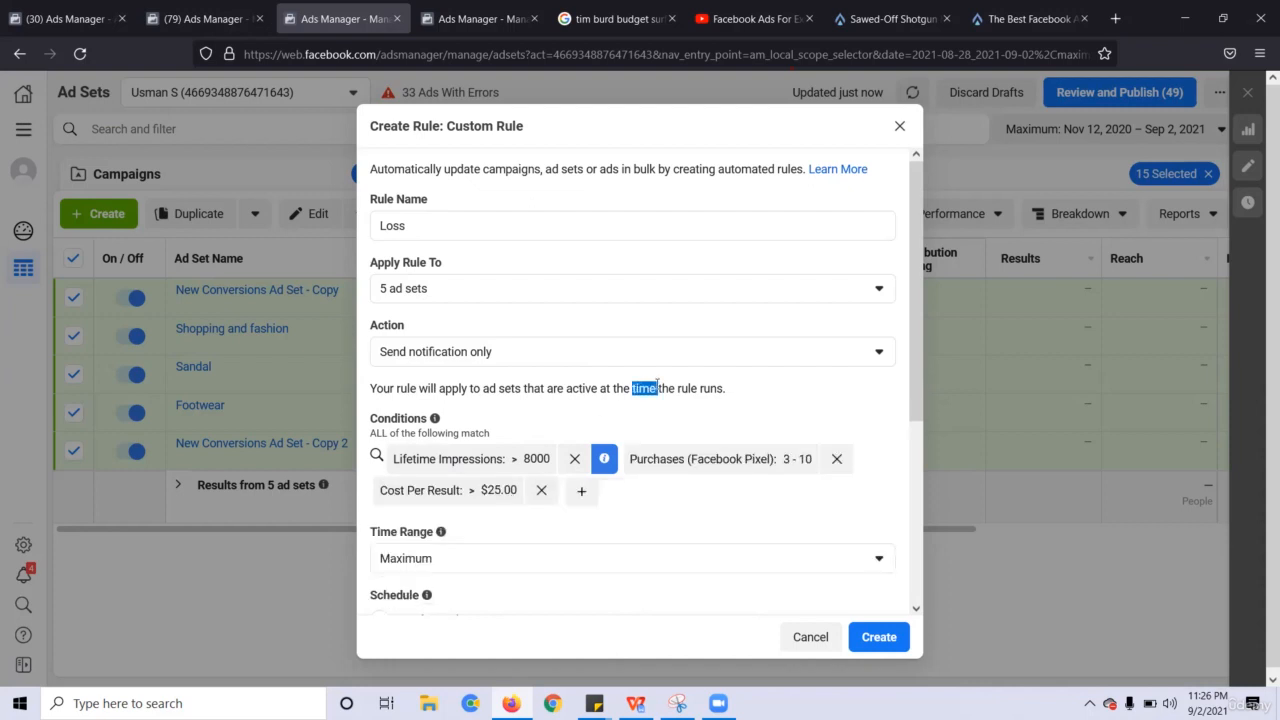
{"action": "left_click", "coordinate": [820, 383]}
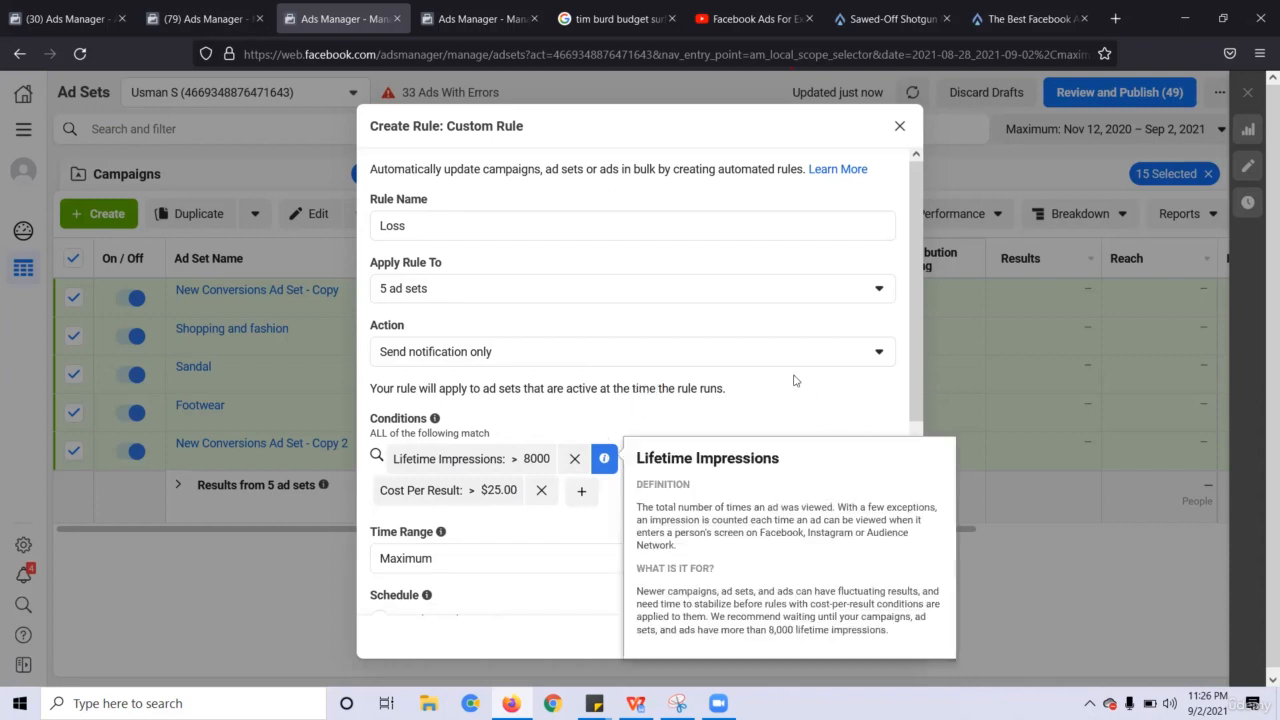
{"action": "left_click", "coordinate": [760, 352]}
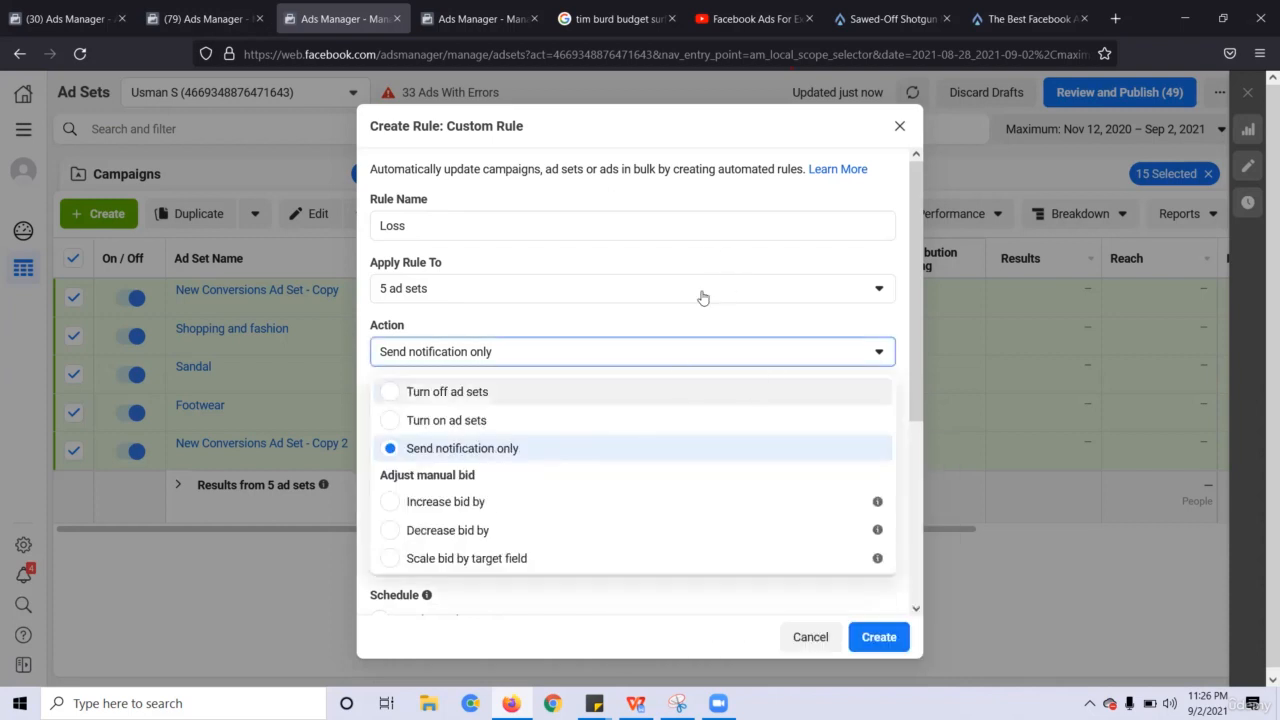
{"action": "left_click", "coordinate": [567, 458]}
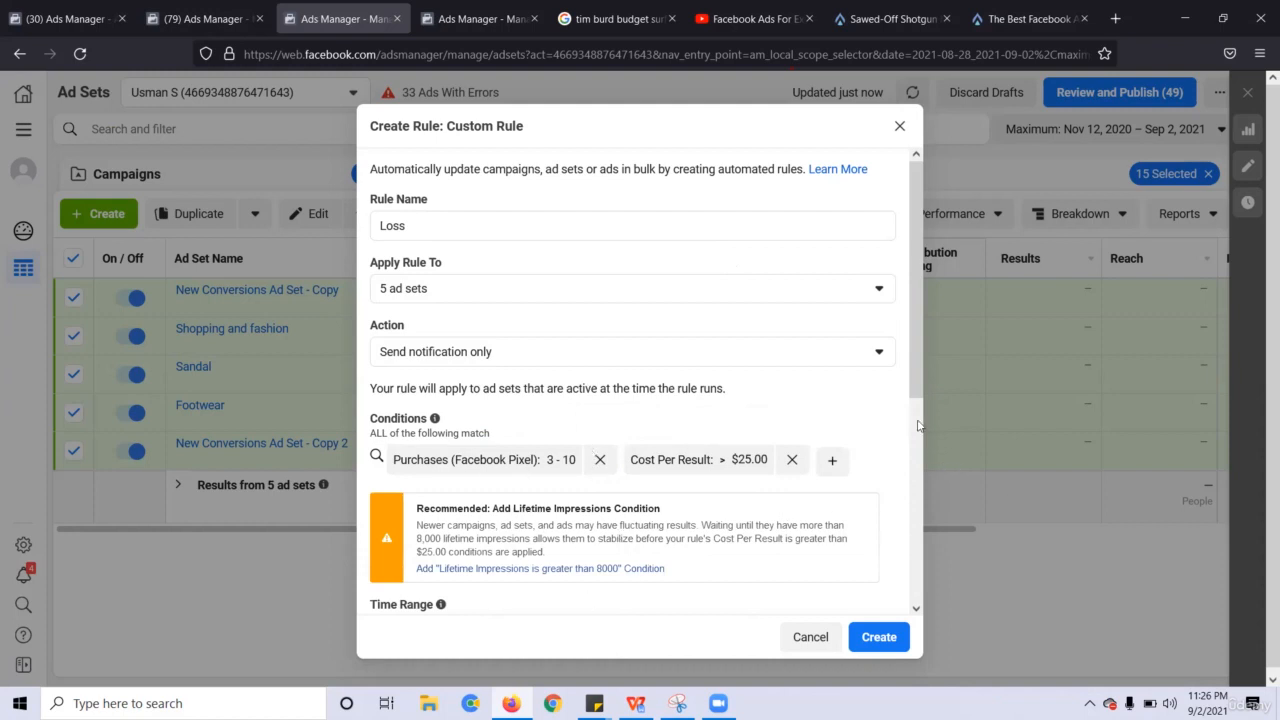
{"action": "scroll", "coordinate": [918, 426], "scroll_direction": "down", "scroll_amount": 5}
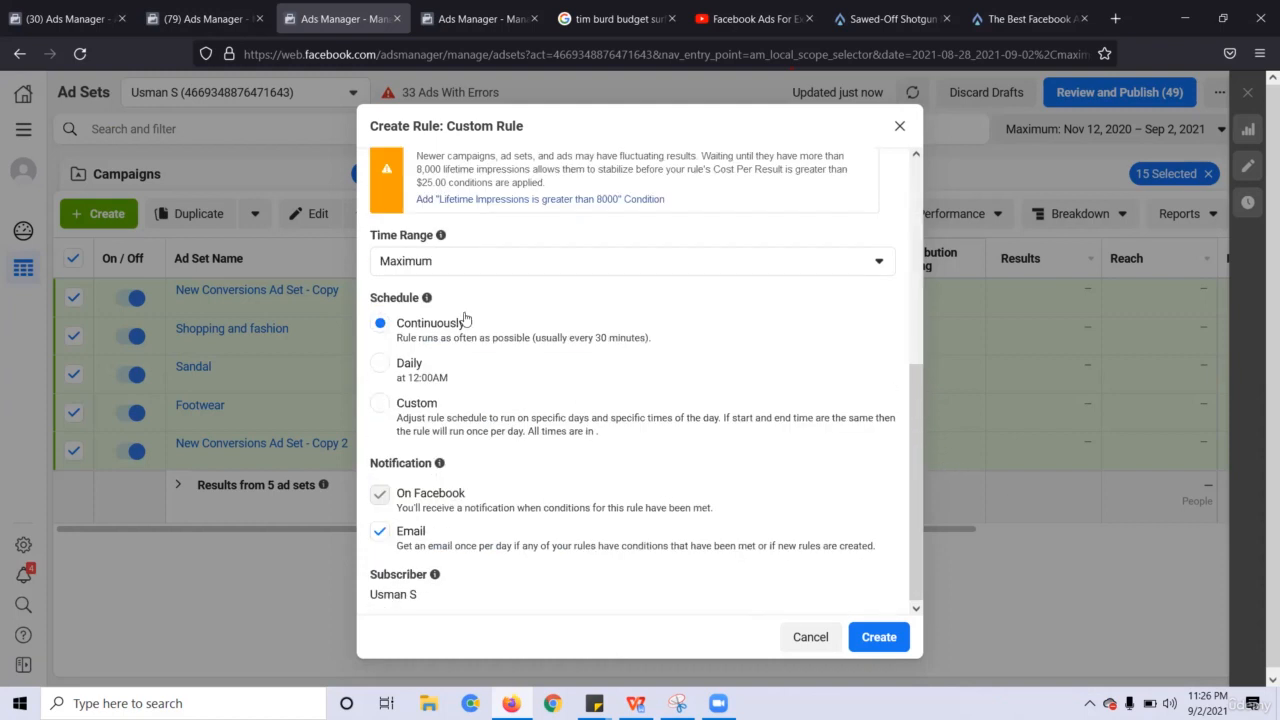
{"action": "scroll", "coordinate": [465, 319], "scroll_direction": "up", "scroll_amount": 3}
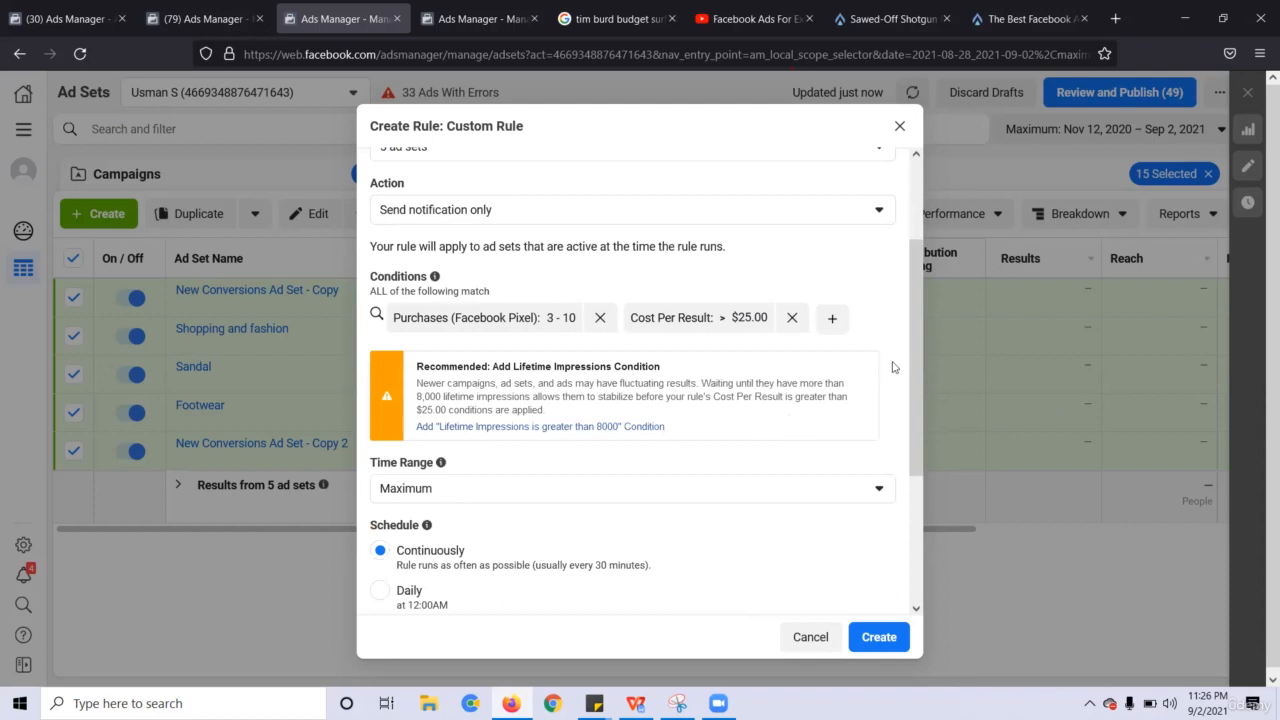
Create the Loss rule with its current settings and close the confirmation
{"action": "left_click_drag", "start_coordinate": [916, 271], "coordinate": [937, 182]}
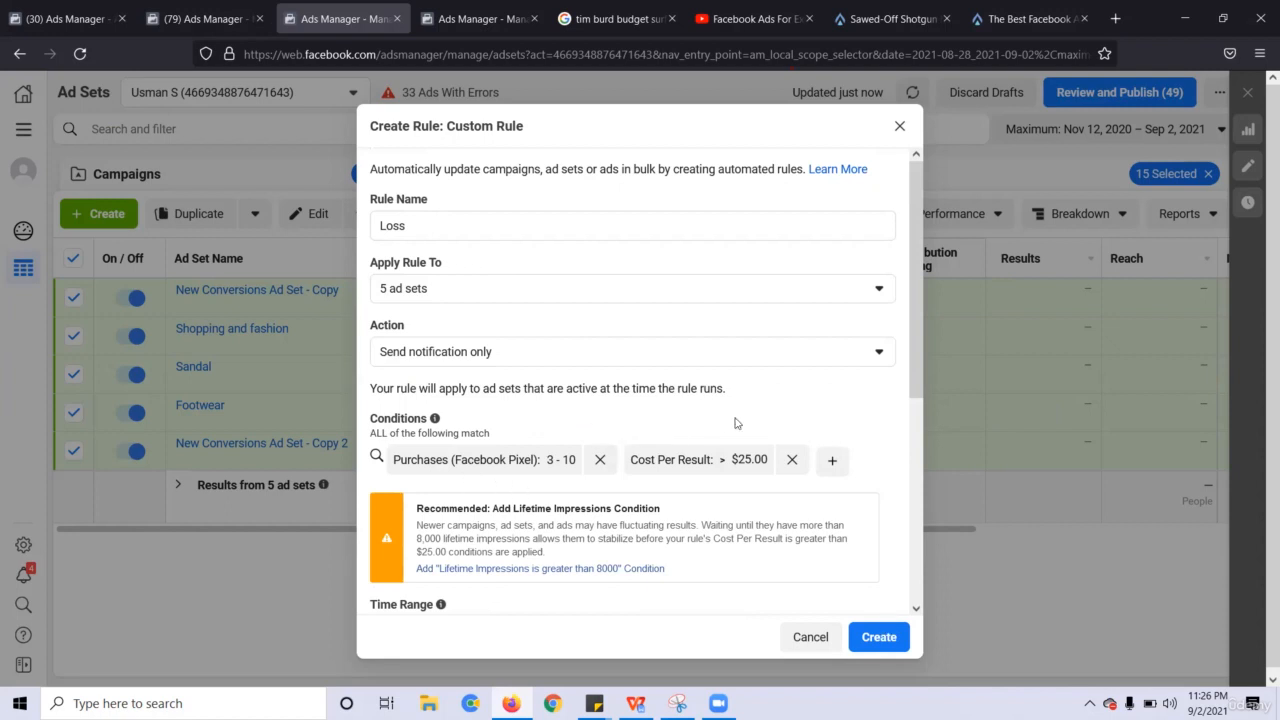
{"action": "left_click", "coordinate": [898, 634]}
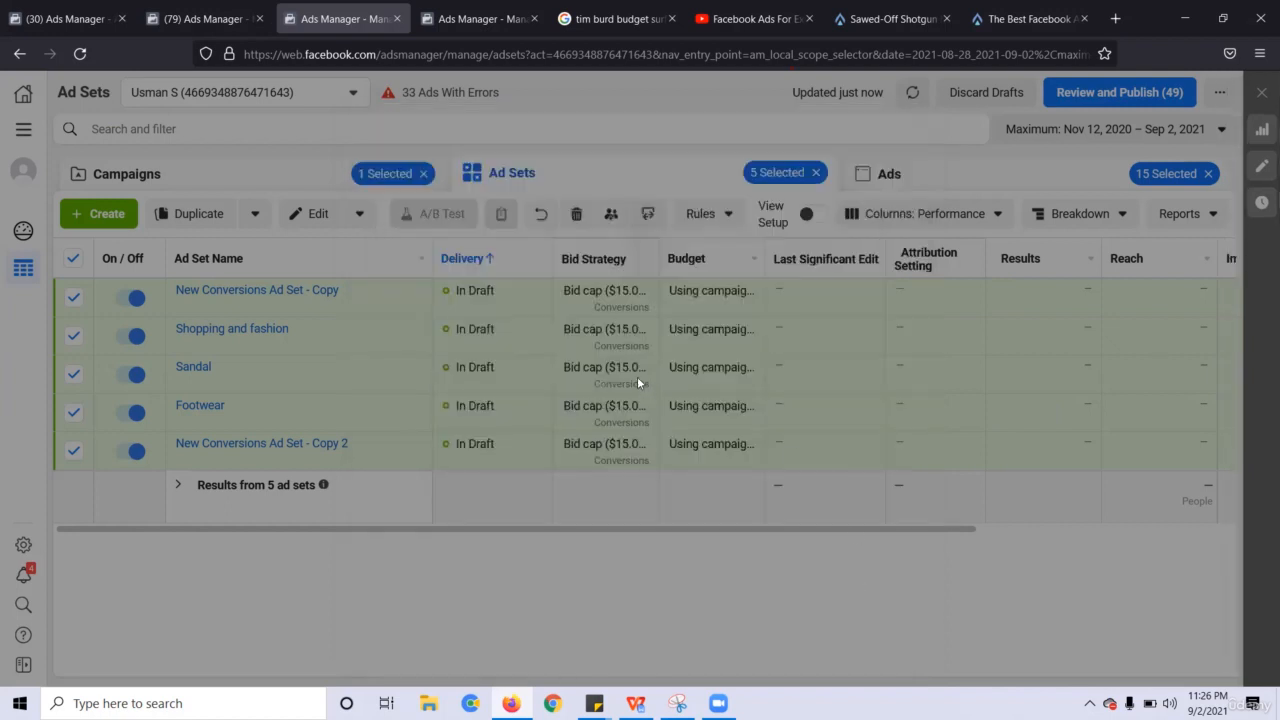
{"action": "left_click", "coordinate": [771, 317]}
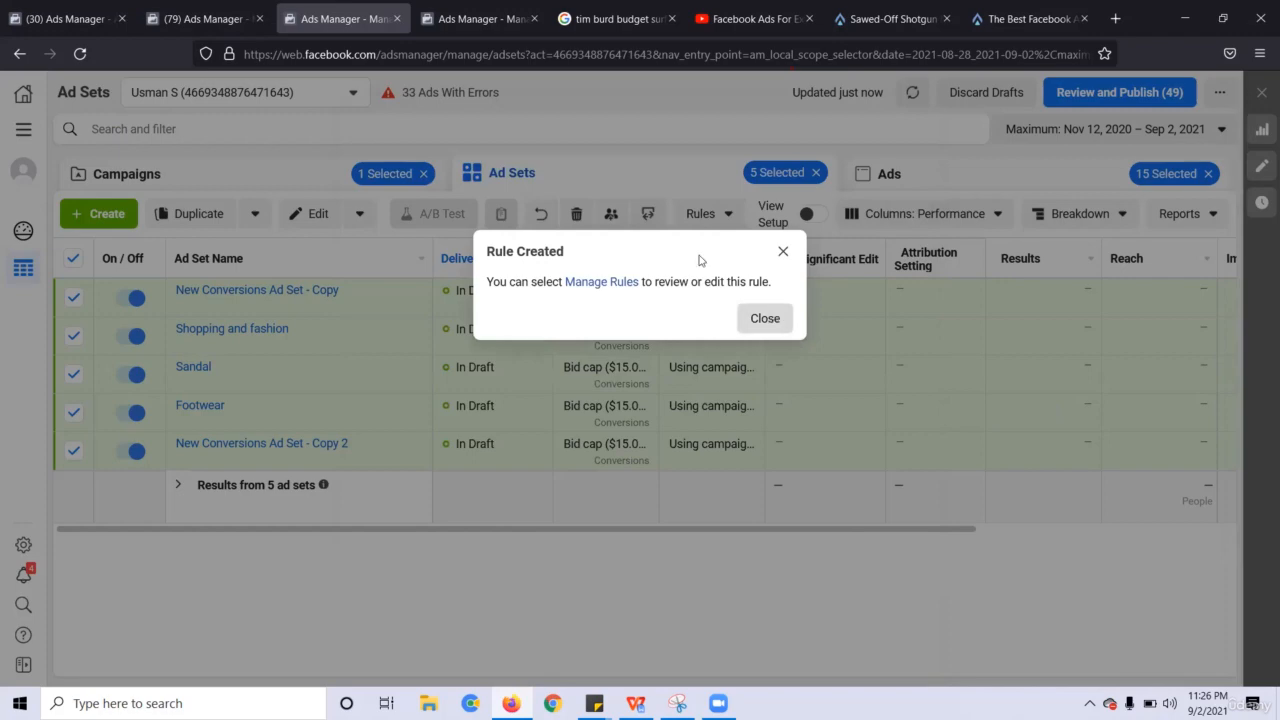
Start a new custom rule for the five selected ad sets
{"action": "left_click", "coordinate": [700, 218]}
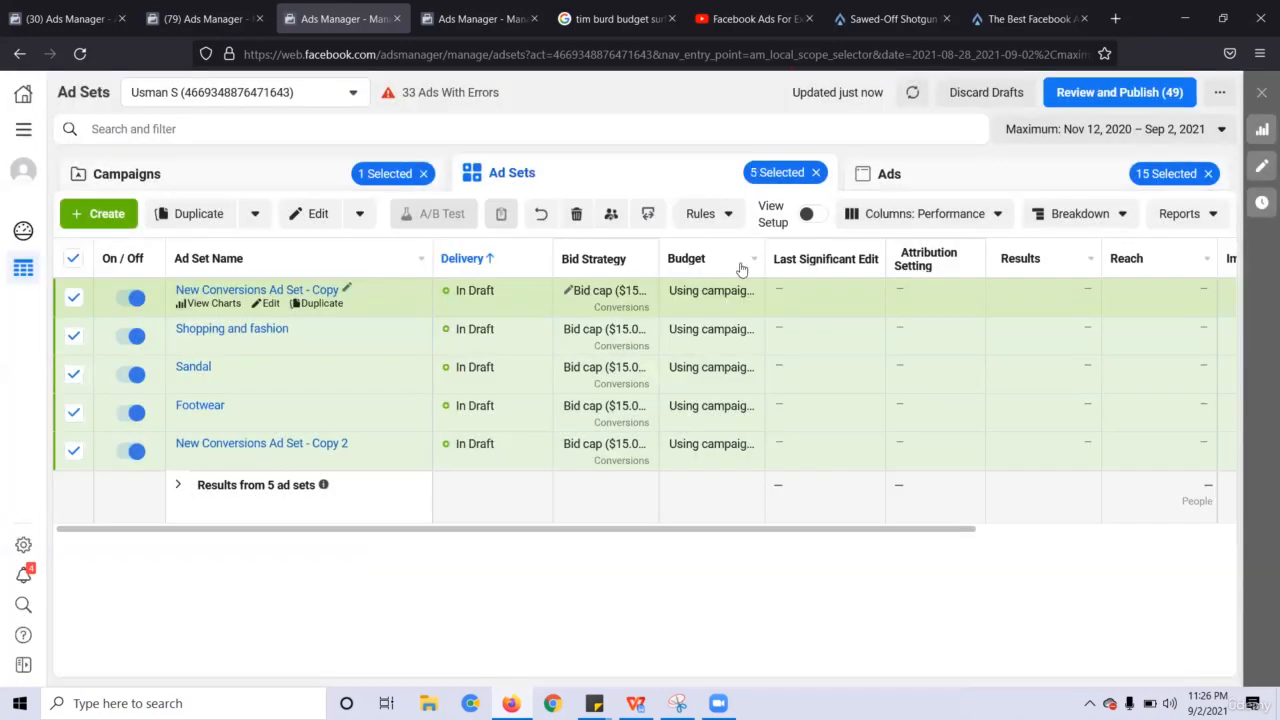
{"action": "left_click", "coordinate": [730, 256]}
{"action": "left_click", "coordinate": [899, 448]}
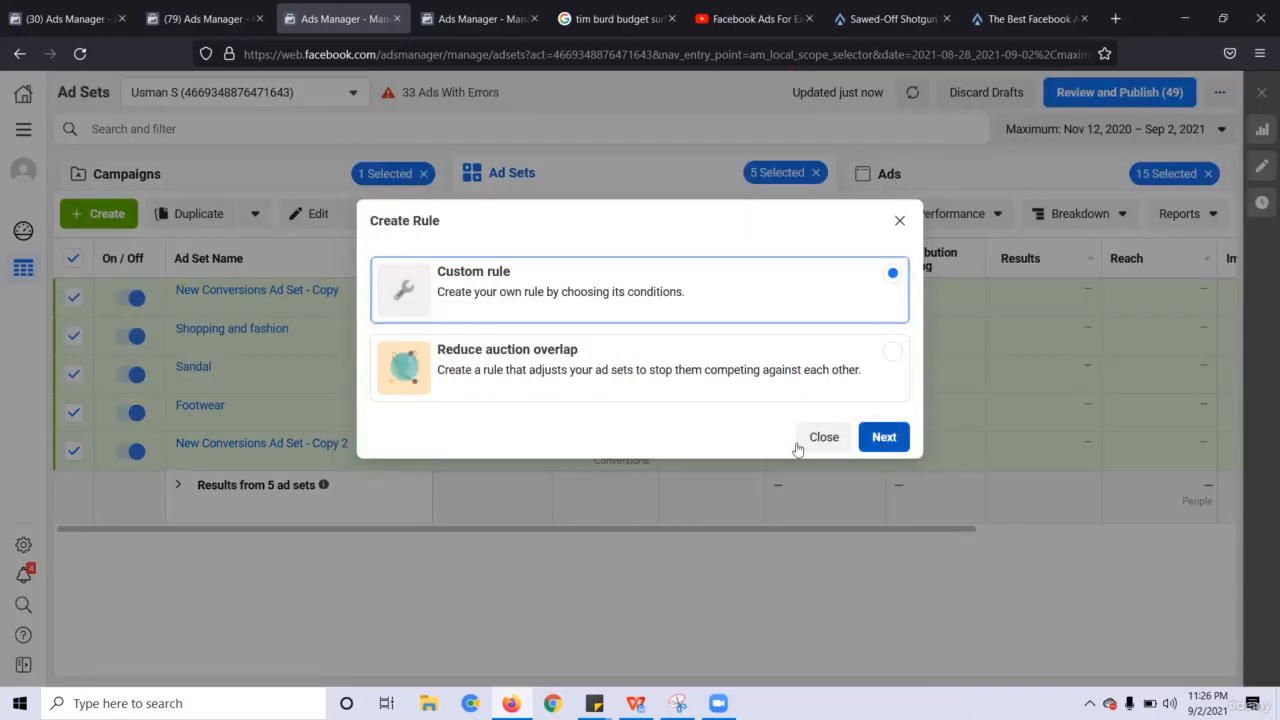
Switch to the strategies document in WPS Office and insert a "LOSS:" heading between the Trim The Fat and Bid Bumper rules
{"action": "left_click", "coordinate": [636, 703]}
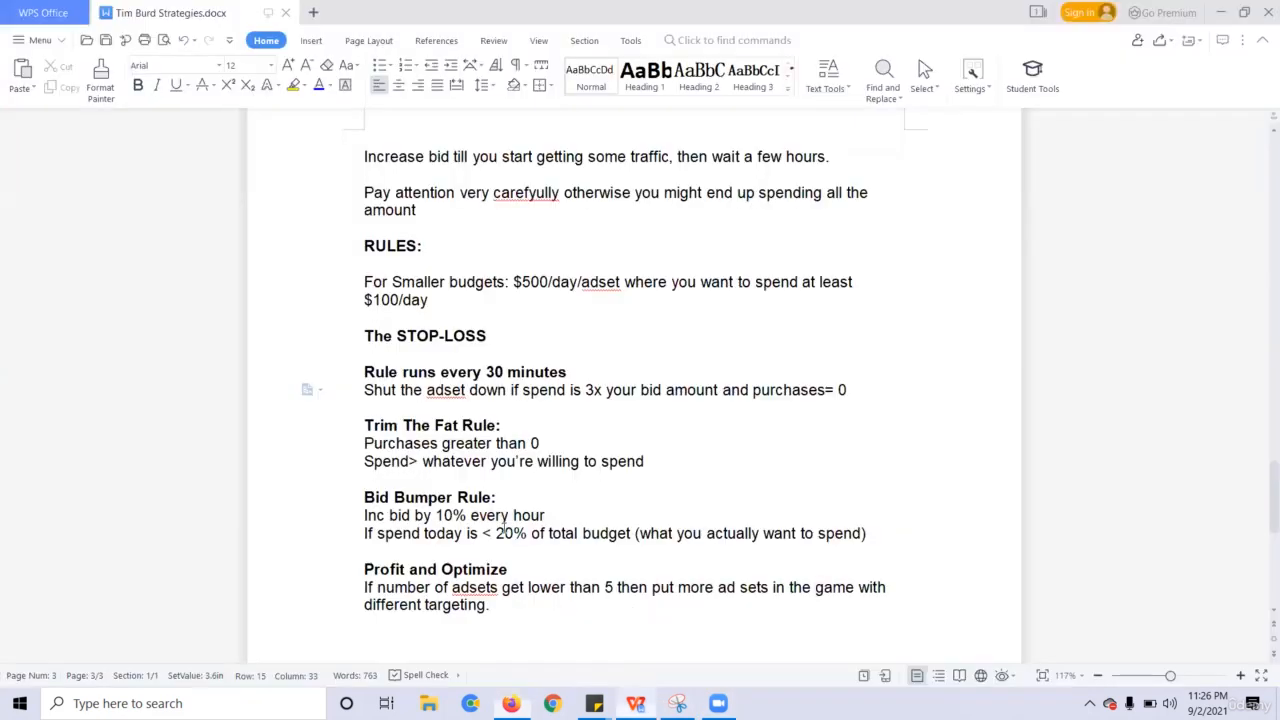
{"action": "left_click", "coordinate": [573, 494]}
{"action": "key", "text": "Return"}
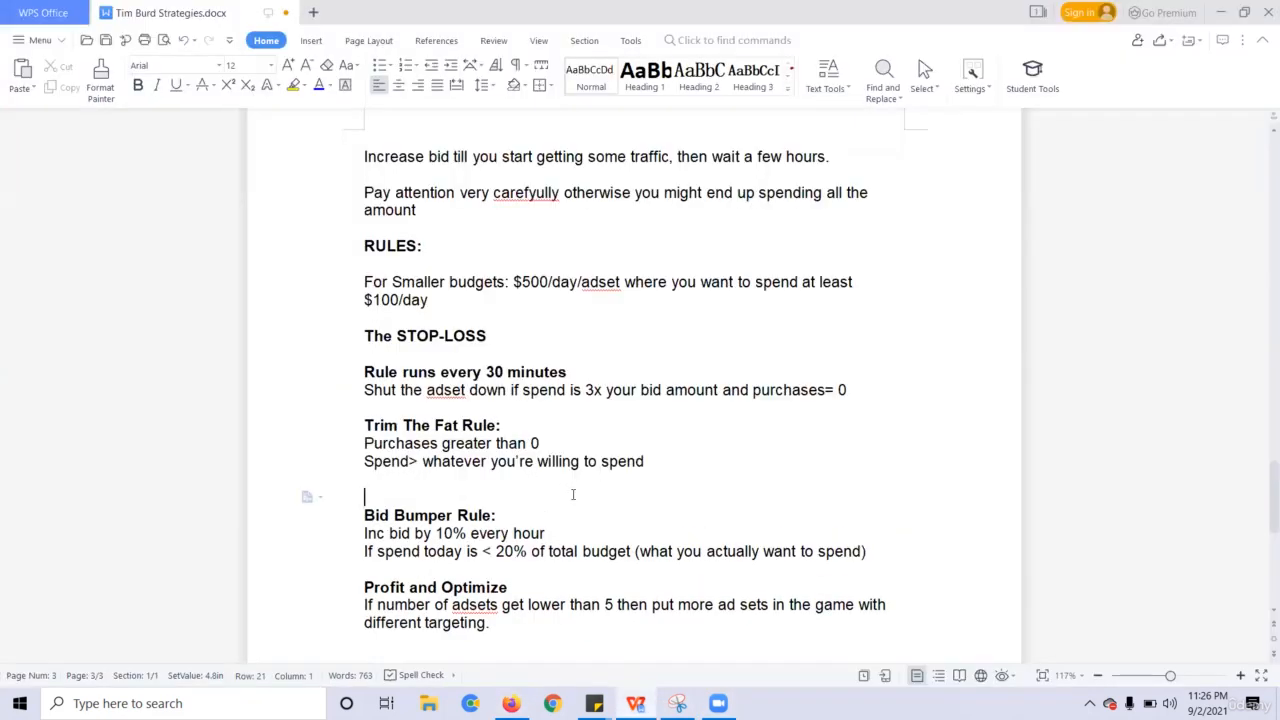
{"action": "type", "text": "LOSS:"}
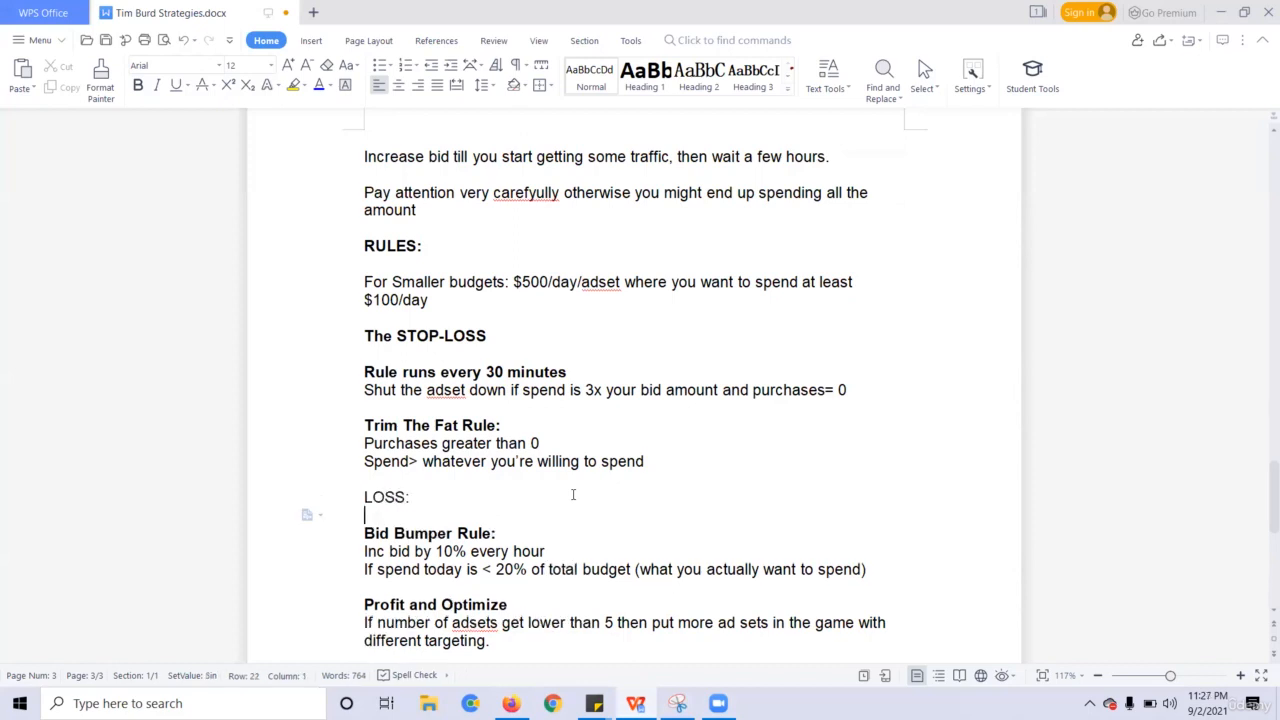
Write "Purchases between 2,3-5,10" as the first line under the LOSS heading
{"action": "type", "text": "Purchases bnetw"}
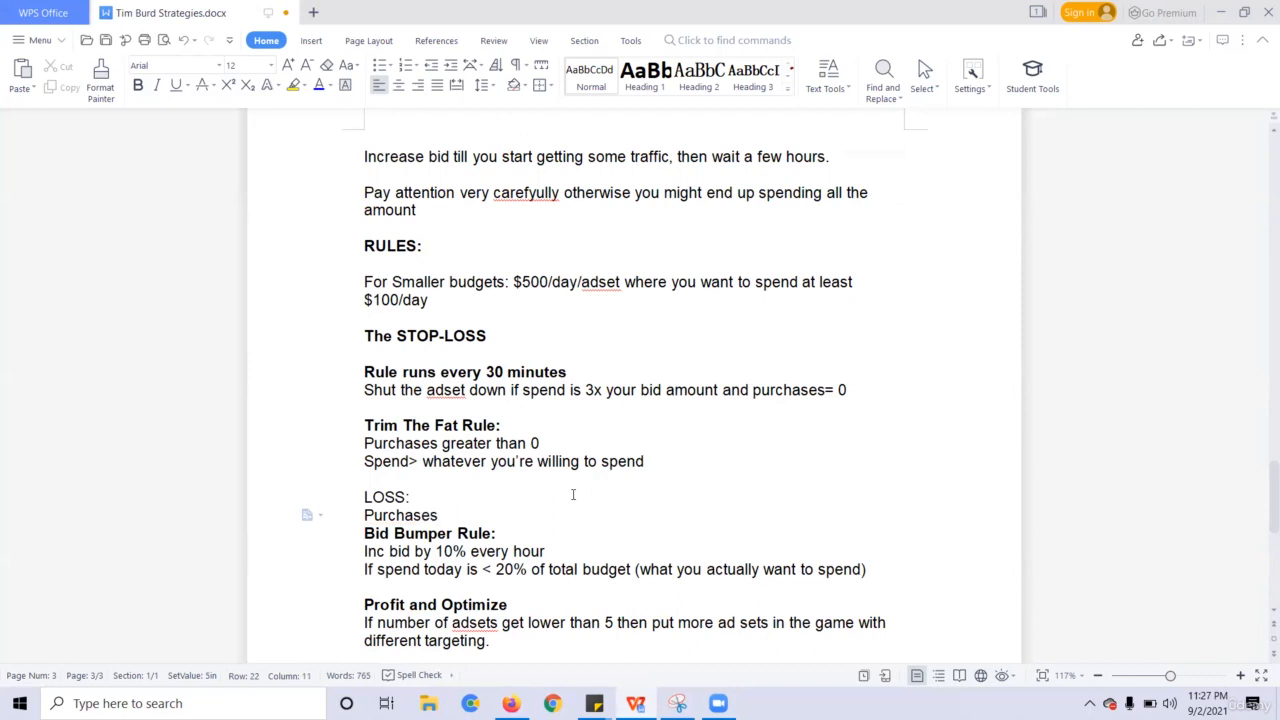
{"action": "key", "text": "BackSpace"}
{"action": "key", "text": "BackSpace"}
{"action": "key", "text": "BackSpace"}
{"action": "key", "text": "BackSpace"}
{"action": "type", "text": "etween 2,3-5"}
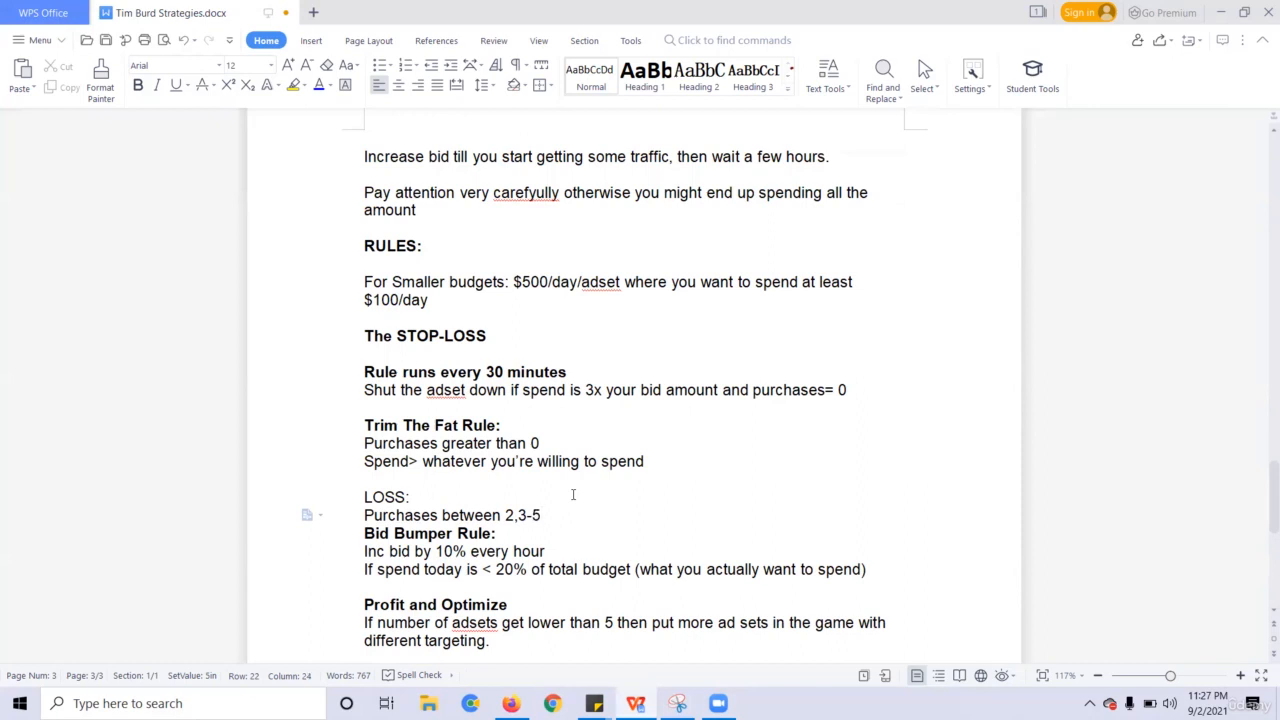
{"action": "type", "text": ",10"}
{"action": "key", "text": "Return"}
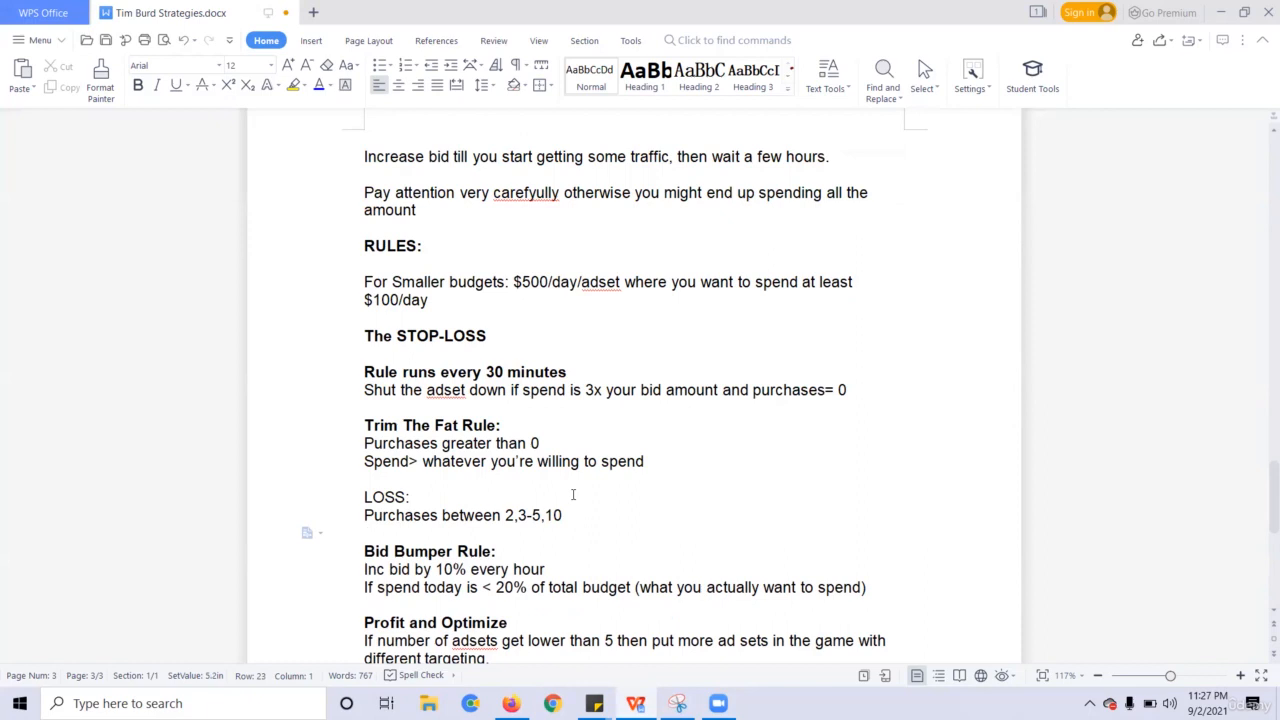
Write "CPA >breakeven" as the second line under the LOSS heading
{"action": "type", "text": "CPA >Whater"}
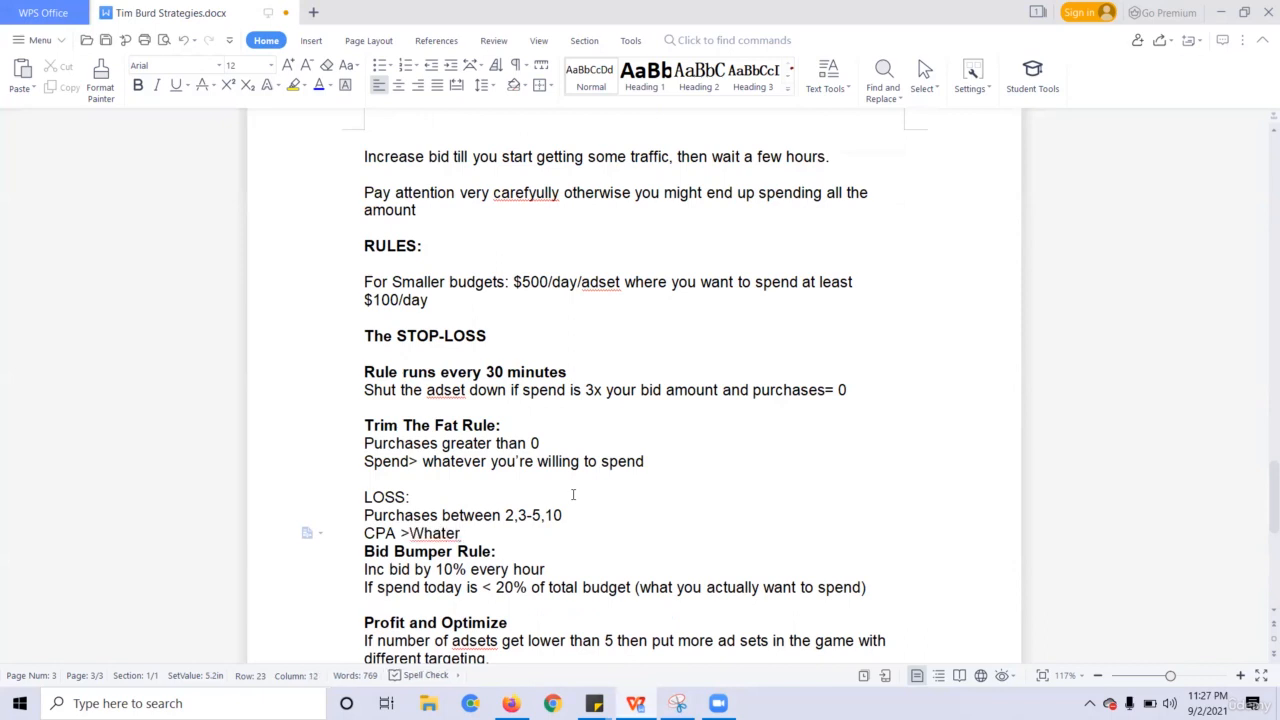
{"action": "key", "text": "BackSpace"}
{"action": "type", "text": "ver profitabk"}
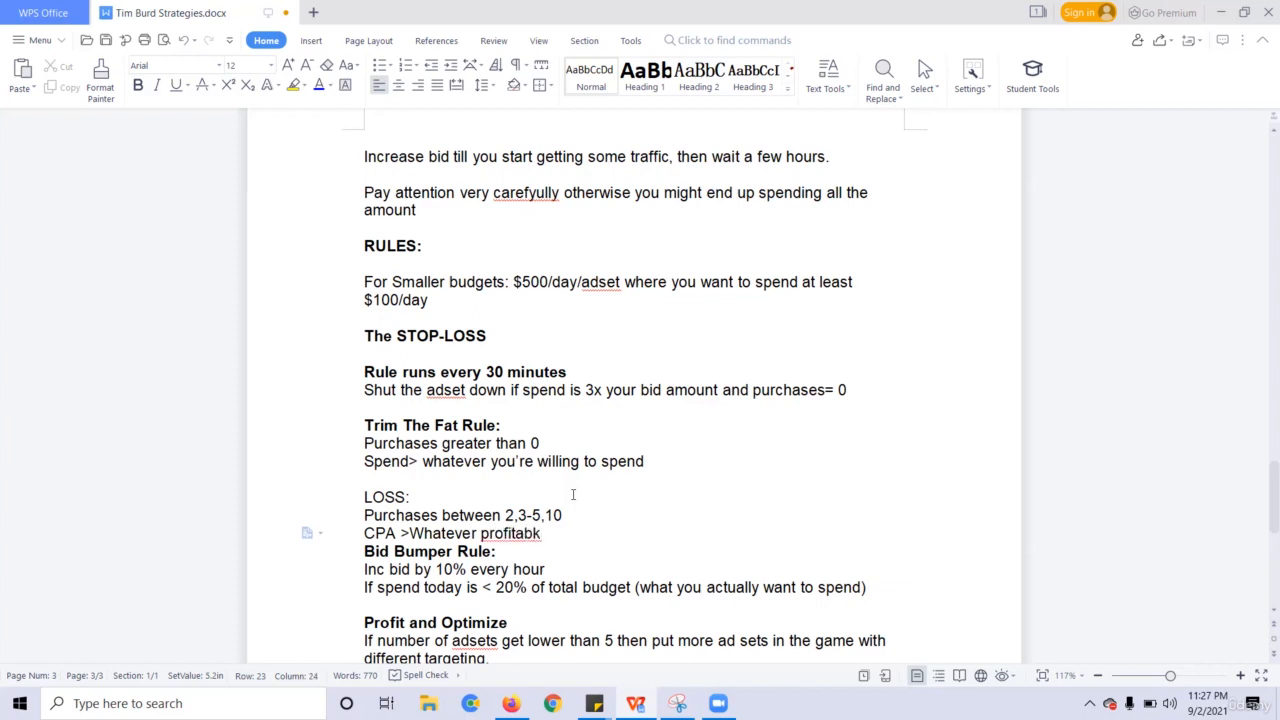
{"action": "key", "text": "BackSpace"}
{"action": "key", "text": "BackSpace"}
{"action": "key", "text": "BackSpace"}
{"action": "key", "text": "BackSpace"}
{"action": "key", "text": "BackSpace"}
{"action": "key", "text": "BackSpace"}
{"action": "key", "text": "BackSpace"}
{"action": "key", "text": "BackSpace"}
{"action": "key", "text": "BackSpace"}
{"action": "key", "text": "BackSpace"}
{"action": "key", "text": "BackSpace"}
{"action": "key", "text": "BackSpace"}
{"action": "key", "text": "BackSpace"}
{"action": "key", "text": "BackSpace"}
{"action": "key", "text": "BackSpace"}
{"action": "key", "text": "BackSpace"}
{"action": "key", "text": "BackSpace"}
{"action": "key", "text": "BackSpace"}
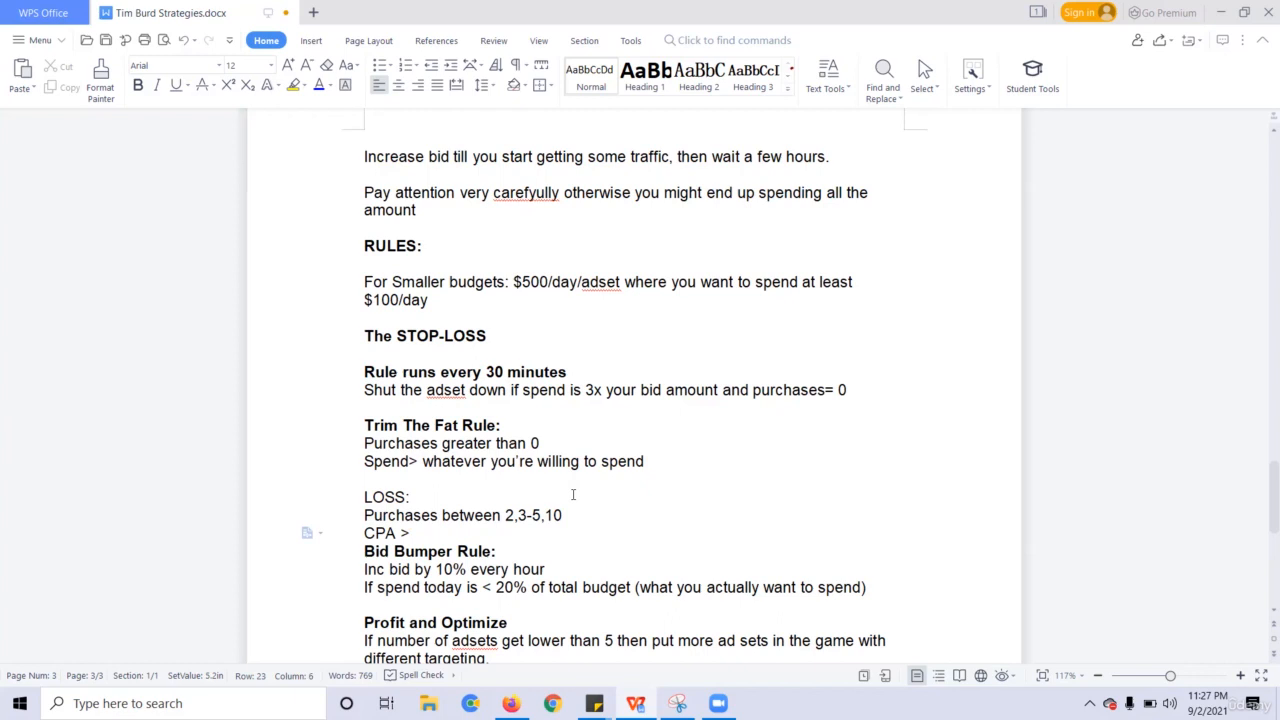
{"action": "type", "text": "breakeven"}
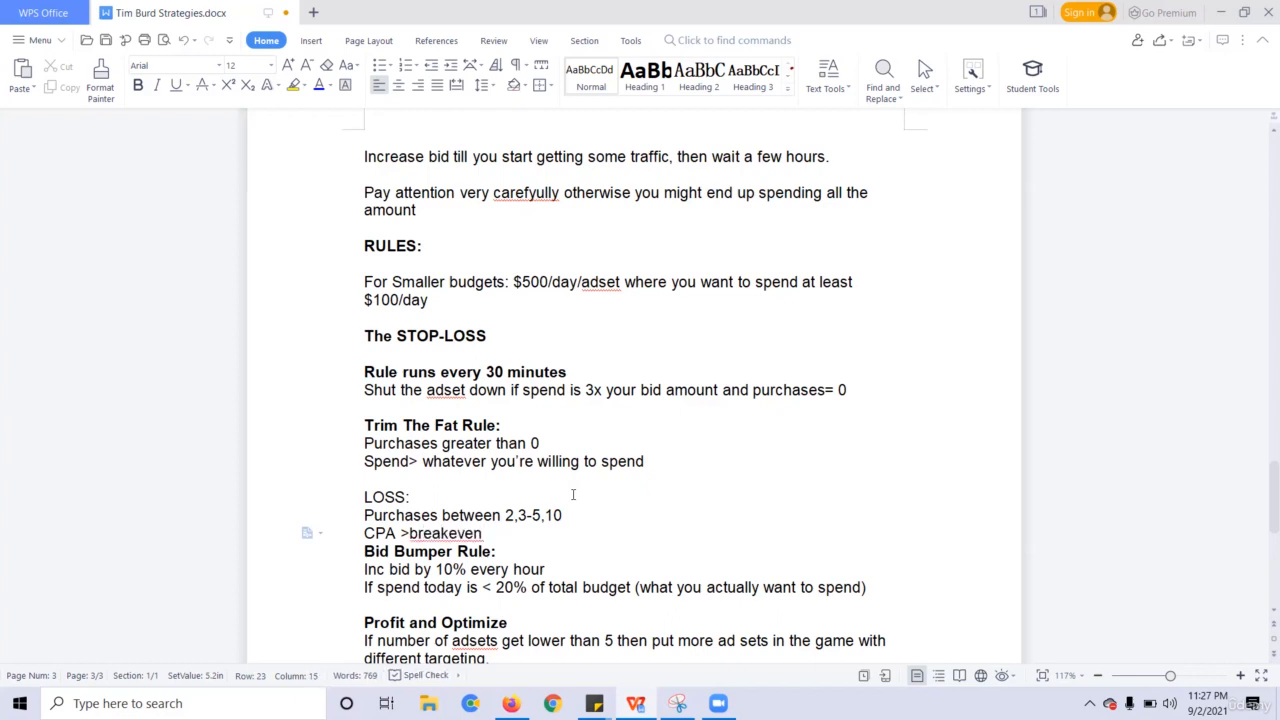
Add the line "Turn Off" below the CPA line, with a blank line before the Bid Bumper Rule
{"action": "key", "text": "Return"}
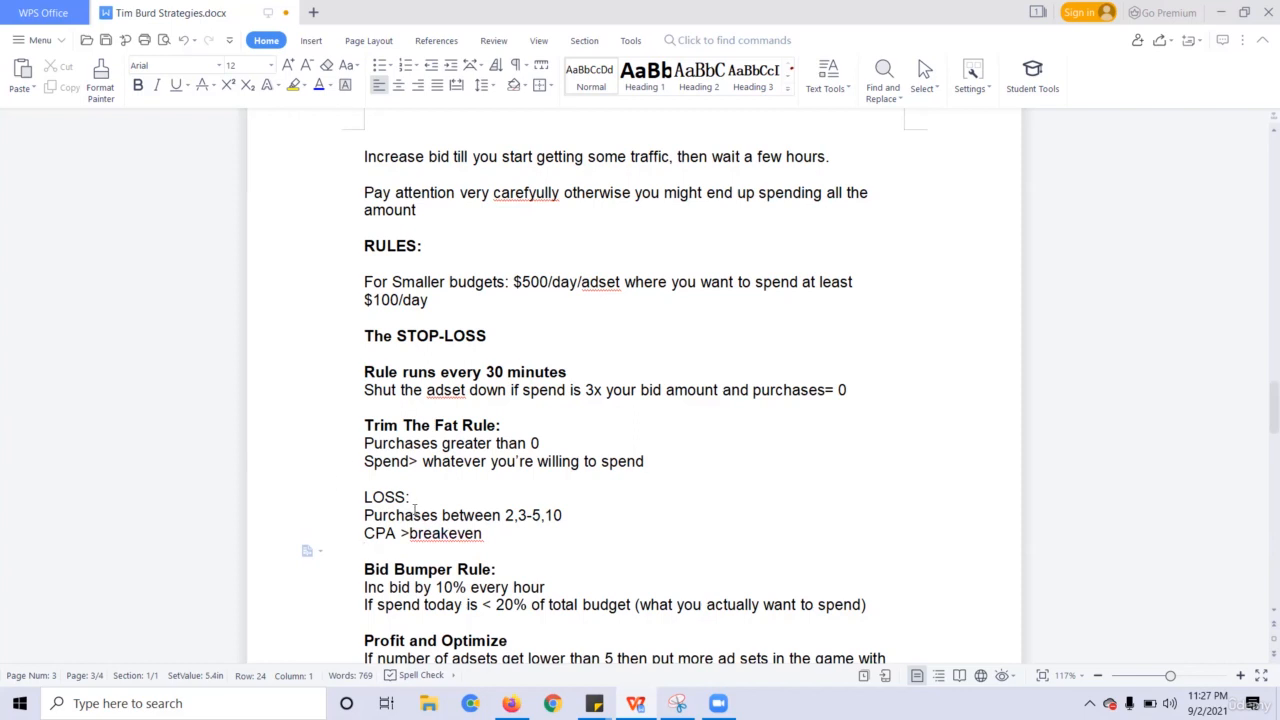
{"action": "type", "text": "Turn Off"}
{"action": "key", "text": "Return"}
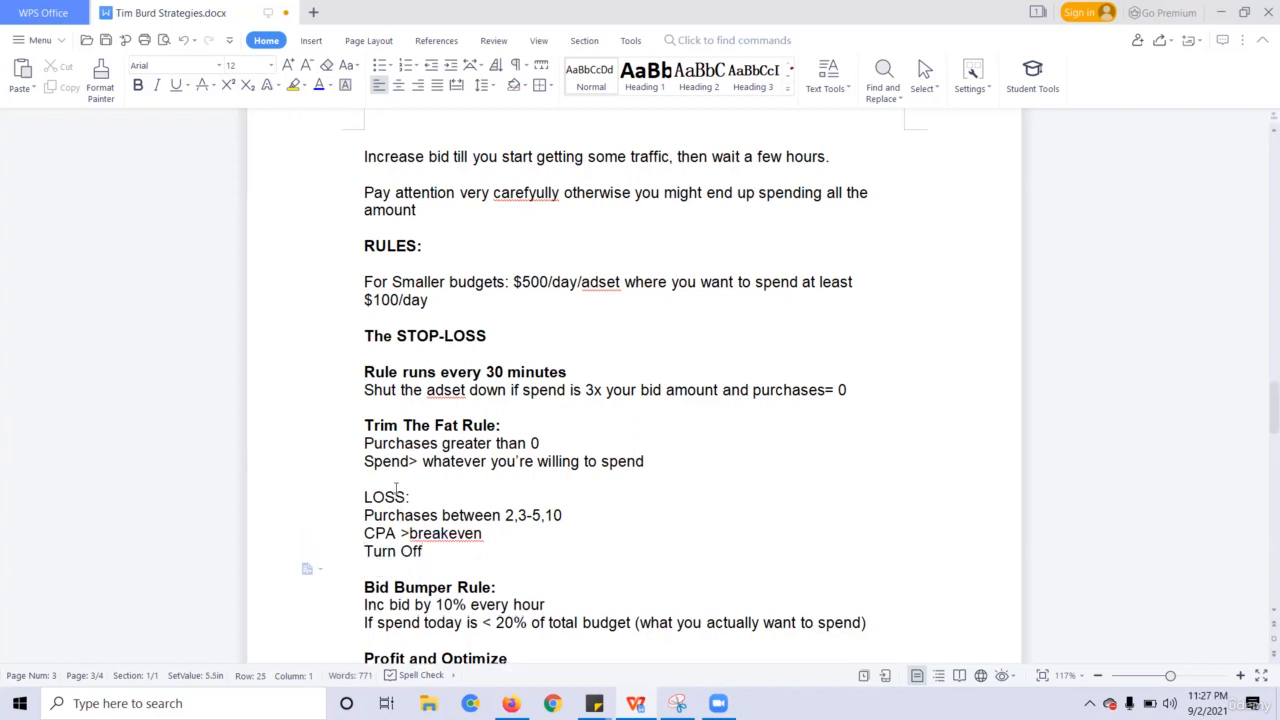
Make the word LOSS in the new heading bold
{"action": "double_click", "coordinate": [385, 497]}
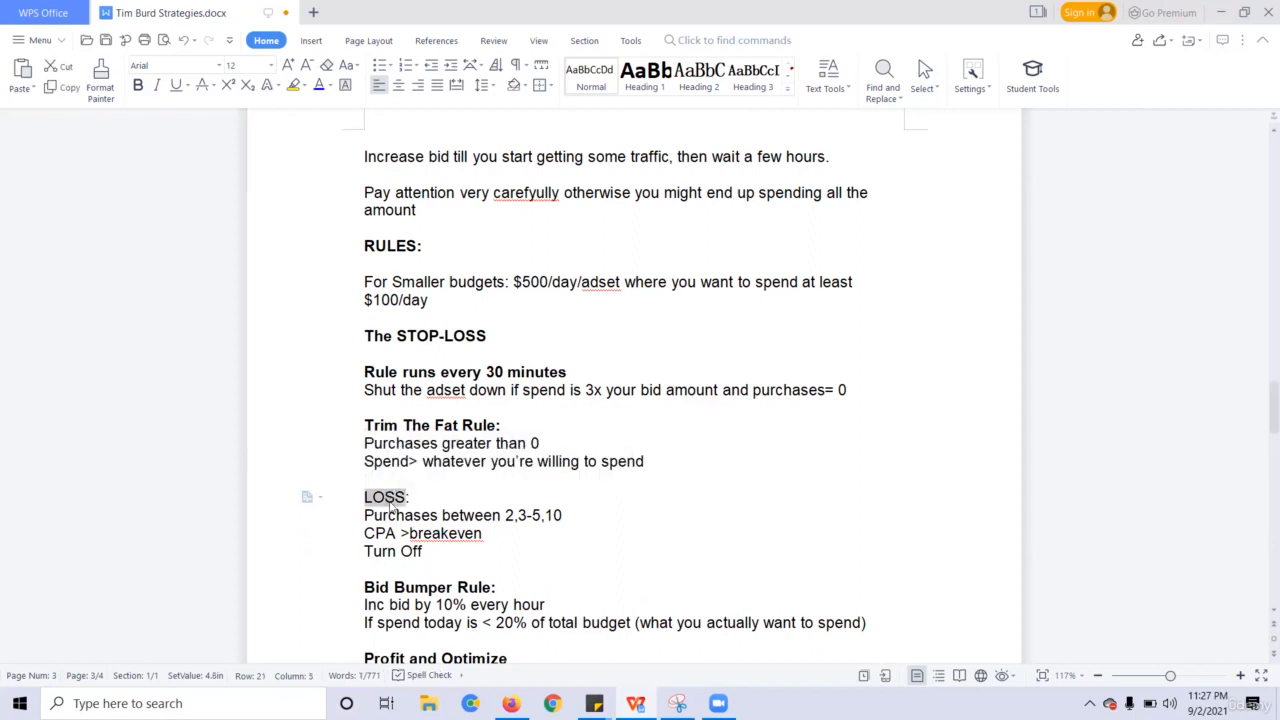
{"action": "key", "text": "ctrl+b"}
{"action": "left_click", "coordinate": [283, 520]}
{"action": "left_click", "coordinate": [541, 576]}
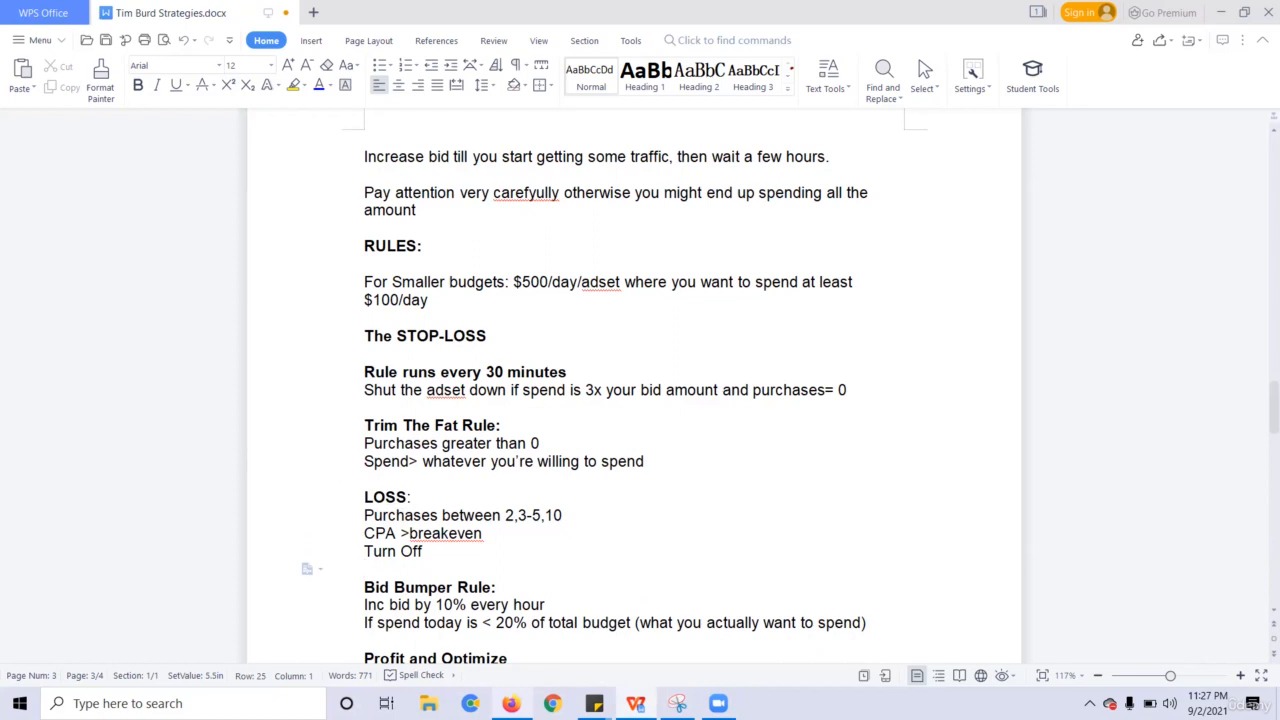
Switch back to Ads Manager in Firefox and name the new rule "Bid Bump", keeping it applied to the 5 ad sets
{"action": "left_click", "coordinate": [511, 703]}
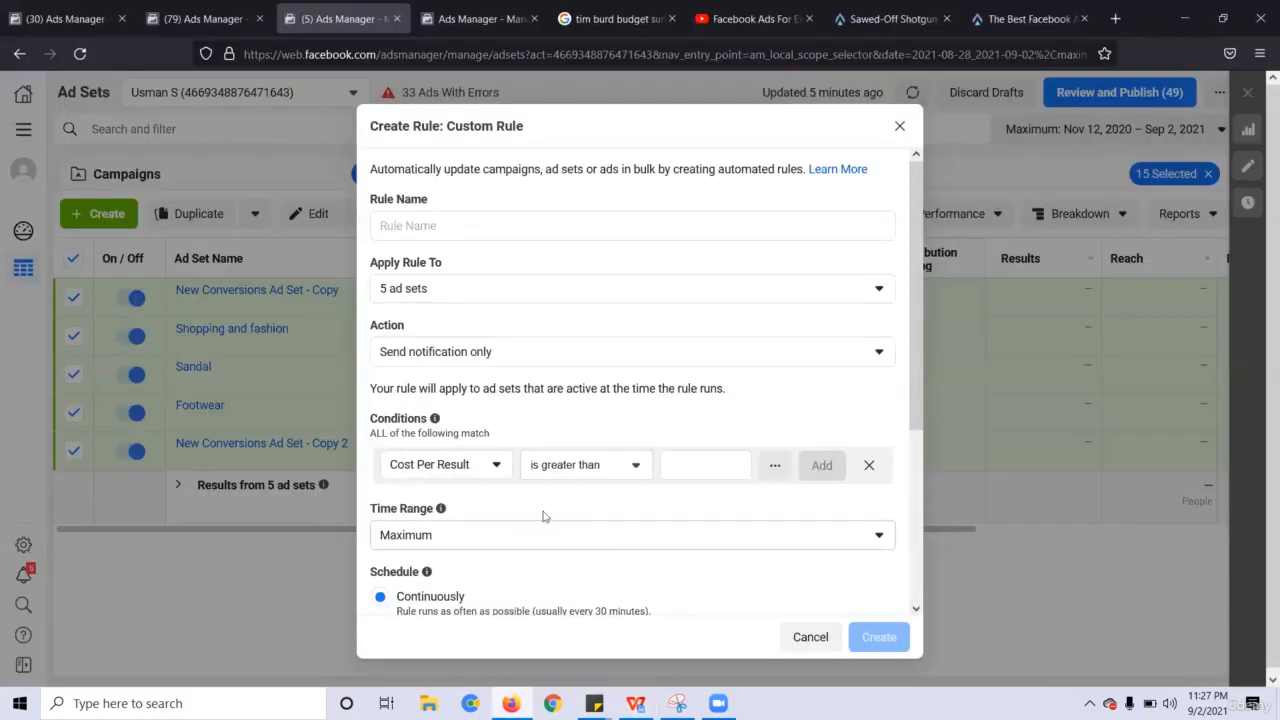
{"action": "left_click_drag", "start_coordinate": [918, 390], "coordinate": [916, 463]}
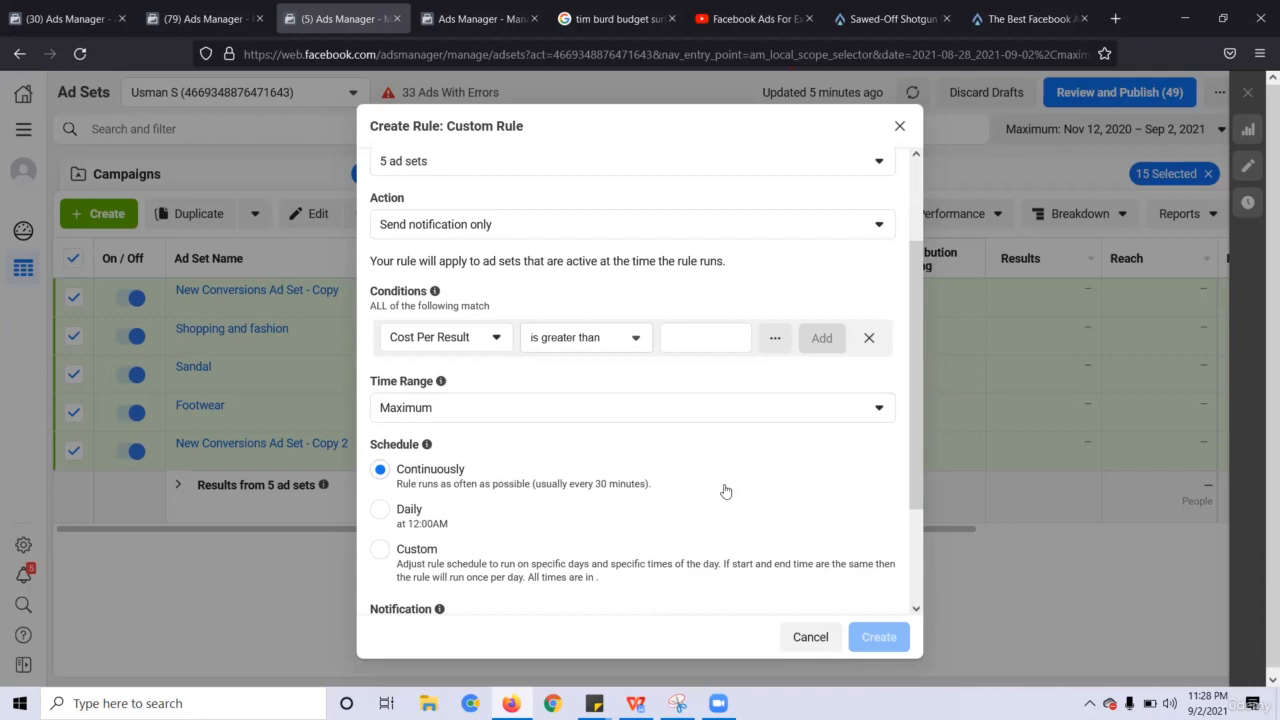
{"action": "left_click_drag", "start_coordinate": [569, 485], "coordinate": [633, 485]}
{"action": "left_click", "coordinate": [716, 445]}
{"action": "left_click_drag", "start_coordinate": [914, 468], "coordinate": [930, 440]}
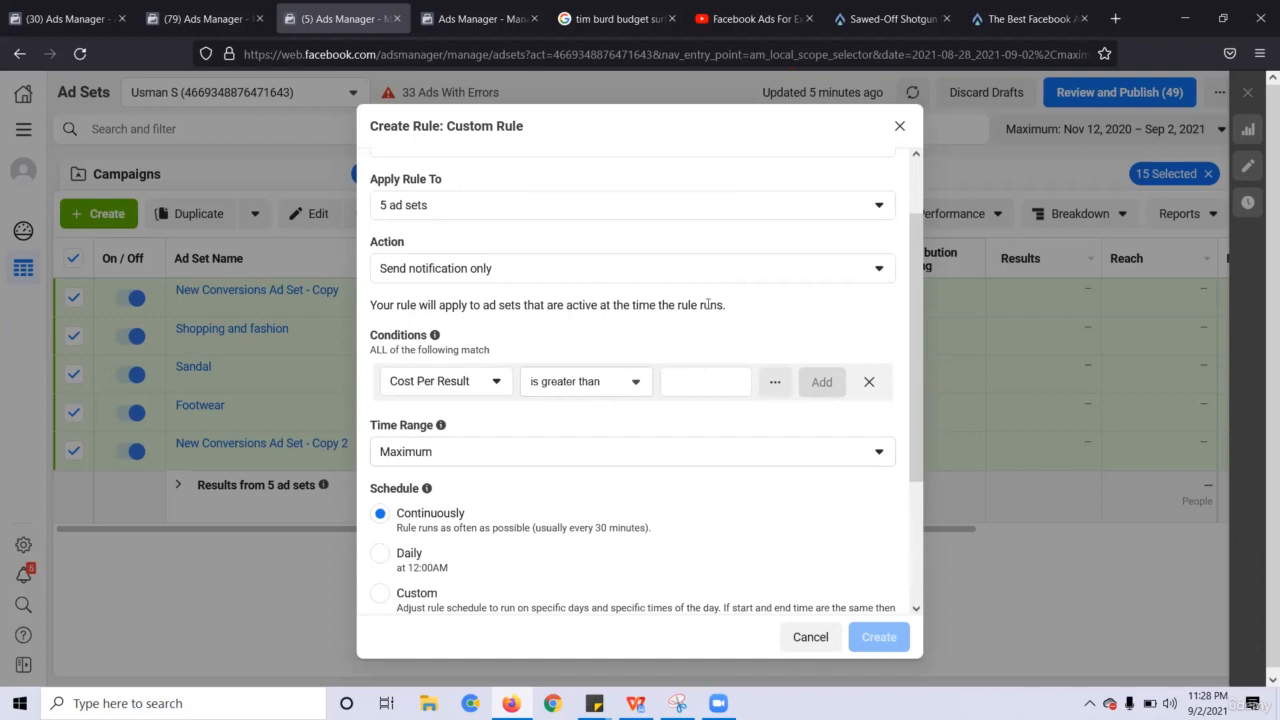
{"action": "left_click_drag", "start_coordinate": [909, 319], "coordinate": [912, 311]}
{"action": "left_click_drag", "start_coordinate": [912, 254], "coordinate": [909, 223]}
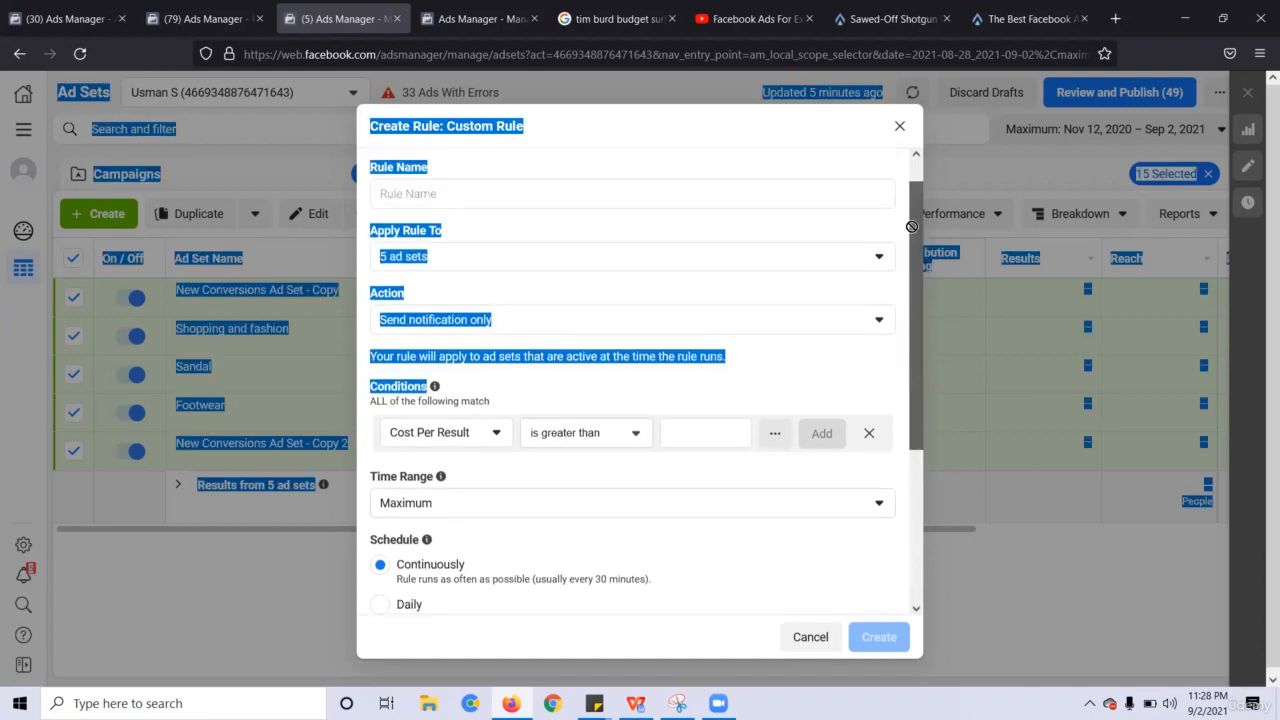
{"action": "left_click", "coordinate": [657, 194]}
{"action": "type", "text": "Bid "}
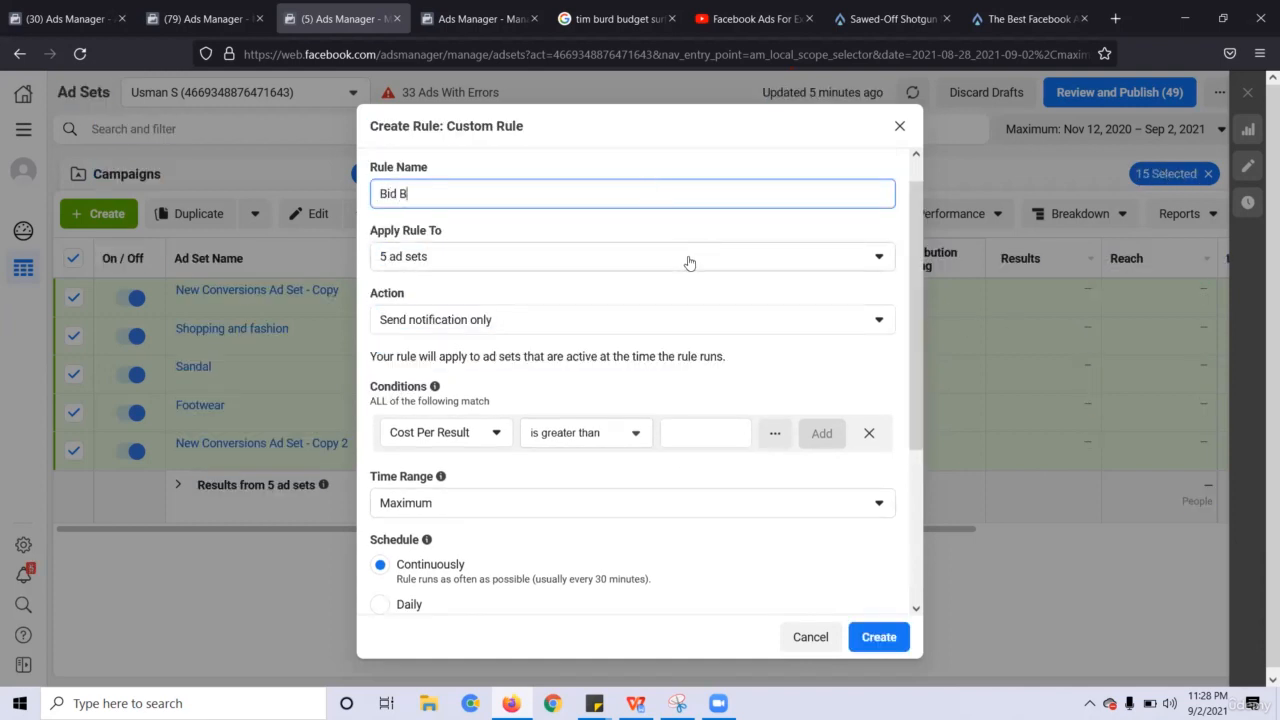
{"action": "type", "text": "Bumpo"}
{"action": "left_click", "coordinate": [695, 266]}
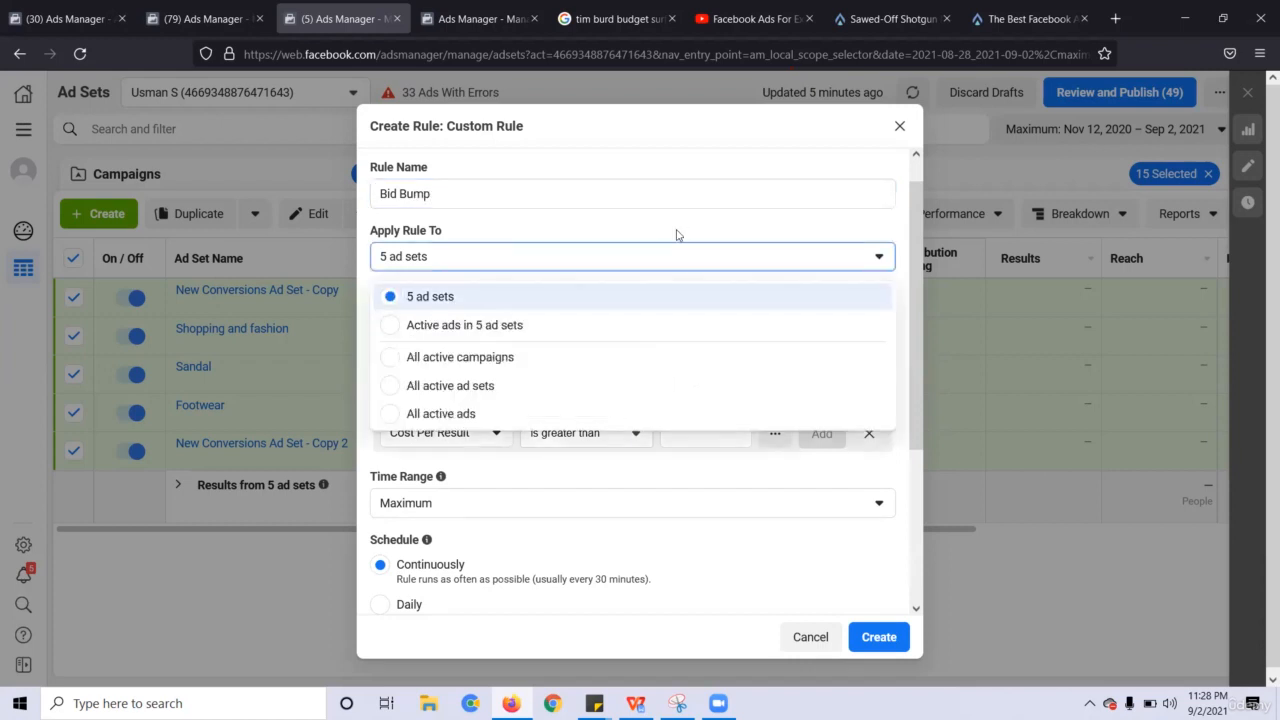
{"action": "left_click", "coordinate": [680, 238]}
Set the Bid Bump rule's action to increase the bid by 10%
{"action": "left_click", "coordinate": [624, 317]}
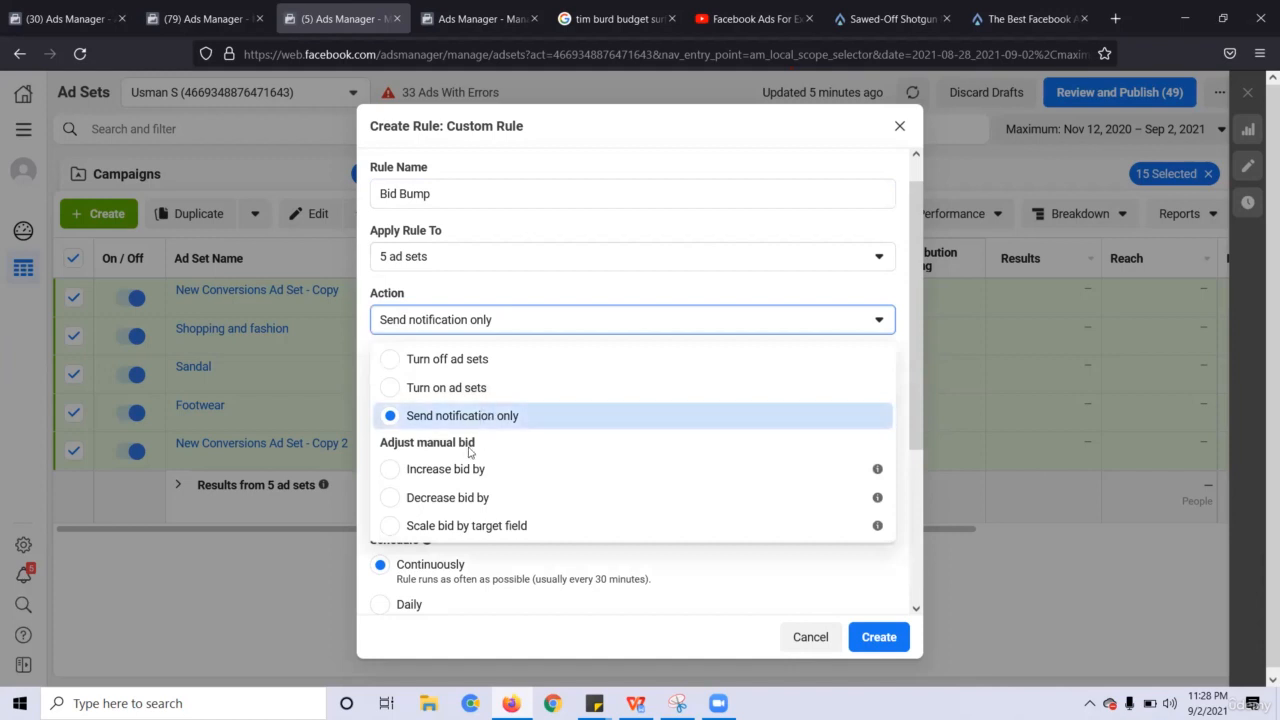
{"action": "left_click", "coordinate": [466, 469]}
{"action": "left_click", "coordinate": [799, 324]}
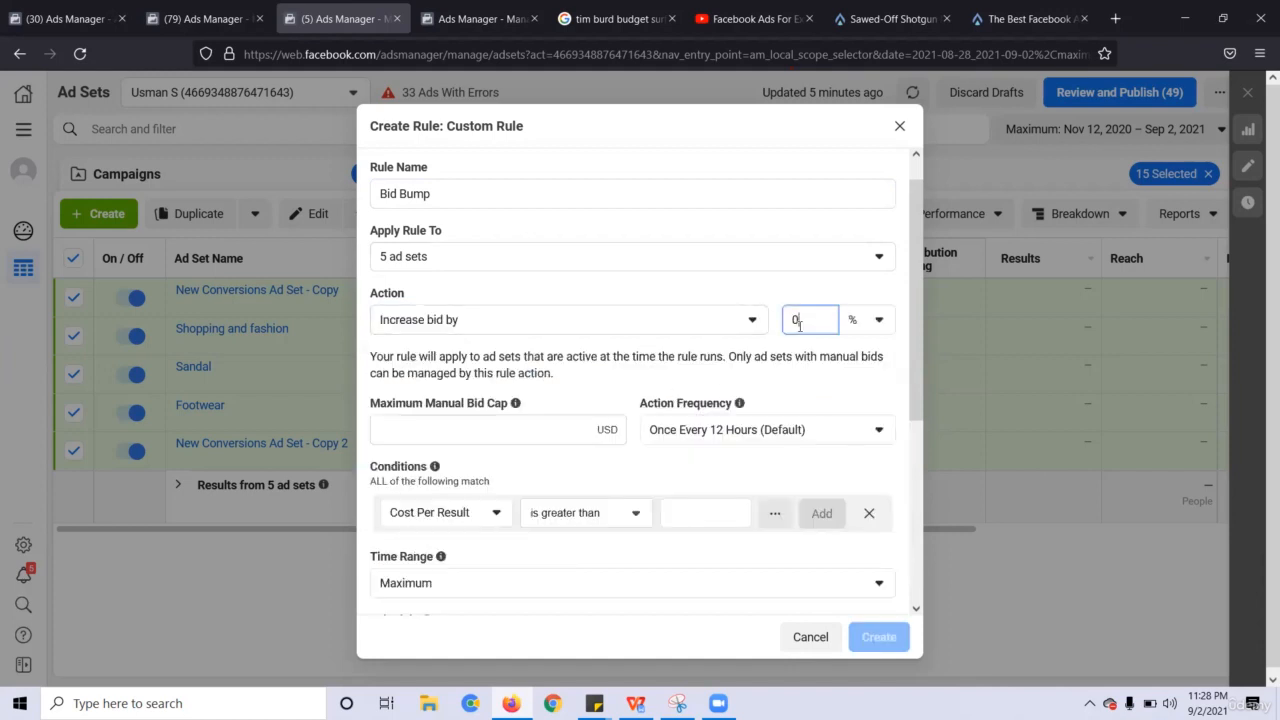
{"action": "type", "text": "10"}
Set the action frequency to Once Hourly and the maximum manual bid cap to $45
{"action": "left_click", "coordinate": [726, 430]}
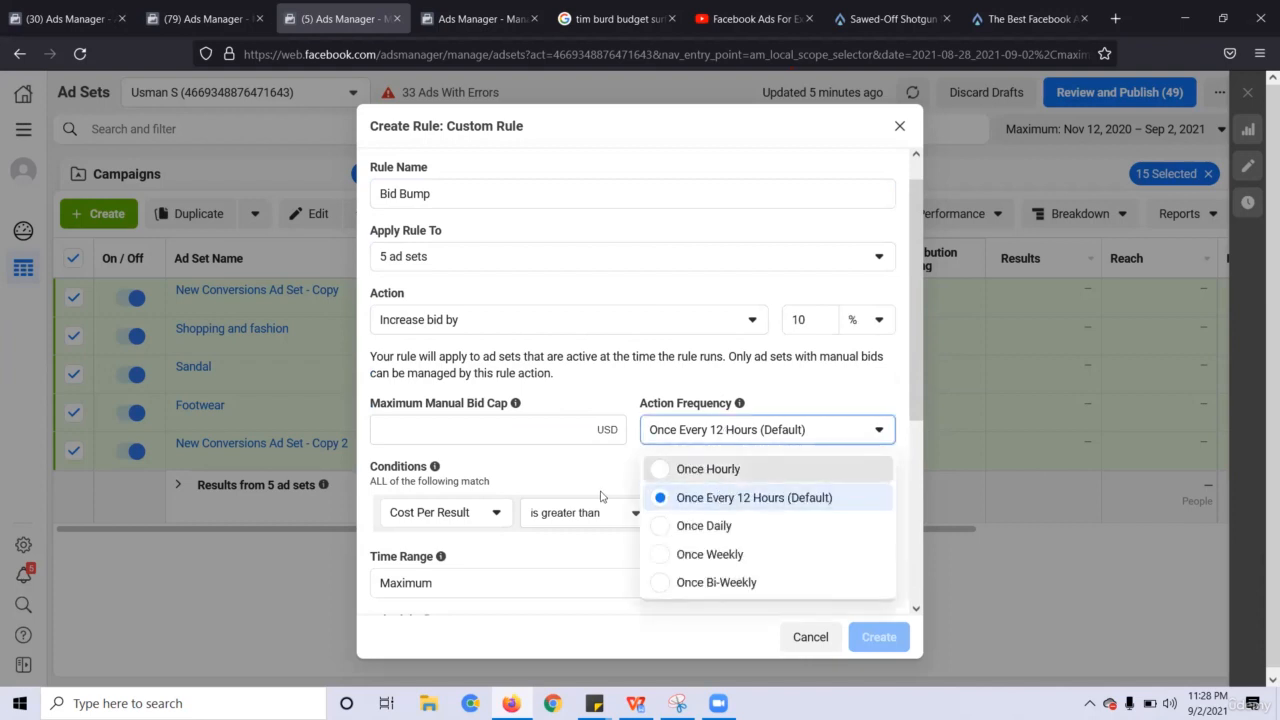
{"action": "left_click", "coordinate": [690, 468]}
{"action": "left_click", "coordinate": [476, 430]}
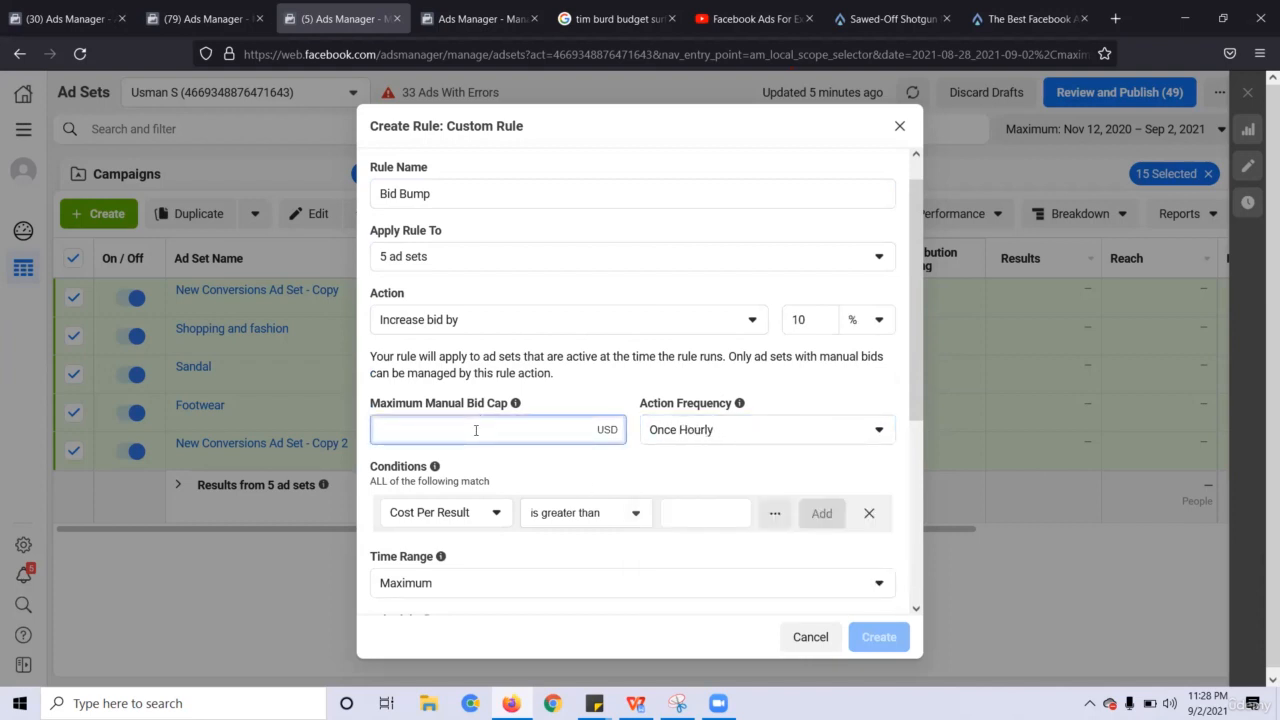
{"action": "type", "text": "45"}
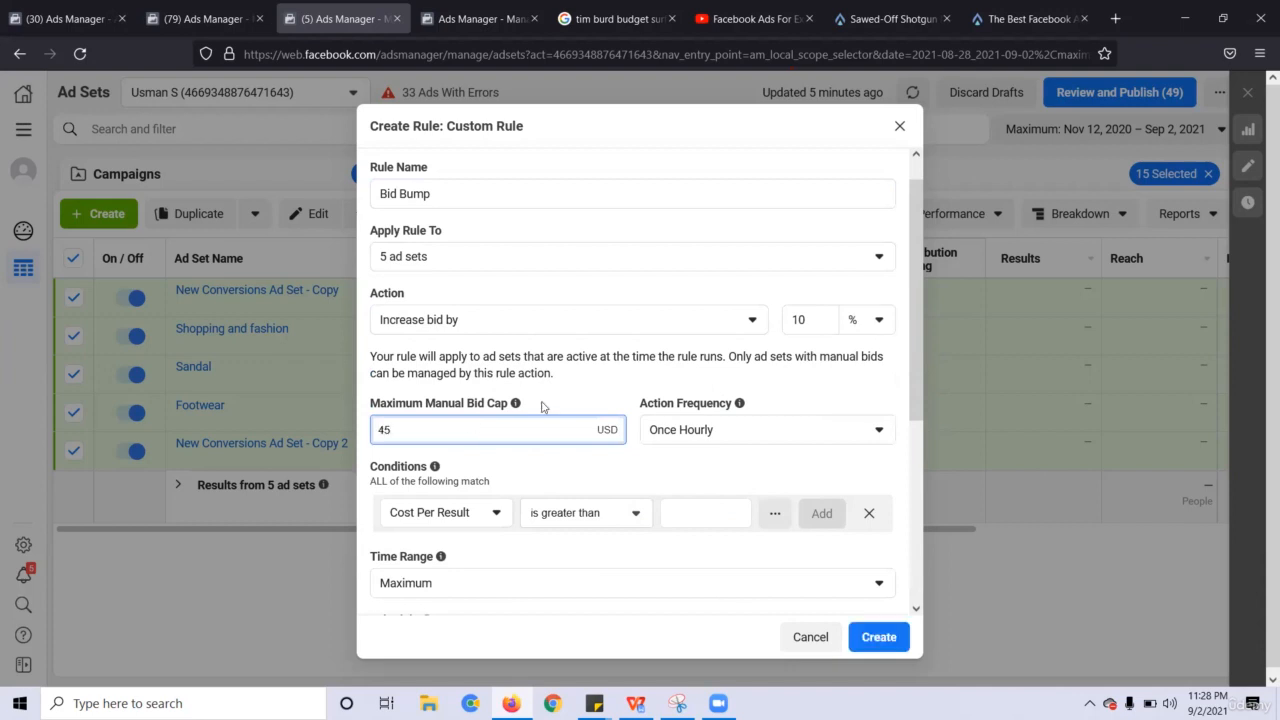
{"action": "left_click", "coordinate": [544, 406]}
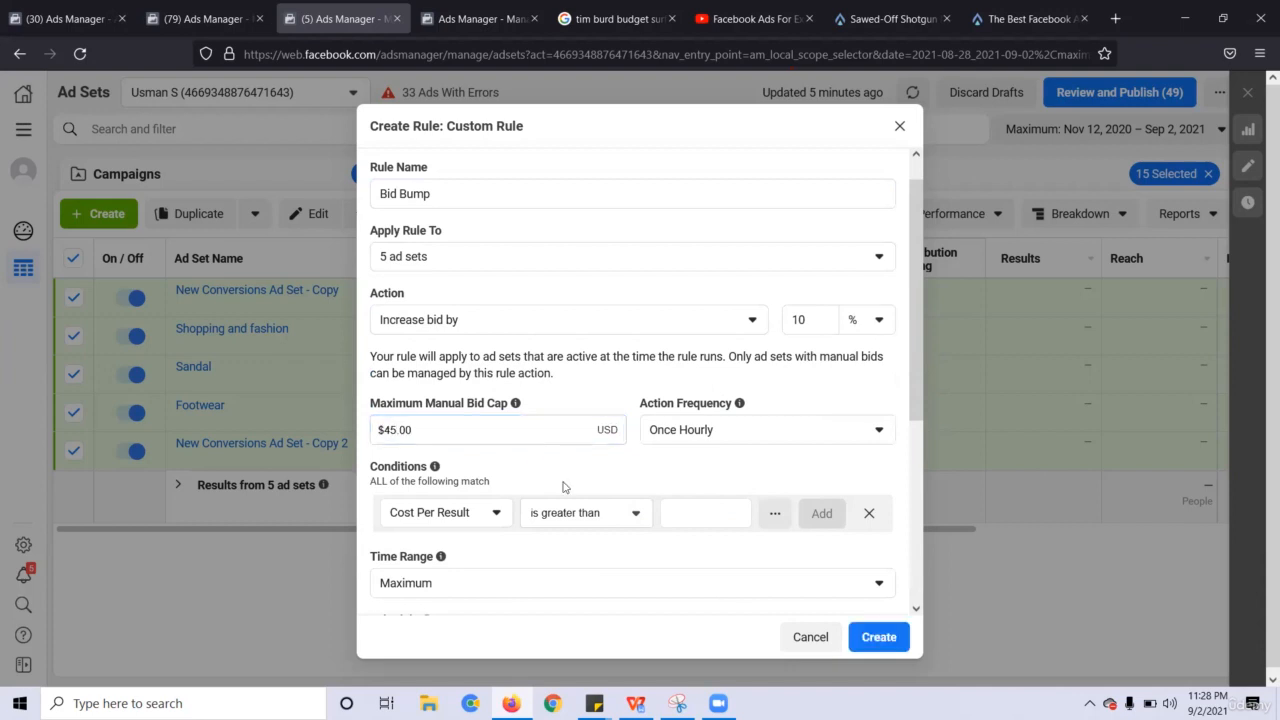
{"action": "left_click", "coordinate": [452, 515]}
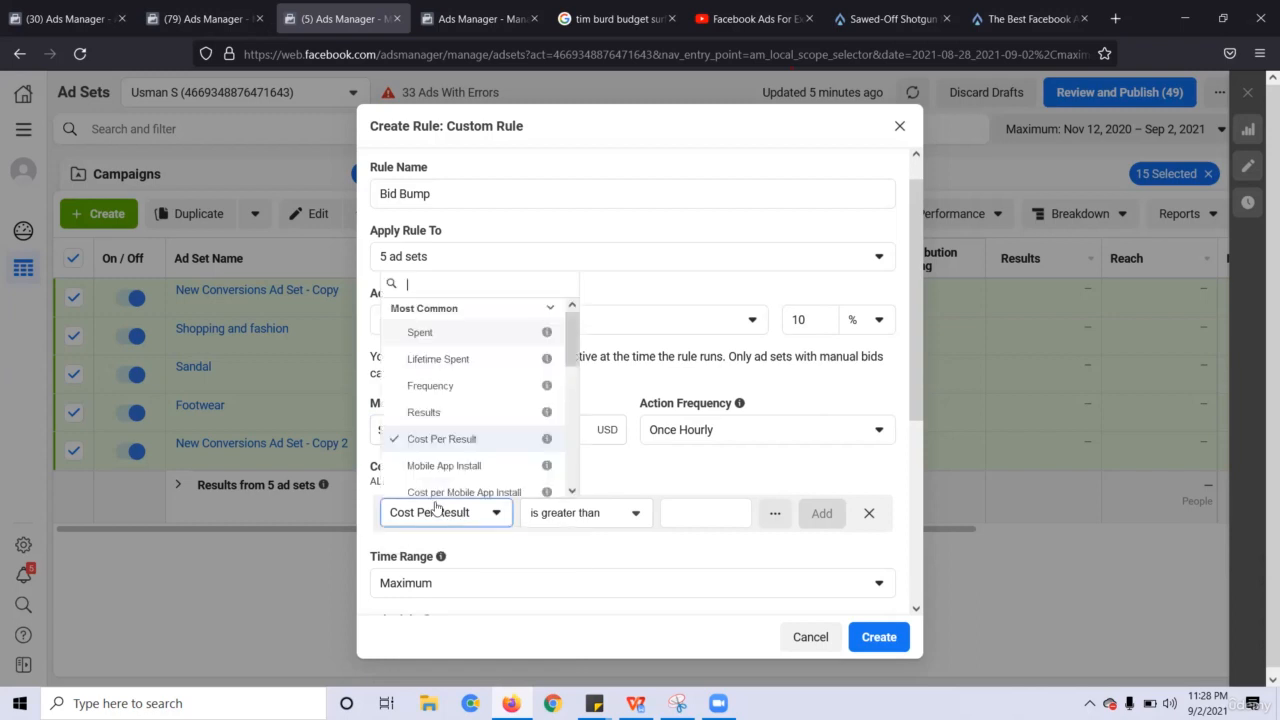
{"action": "left_click", "coordinate": [655, 475]}
{"action": "left_click", "coordinate": [870, 514]}
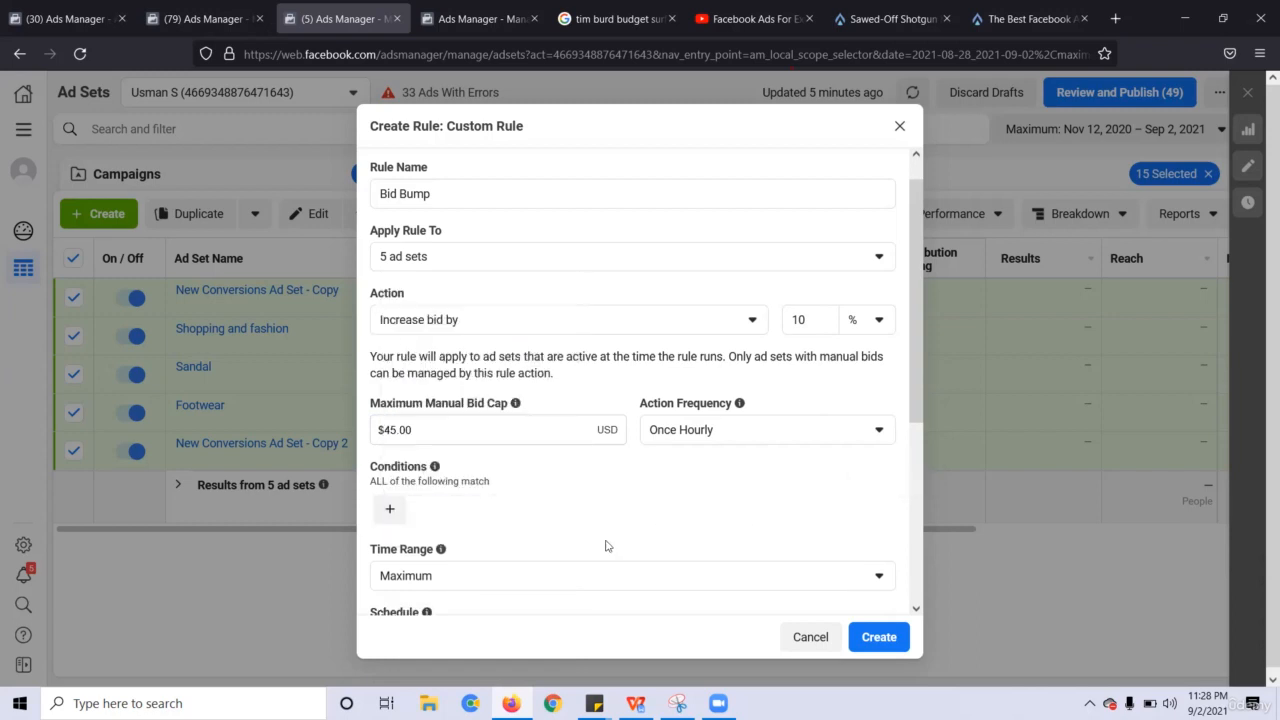
{"action": "left_click", "coordinate": [395, 507]}
Add a condition to the Bid Bump rule that Spent is smaller than $200
{"action": "left_click", "coordinate": [437, 515]}
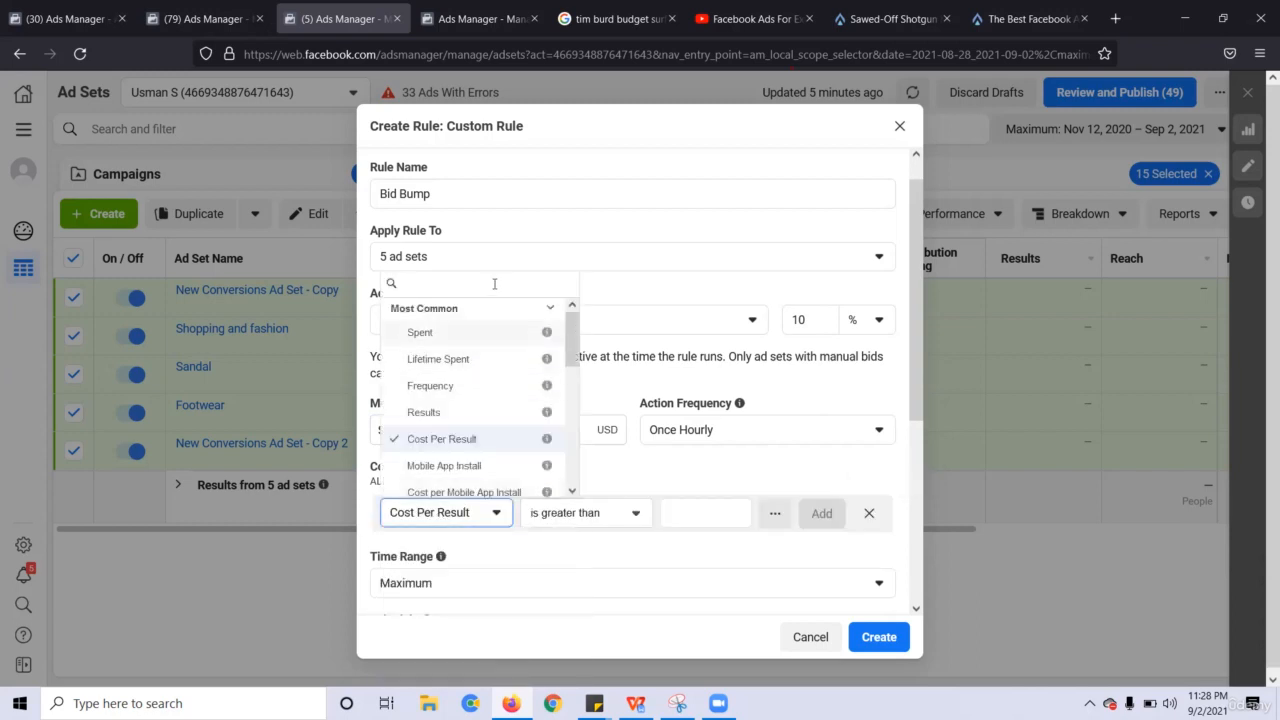
{"action": "left_click", "coordinate": [478, 334]}
{"action": "left_click", "coordinate": [626, 514]}
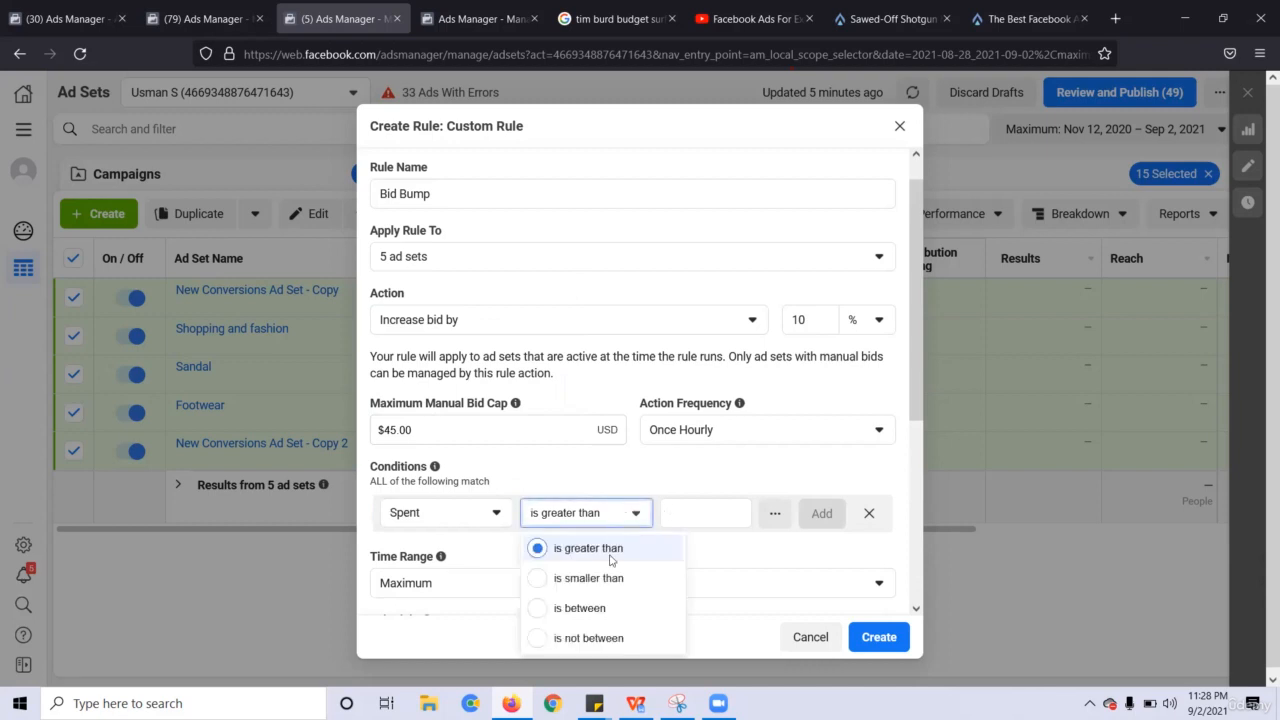
{"action": "left_click", "coordinate": [611, 577]}
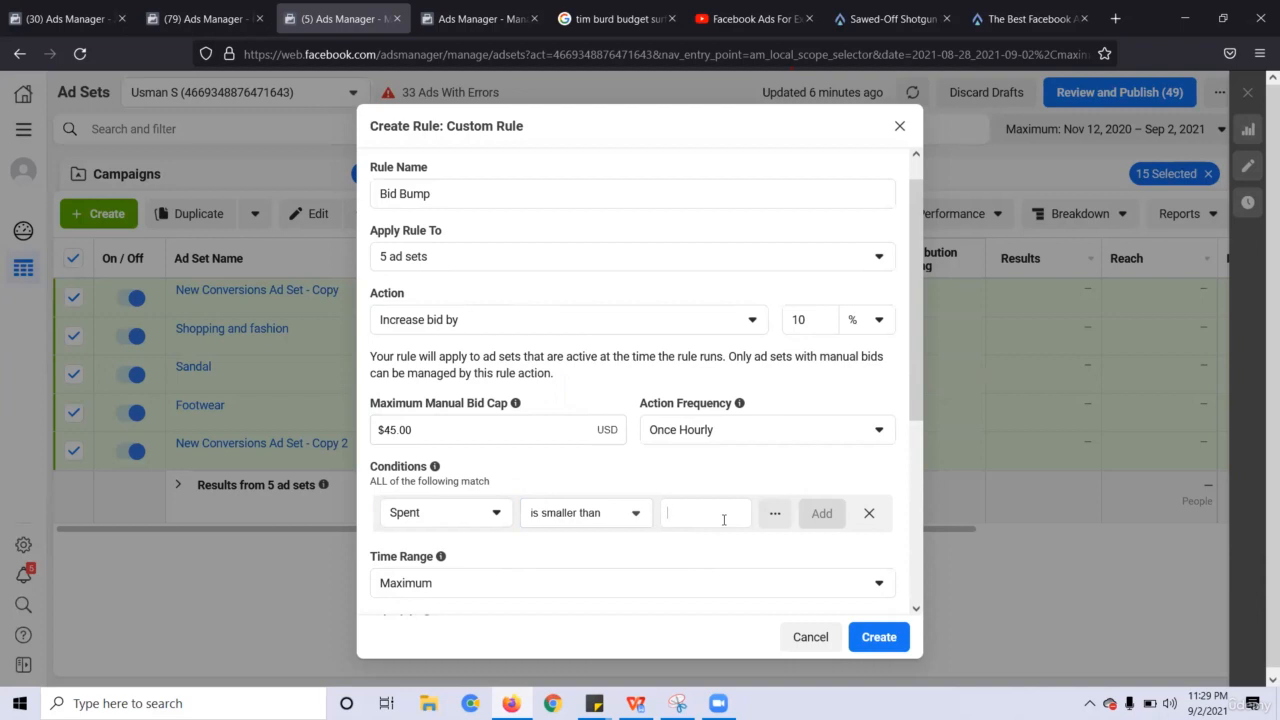
{"action": "type", "text": "200"}
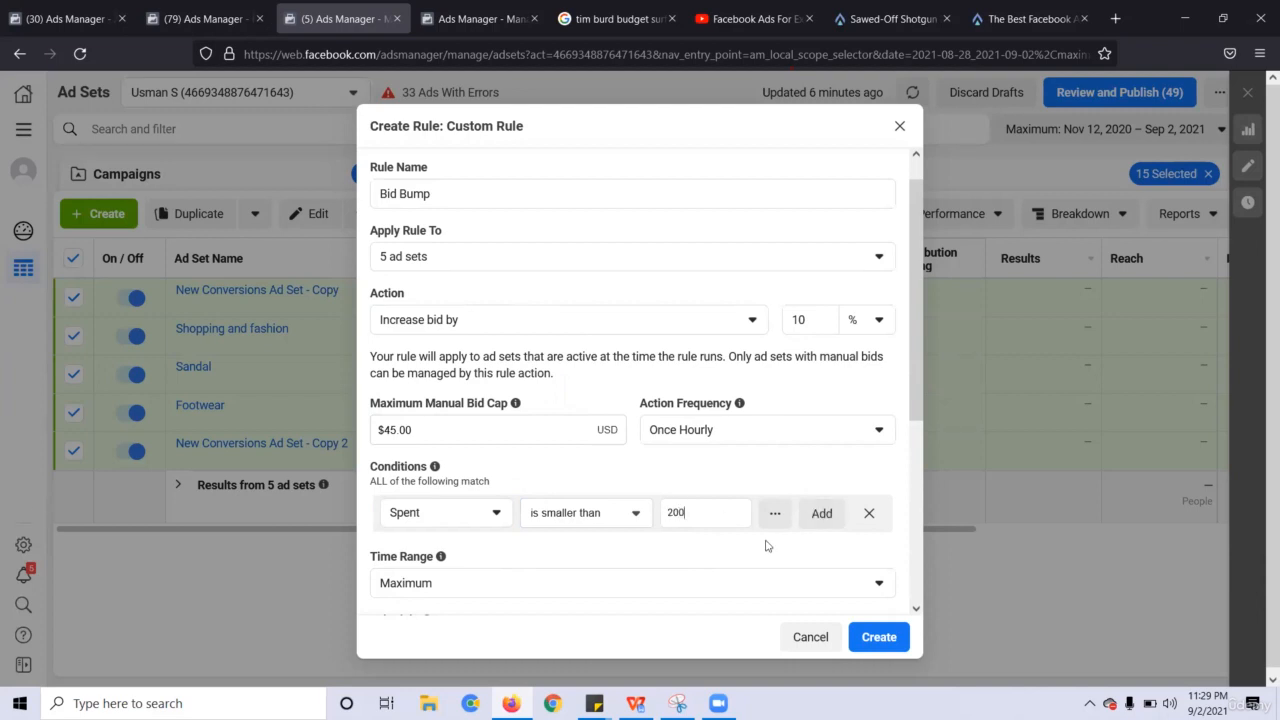
{"action": "left_click", "coordinate": [821, 513]}
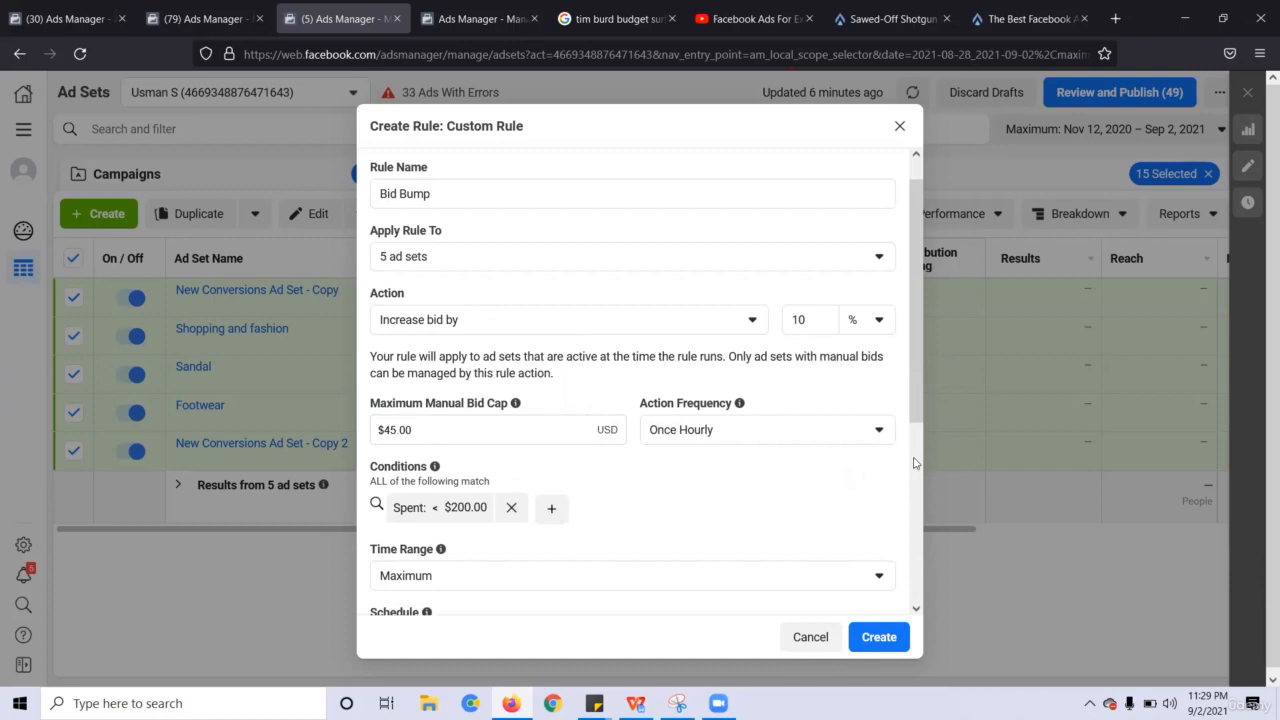
Keep the Bid Bump rule's schedule on Continuously and create the rule
{"action": "scroll", "coordinate": [440, 420], "scroll_direction": "down", "scroll_amount": 3}
{"action": "left_click", "coordinate": [478, 338]}
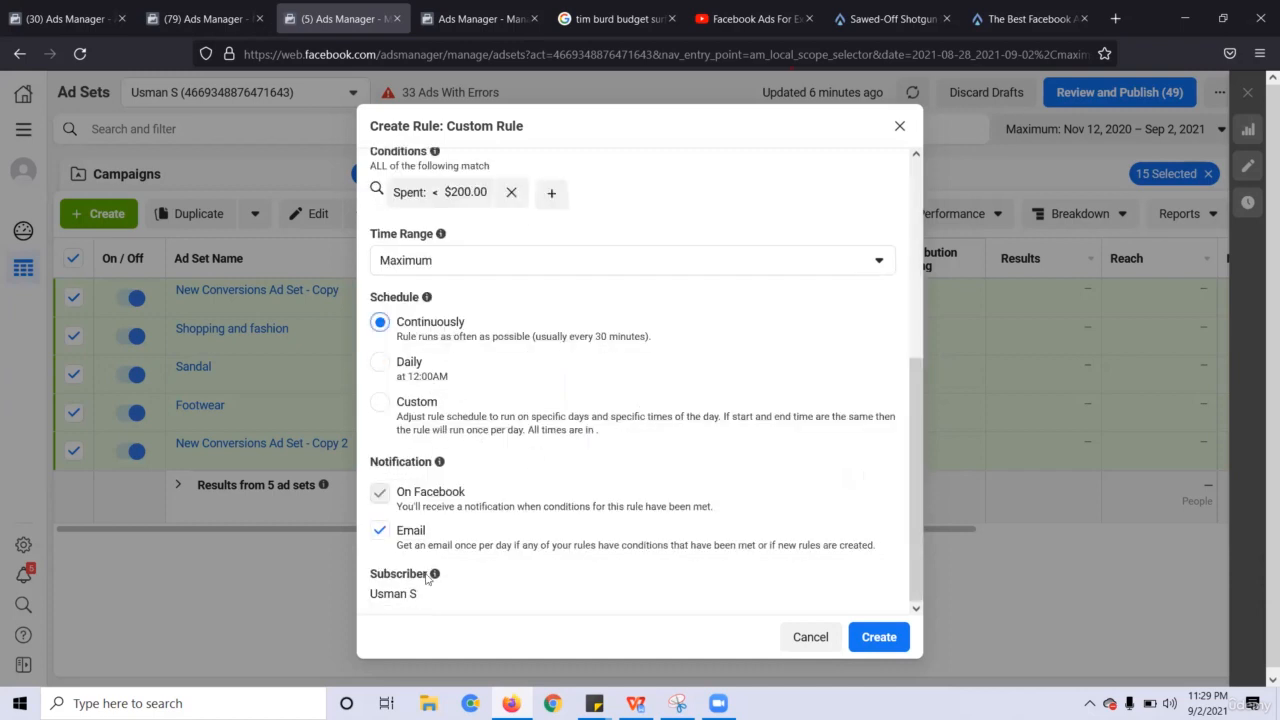
{"action": "left_click", "coordinate": [879, 637]}
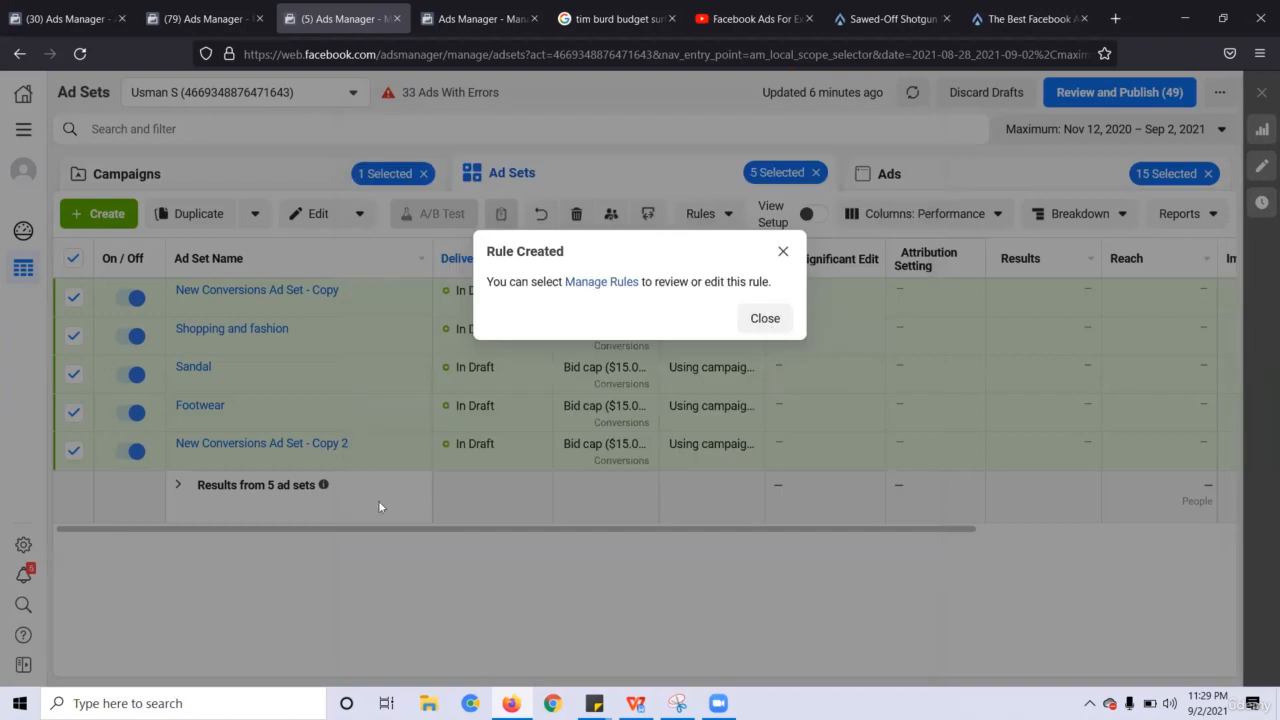
Switch to the Tim Burd Strategies notes in WPS Office and read the Profit and Optimize section
{"action": "left_click", "coordinate": [637, 595]}
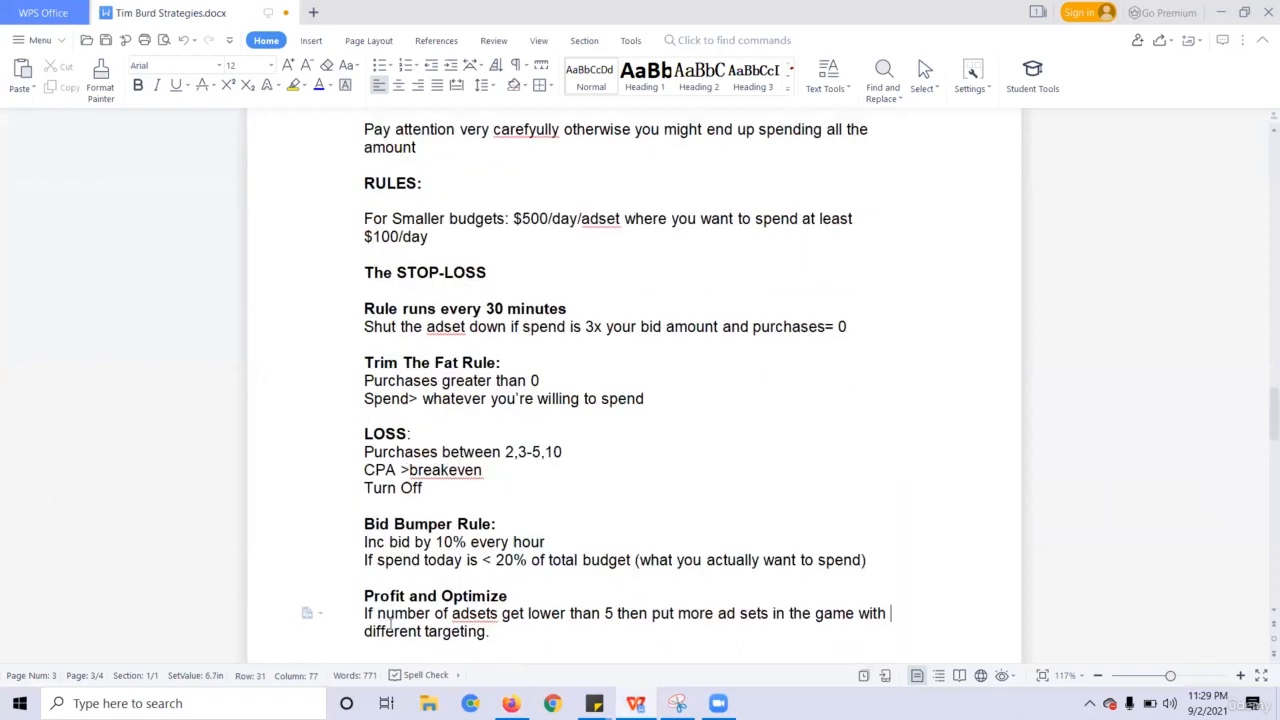
{"action": "left_click", "coordinate": [375, 599]}
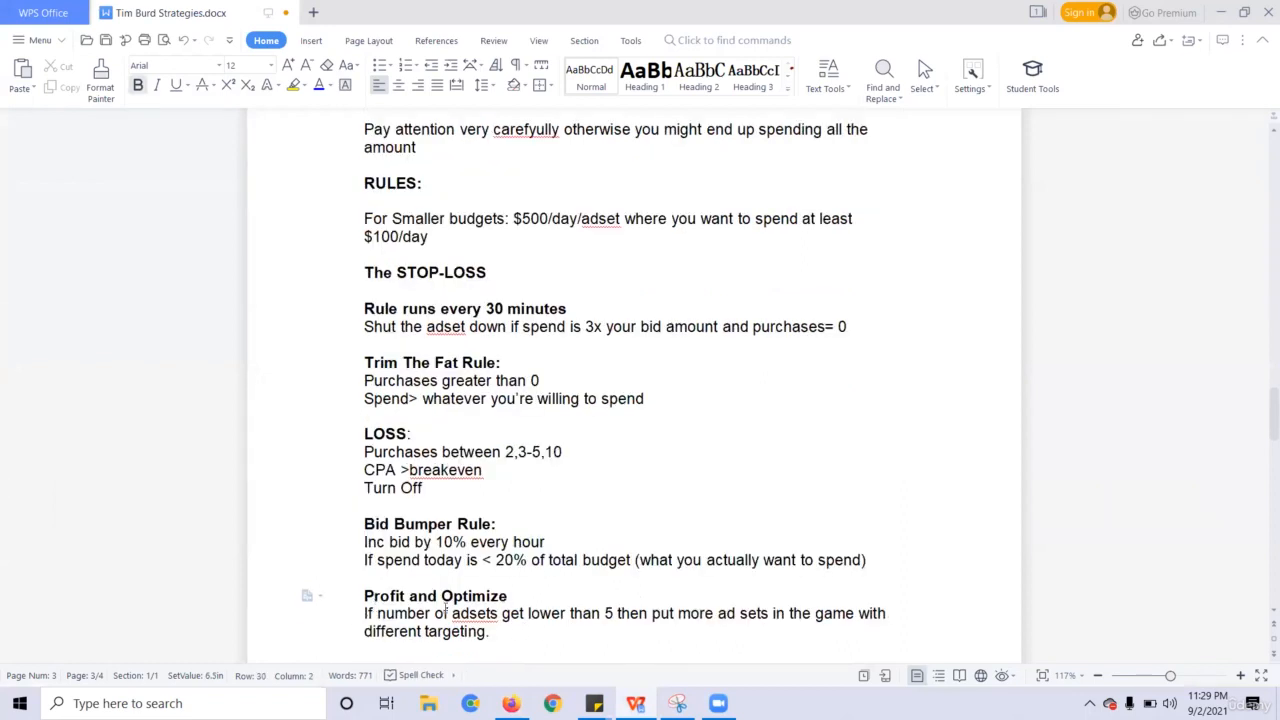
{"action": "left_click", "coordinate": [530, 613]}
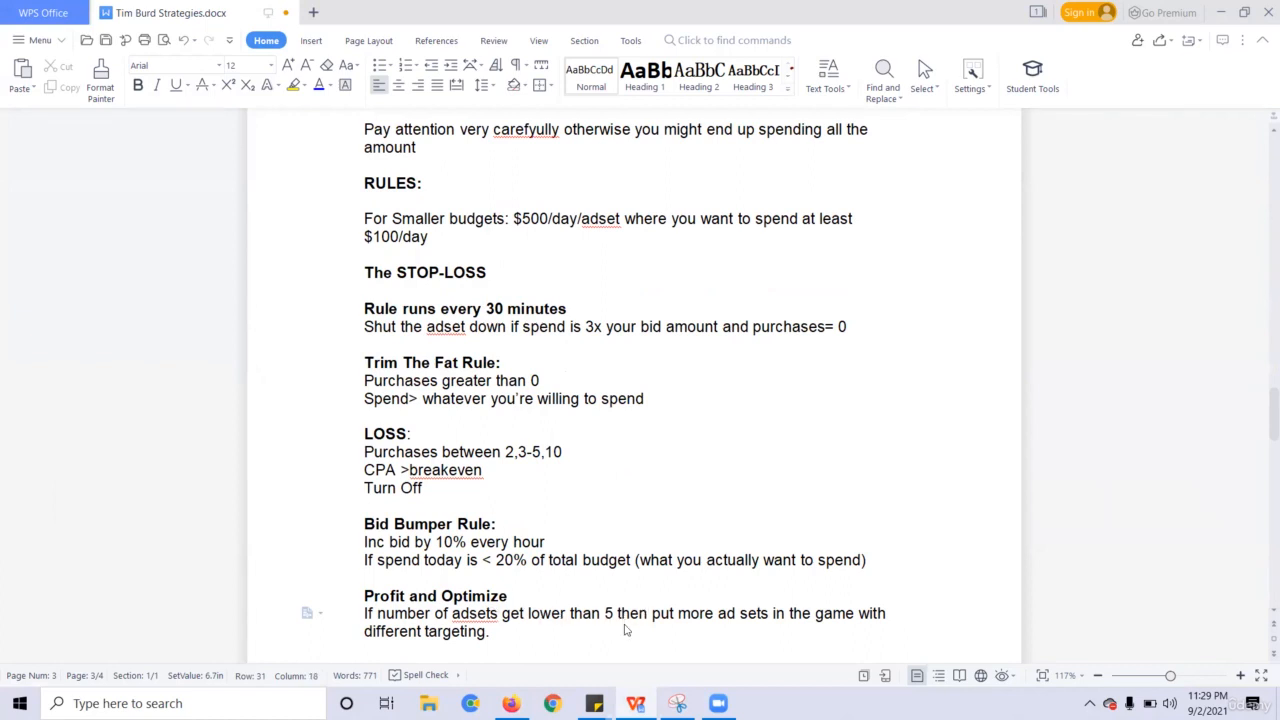
{"action": "left_click", "coordinate": [761, 625]}
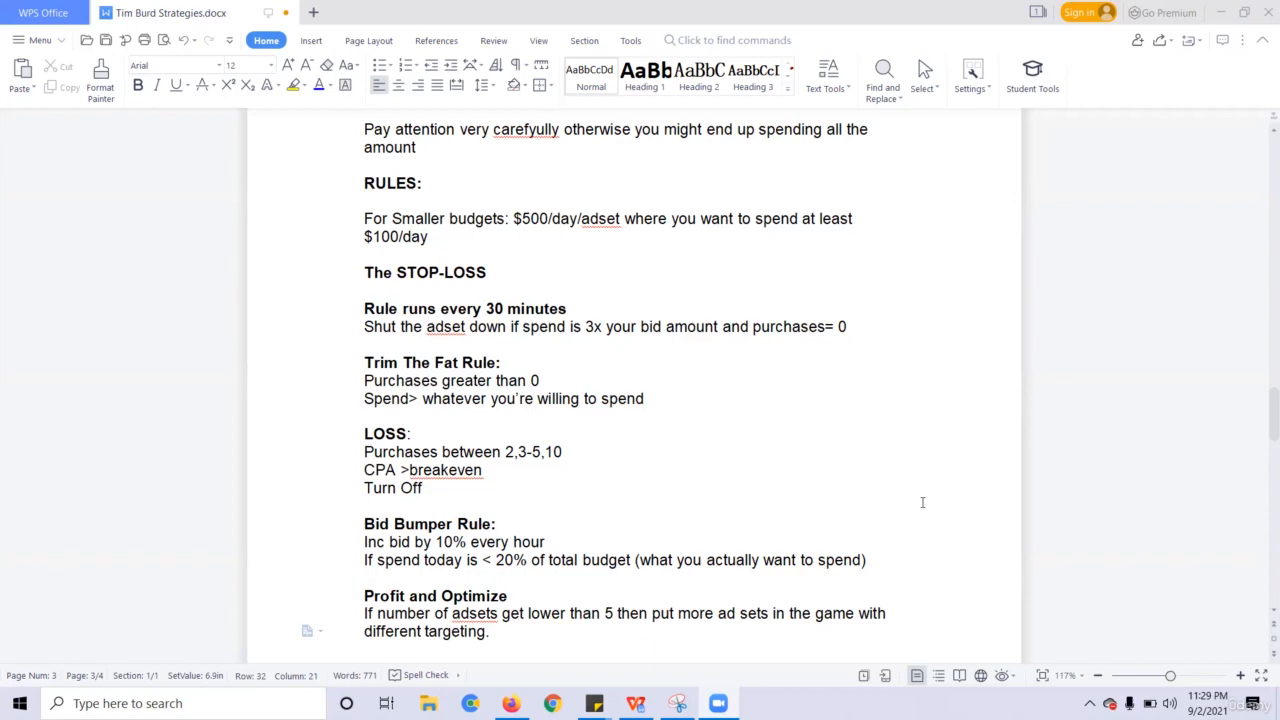
{"action": "key", "text": "Up"}
{"action": "key", "text": "Up"}
{"action": "key", "text": "Up"}
{"action": "key", "text": "Up"}
{"action": "key", "text": "Up"}
{"action": "key", "text": "Up"}
{"action": "key", "text": "Up"}
Review the Budget Shotgun Method section in the notes and the blank page that follows it
{"action": "scroll", "coordinate": [1262, 420], "scroll_direction": "down", "scroll_amount": 4}
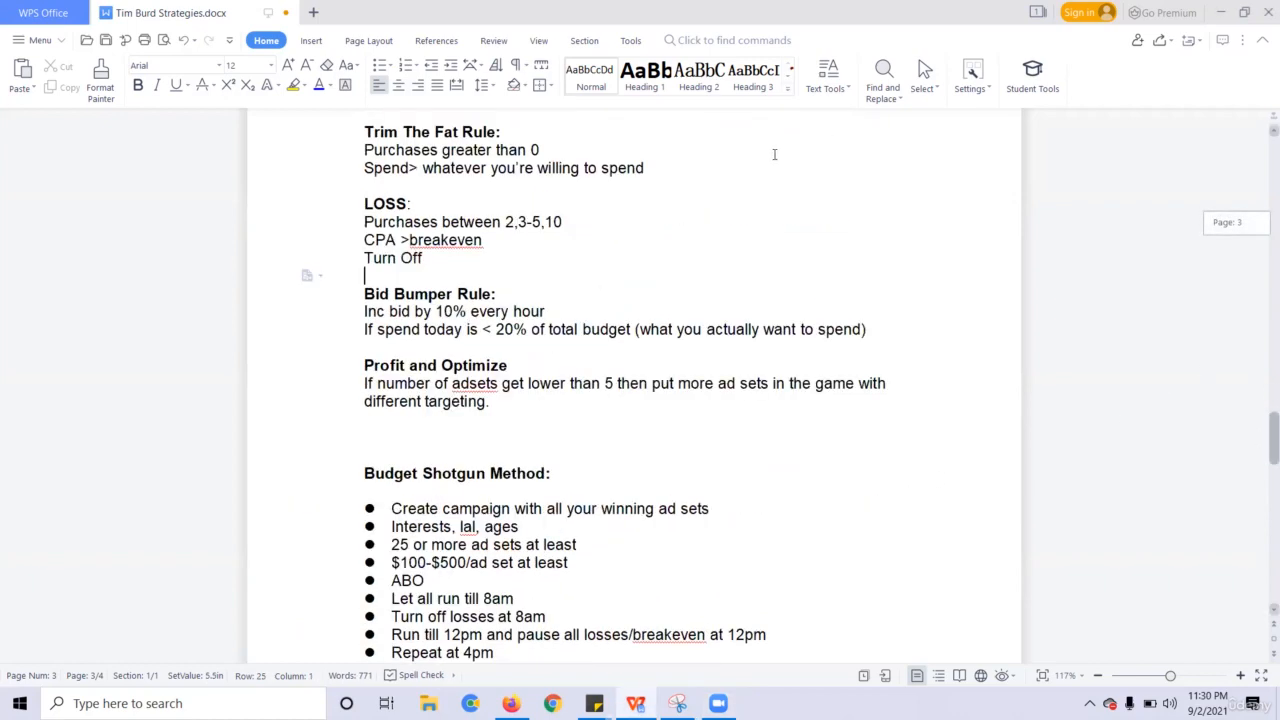
{"action": "scroll", "coordinate": [774, 155], "scroll_direction": "down", "scroll_amount": 3}
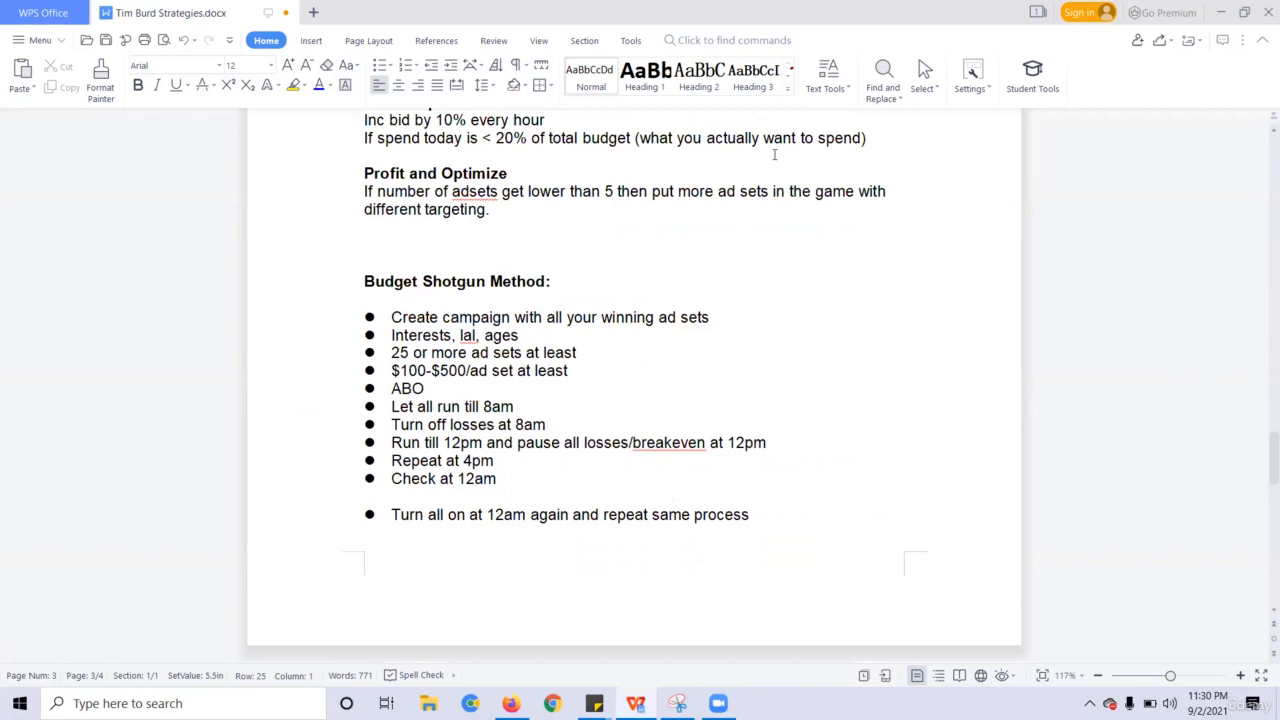
{"action": "left_click", "coordinate": [417, 300]}
{"action": "left_click", "coordinate": [543, 317]}
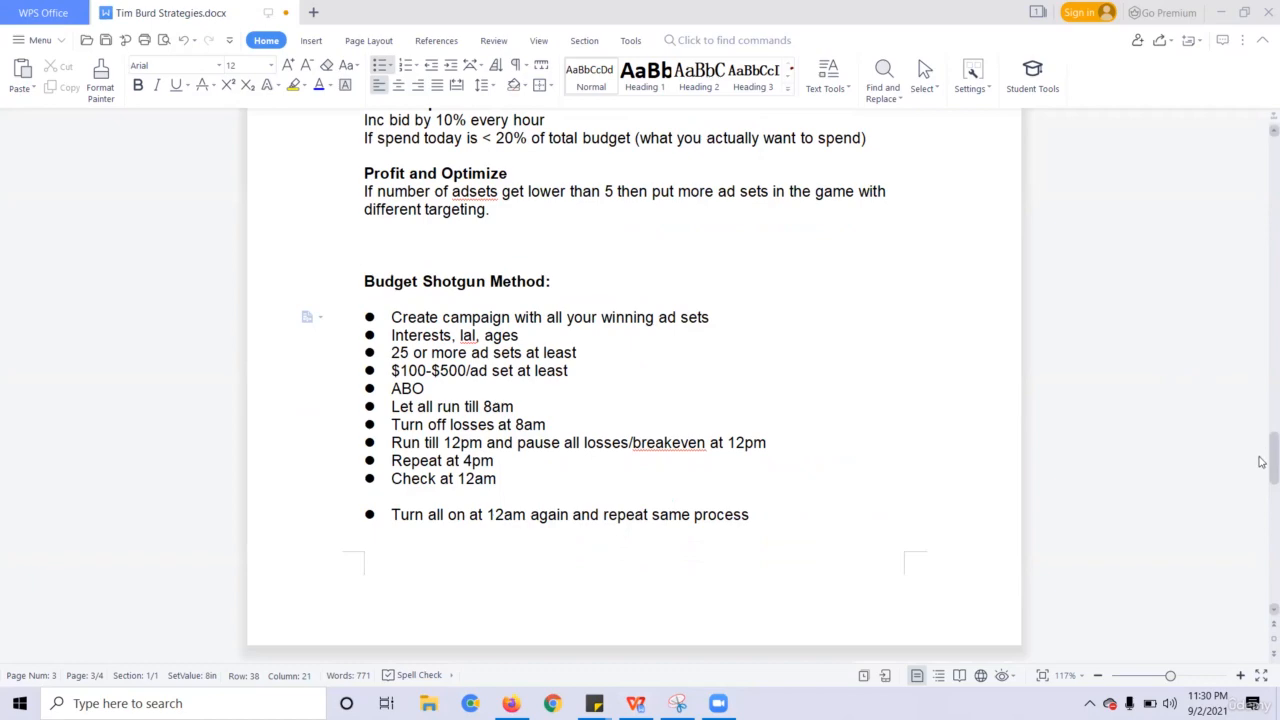
{"action": "scroll", "coordinate": [1261, 491], "scroll_direction": "down", "scroll_amount": 5}
{"action": "scroll", "coordinate": [1261, 480], "scroll_direction": "up", "scroll_amount": 7}
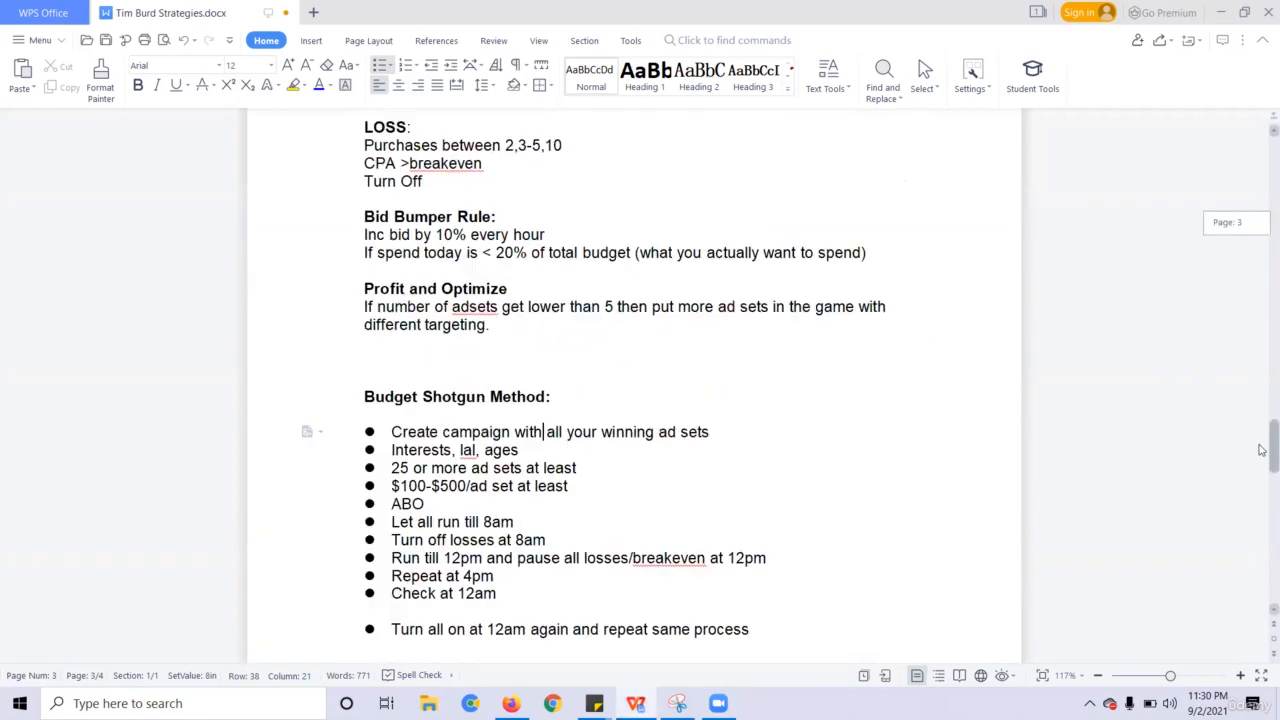
{"action": "left_click_drag", "start_coordinate": [1261, 469], "coordinate": [1261, 488]}
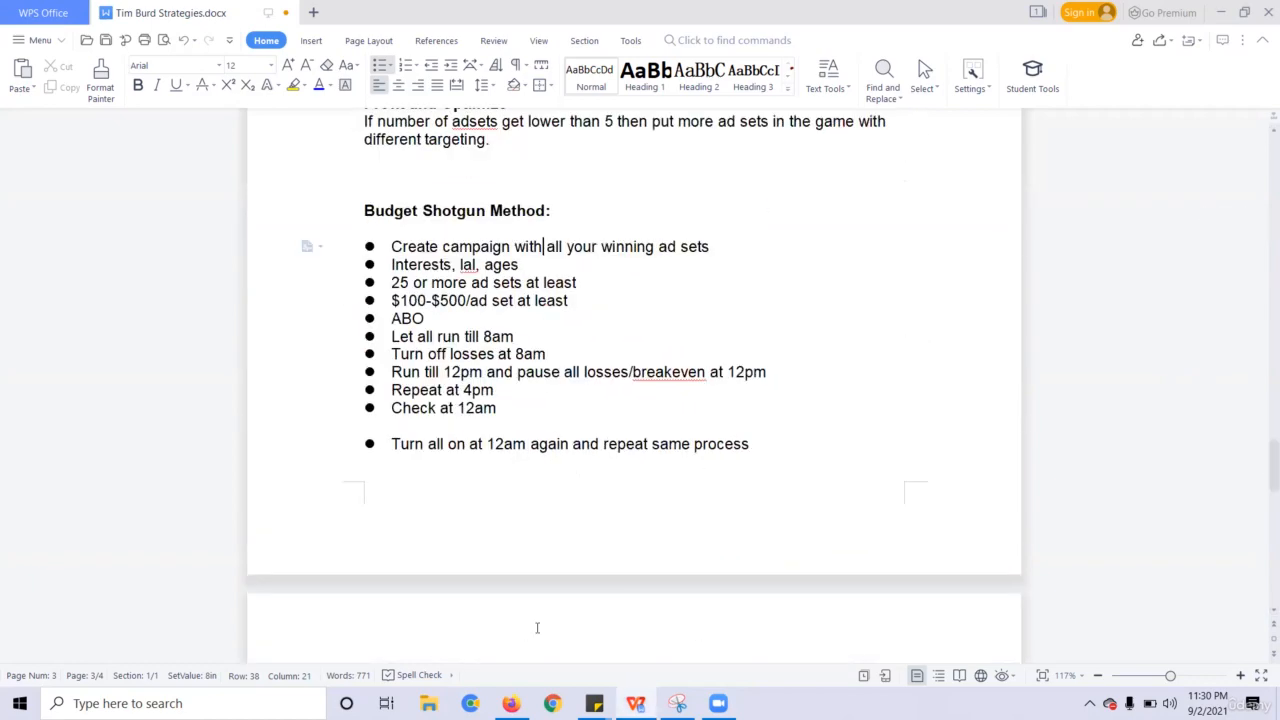
{"action": "left_click", "coordinate": [537, 628]}
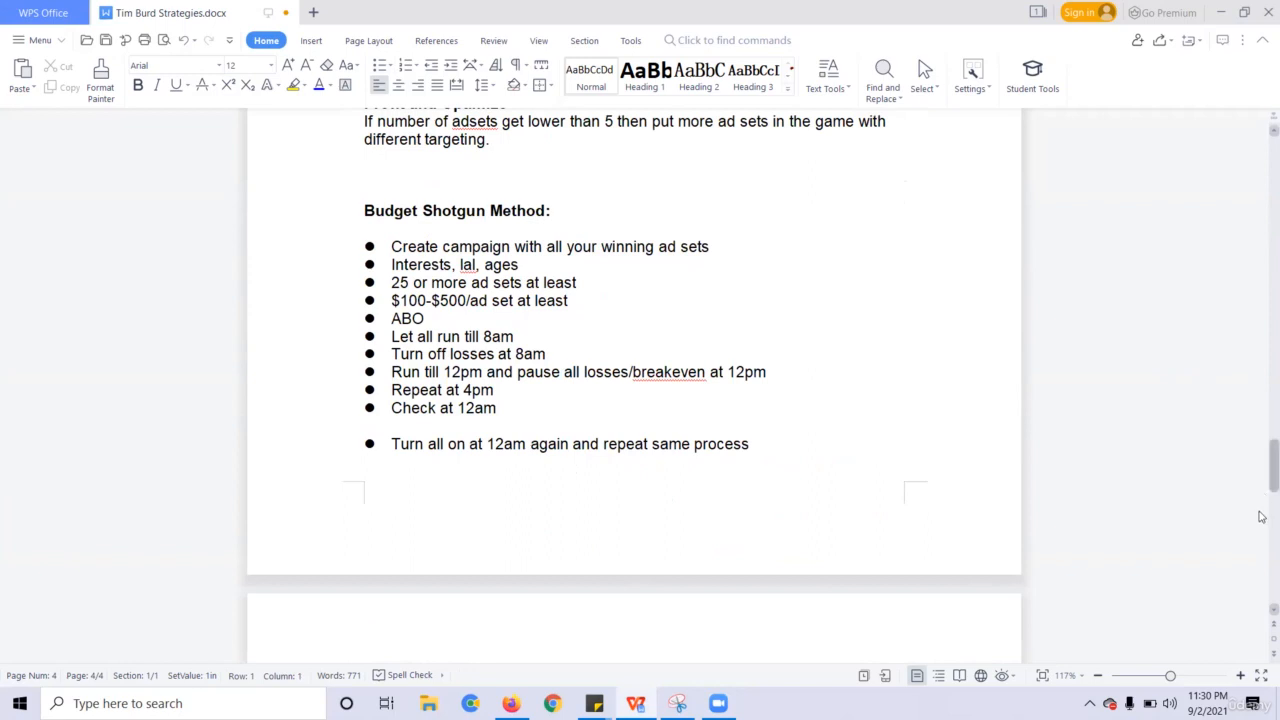
{"action": "scroll", "coordinate": [1261, 512], "scroll_direction": "down", "scroll_amount": 5}
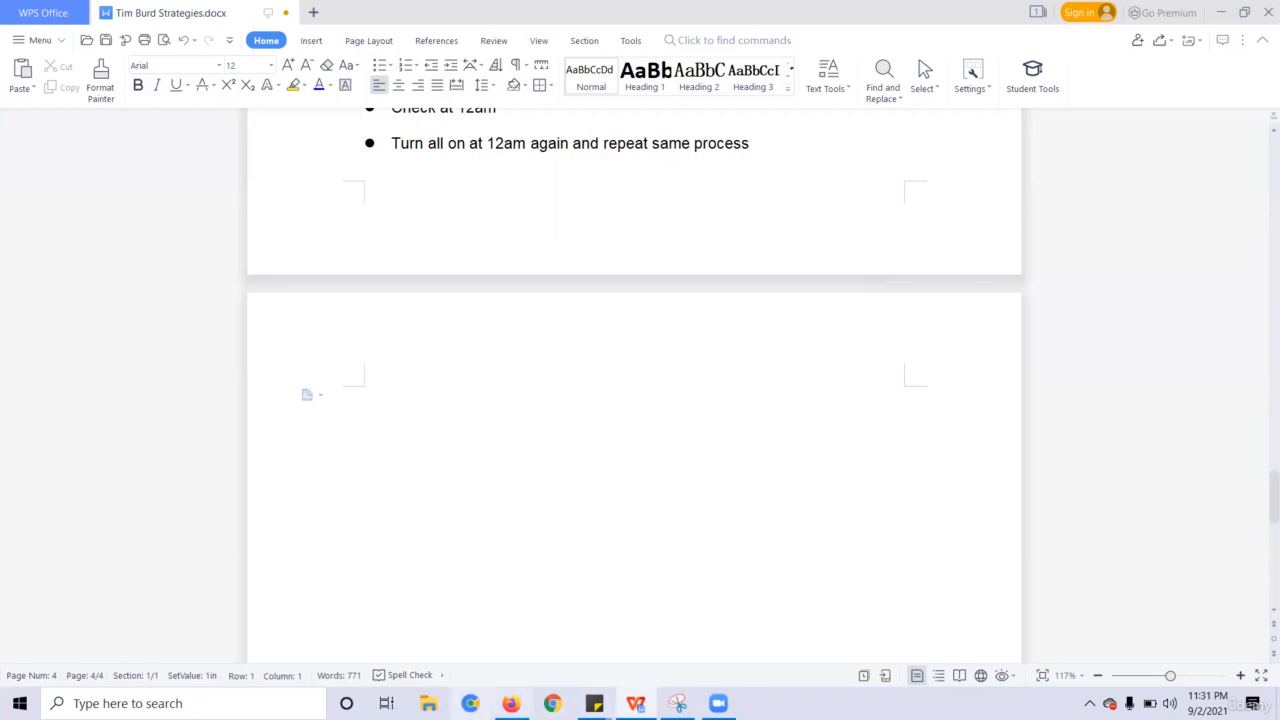
Switch back to Ads Manager in Firefox and show the campaigns list with the campaign selection cleared
{"action": "left_click", "coordinate": [511, 703]}
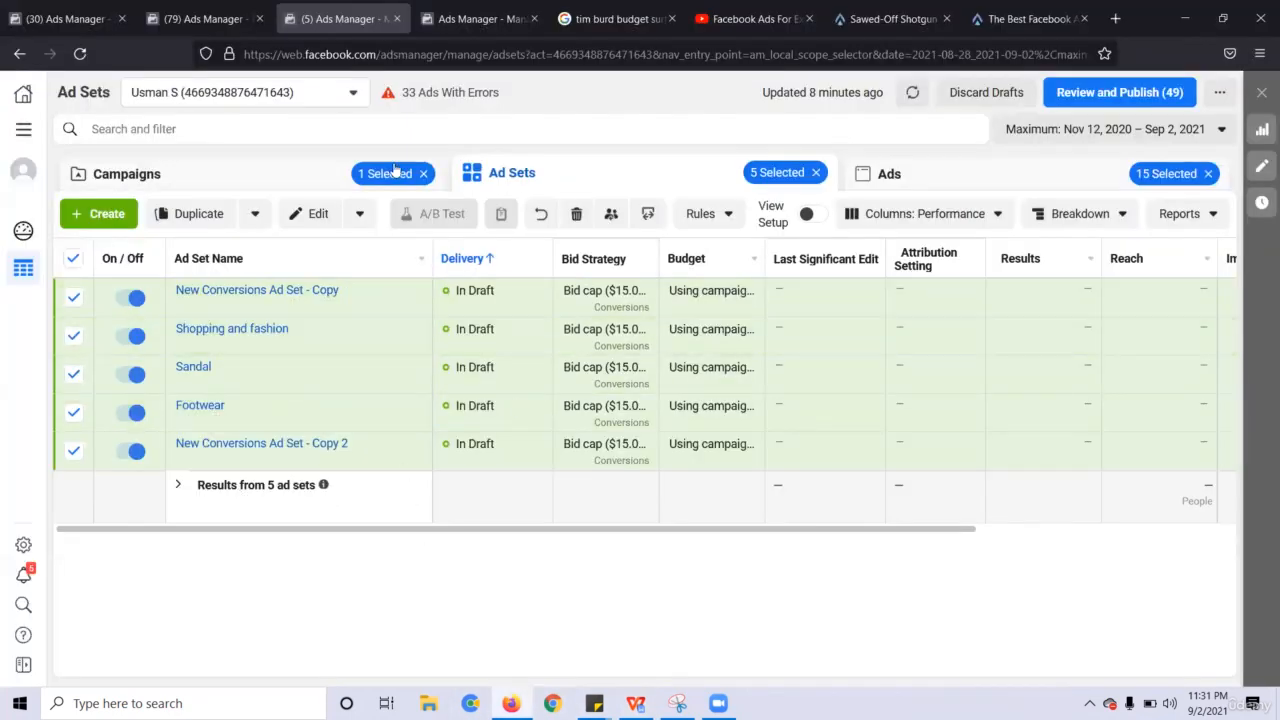
{"action": "left_click", "coordinate": [394, 172]}
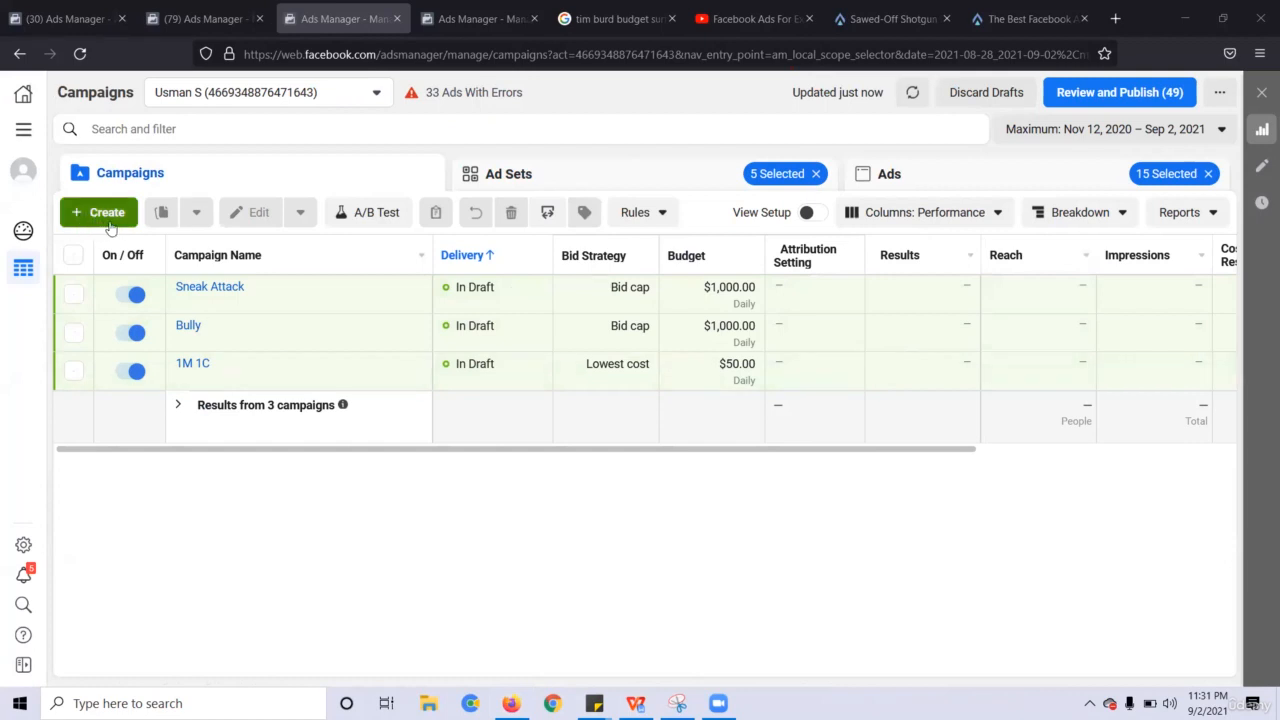
{"action": "left_click", "coordinate": [107, 213]}
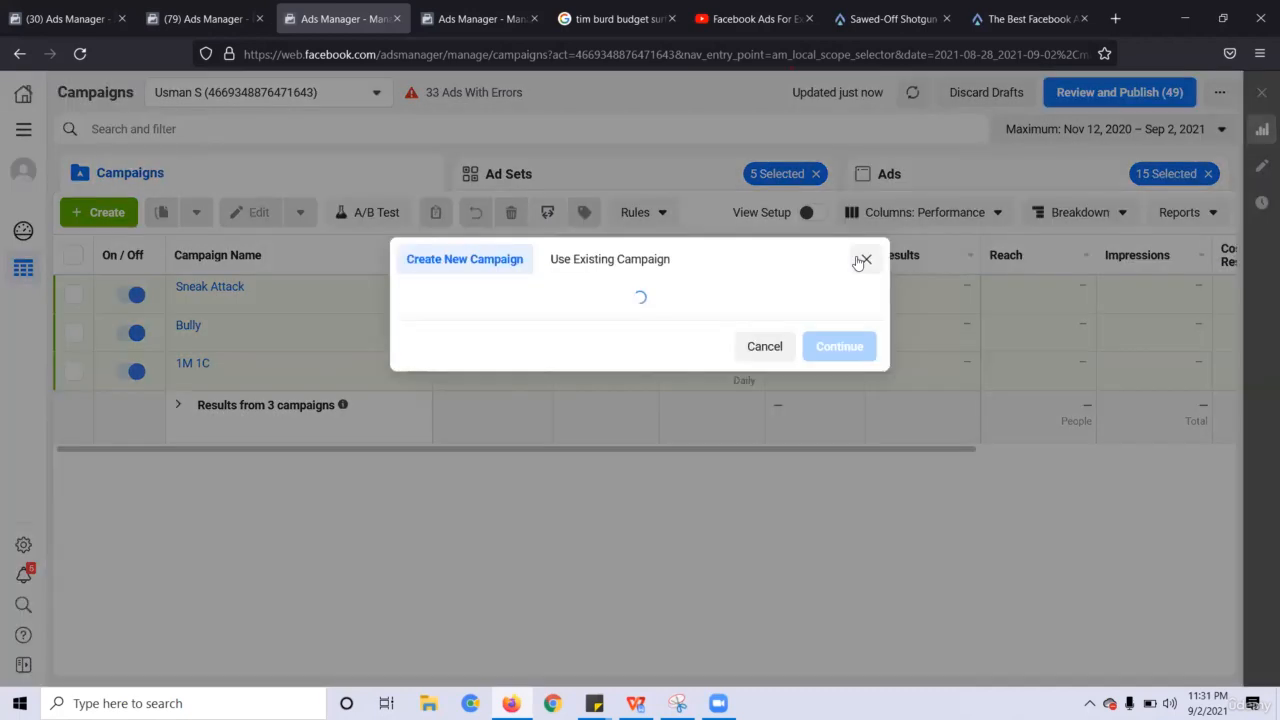
{"action": "left_click", "coordinate": [857, 259]}
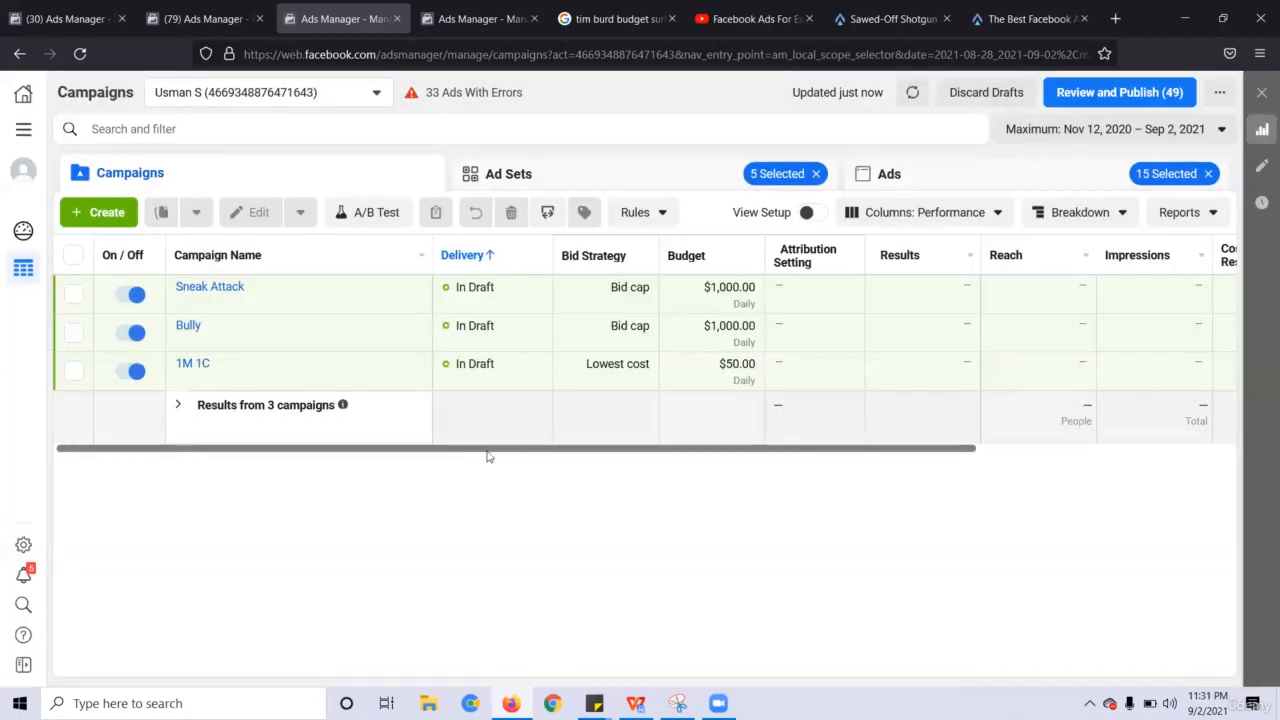
{"action": "left_click_drag", "start_coordinate": [486, 451], "coordinate": [638, 456]}
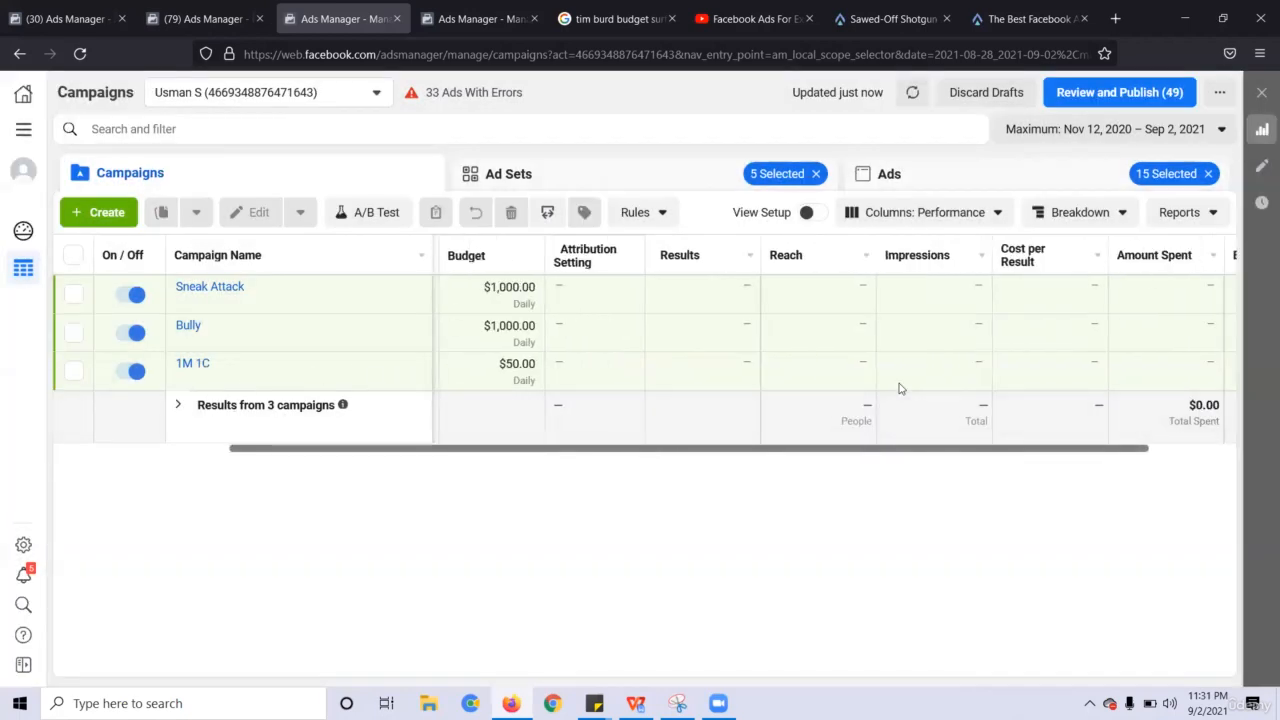
{"action": "scroll", "coordinate": [510, 439], "scroll_direction": "left", "scroll_amount": 3}
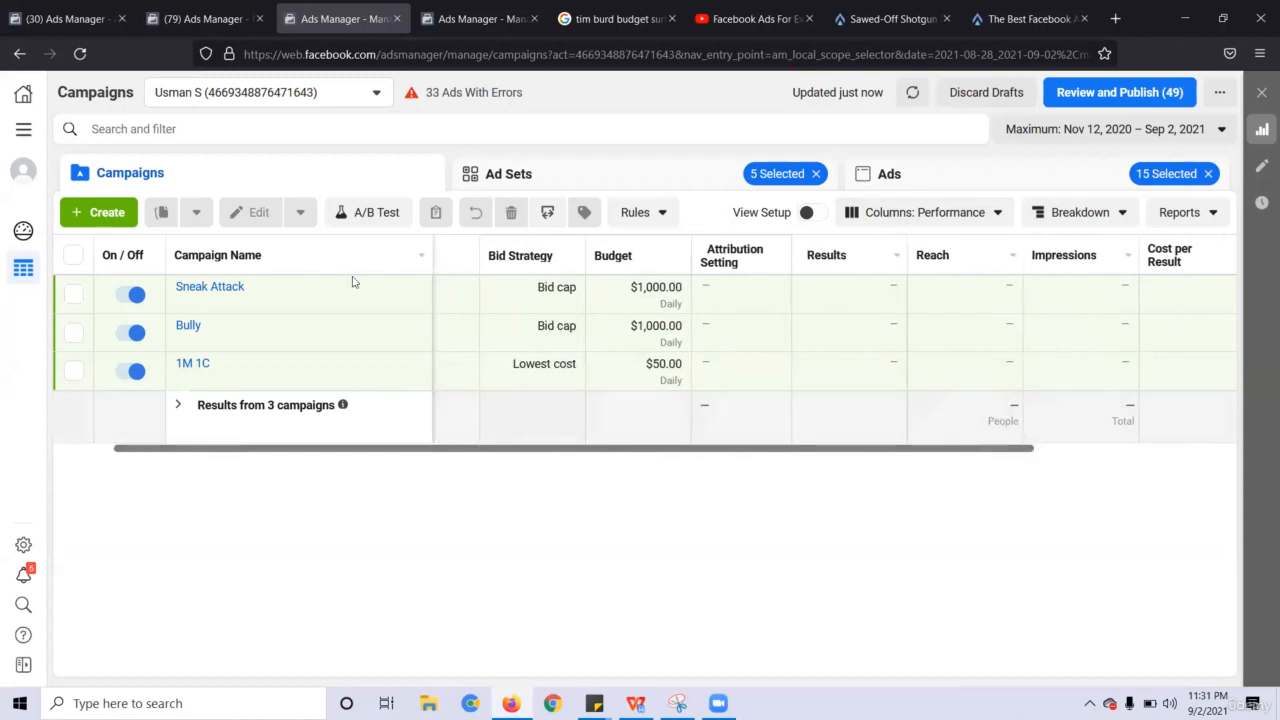
Start a new custom rule for the Sneak Attack campaign and name it "Scale"
{"action": "left_click", "coordinate": [75, 295]}
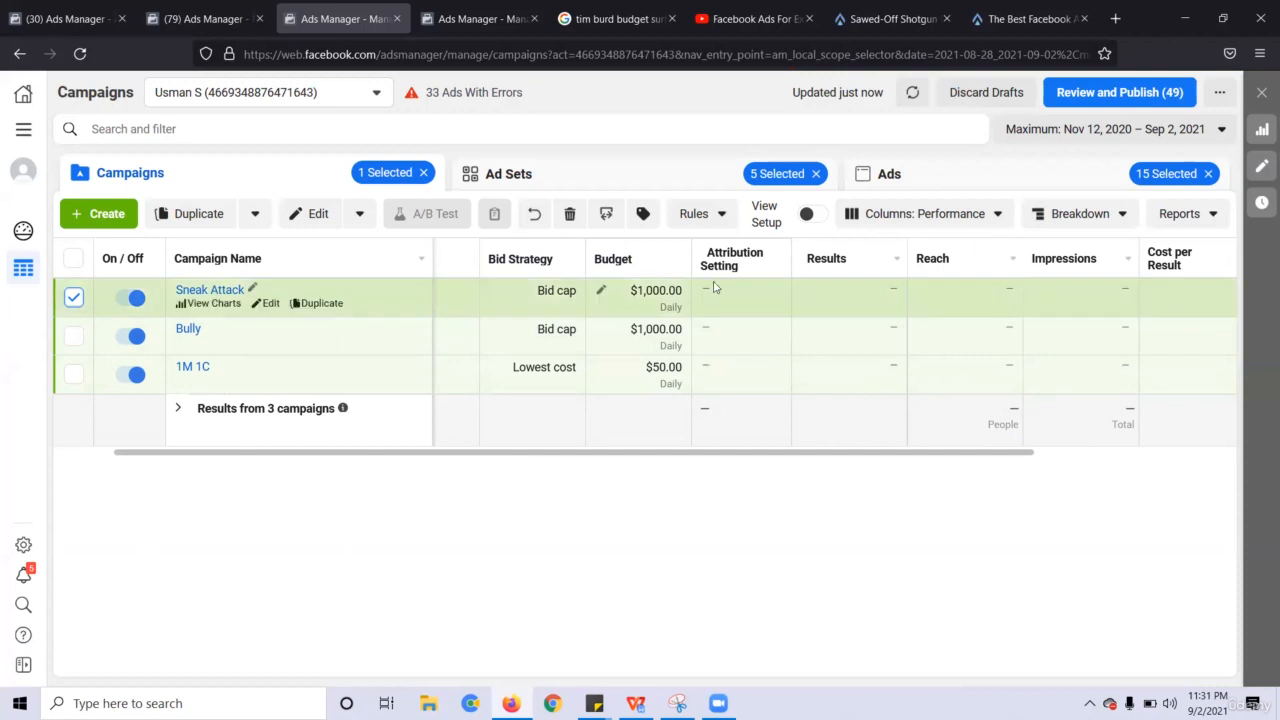
{"action": "left_click", "coordinate": [693, 213]}
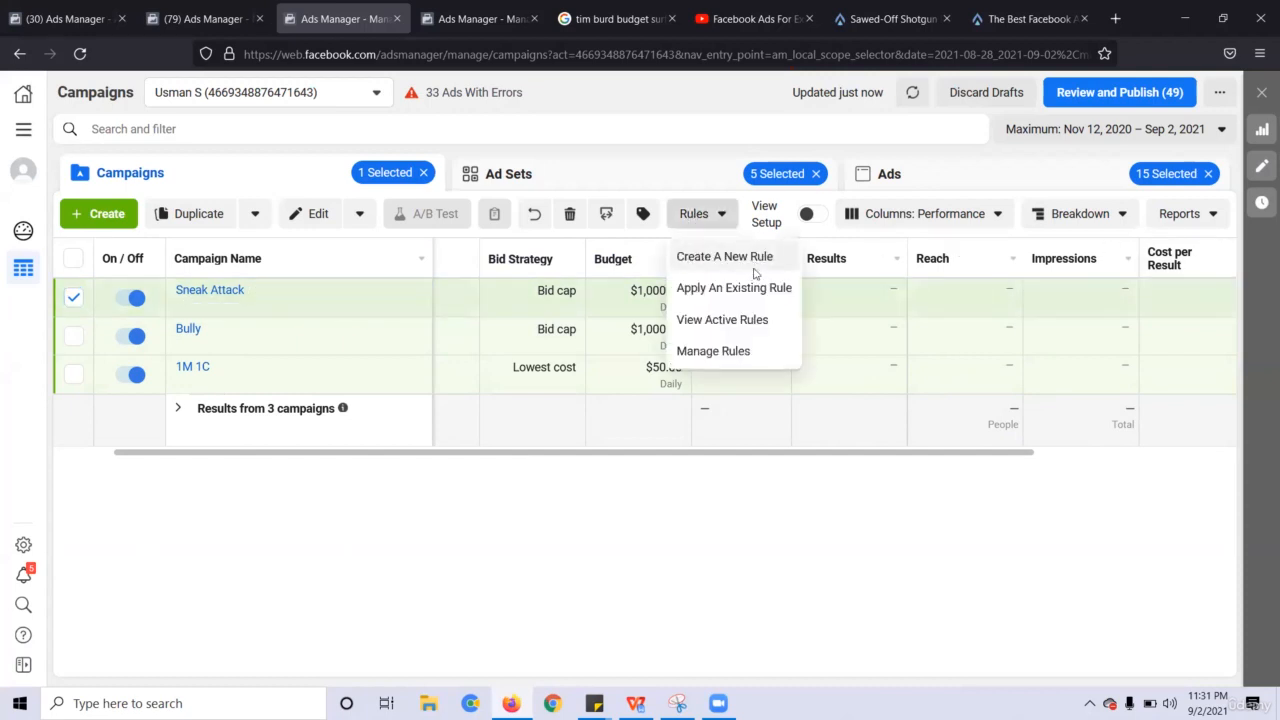
{"action": "left_click", "coordinate": [752, 259]}
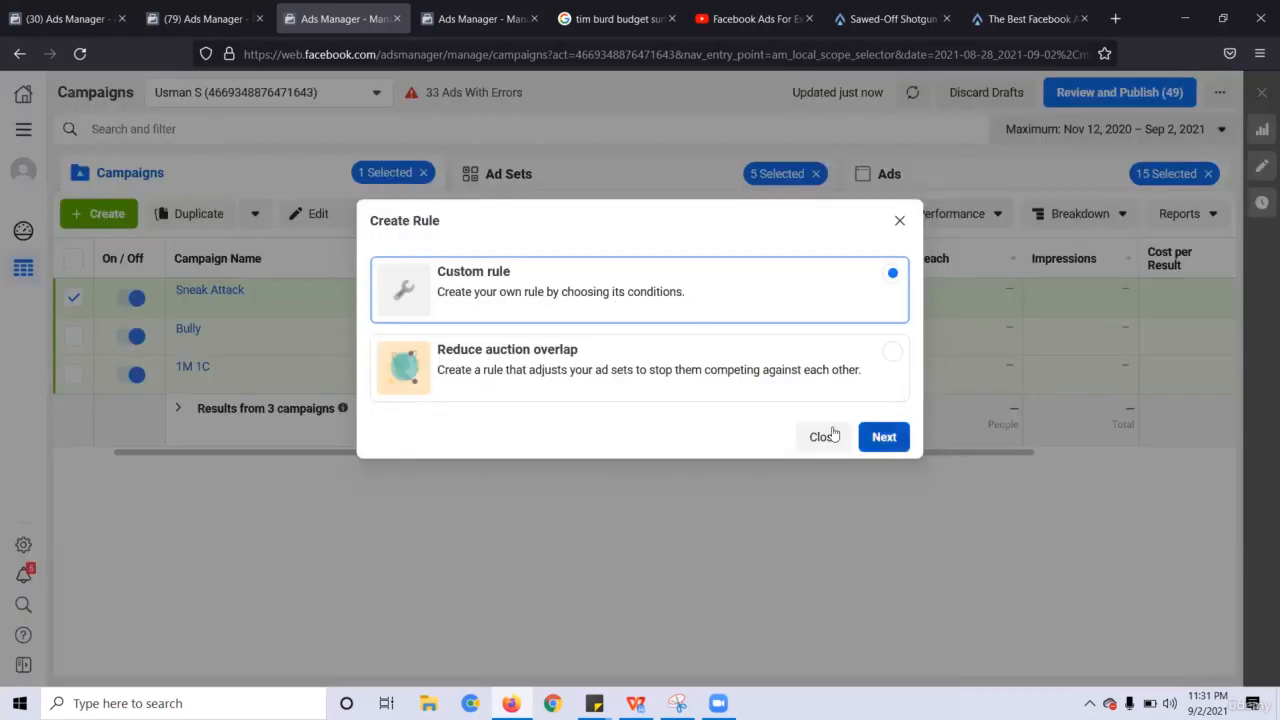
{"action": "left_click", "coordinate": [884, 436]}
{"action": "left_click", "coordinate": [513, 225]}
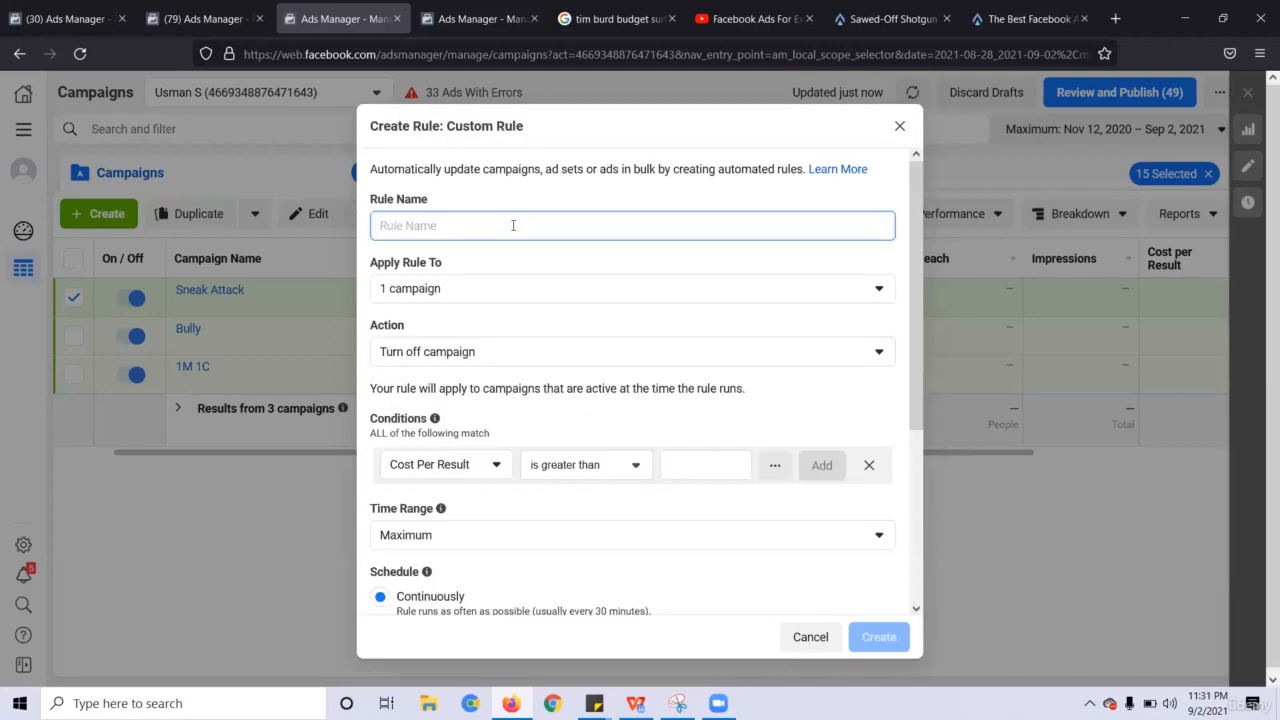
{"action": "type", "text": "m"}
{"action": "key", "text": "BackSpace"}
{"action": "type", "text": "Scale"}
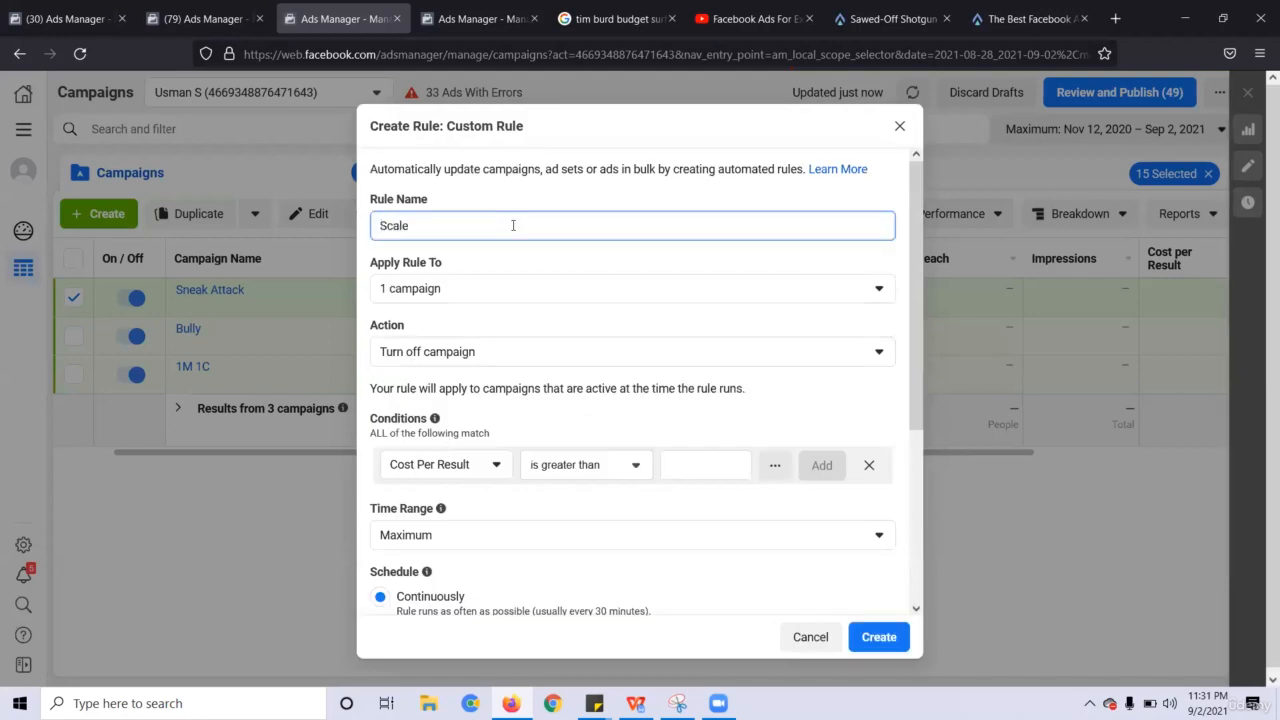
Add a condition to the Scale rule that Website Purchase ROAS is greater than 4
{"action": "scroll", "coordinate": [472, 332], "scroll_direction": "down", "scroll_amount": 2}
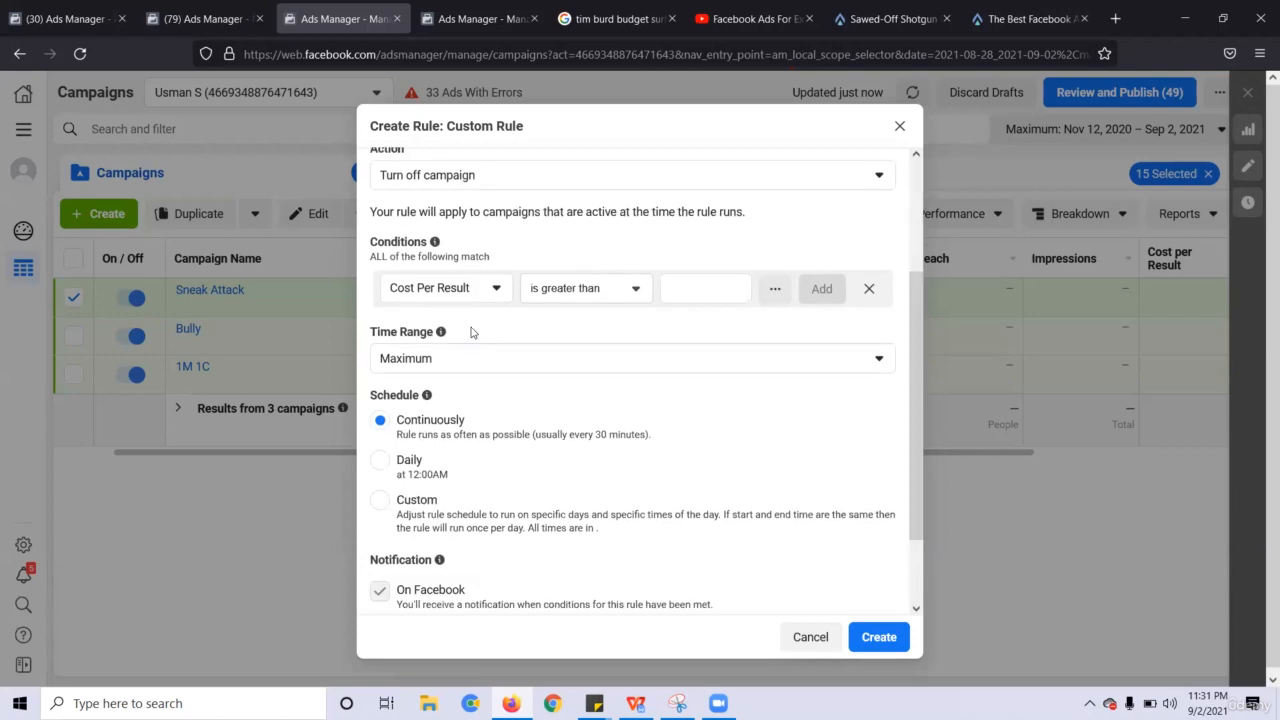
{"action": "left_click", "coordinate": [467, 289]}
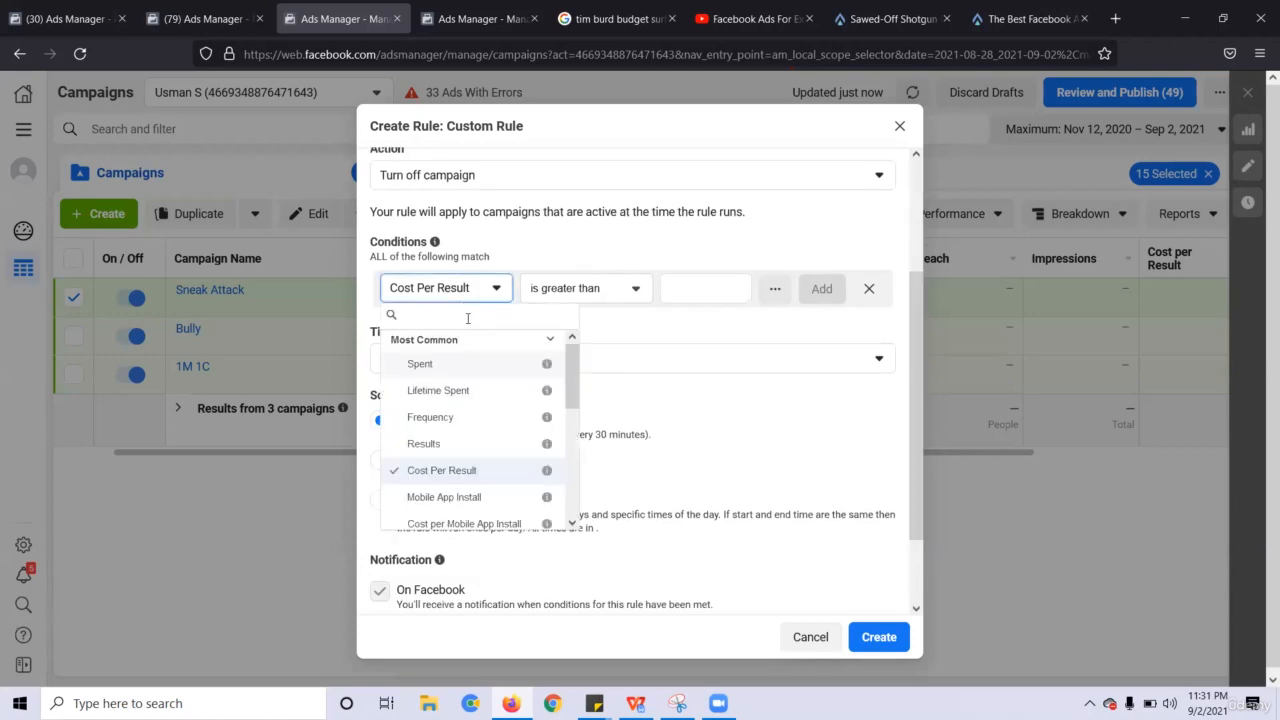
{"action": "type", "text": "roas"}
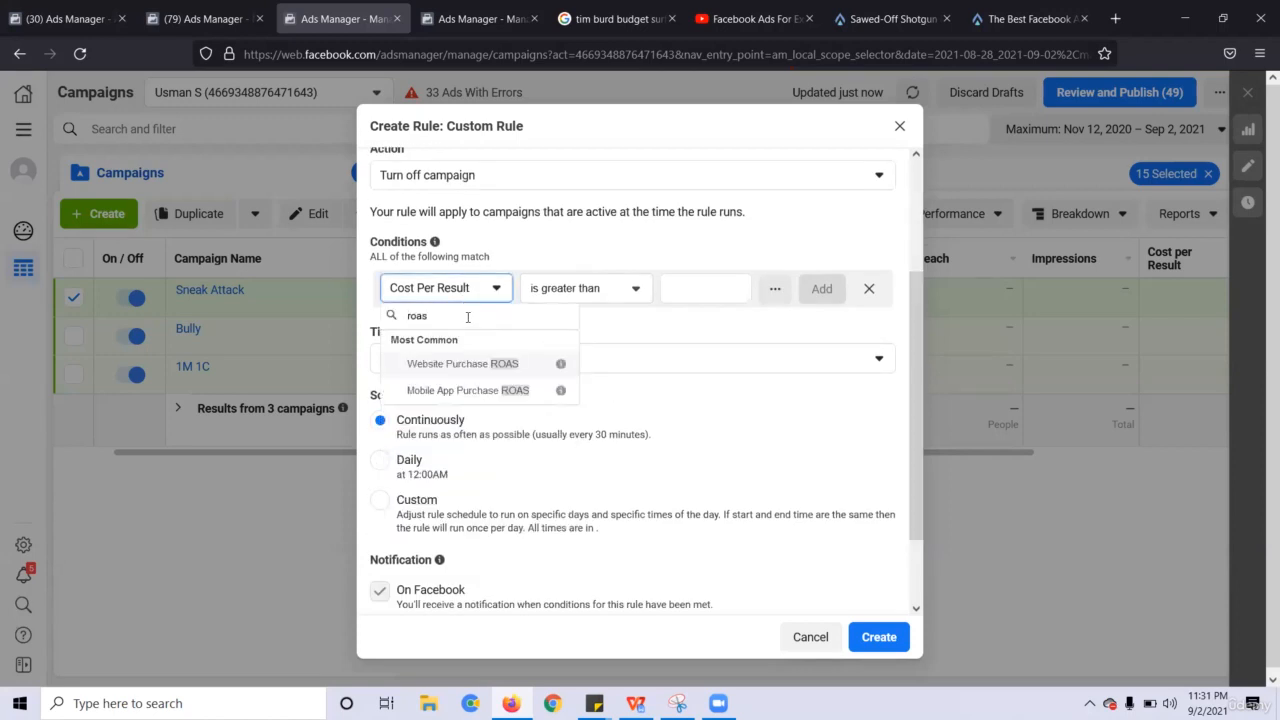
{"action": "left_click", "coordinate": [472, 365]}
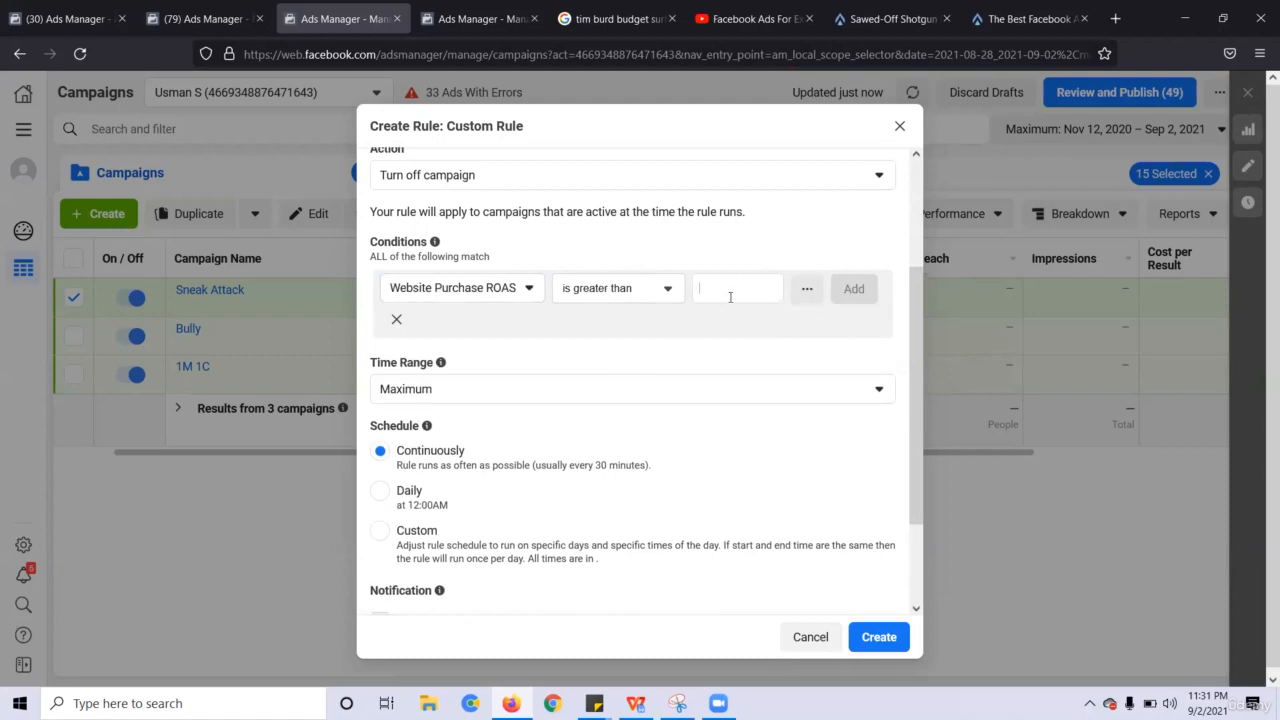
{"action": "type", "text": "4"}
{"action": "left_click", "coordinate": [836, 288]}
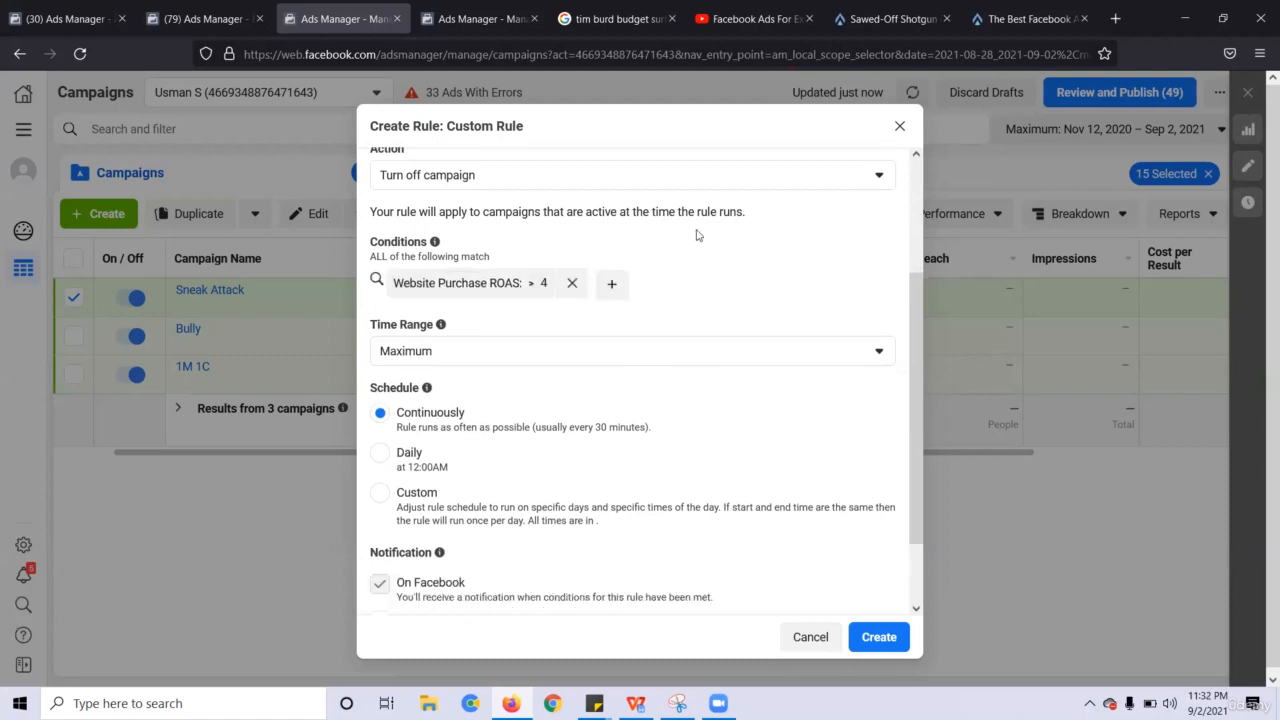
{"action": "scroll", "coordinate": [508, 409], "scroll_direction": "down", "scroll_amount": 2}
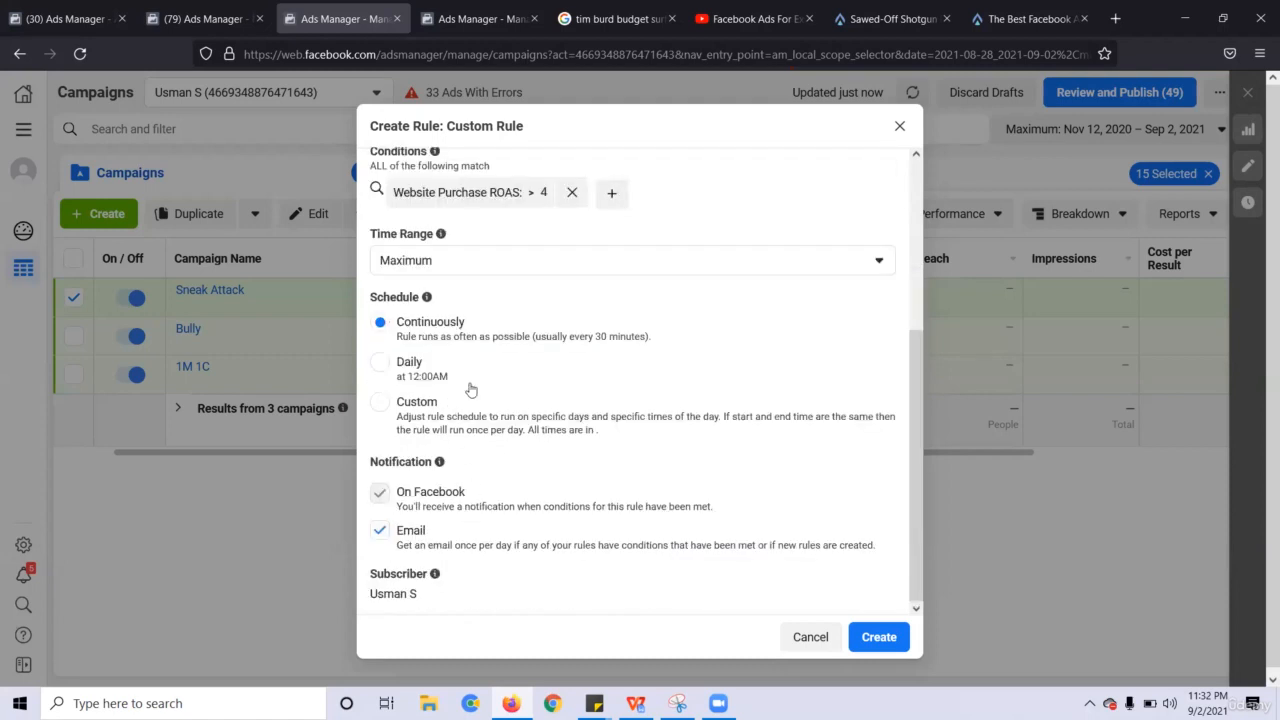
Try a custom schedule for the Scale rule that runs on Sunday, Tuesday, Thursday and Saturday
{"action": "left_click", "coordinate": [421, 378]}
{"action": "scroll", "coordinate": [921, 390], "scroll_direction": "up", "scroll_amount": 1}
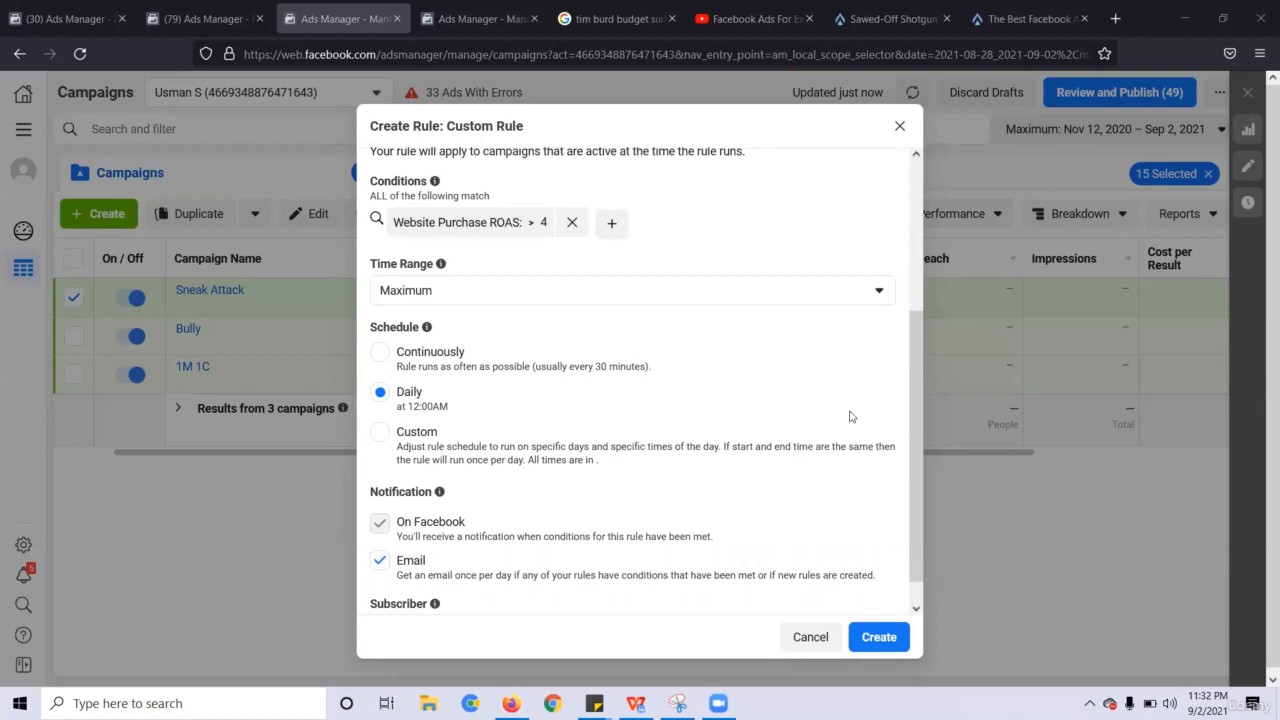
{"action": "left_click", "coordinate": [426, 452]}
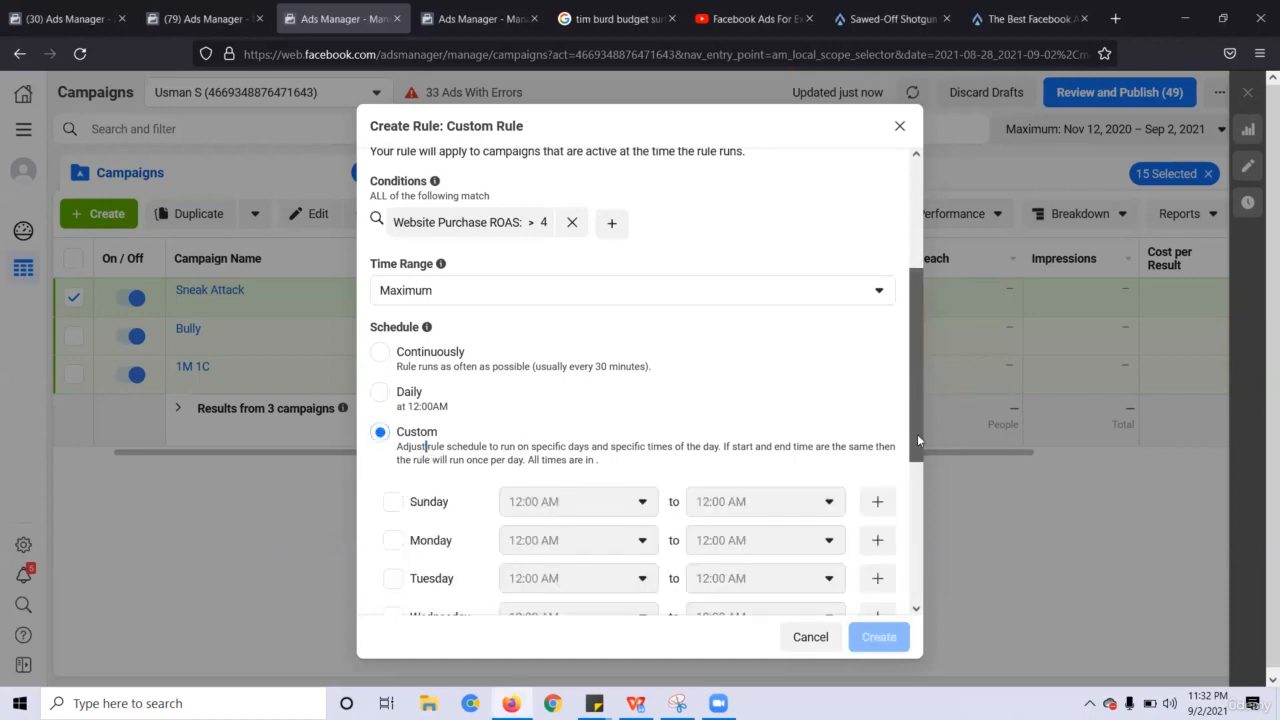
{"action": "scroll", "coordinate": [917, 434], "scroll_direction": "down", "scroll_amount": 2}
{"action": "left_click", "coordinate": [393, 313]}
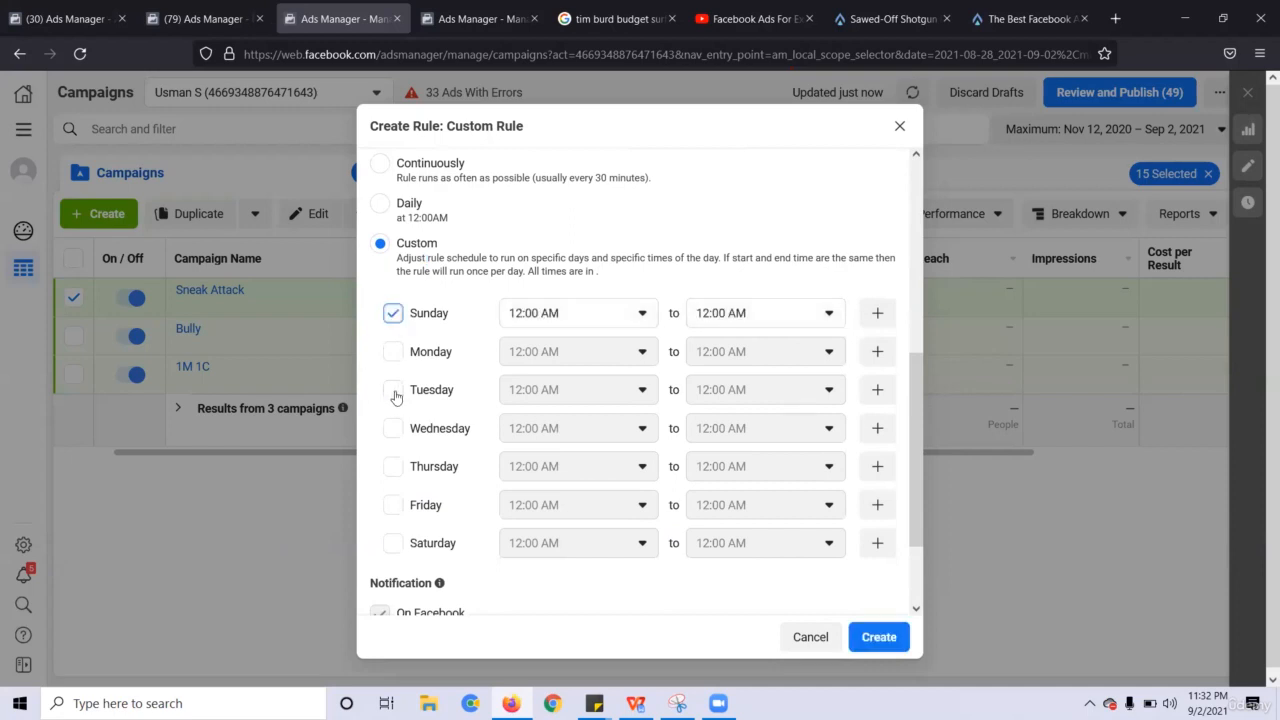
{"action": "left_click", "coordinate": [393, 390]}
{"action": "left_click", "coordinate": [393, 468]}
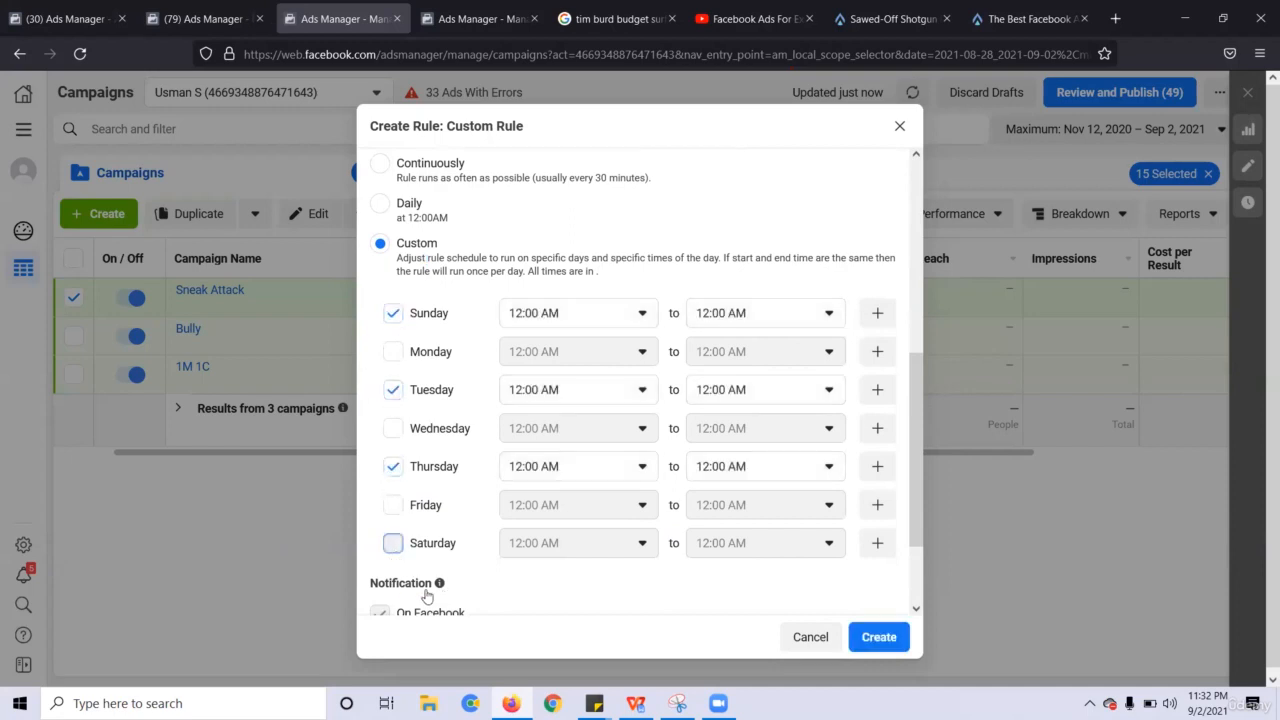
{"action": "left_click", "coordinate": [393, 543]}
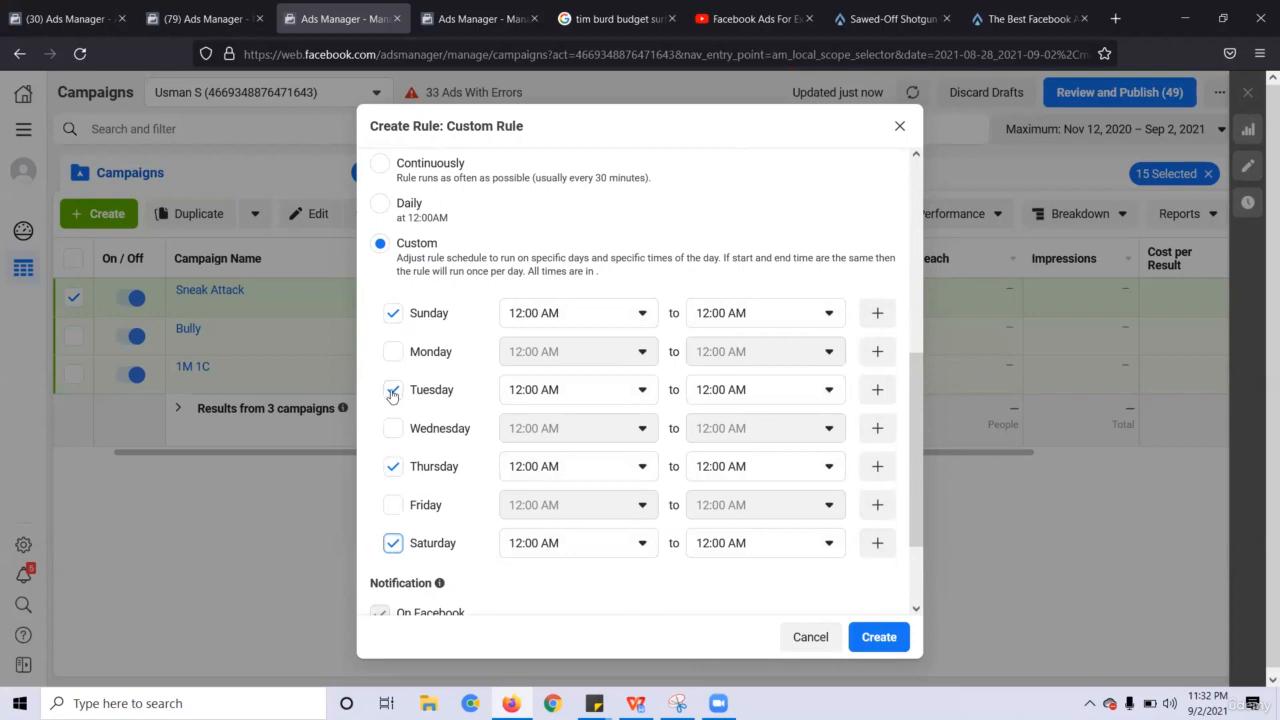
Try other day combinations in the custom schedule, ending with only Sunday and Thursday selected
{"action": "left_click", "coordinate": [393, 391]}
{"action": "left_click", "coordinate": [393, 467]}
{"action": "left_click", "coordinate": [393, 543]}
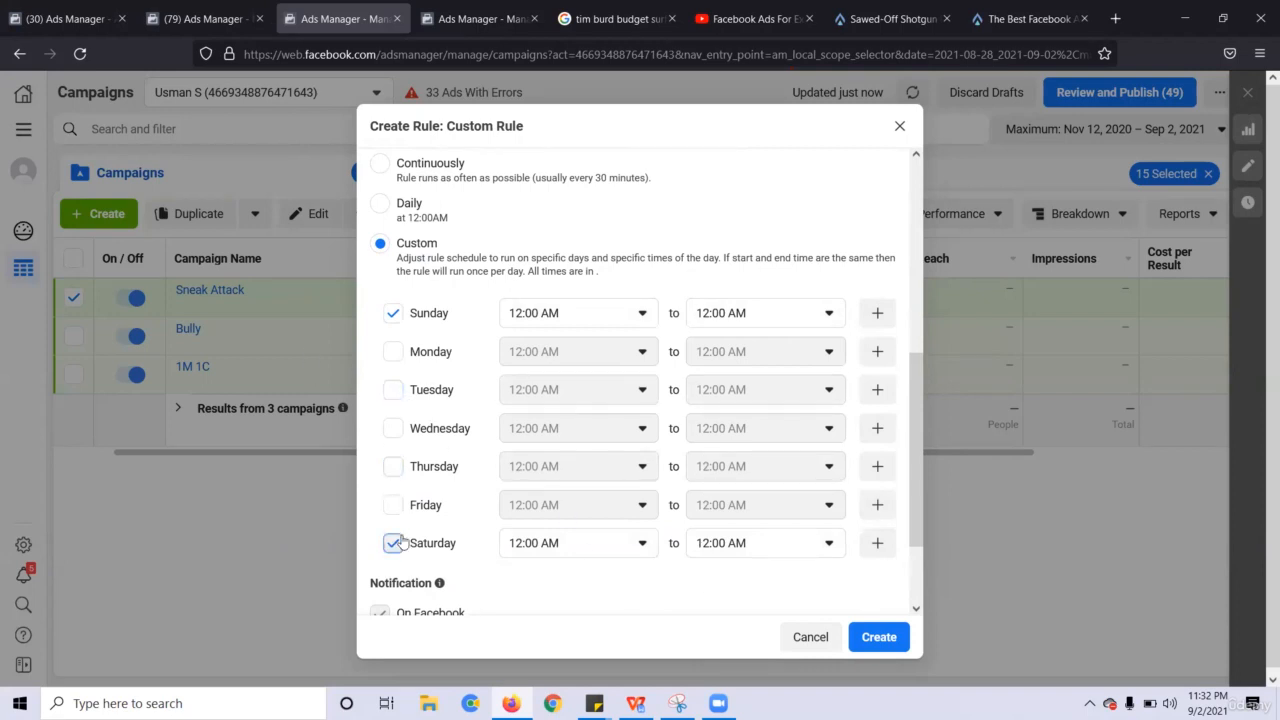
{"action": "left_click", "coordinate": [393, 428]}
{"action": "left_click", "coordinate": [393, 543]}
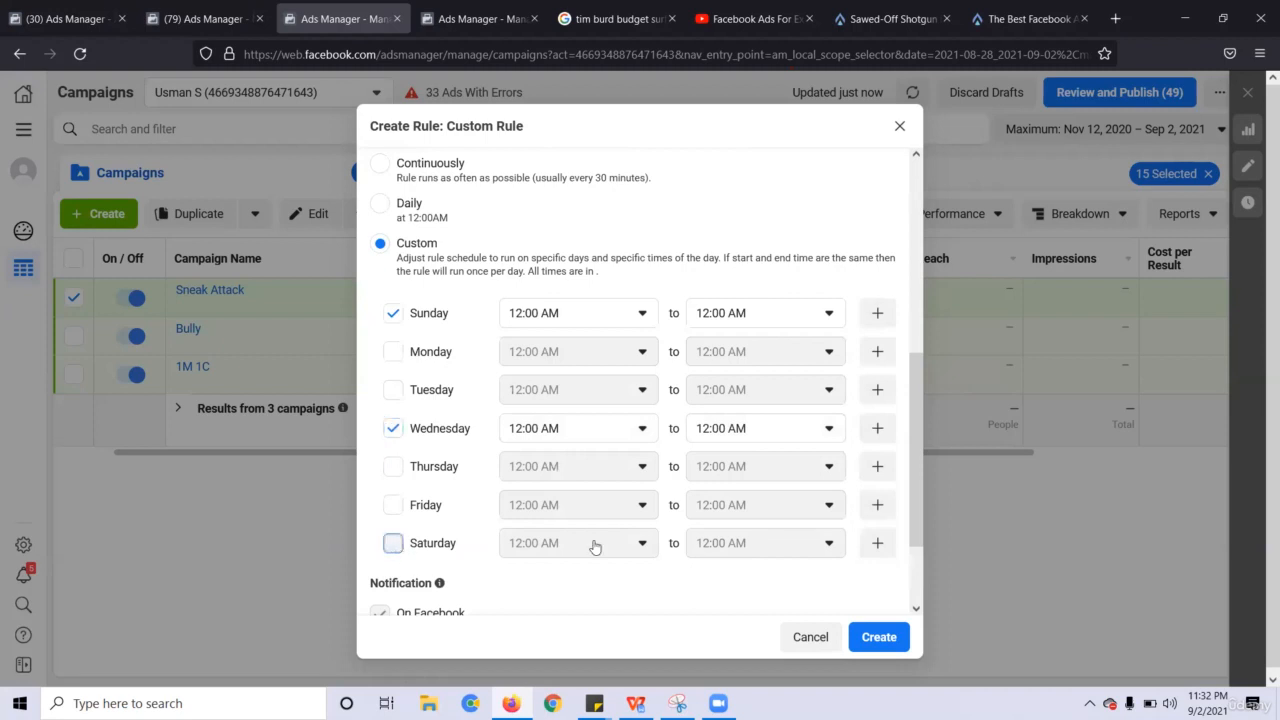
{"action": "left_click", "coordinate": [393, 543]}
{"action": "left_click", "coordinate": [425, 430]}
{"action": "left_click", "coordinate": [426, 478]}
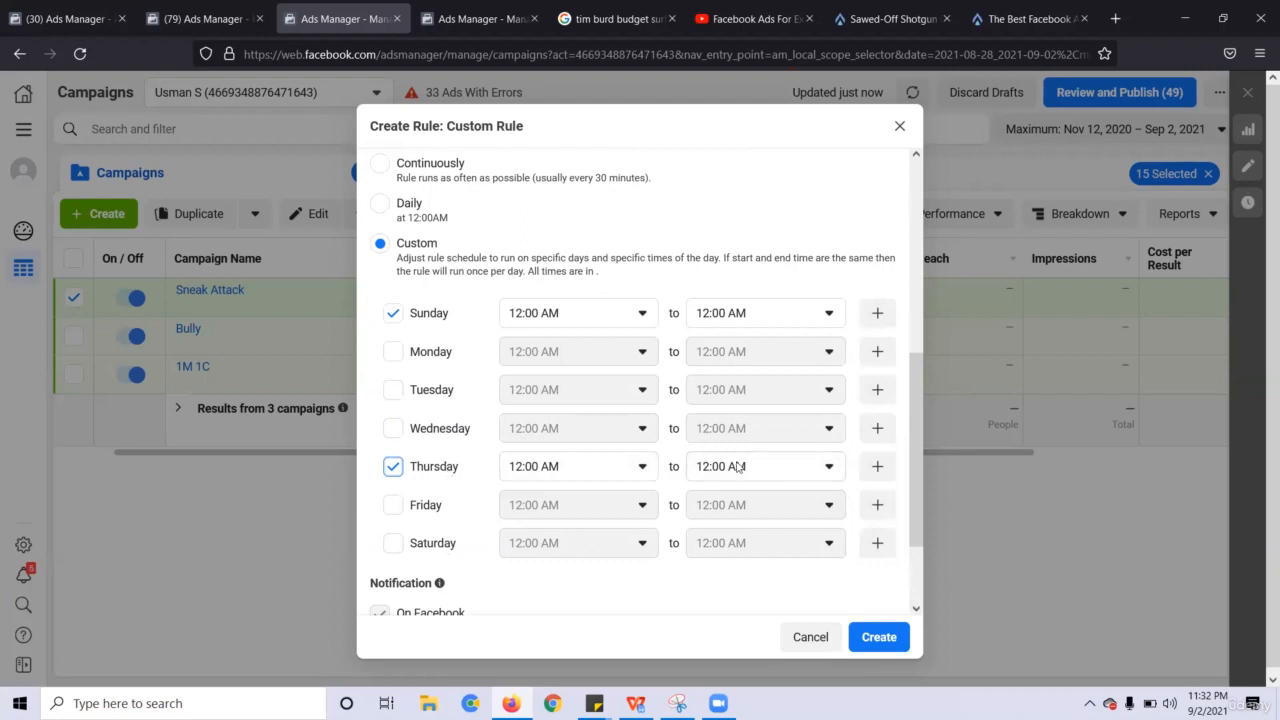
{"action": "scroll", "coordinate": [916, 451], "scroll_direction": "down", "scroll_amount": 1}
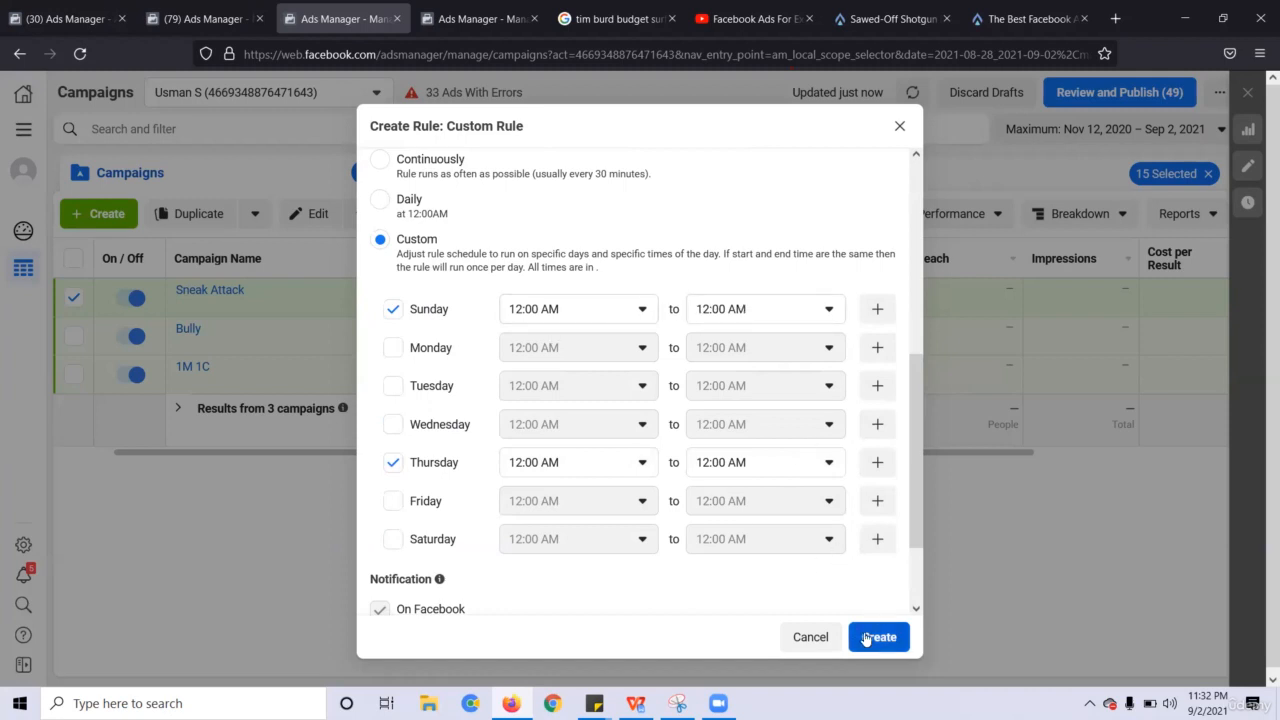
Set the Scale rule's action to increase the daily budget by 10%
{"action": "left_click_drag", "start_coordinate": [916, 495], "coordinate": [929, 275]}
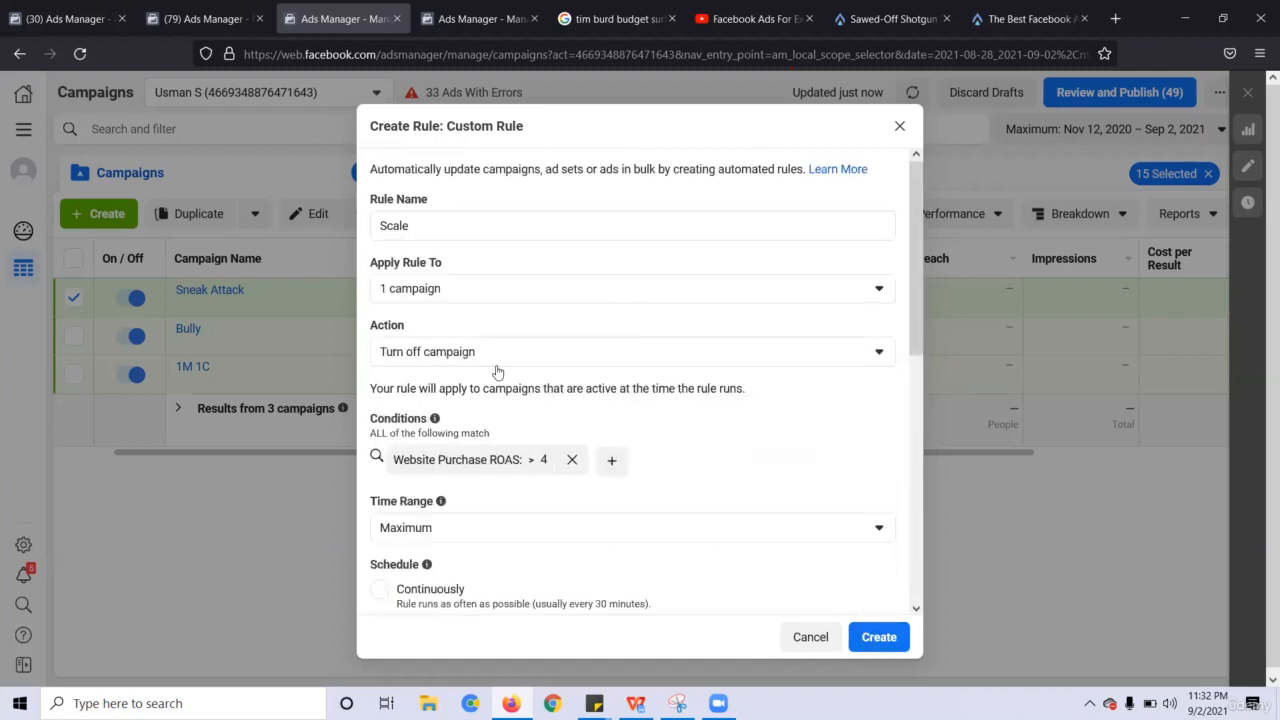
{"action": "left_click", "coordinate": [612, 460]}
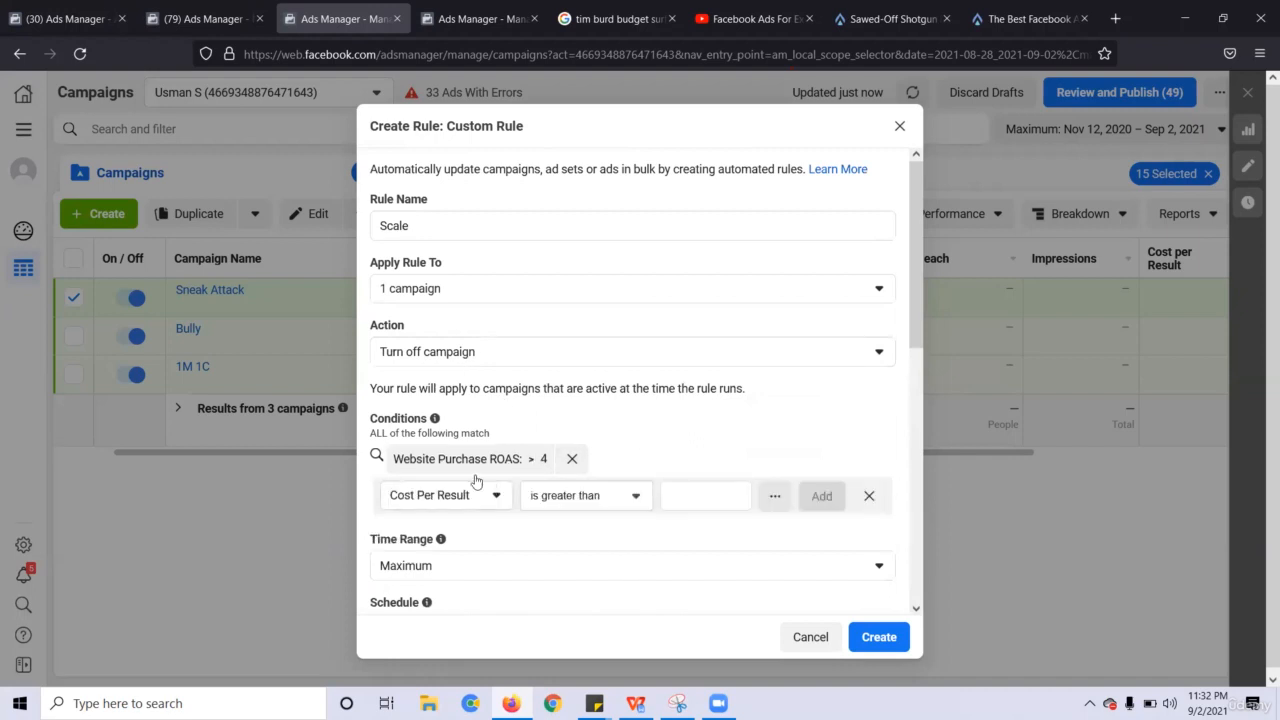
{"action": "left_click", "coordinate": [491, 360]}
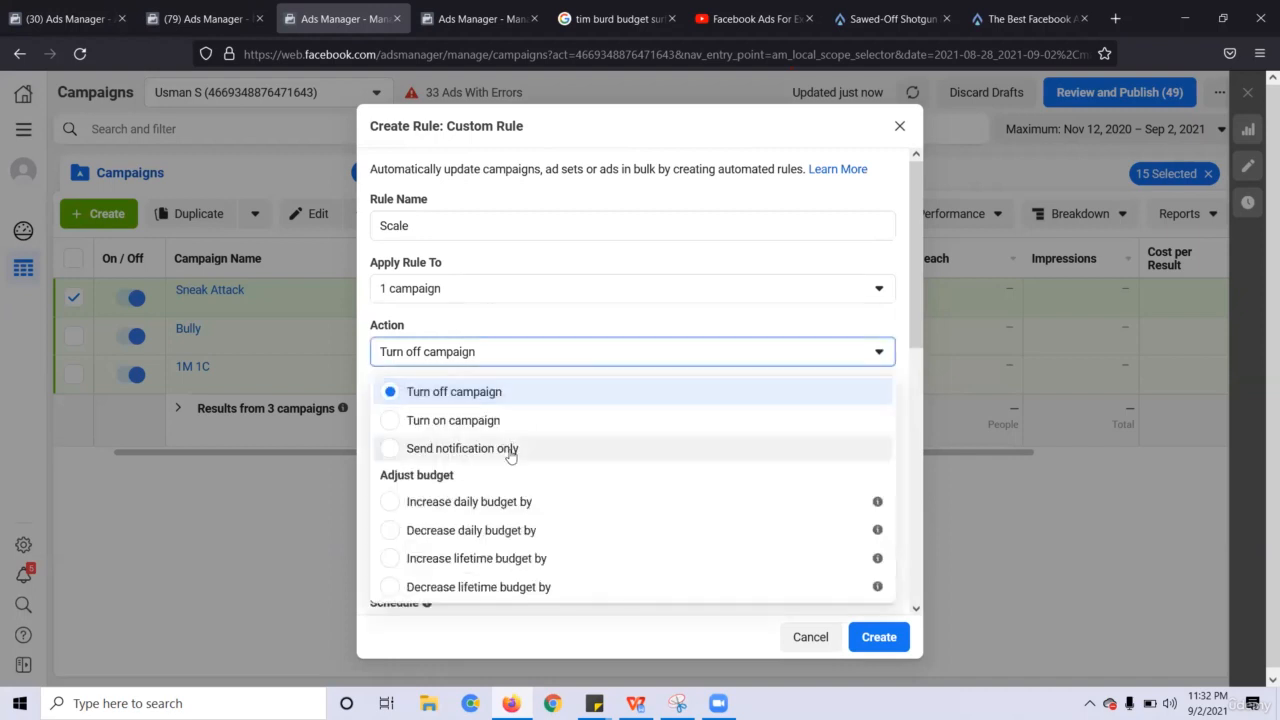
{"action": "left_click", "coordinate": [551, 503]}
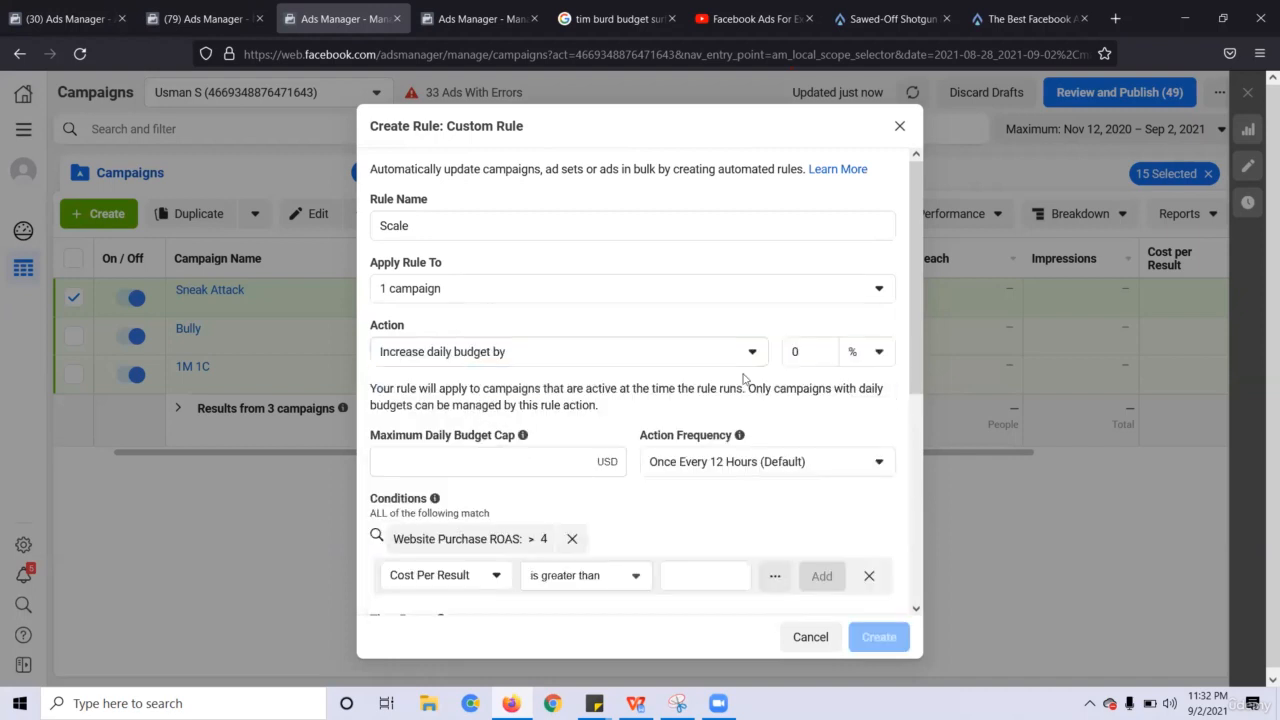
{"action": "left_click", "coordinate": [796, 355]}
{"action": "left_click", "coordinate": [796, 351]}
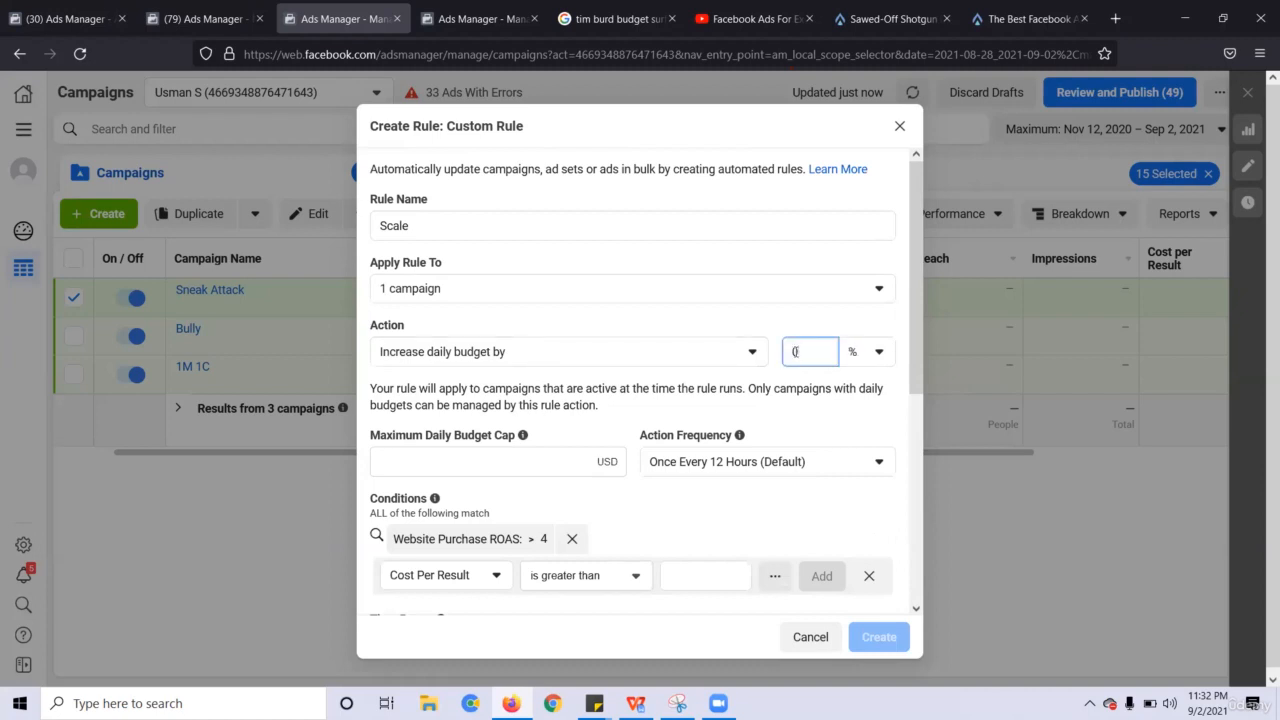
{"action": "type", "text": "1"}
{"action": "left_click", "coordinate": [804, 383]}
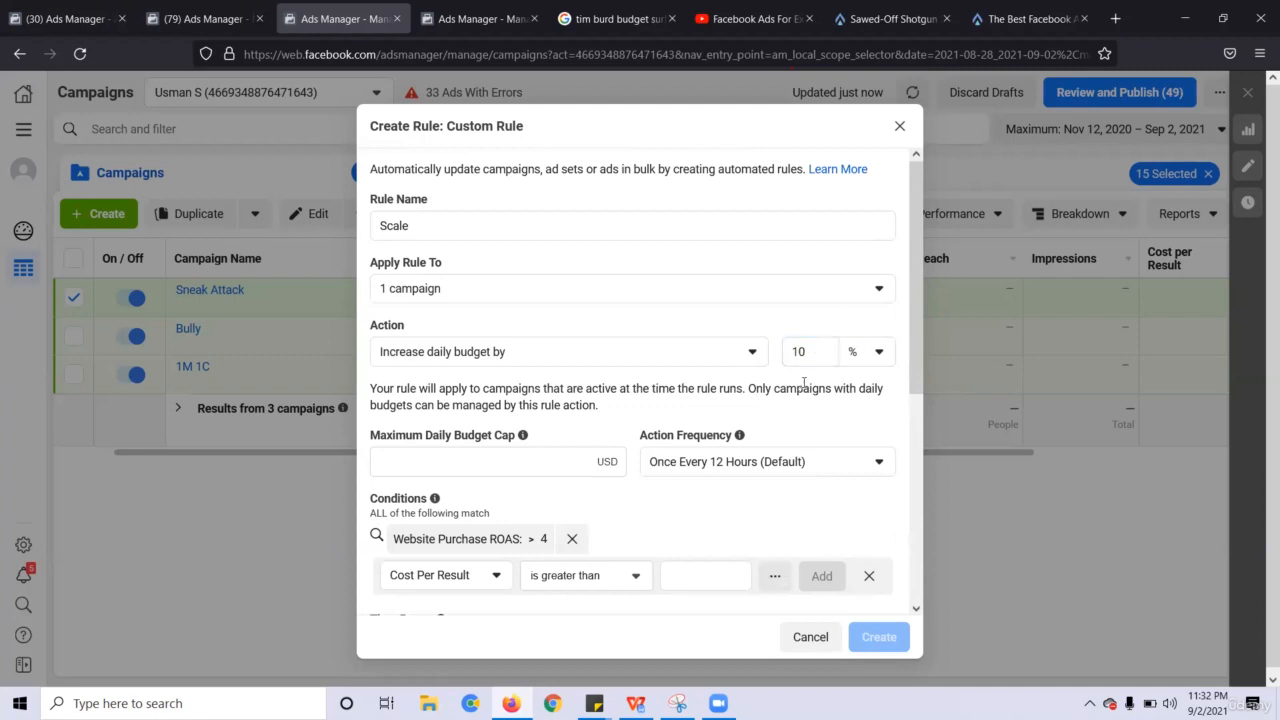
Set the Scale rule's maximum daily budget cap to 2000 USD
{"action": "left_click", "coordinate": [454, 457]}
{"action": "left_click_drag", "start_coordinate": [441, 438], "coordinate": [469, 438]}
{"action": "left_click", "coordinate": [505, 479]}
{"action": "left_click", "coordinate": [556, 467]}
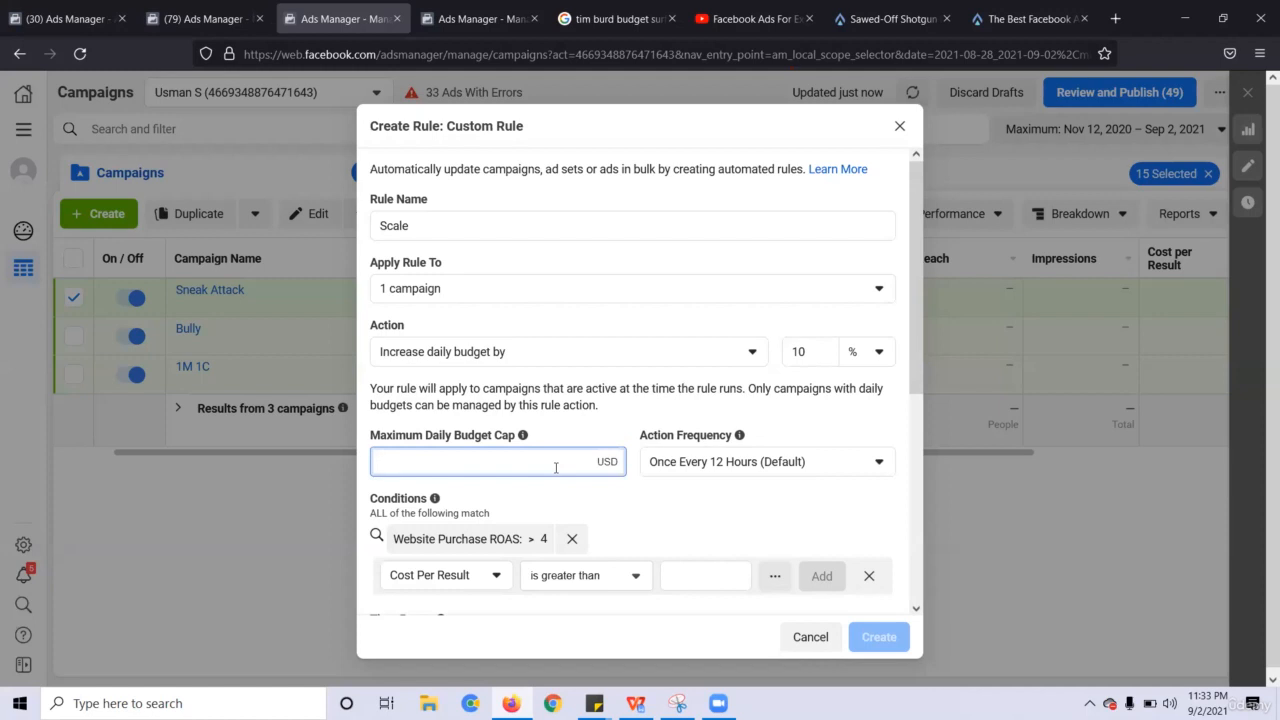
{"action": "type", "text": "2000"}
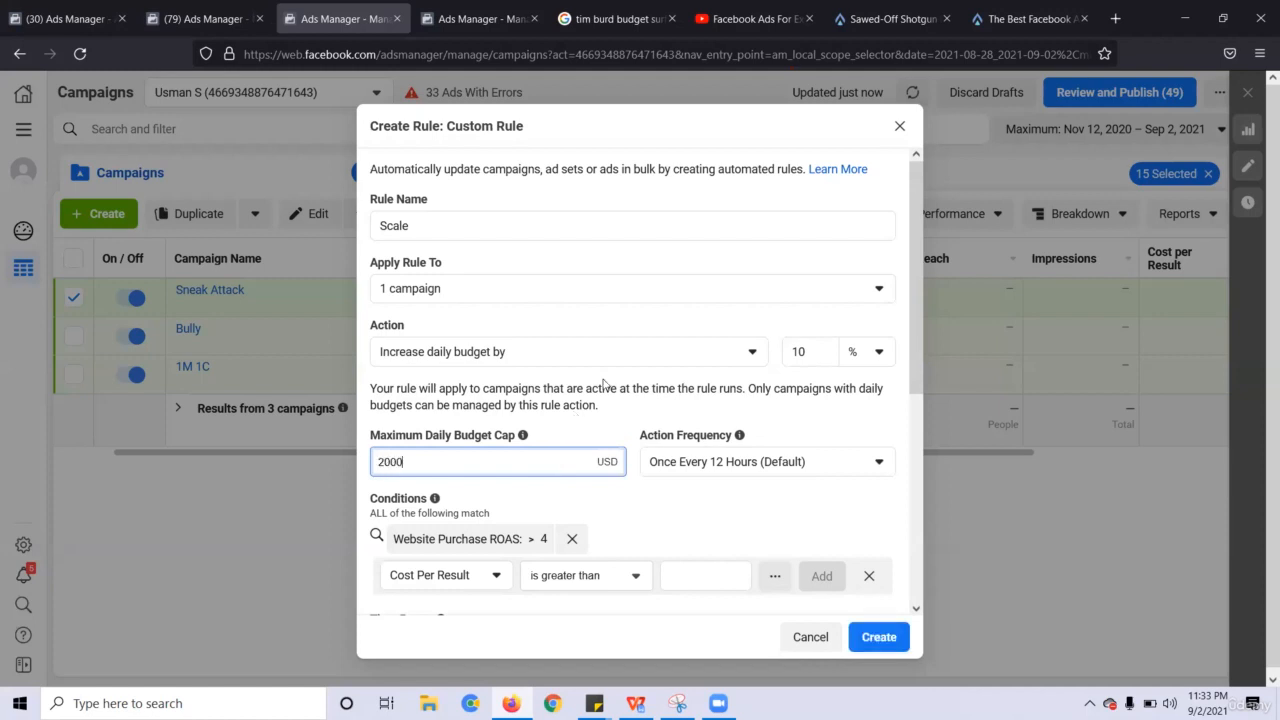
Set the action frequency to Once Daily and remove the empty Cost Per Result condition from the Scale rule
{"action": "left_click", "coordinate": [762, 432]}
{"action": "left_click_drag", "start_coordinate": [913, 323], "coordinate": [910, 426]}
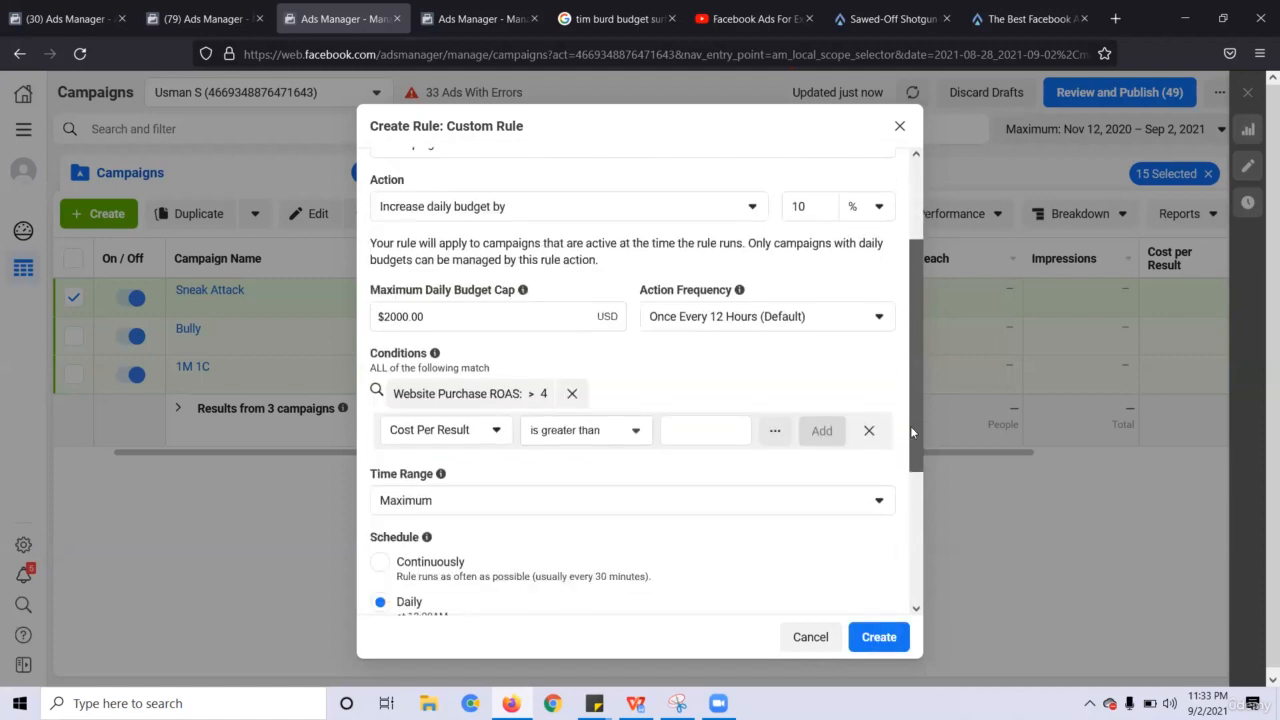
{"action": "left_click", "coordinate": [714, 285]}
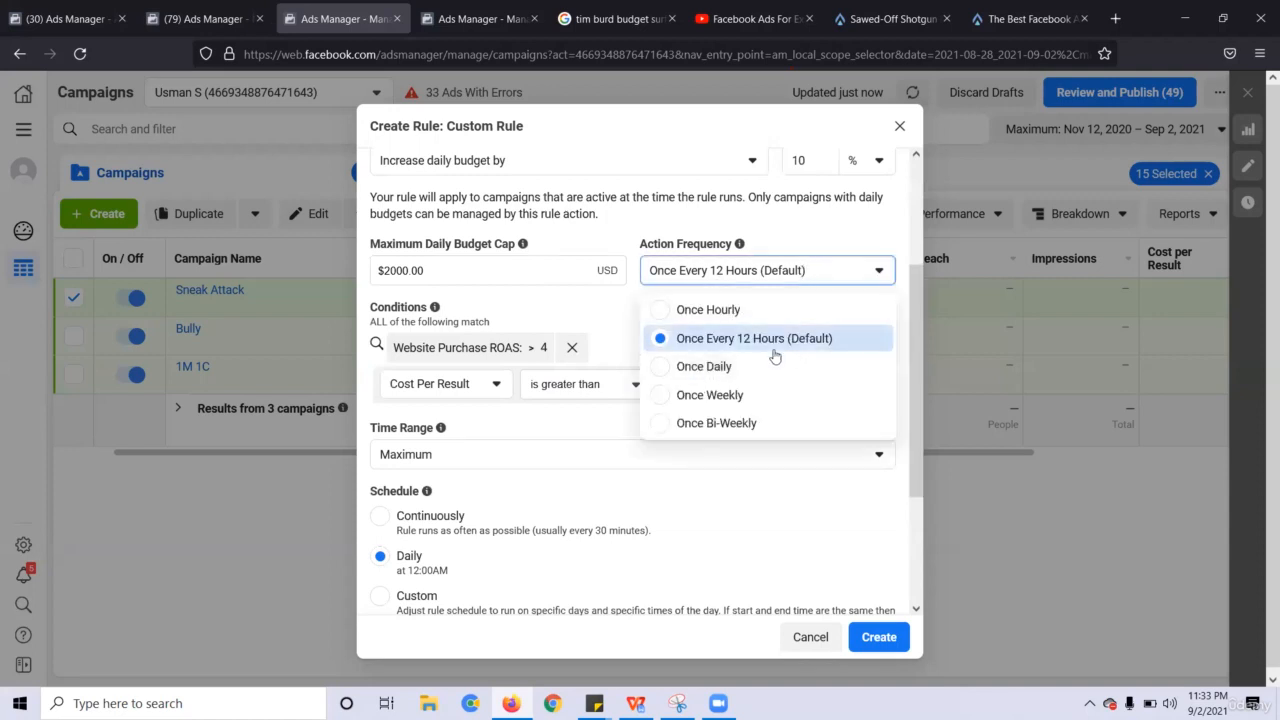
{"action": "left_click", "coordinate": [743, 368]}
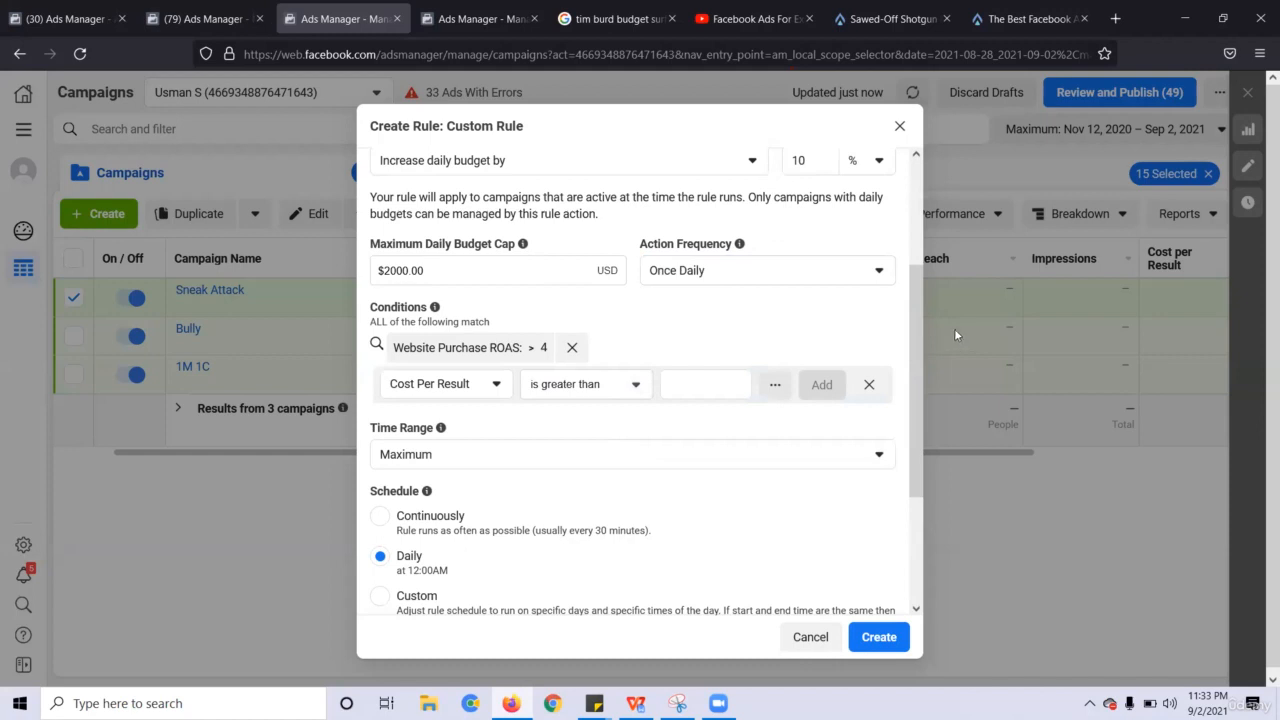
{"action": "left_click_drag", "start_coordinate": [911, 335], "coordinate": [920, 198]}
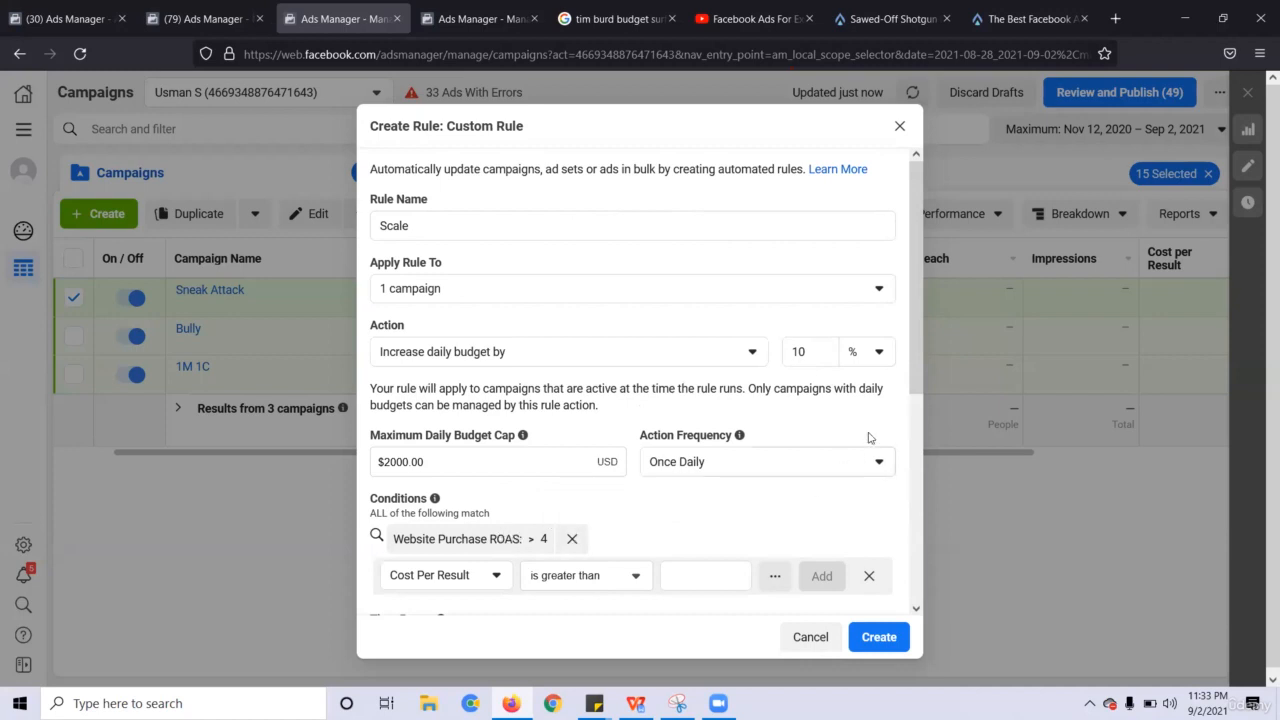
{"action": "scroll", "coordinate": [913, 432], "scroll_direction": "down", "scroll_amount": 2}
{"action": "left_click", "coordinate": [869, 483]}
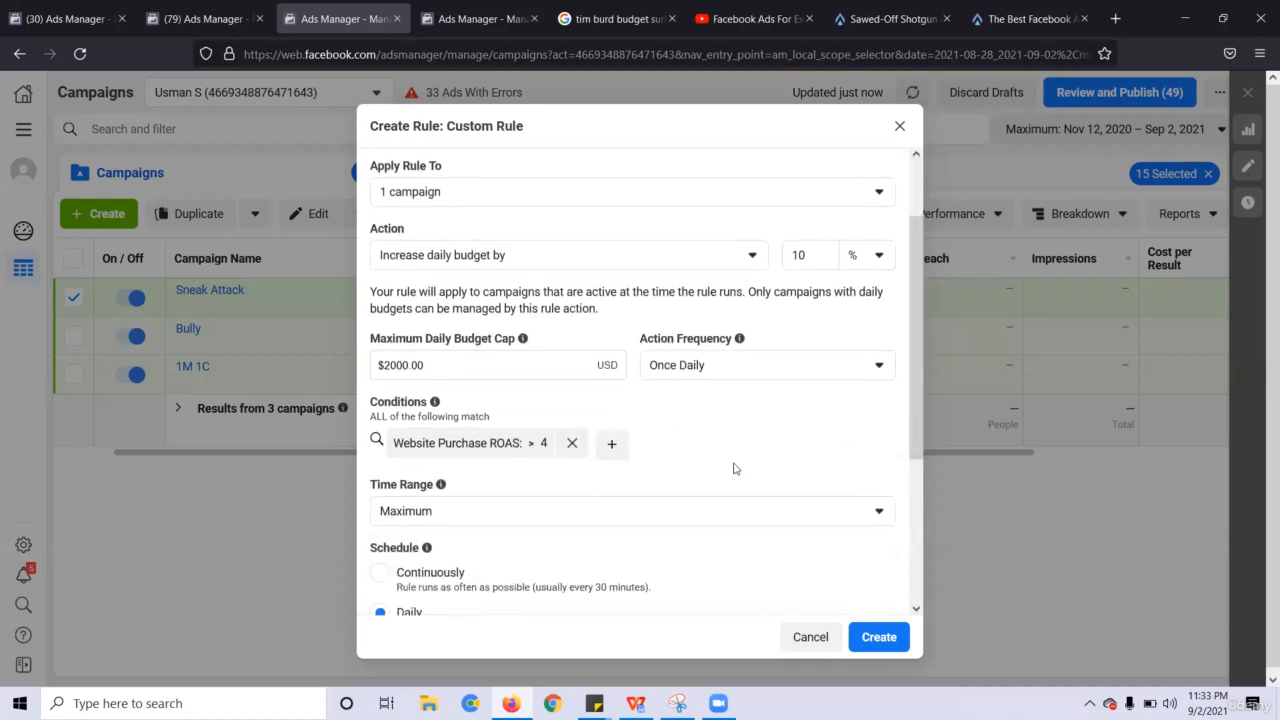
Give the Scale rule a custom schedule that runs on Sunday and Wednesday, and create the rule
{"action": "scroll", "coordinate": [918, 400], "scroll_direction": "down", "scroll_amount": 3}
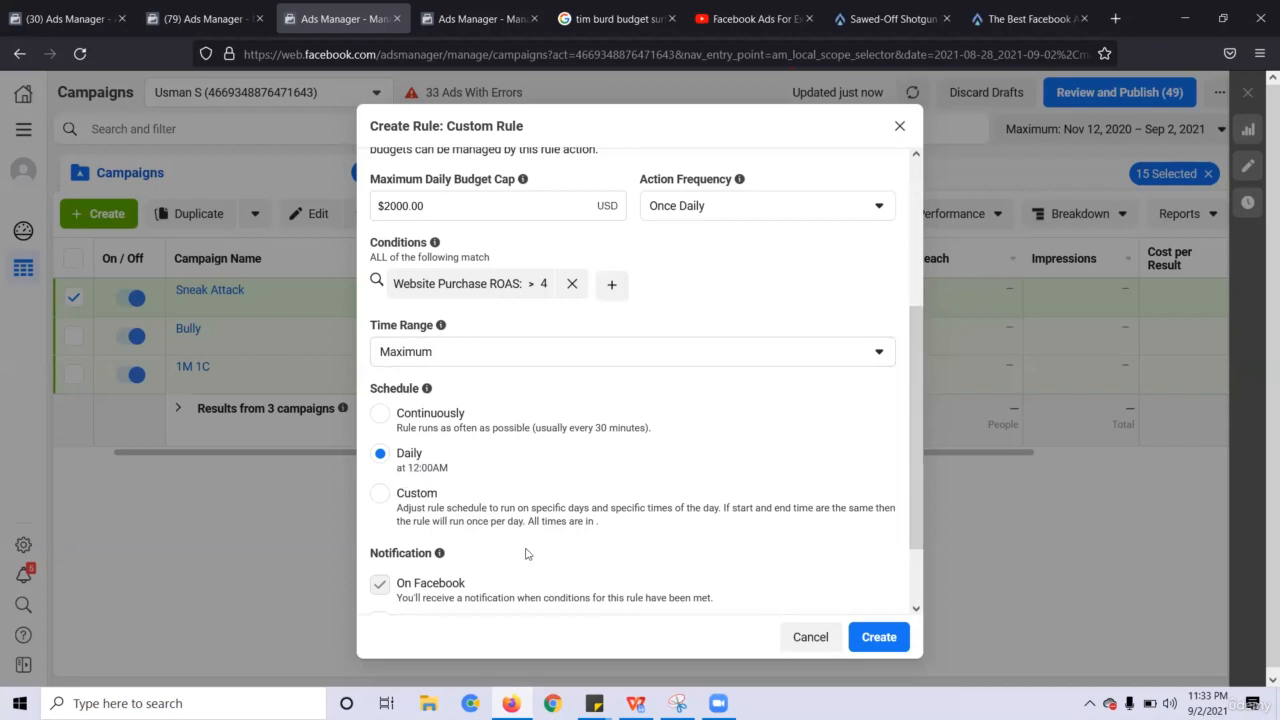
{"action": "left_click", "coordinate": [457, 490]}
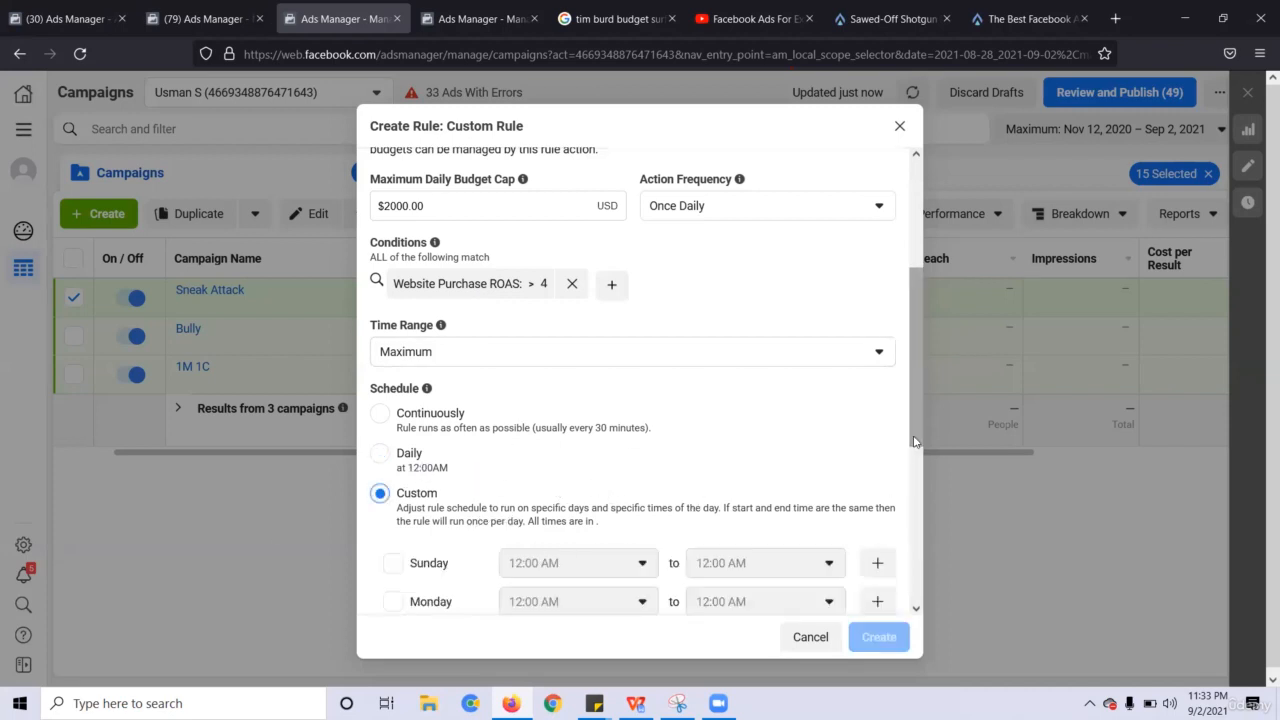
{"action": "left_click_drag", "start_coordinate": [913, 450], "coordinate": [910, 525]}
{"action": "left_click", "coordinate": [390, 360]}
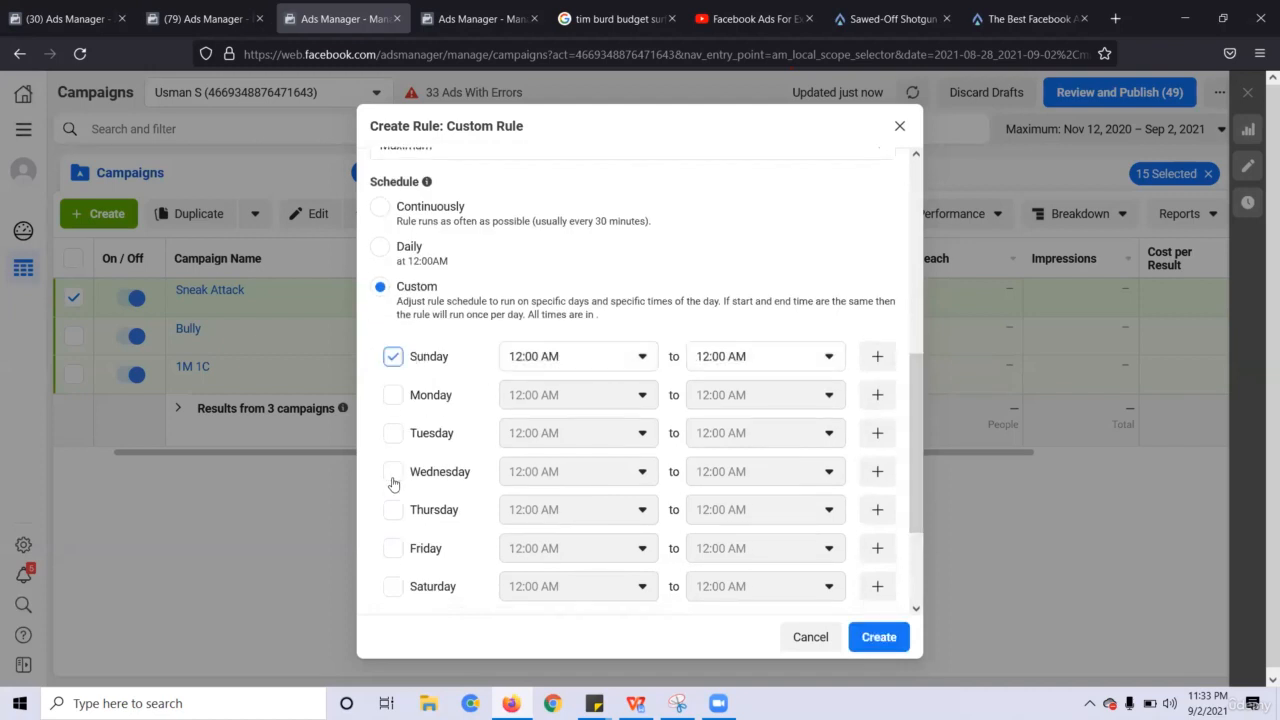
{"action": "left_click", "coordinate": [390, 472]}
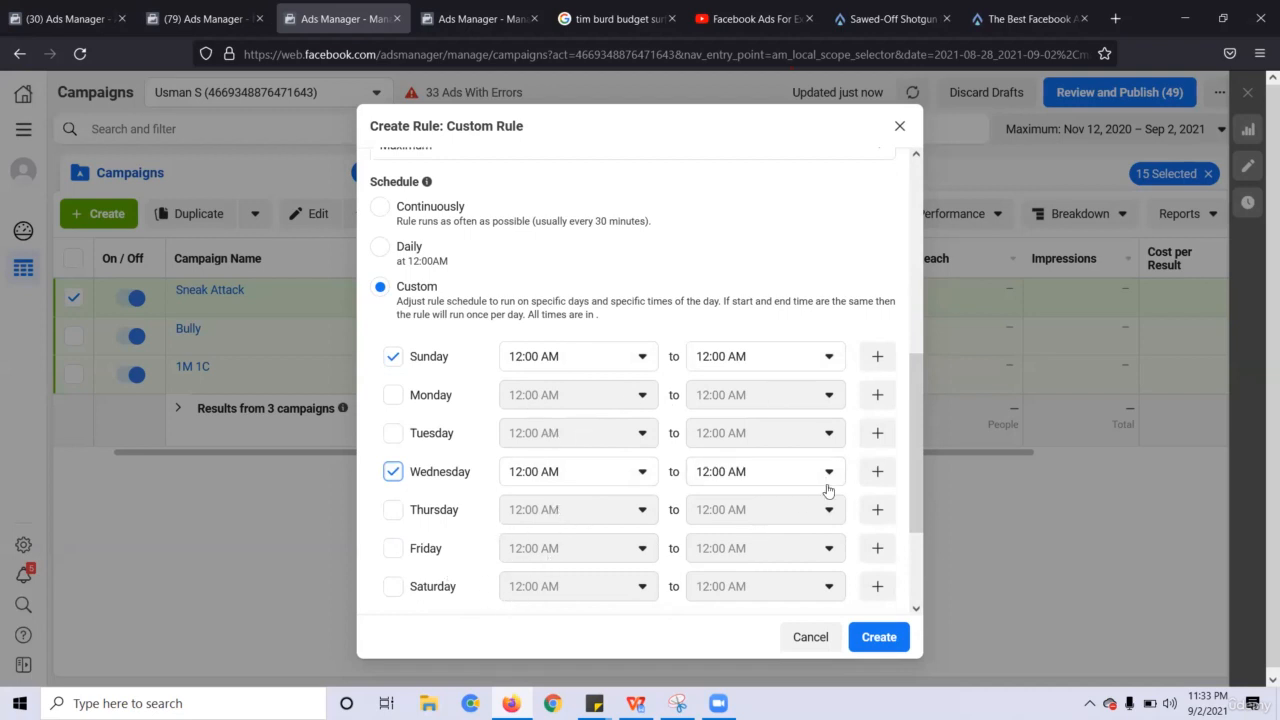
{"action": "left_click_drag", "start_coordinate": [918, 452], "coordinate": [929, 575]}
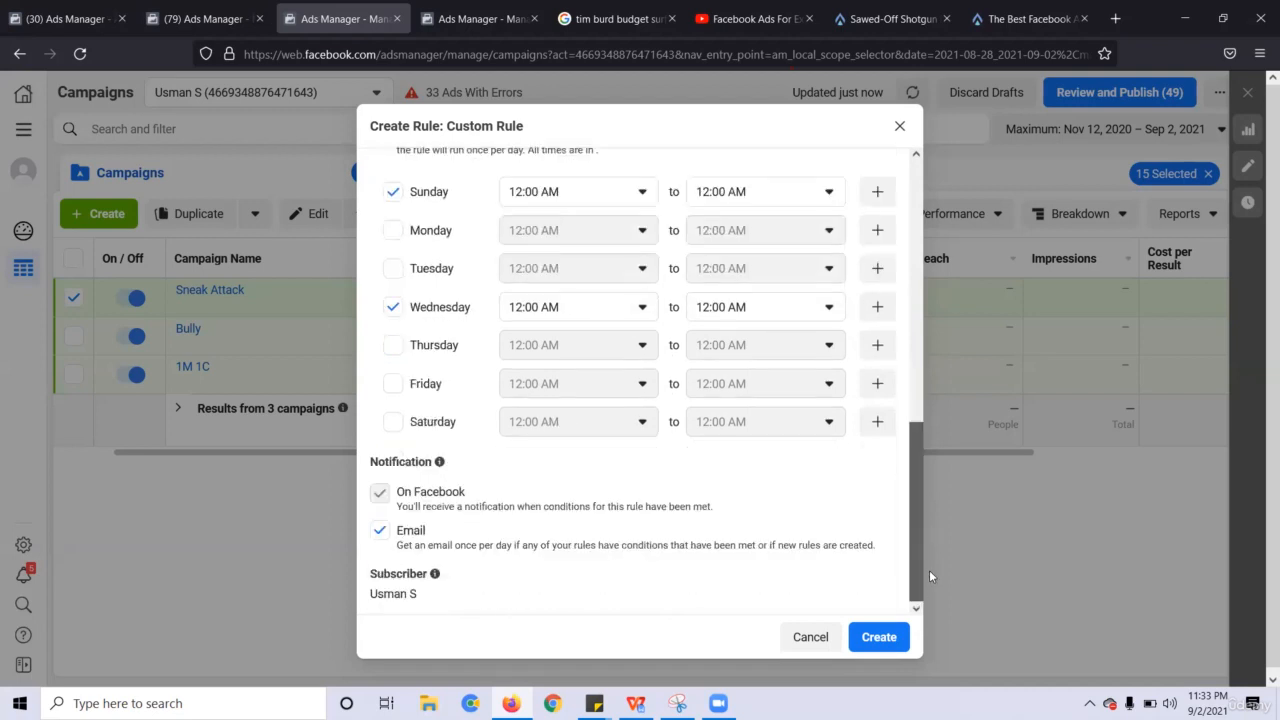
{"action": "left_click", "coordinate": [890, 637]}
{"action": "left_click", "coordinate": [752, 323]}
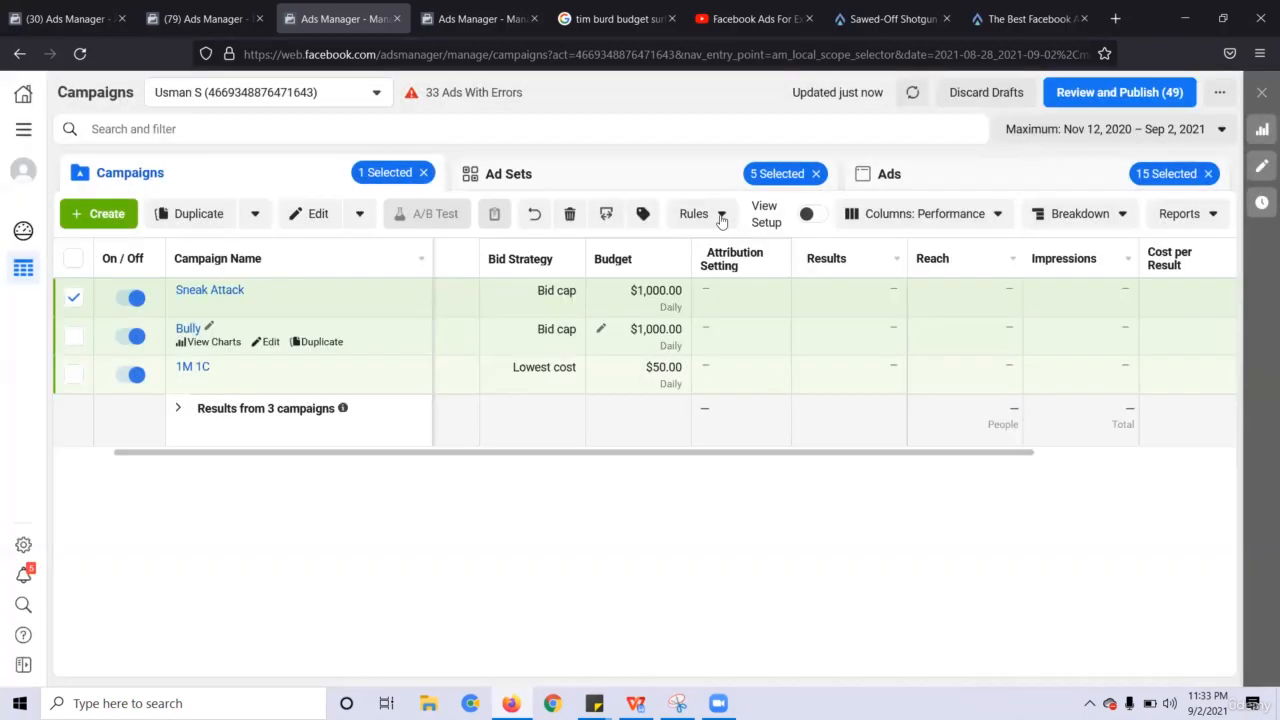
Start a new custom rule for the Sneak Attack campaign and name it "Reset"
{"action": "left_click", "coordinate": [700, 214]}
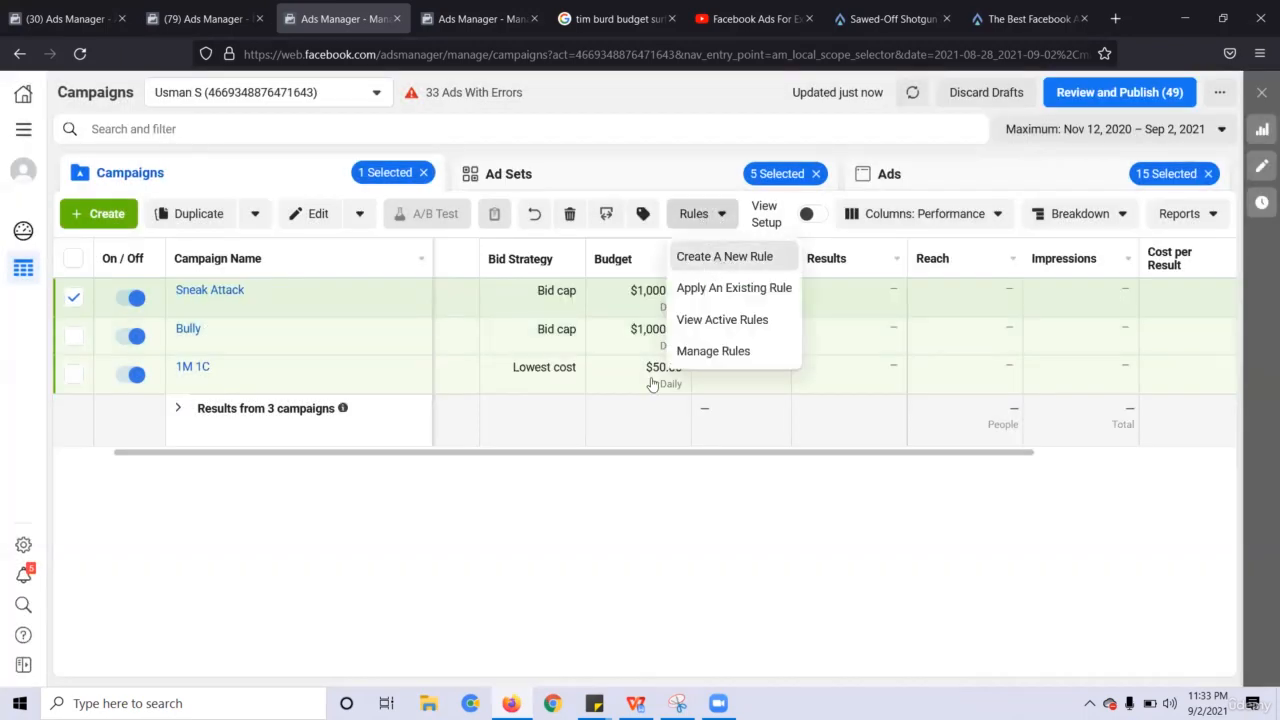
{"action": "left_click", "coordinate": [718, 262]}
{"action": "left_click", "coordinate": [885, 440]}
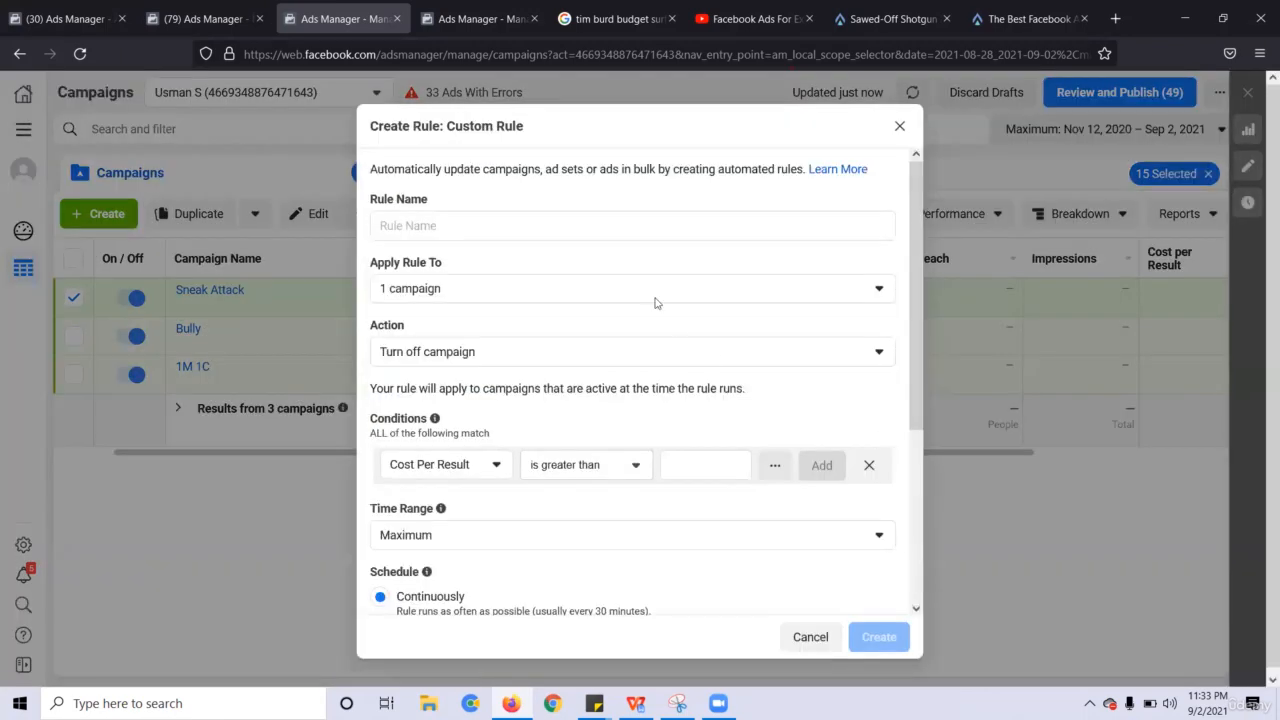
{"action": "left_click", "coordinate": [600, 233]}
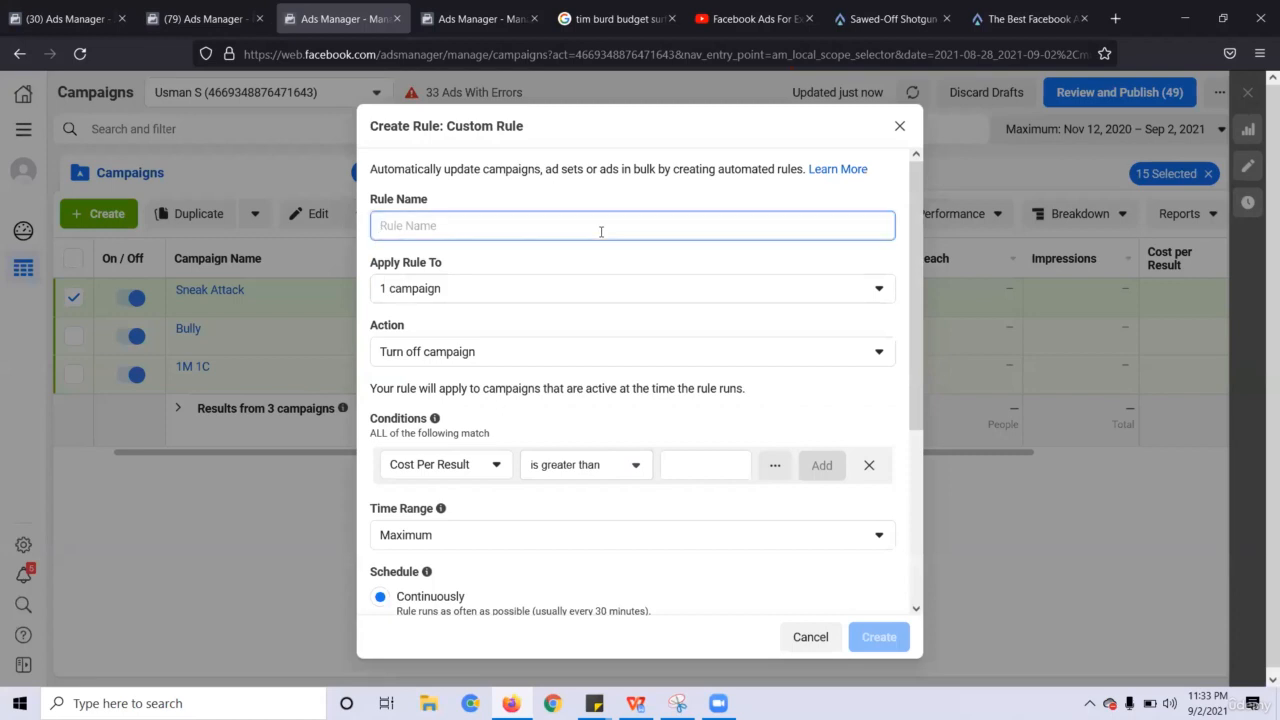
{"action": "type", "text": "T"}
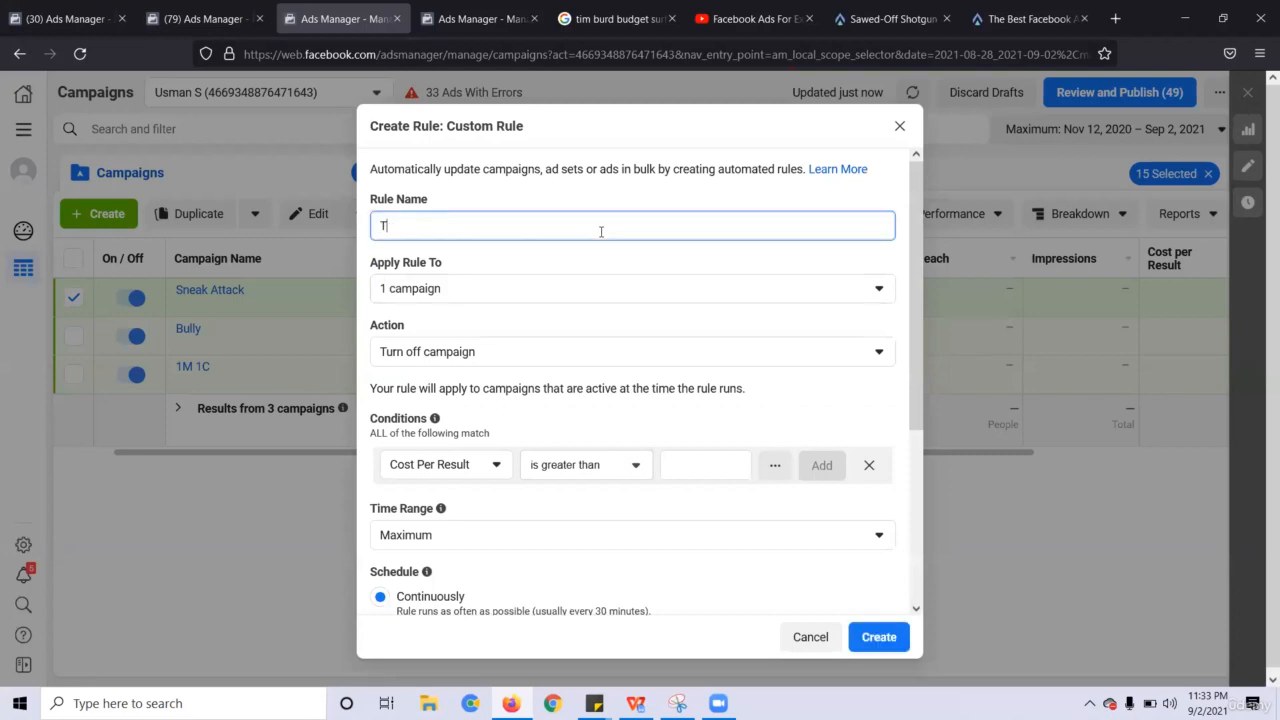
{"action": "key", "text": "BackSpace"}
{"action": "type", "text": "Reset"}
Set the Reset rule's action to decrease the daily budget by 10%
{"action": "left_click", "coordinate": [680, 351]}
{"action": "left_click", "coordinate": [500, 540]}
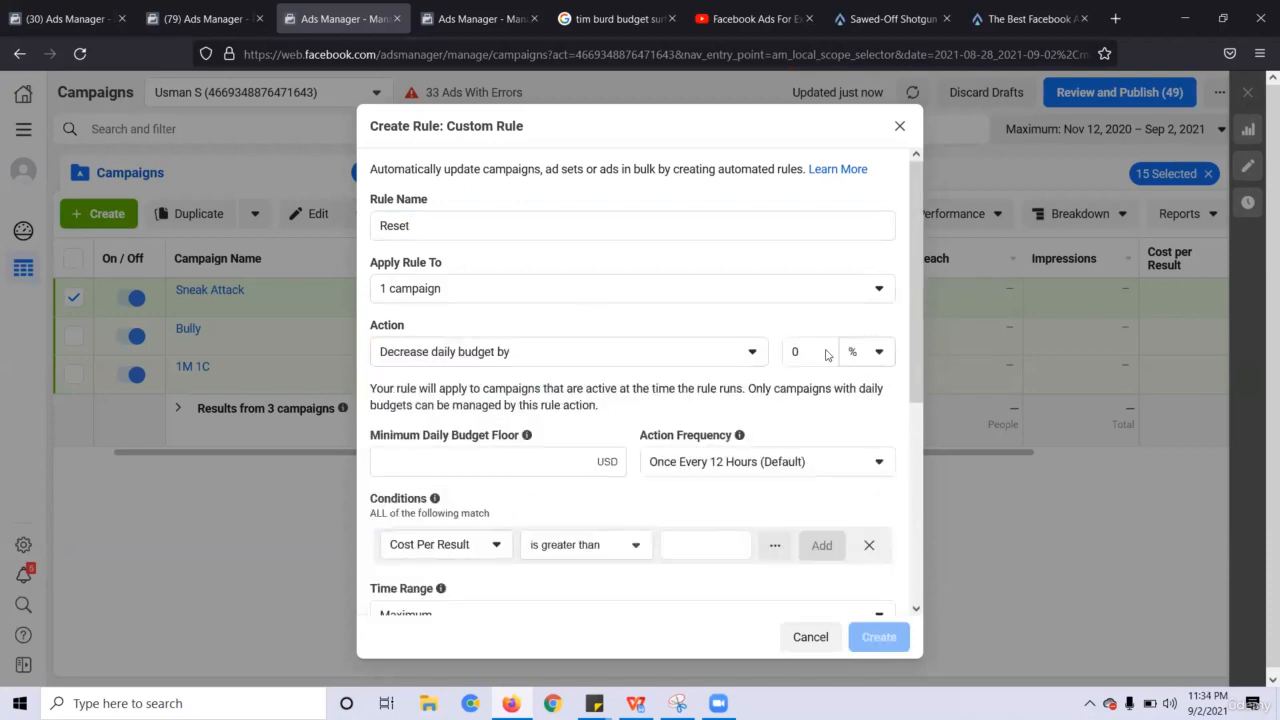
{"action": "left_click", "coordinate": [827, 355]}
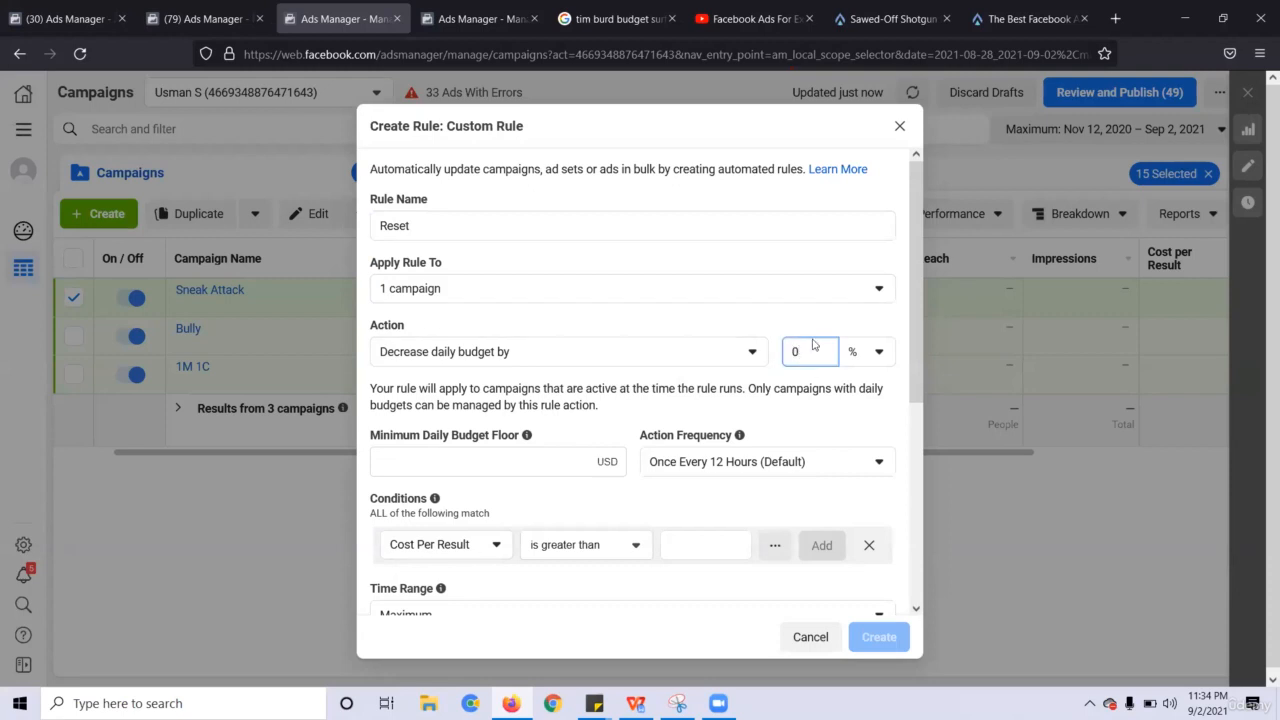
{"action": "left_click", "coordinate": [840, 326]}
Set the Reset rule's minimum daily budget floor to $1000 and its action frequency to Once Daily
{"action": "left_click_drag", "start_coordinate": [916, 322], "coordinate": [916, 414]}
{"action": "left_click", "coordinate": [548, 292]}
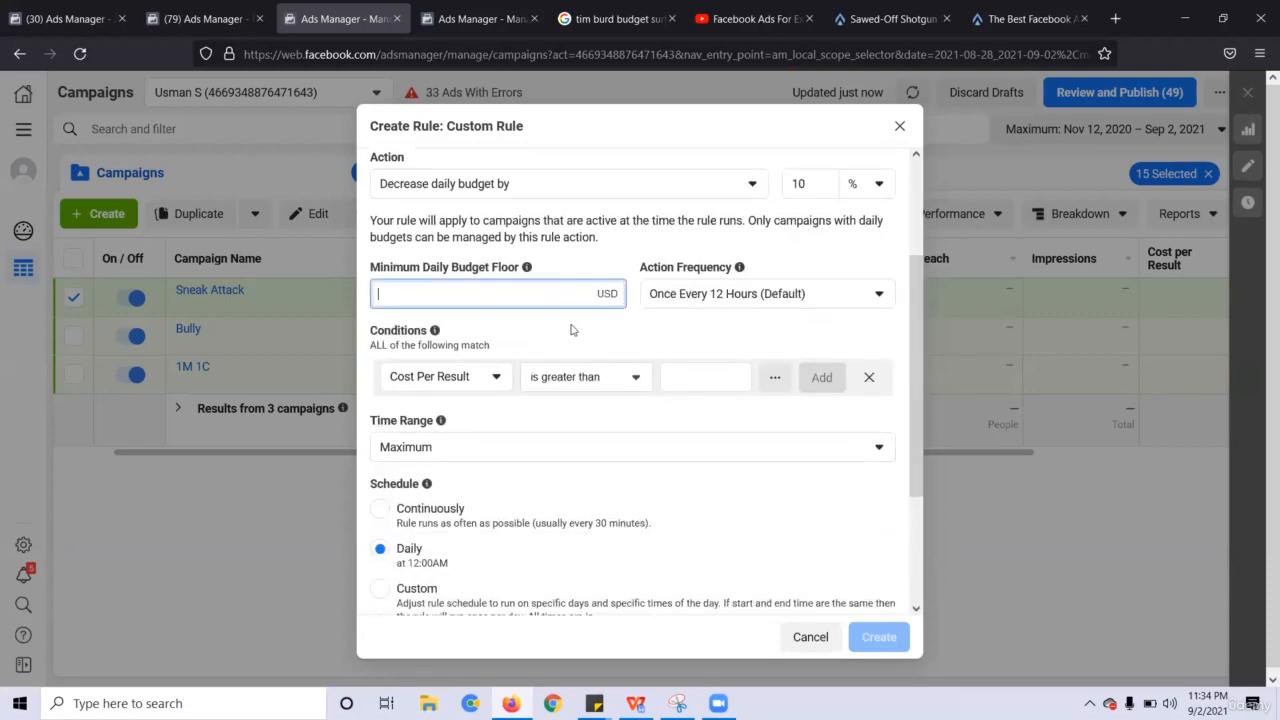
{"action": "type", "text": "1"}
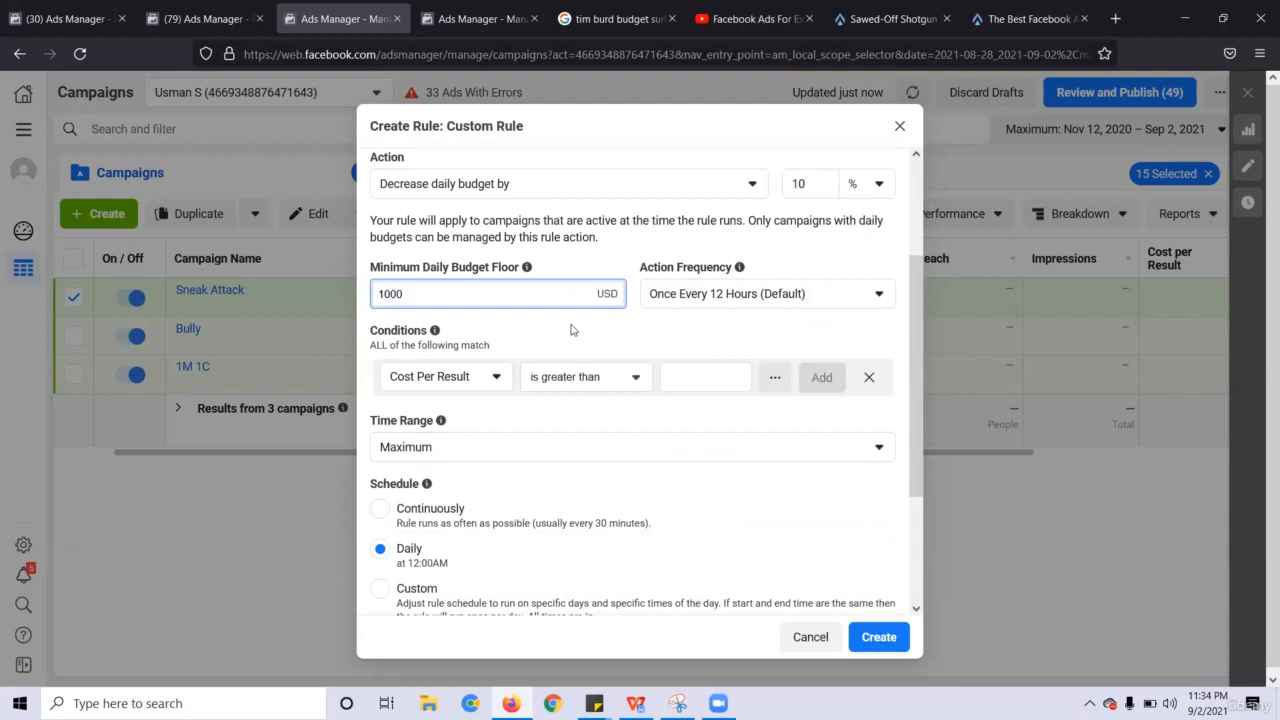
{"action": "type", "text": "000"}
{"action": "left_click", "coordinate": [692, 300]}
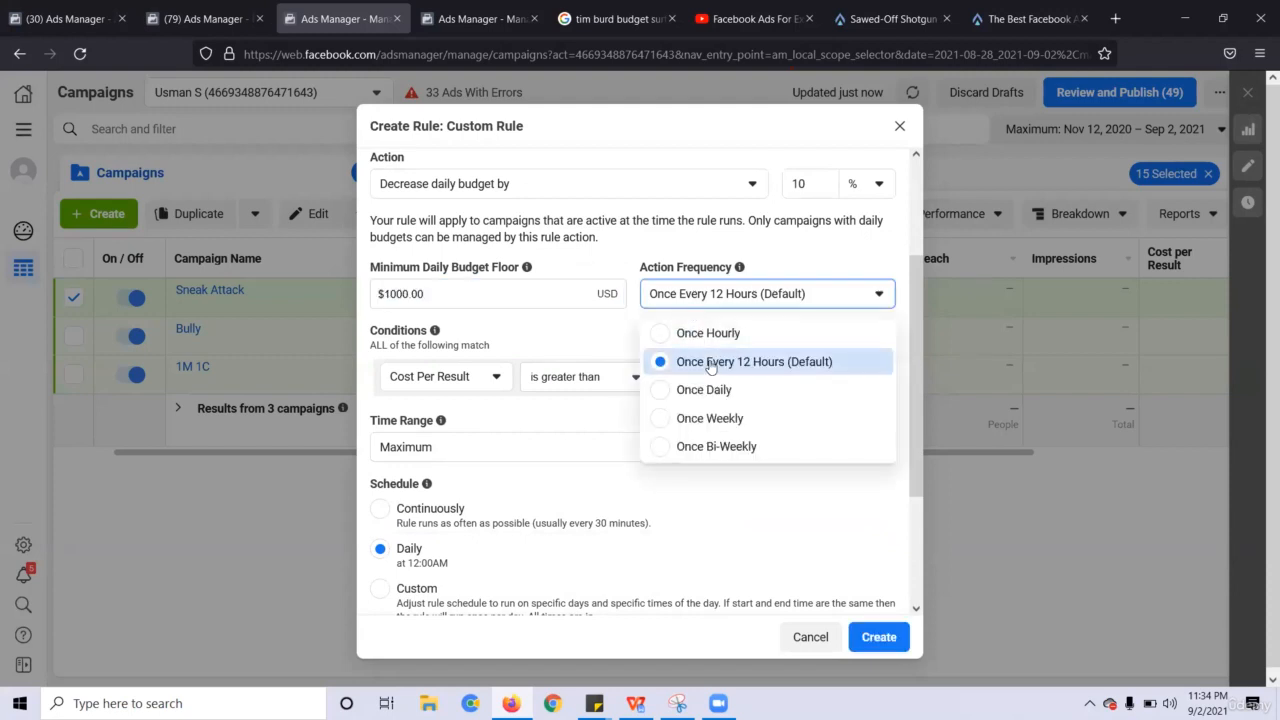
{"action": "left_click", "coordinate": [706, 388]}
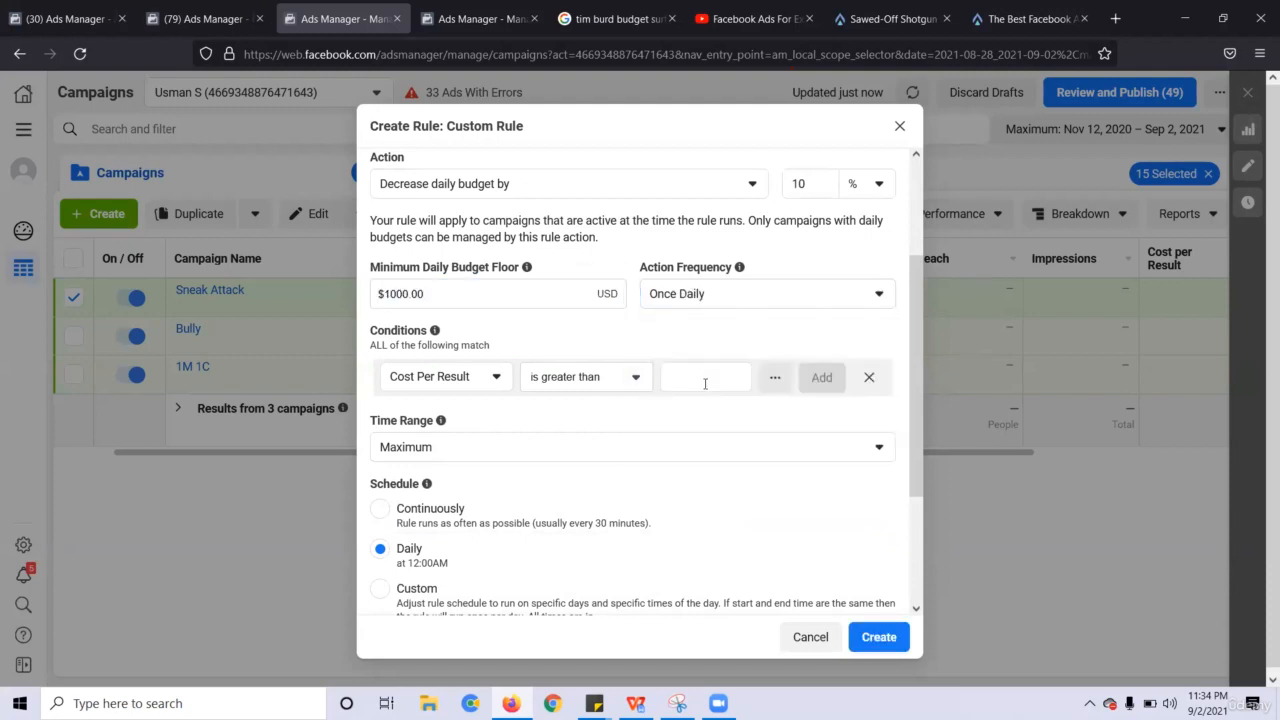
Replace the empty Cost Per Result condition with Website Purchase ROAS is smaller than 2.8
{"action": "left_click", "coordinate": [451, 376]}
{"action": "left_click", "coordinate": [486, 386]}
{"action": "left_click", "coordinate": [869, 377]}
{"action": "left_click", "coordinate": [400, 378]}
{"action": "left_click", "coordinate": [440, 384]}
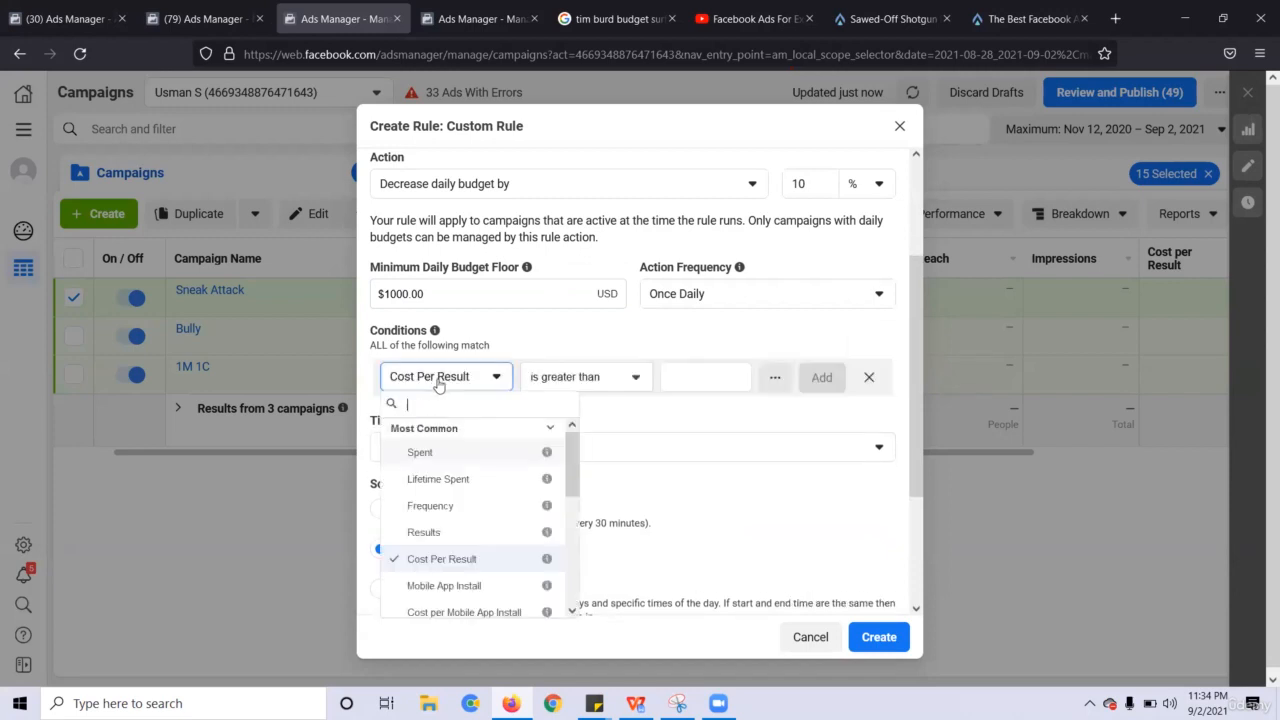
{"action": "type", "text": "roas"}
{"action": "left_click", "coordinate": [506, 451]}
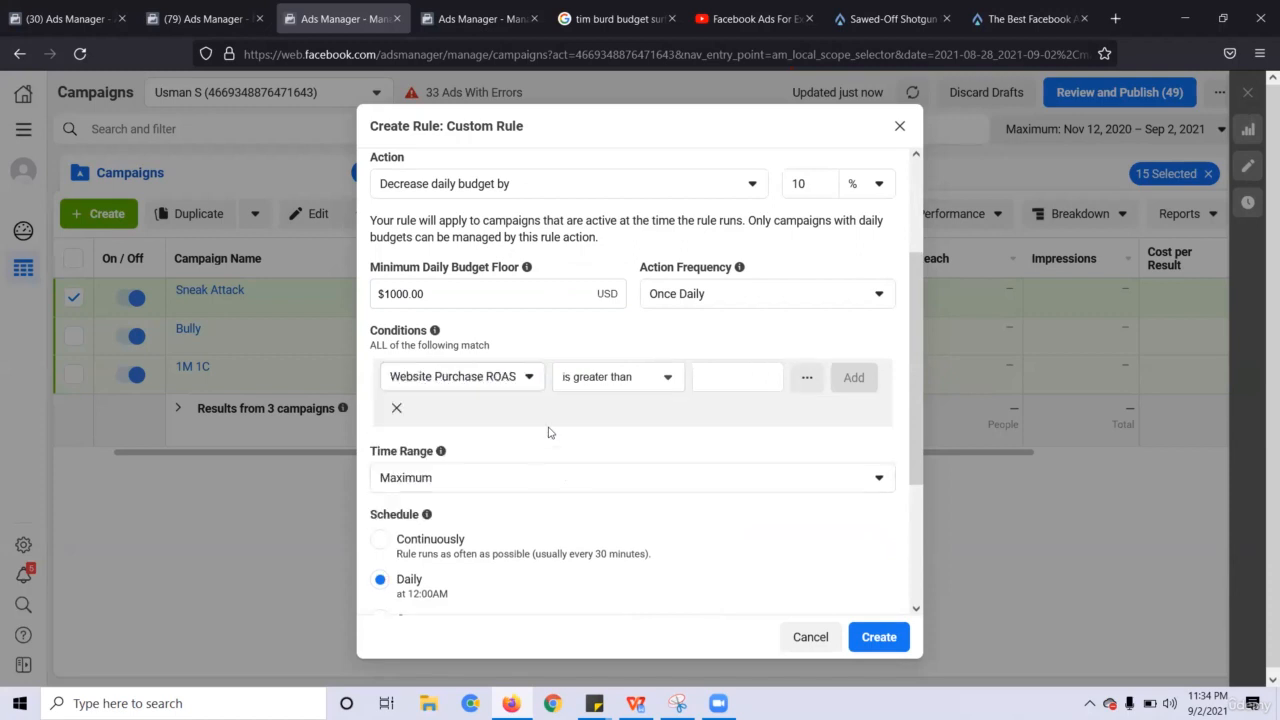
{"action": "left_click", "coordinate": [618, 378]}
{"action": "left_click", "coordinate": [614, 445]}
{"action": "left_click", "coordinate": [704, 386]}
{"action": "type", "text": "3"}
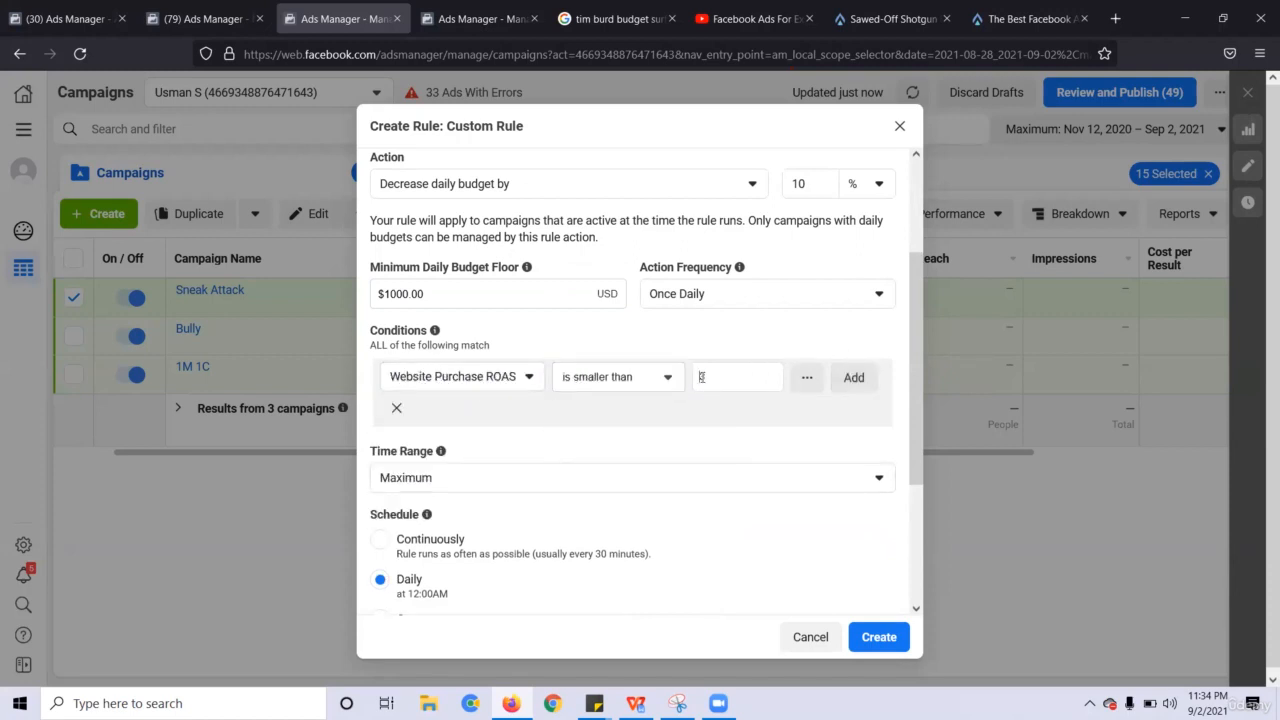
{"action": "left_click", "coordinate": [853, 378]}
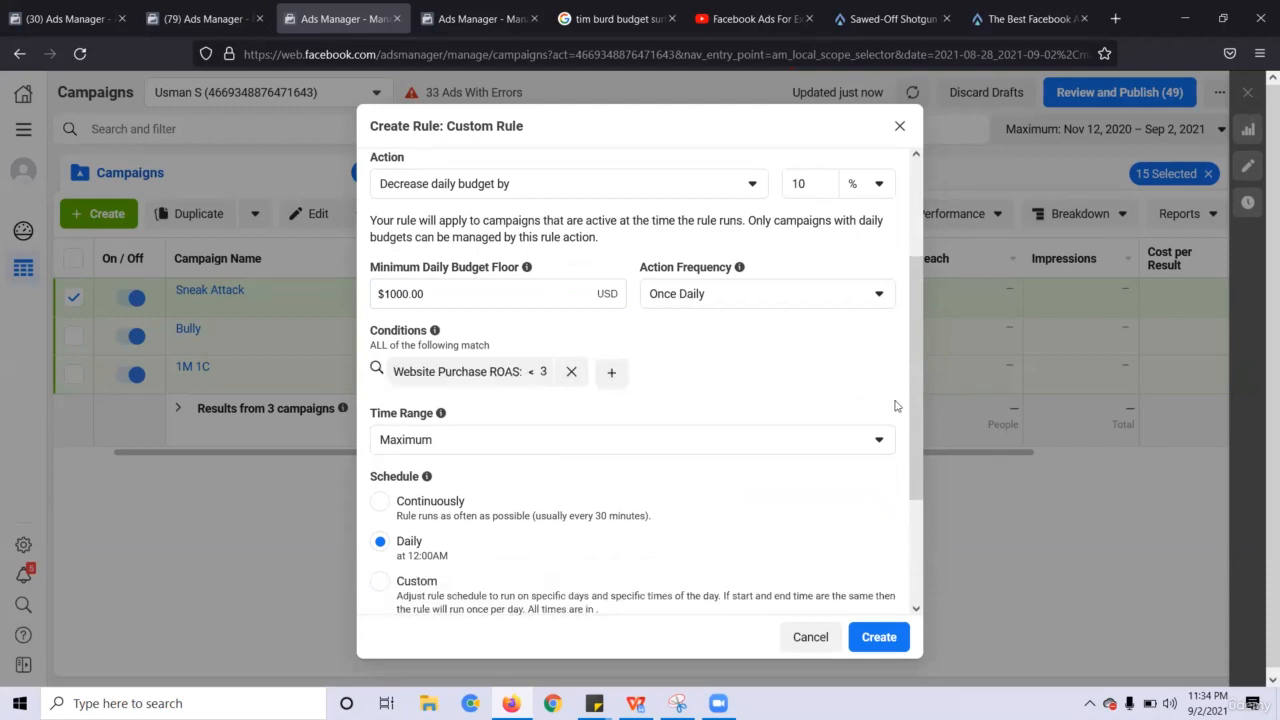
{"action": "left_click", "coordinate": [525, 376]}
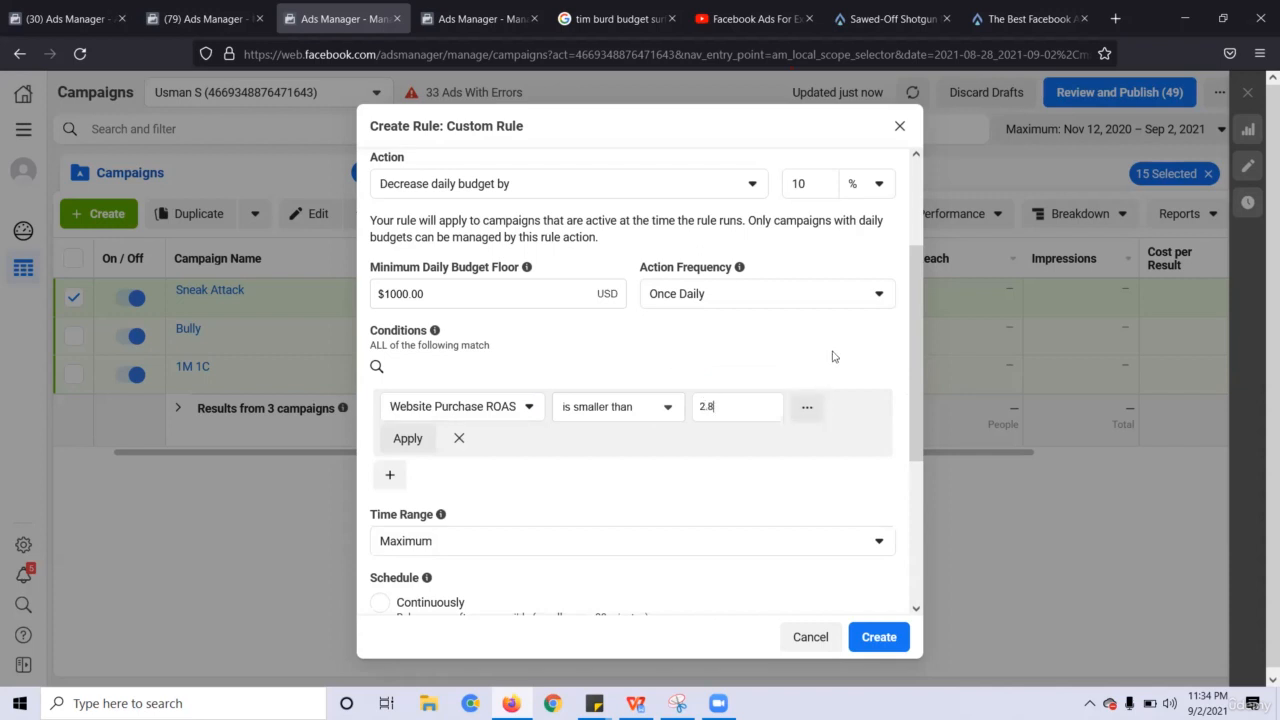
{"action": "left_click", "coordinate": [408, 439]}
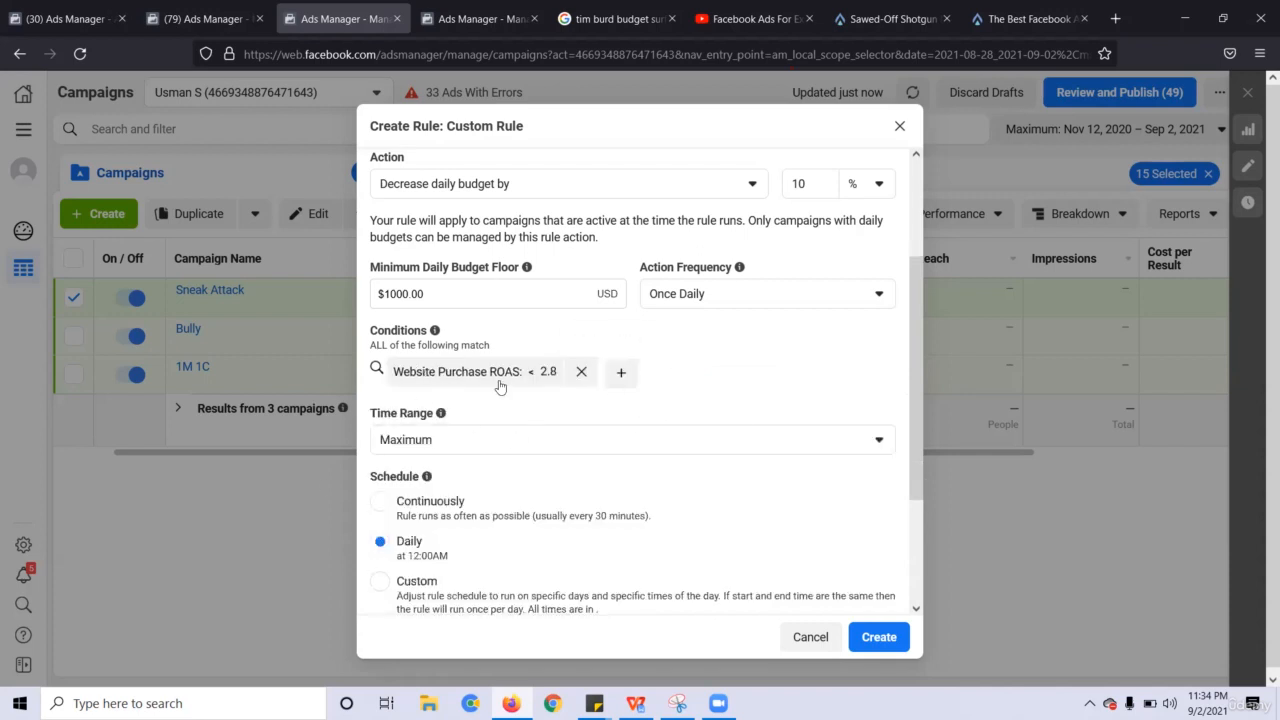
Review the Reset rule's settings, keep its daily schedule, and create the rule
{"action": "left_click_drag", "start_coordinate": [910, 431], "coordinate": [913, 501]}
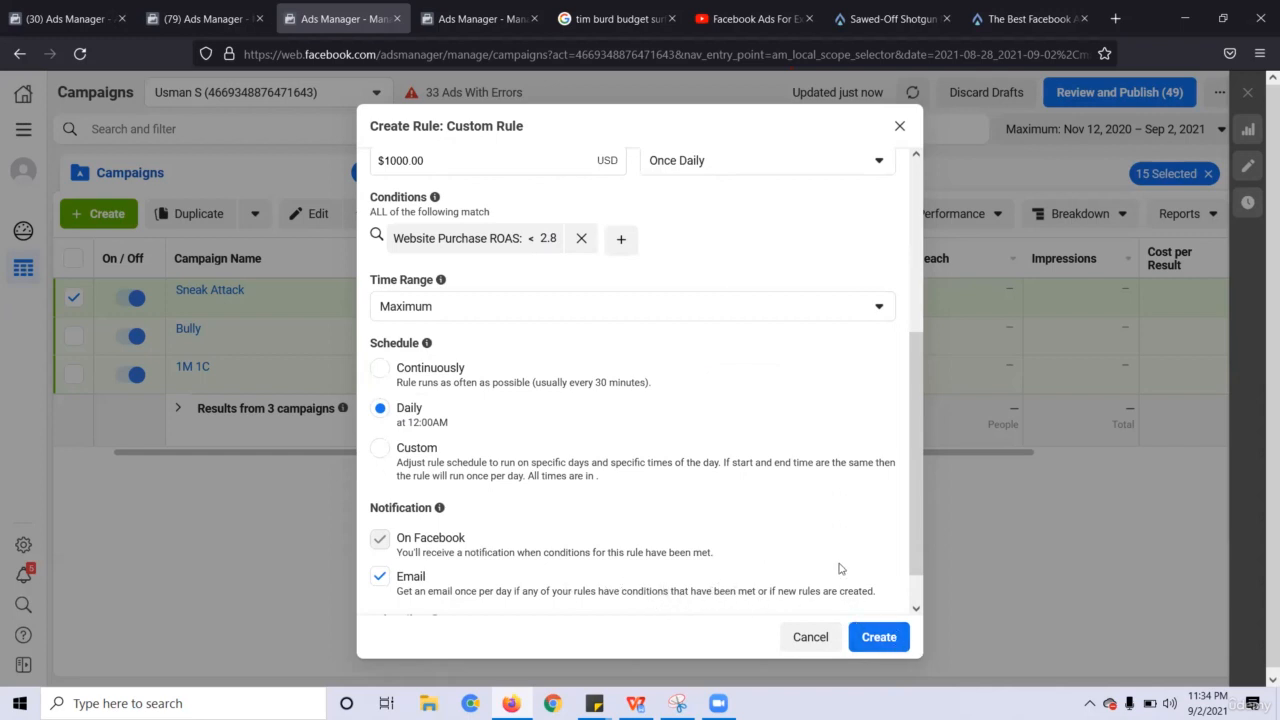
{"action": "scroll", "coordinate": [917, 526], "scroll_direction": "down", "scroll_amount": 1}
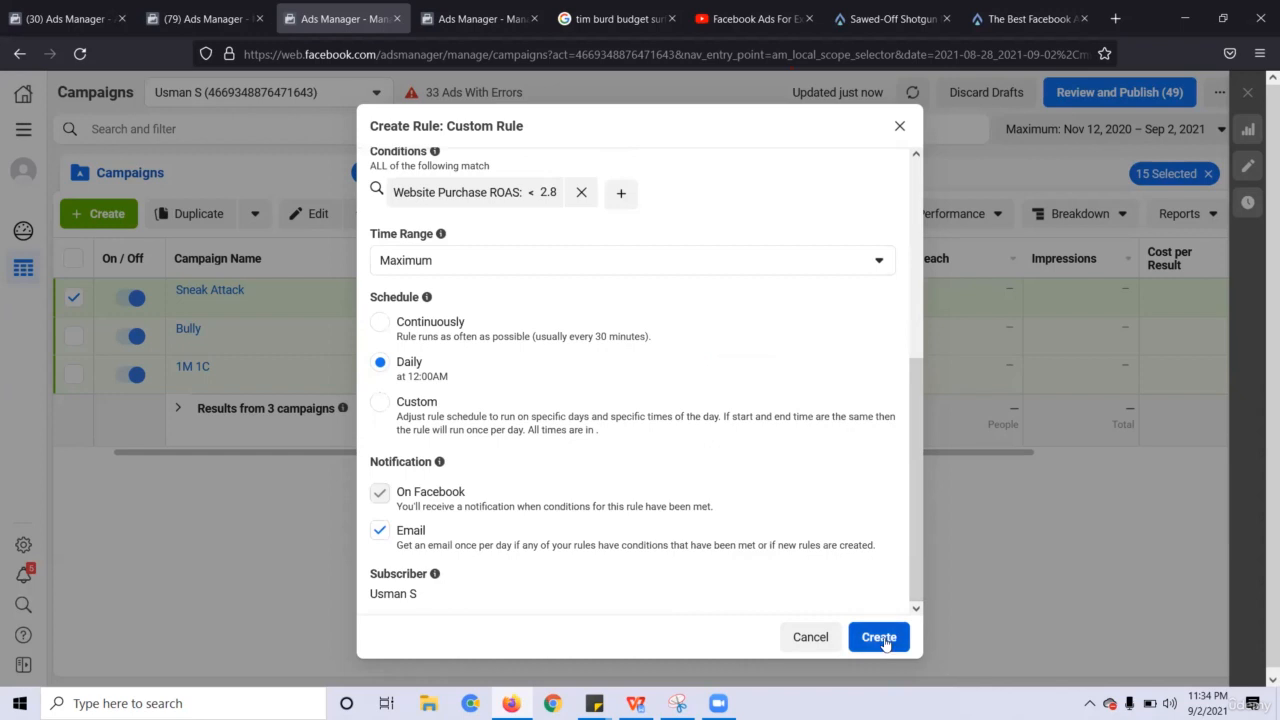
{"action": "left_click_drag", "start_coordinate": [924, 547], "coordinate": [916, 269]}
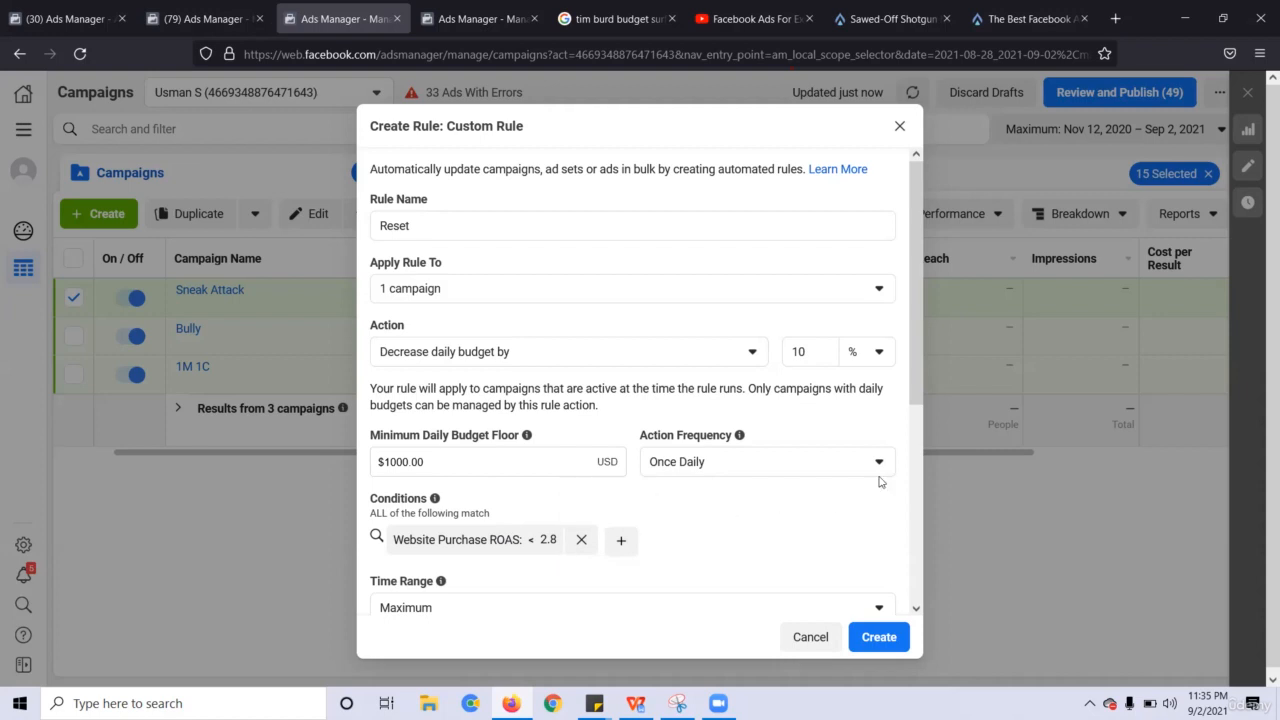
{"action": "scroll", "coordinate": [918, 376], "scroll_direction": "down", "scroll_amount": 2}
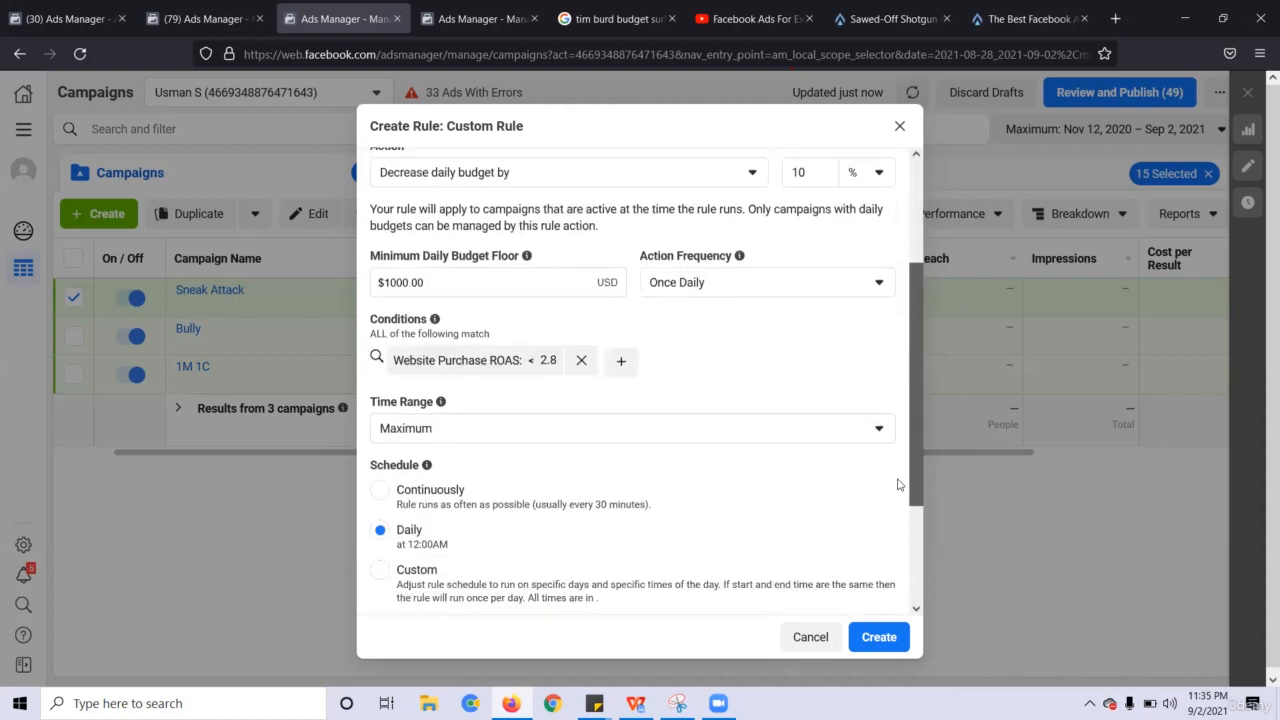
{"action": "left_click", "coordinate": [872, 648]}
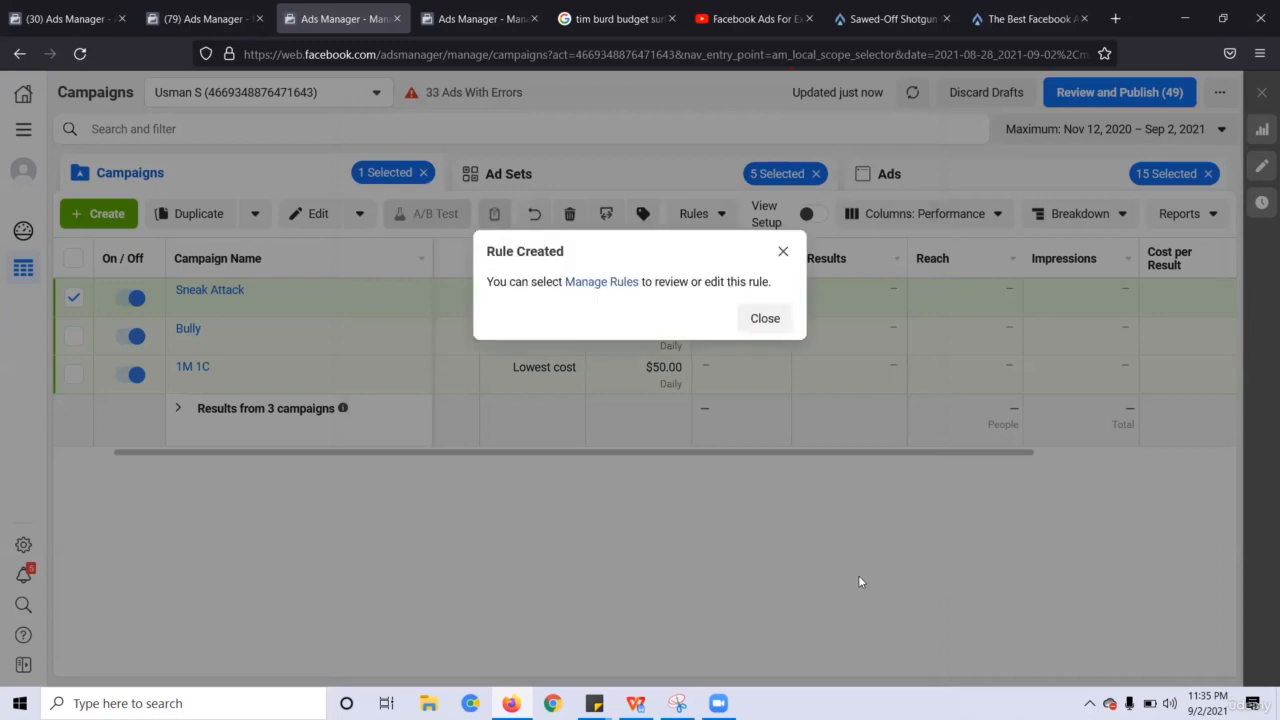
{"action": "left_click", "coordinate": [766, 318]}
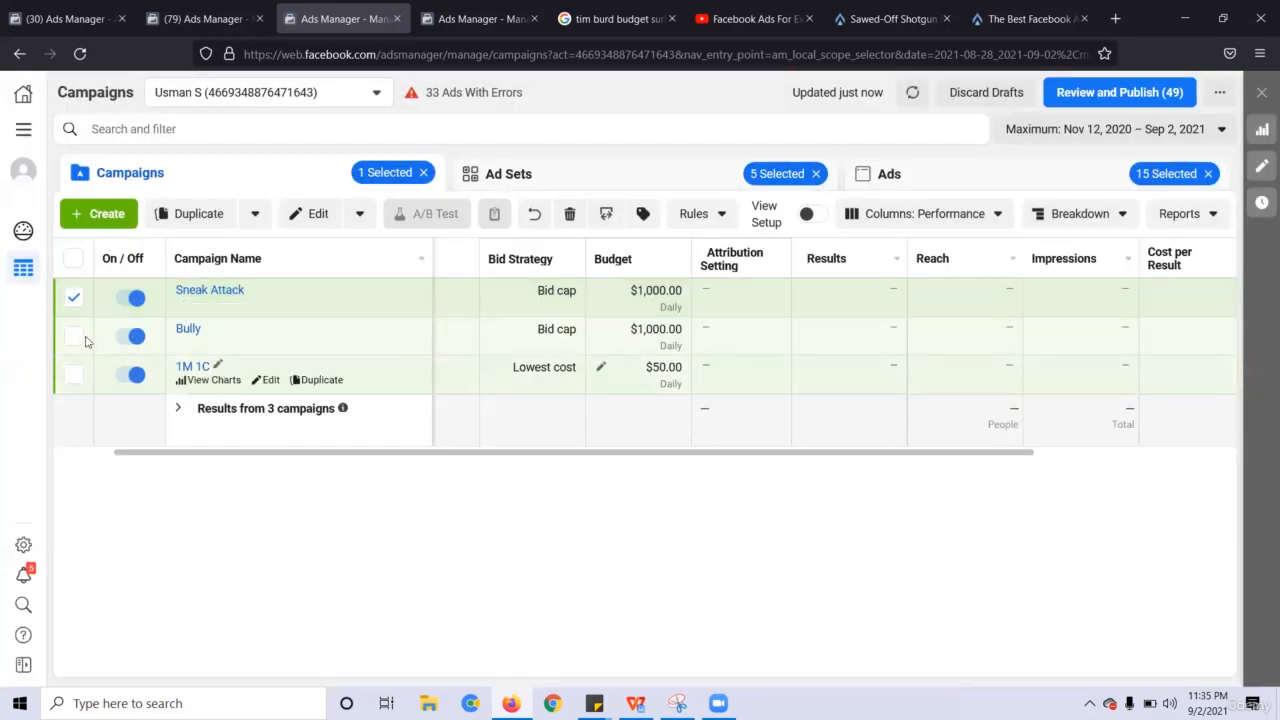
Turn off campaign budget optimization for the Bully campaign and close its editor
{"action": "left_click", "coordinate": [170, 346]}
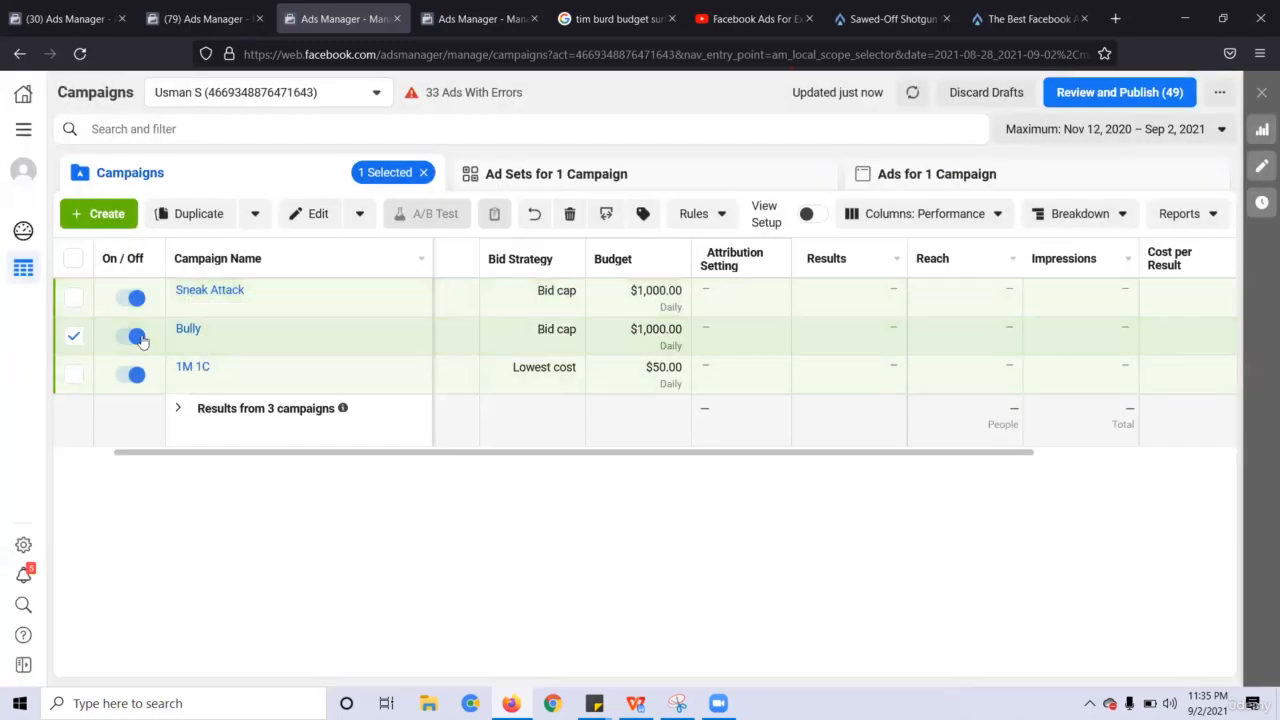
{"action": "left_click", "coordinate": [729, 186]}
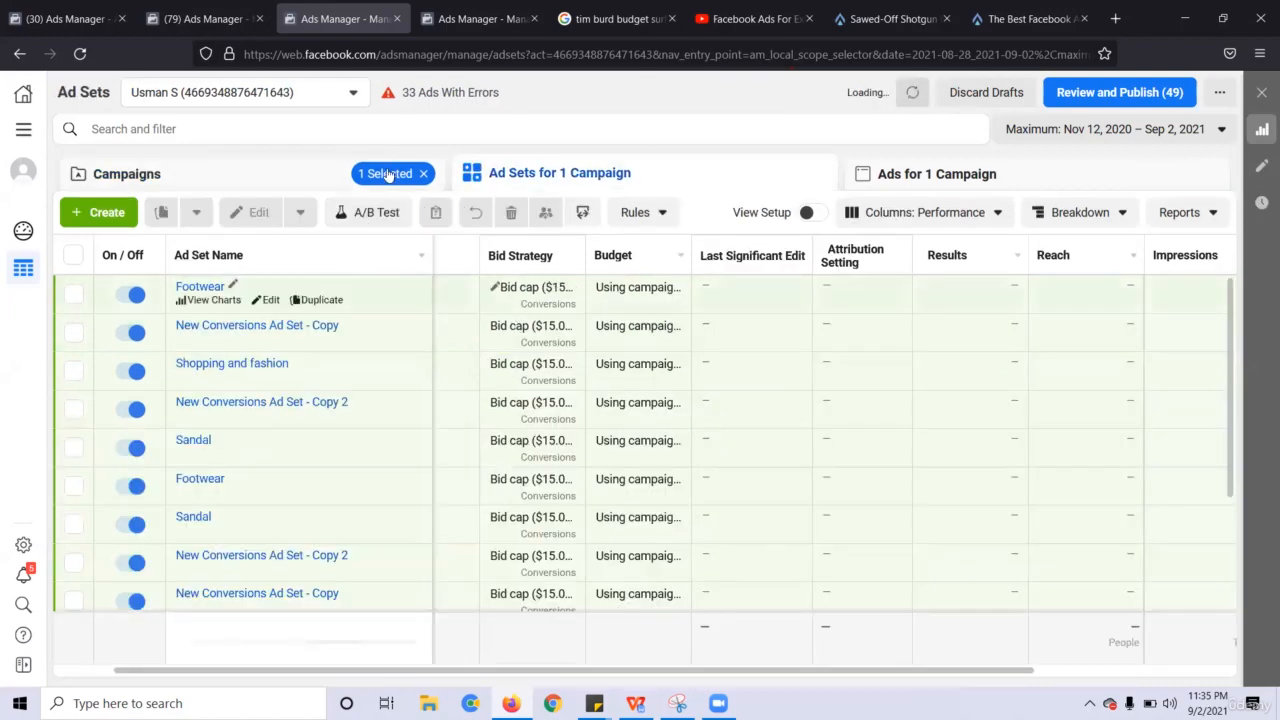
{"action": "left_click", "coordinate": [388, 176]}
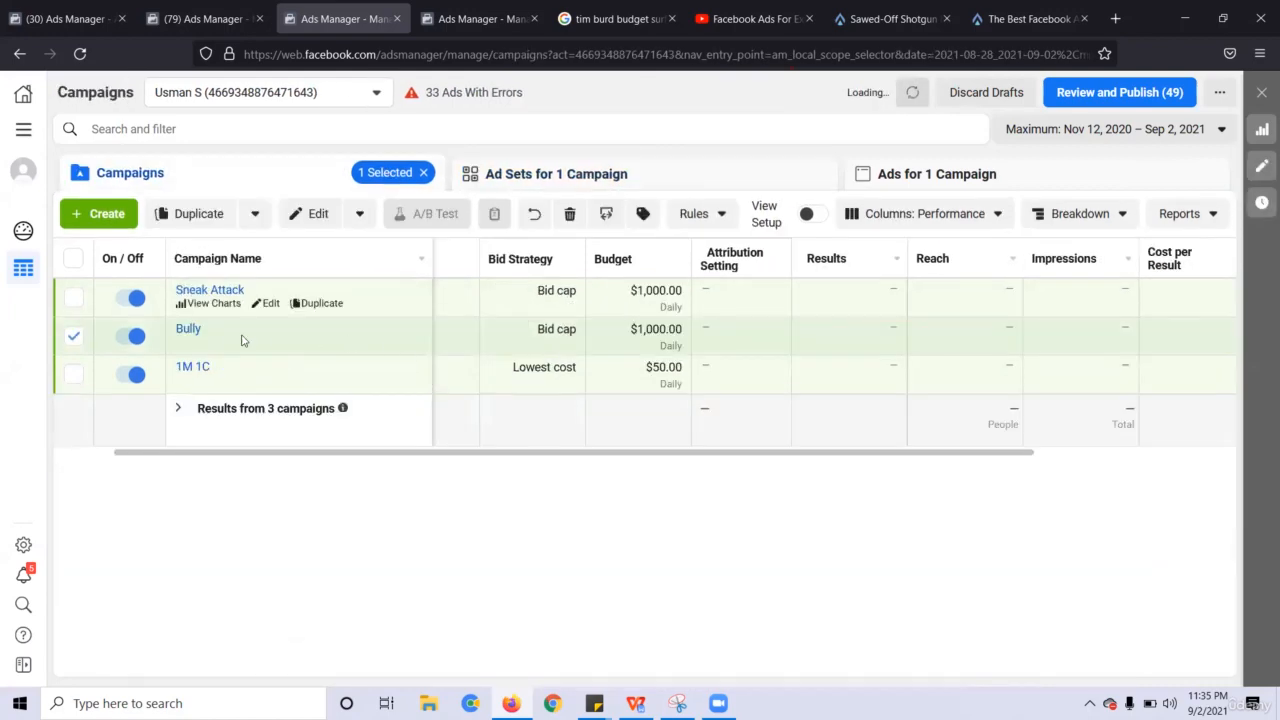
{"action": "left_click", "coordinate": [268, 341]}
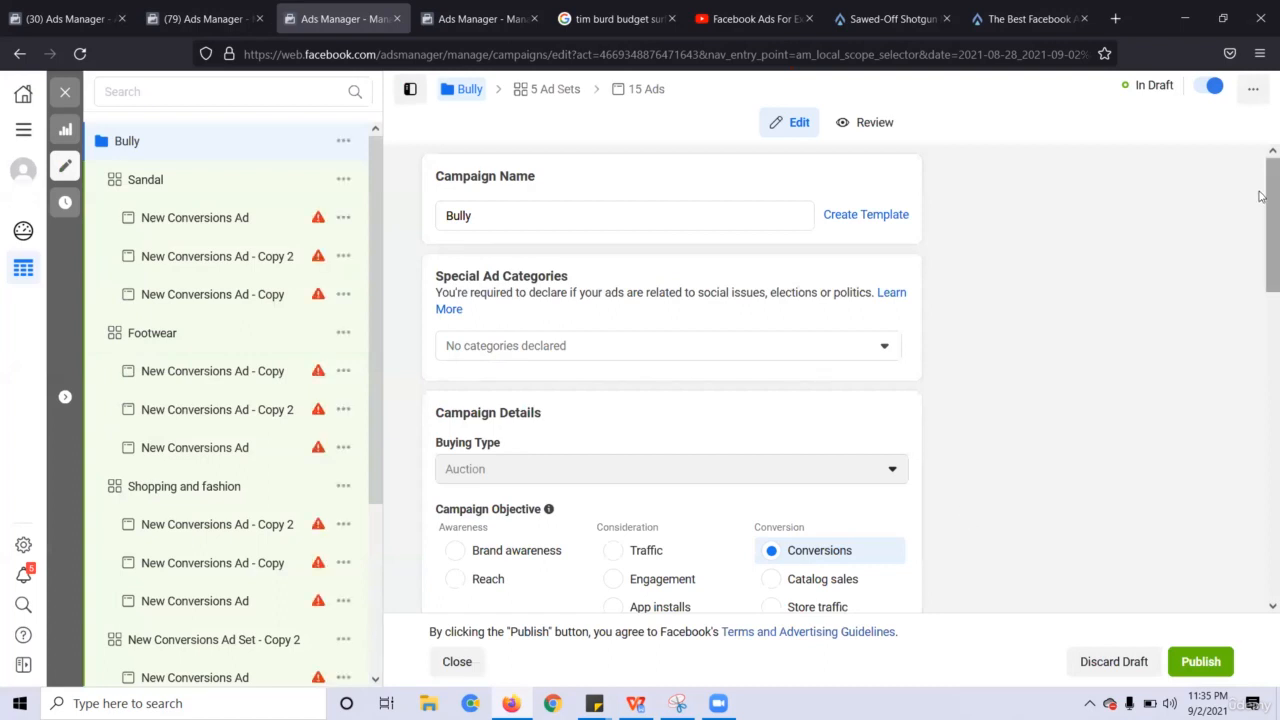
{"action": "scroll", "coordinate": [603, 356], "scroll_direction": "down", "scroll_amount": 10}
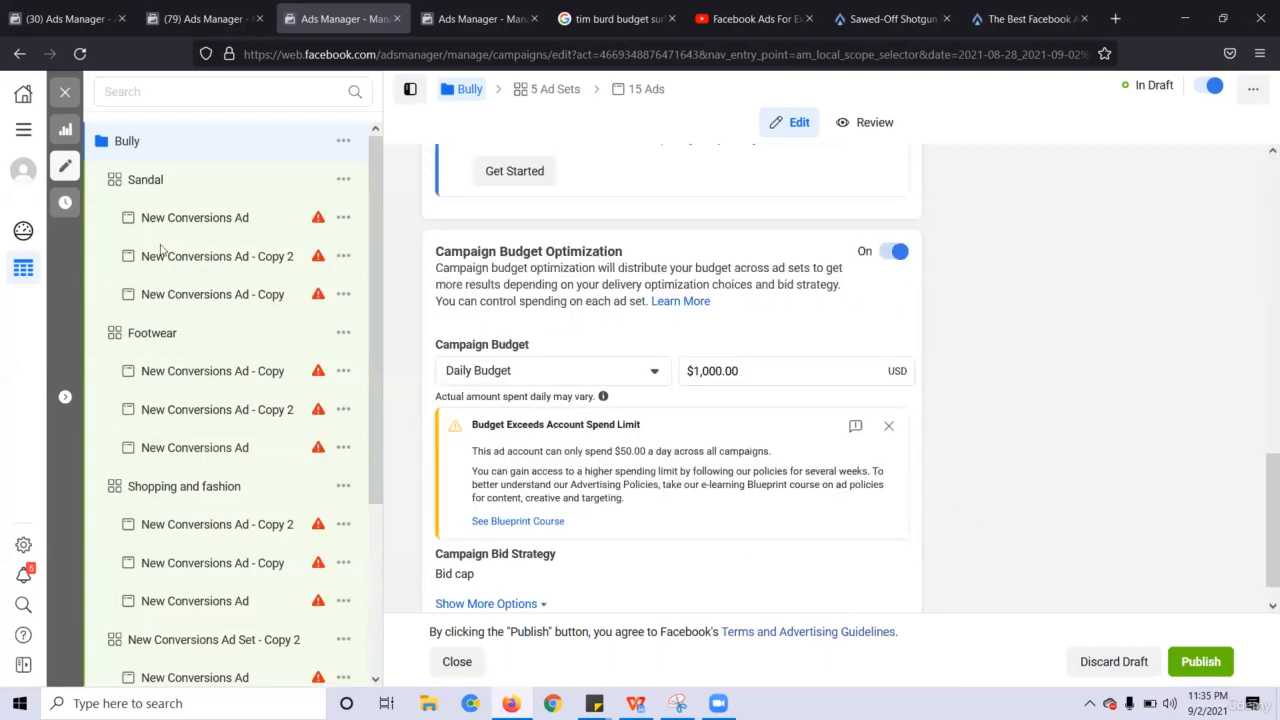
{"action": "left_click", "coordinate": [893, 251]}
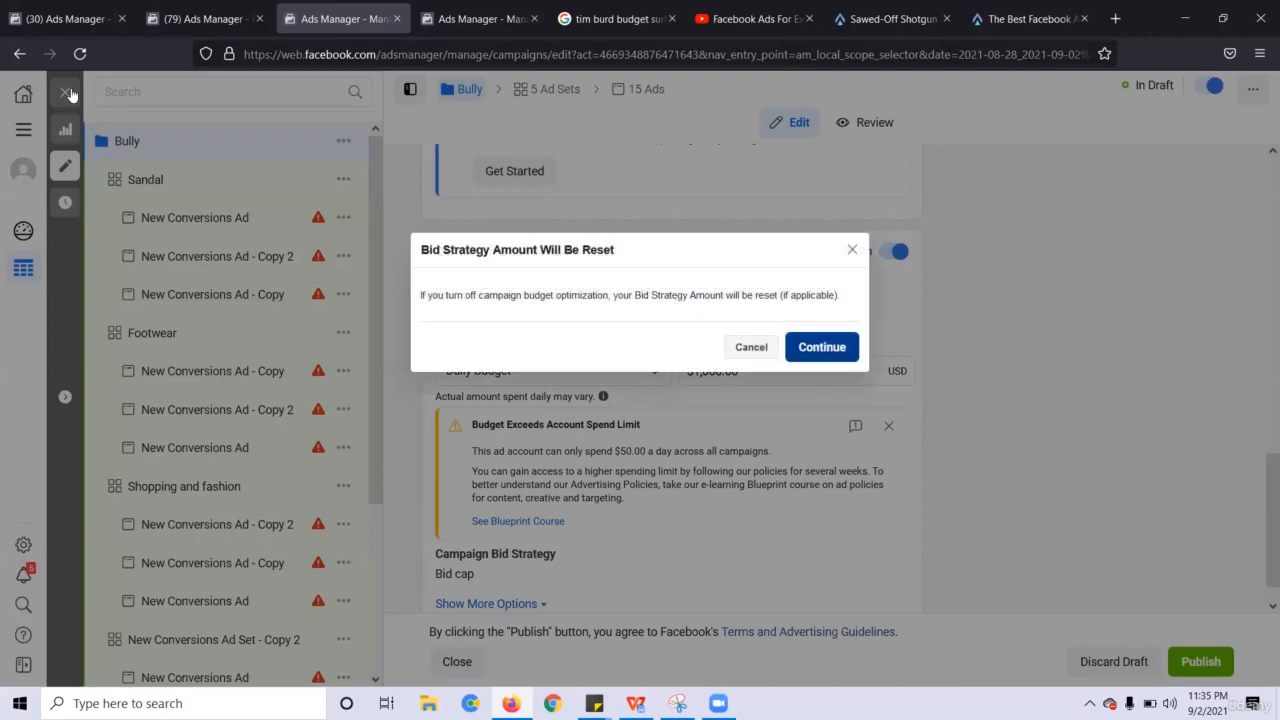
{"action": "left_click", "coordinate": [69, 94]}
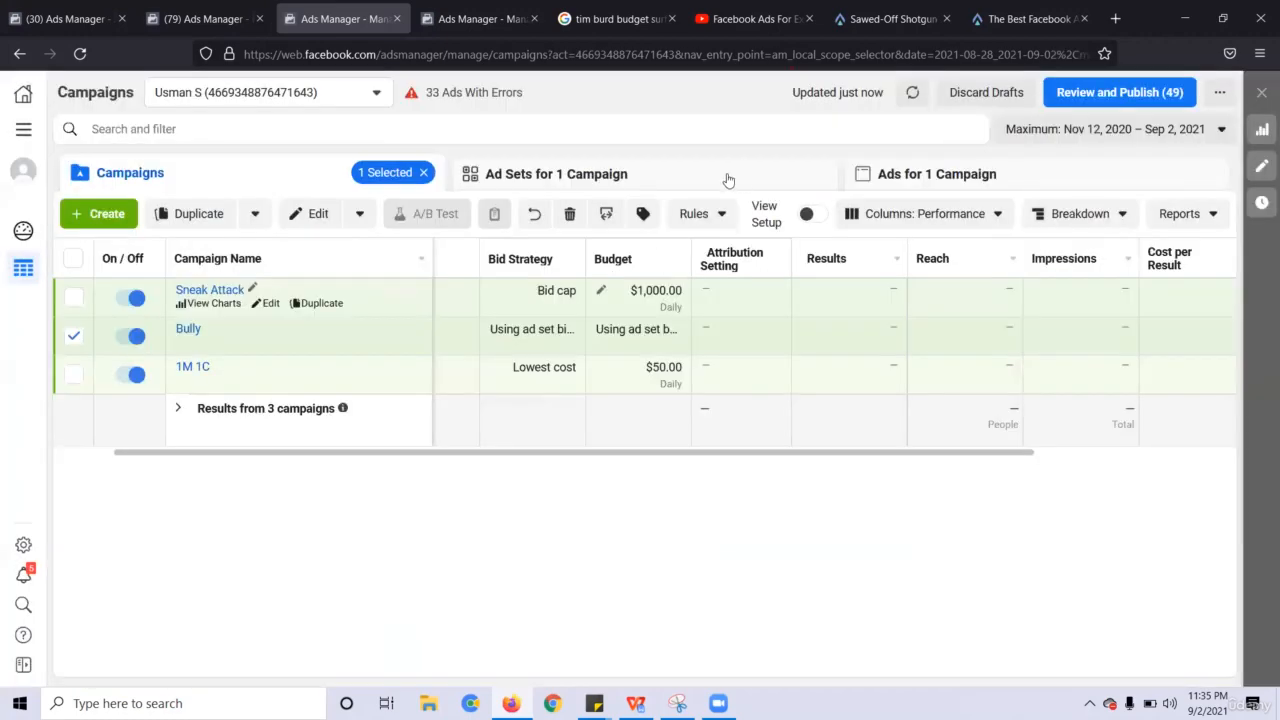
Select all ad sets of the Bully campaign and check their daily budgets in the bulk budget editor
{"action": "left_click", "coordinate": [728, 180]}
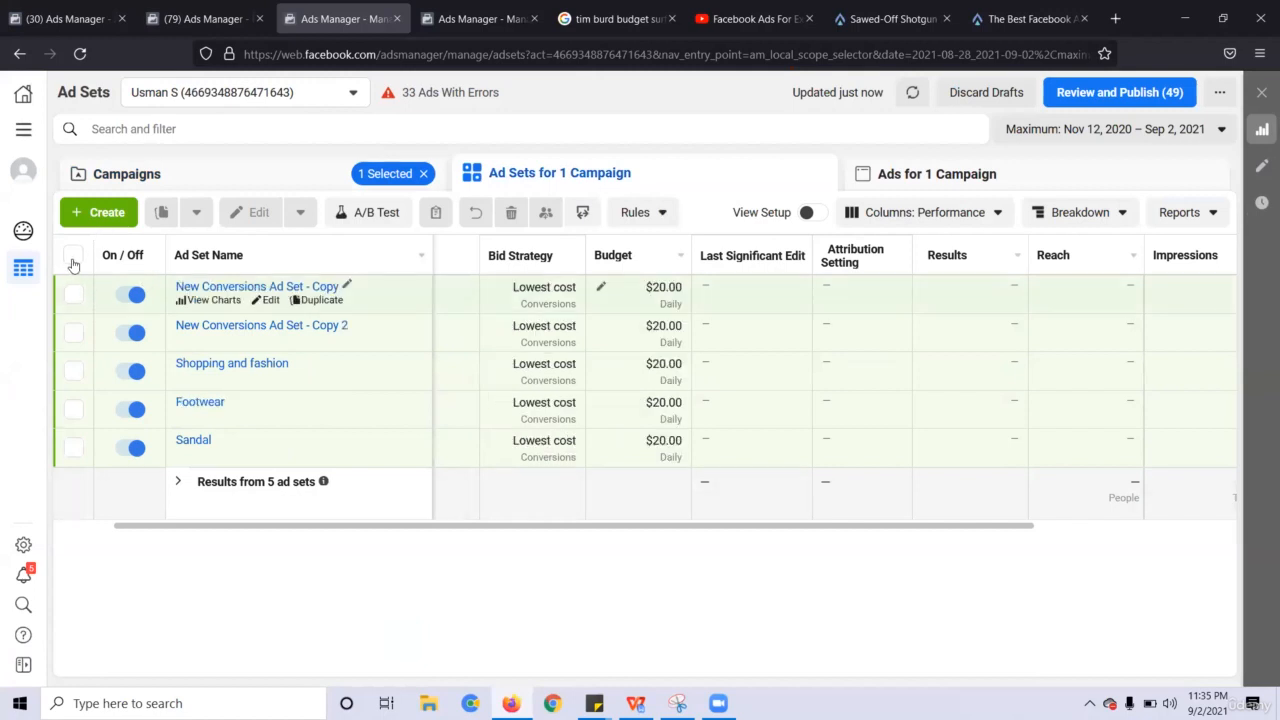
{"action": "left_click", "coordinate": [73, 264]}
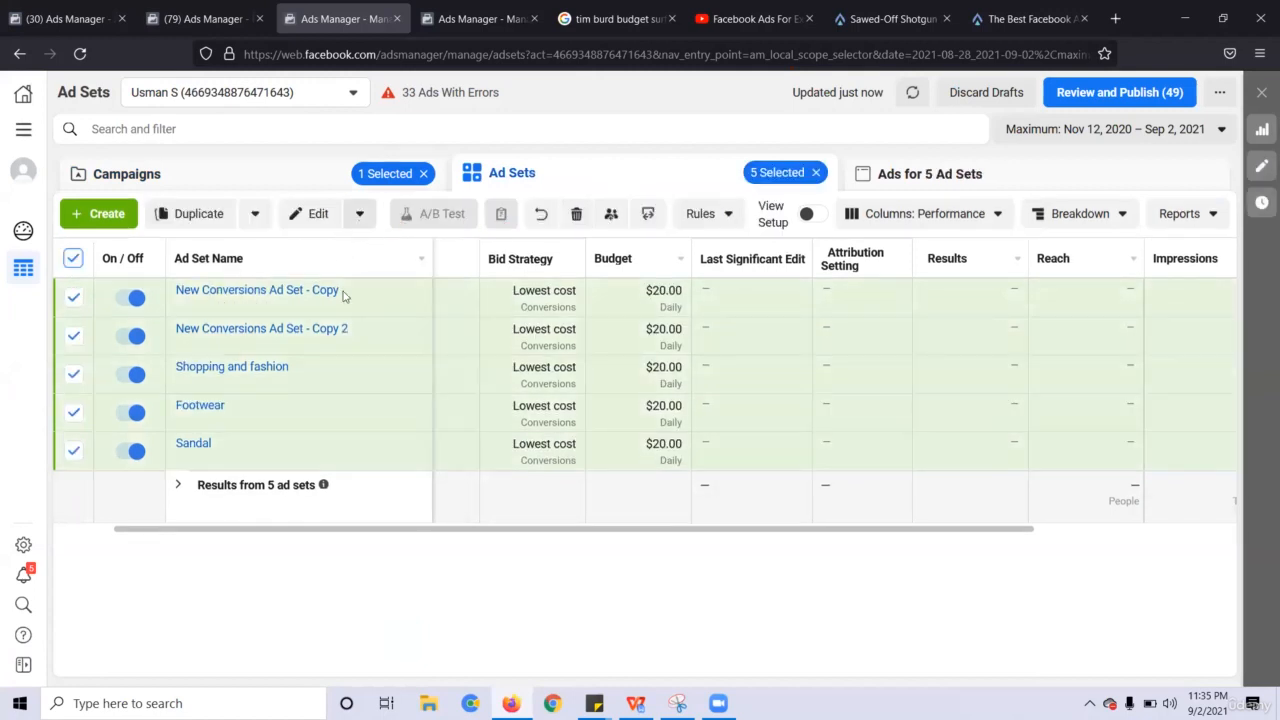
{"action": "left_click", "coordinate": [359, 213]}
{"action": "left_click", "coordinate": [290, 450]}
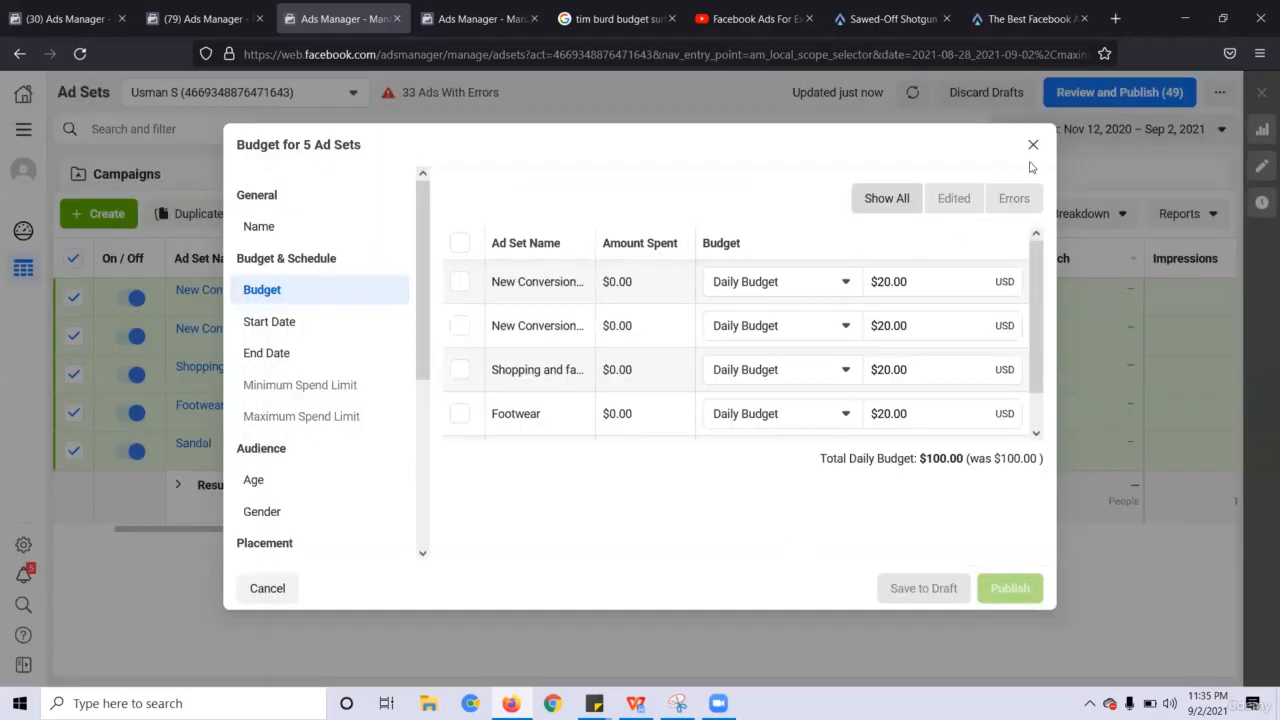
{"action": "left_click", "coordinate": [1037, 146]}
{"action": "left_click", "coordinate": [700, 214]}
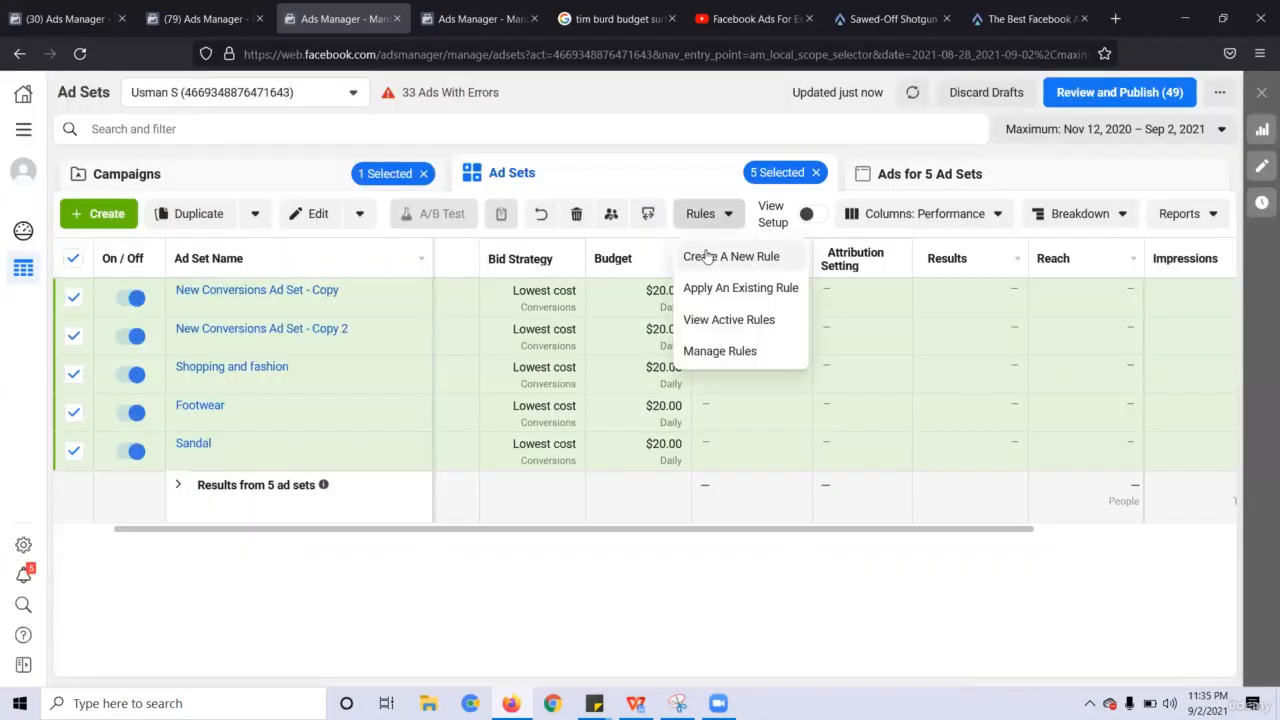
{"action": "left_click", "coordinate": [708, 257]}
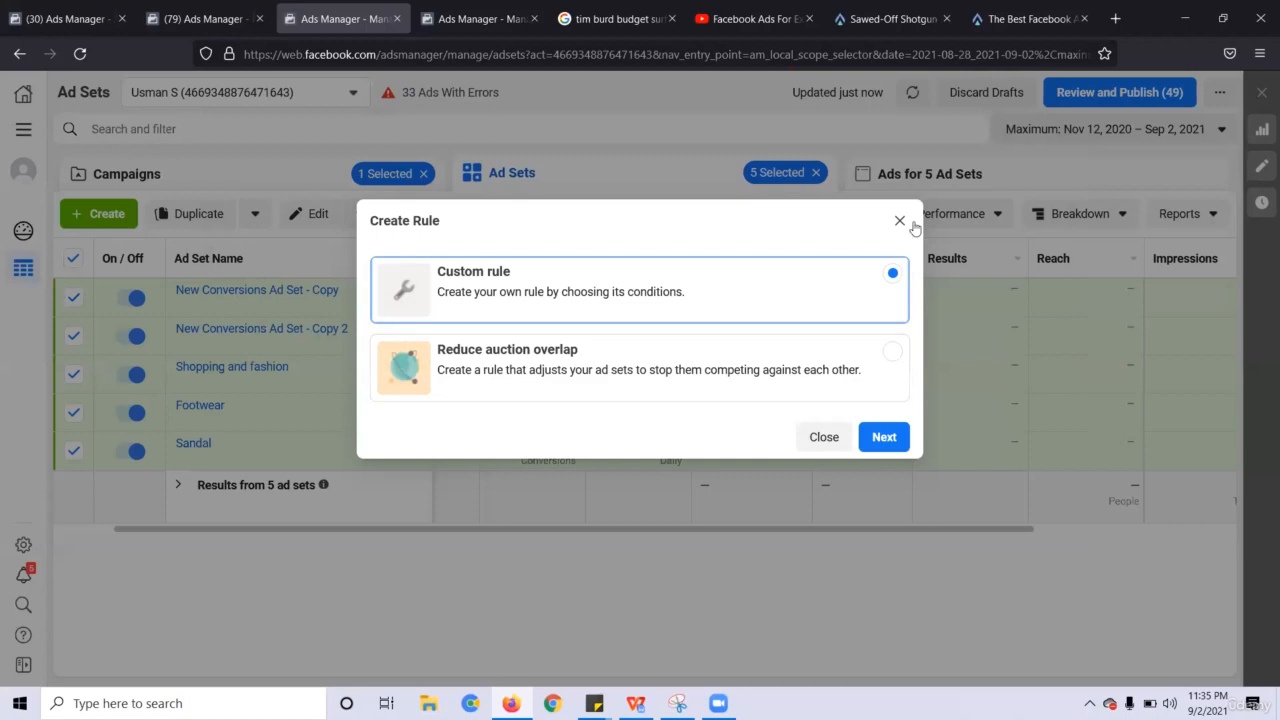
{"action": "left_click", "coordinate": [899, 220]}
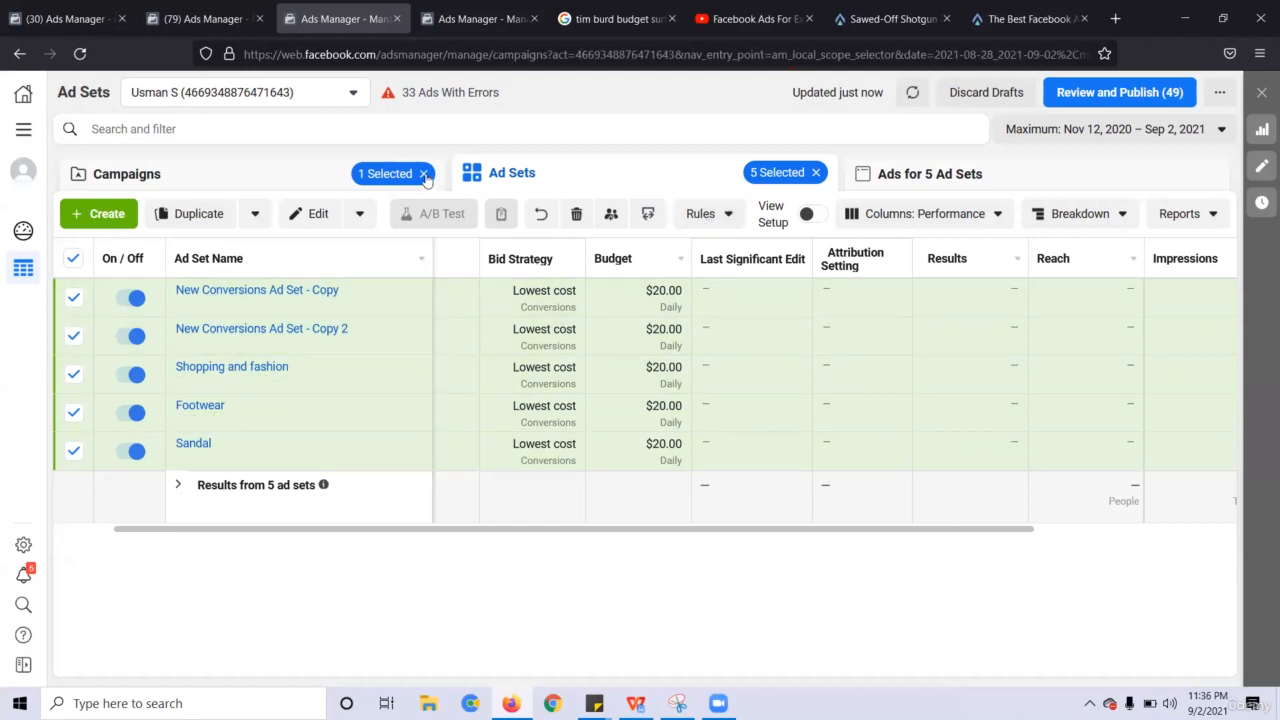
Clear the Bully campaign selection and return to the campaign list
{"action": "left_click", "coordinate": [423, 173]}
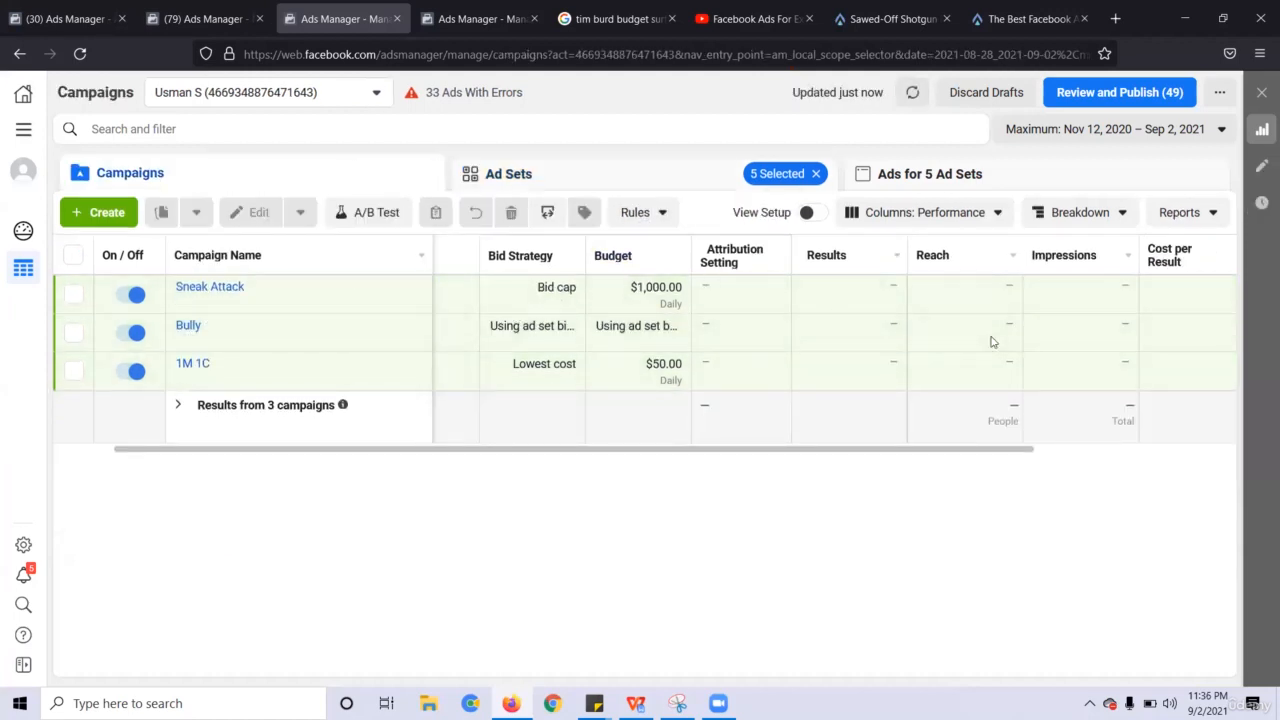